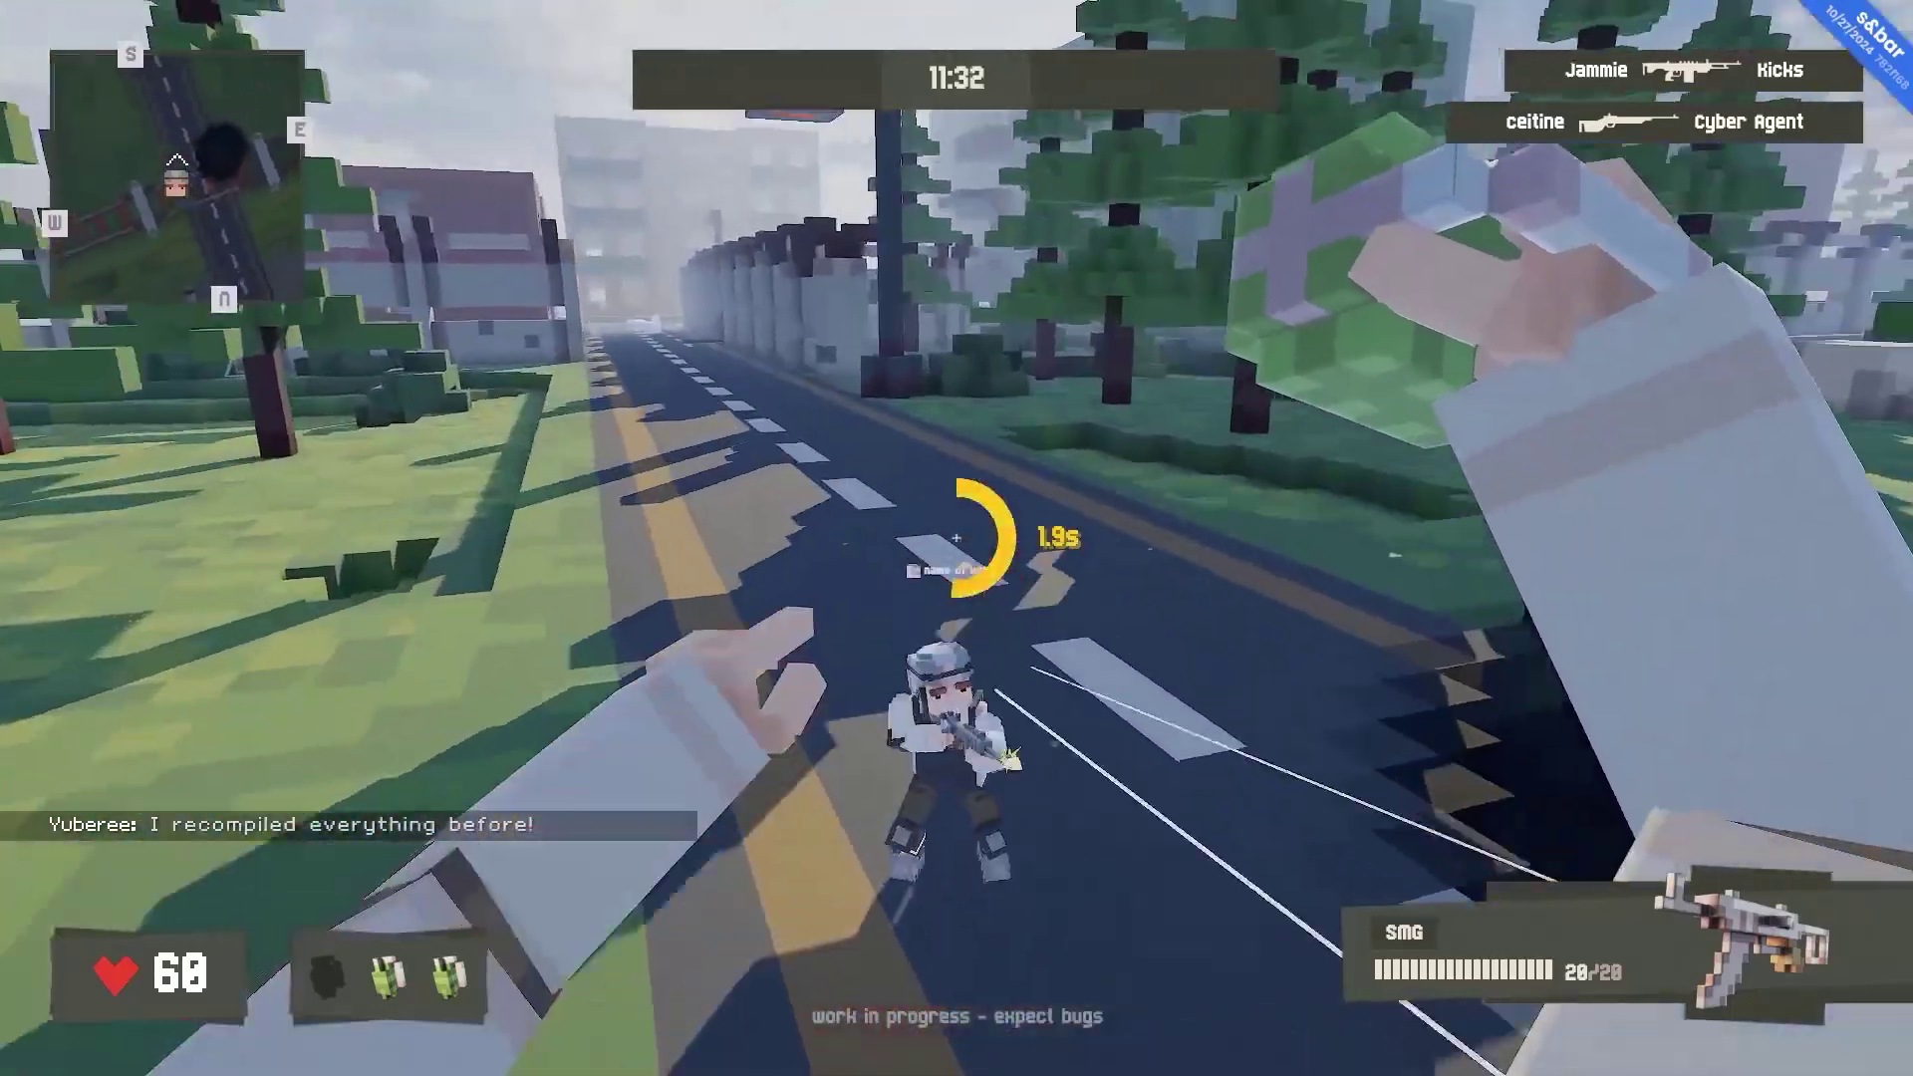
{"action": "key", "text": "s"}
{"action": "key", "text": "g"}
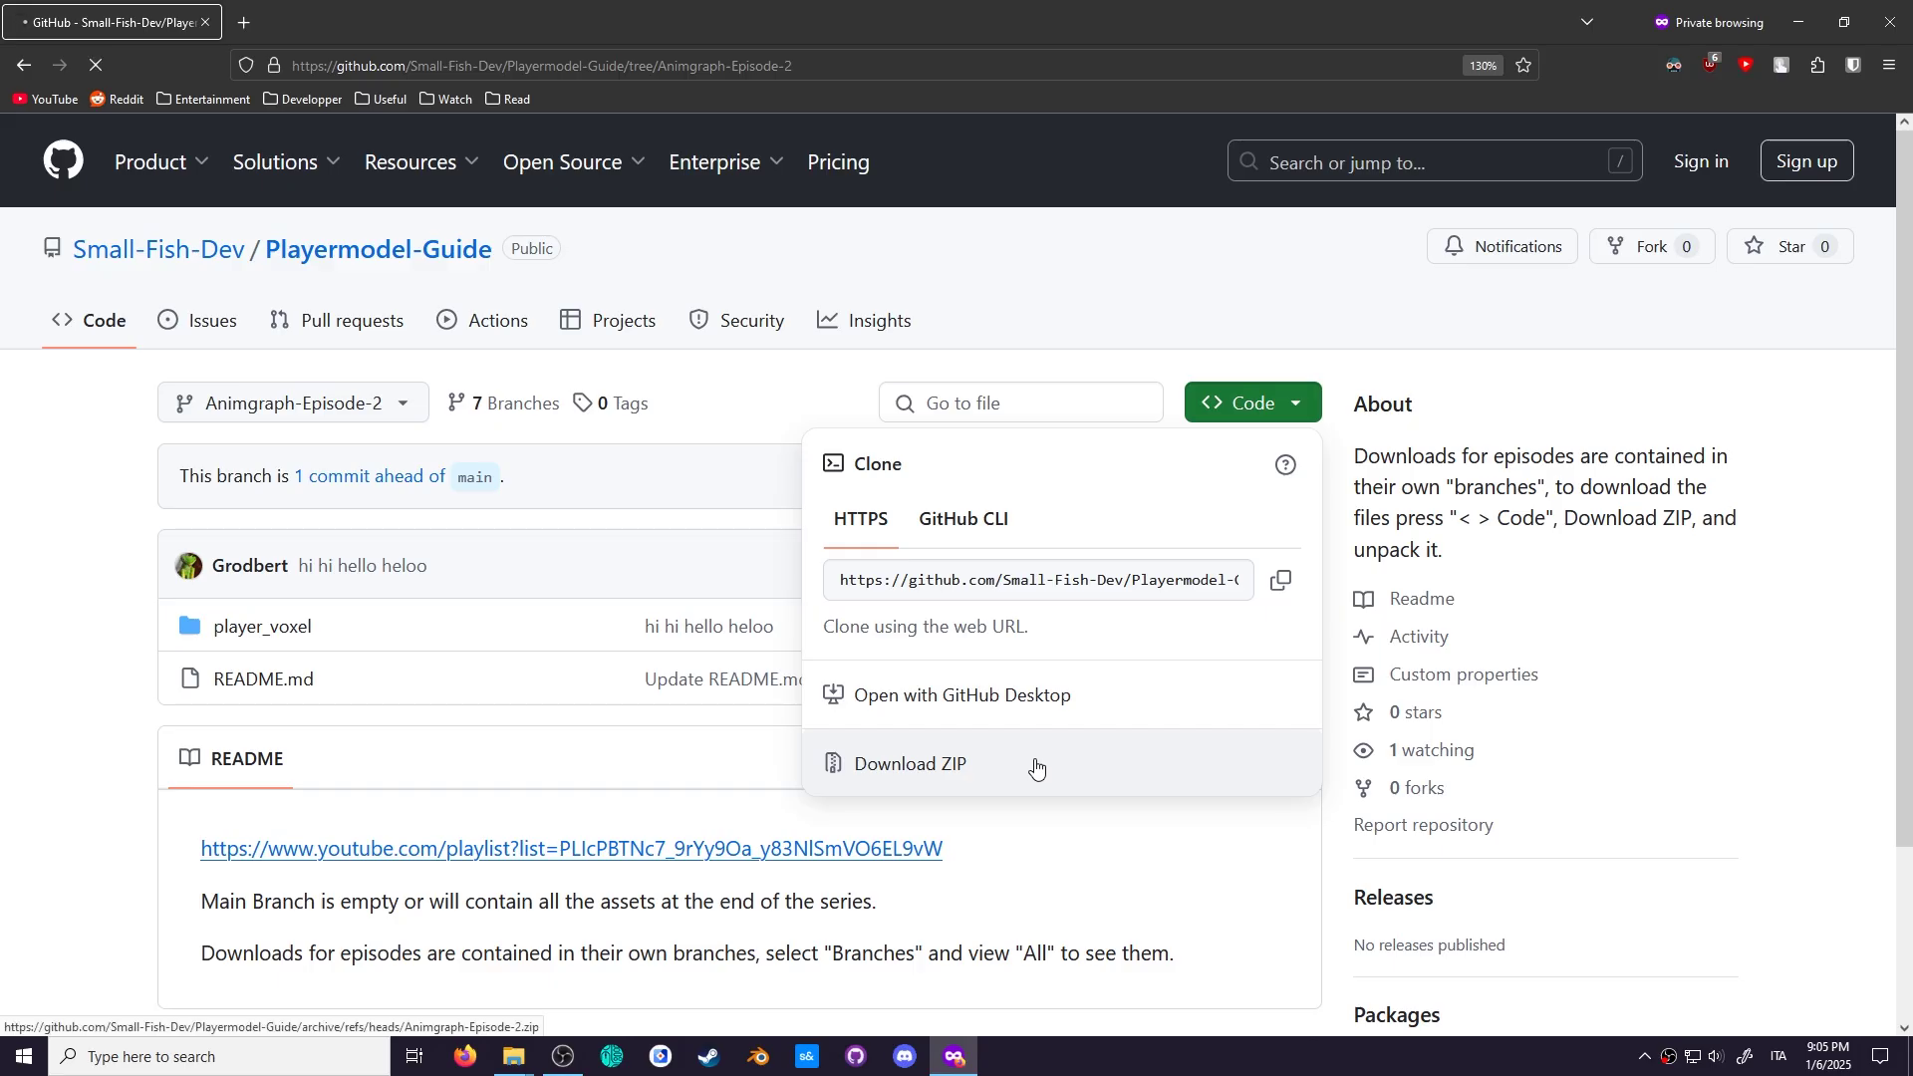
Step: Download the Animgraph-Episode-2 branch as a ZIP and copy its player_voxel folder into the addon's Assets/models folder, skipping files that already exist
{"action": "left_click", "coordinate": [1036, 766]}
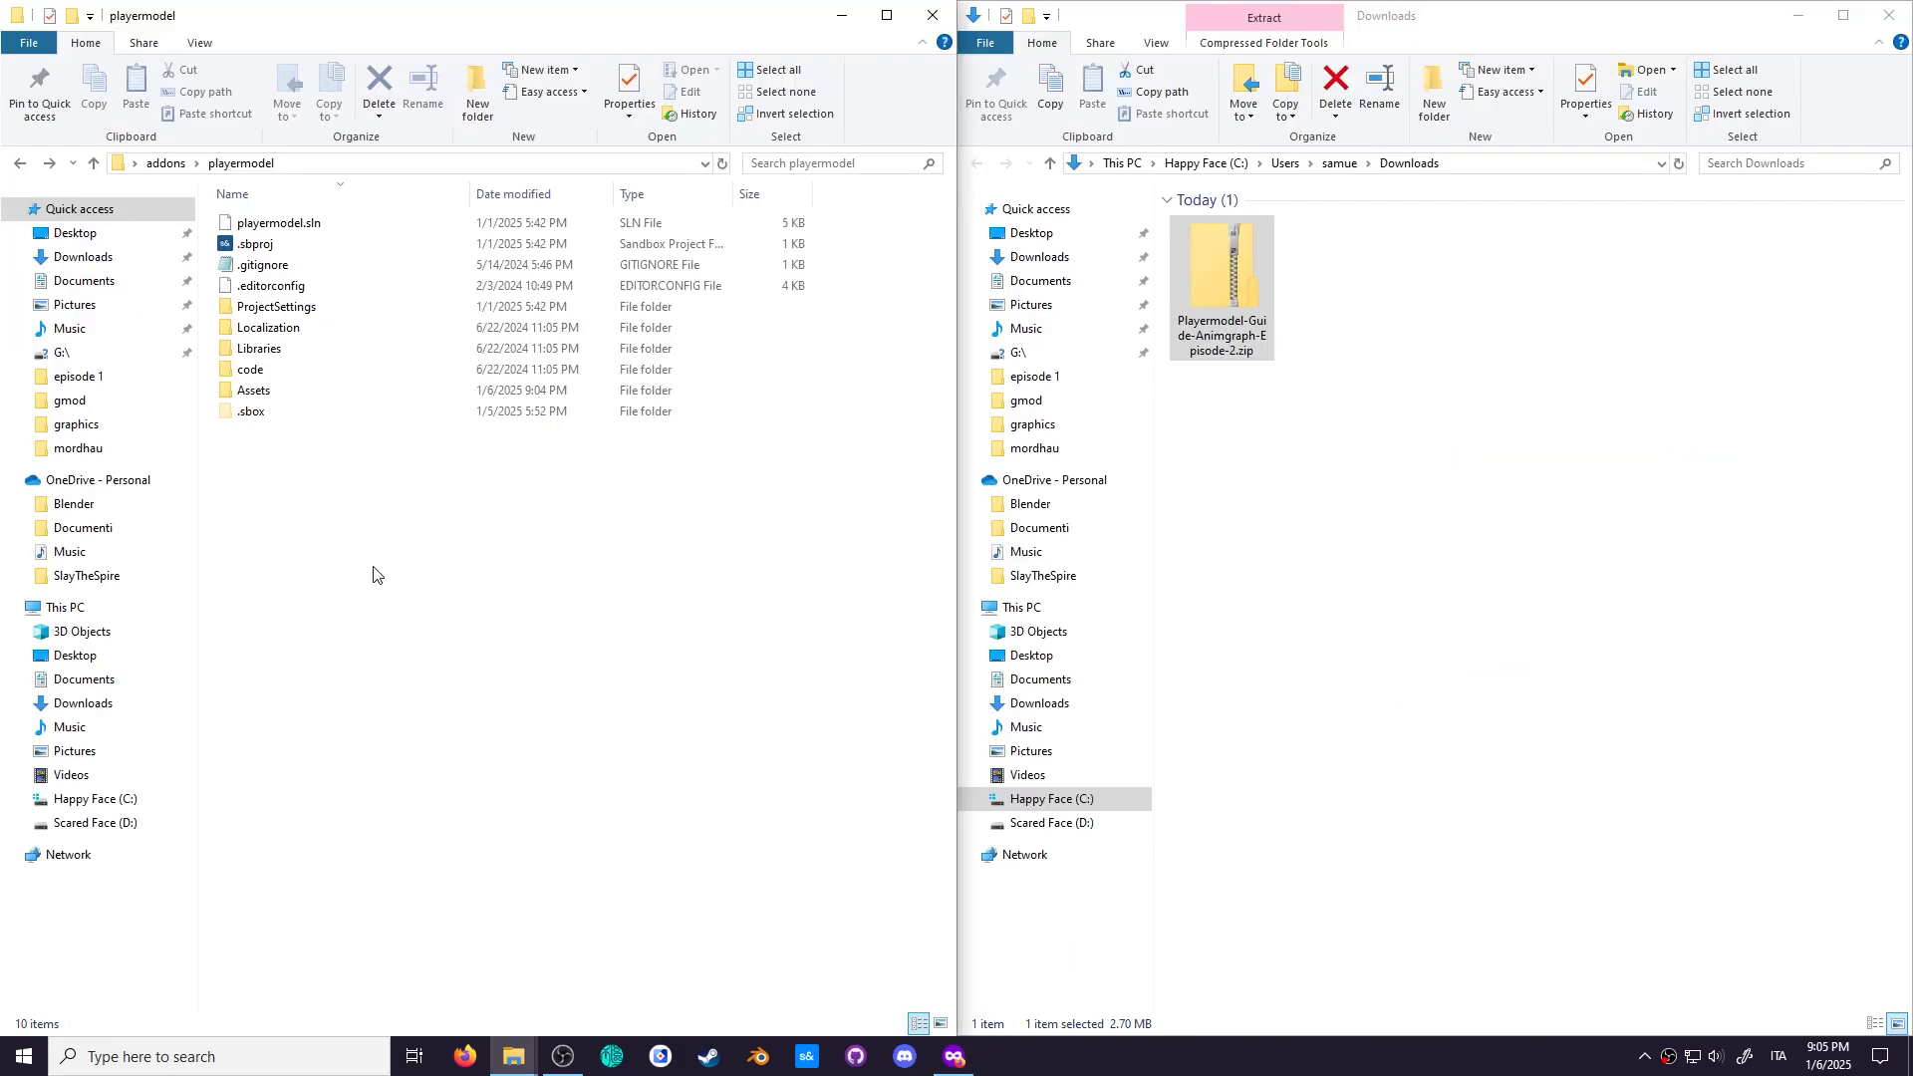
{"action": "double_click", "coordinate": [317, 390]}
{"action": "double_click", "coordinate": [257, 225]}
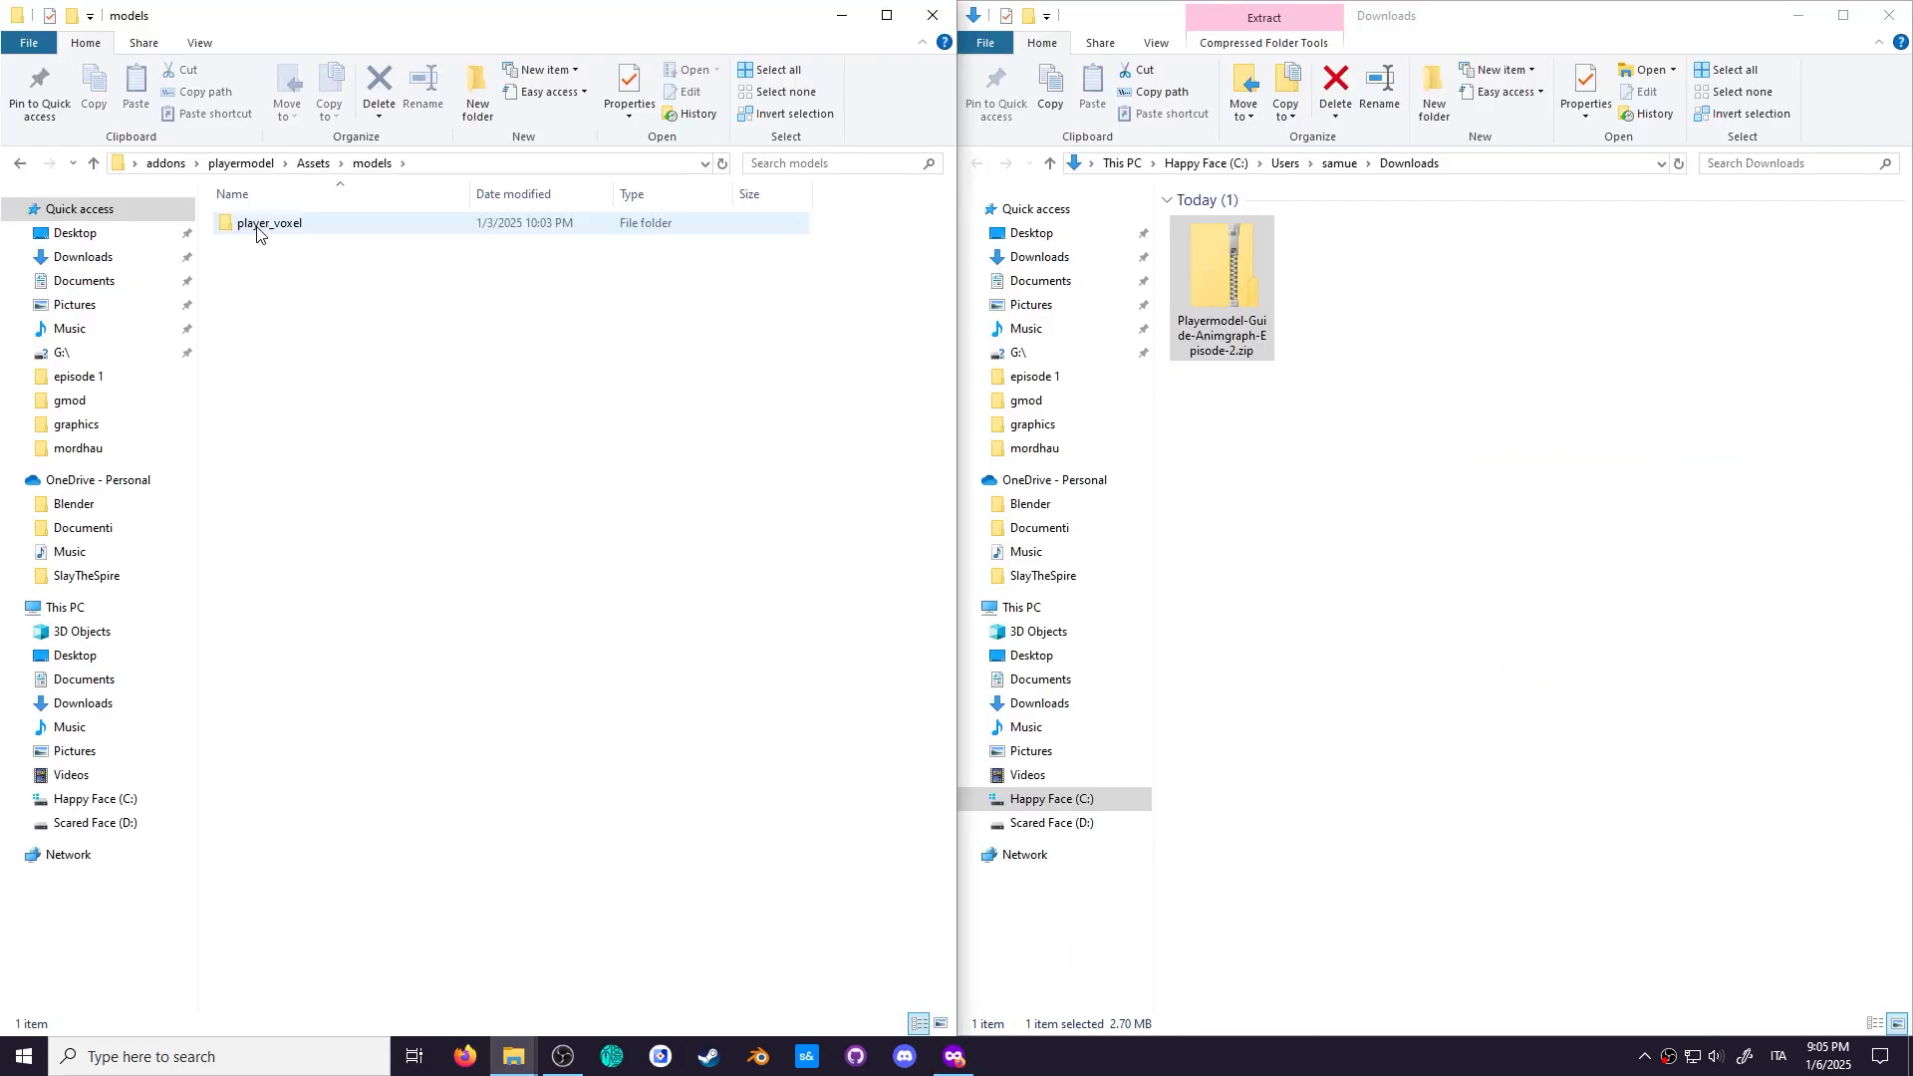
{"action": "double_click", "coordinate": [1260, 325]}
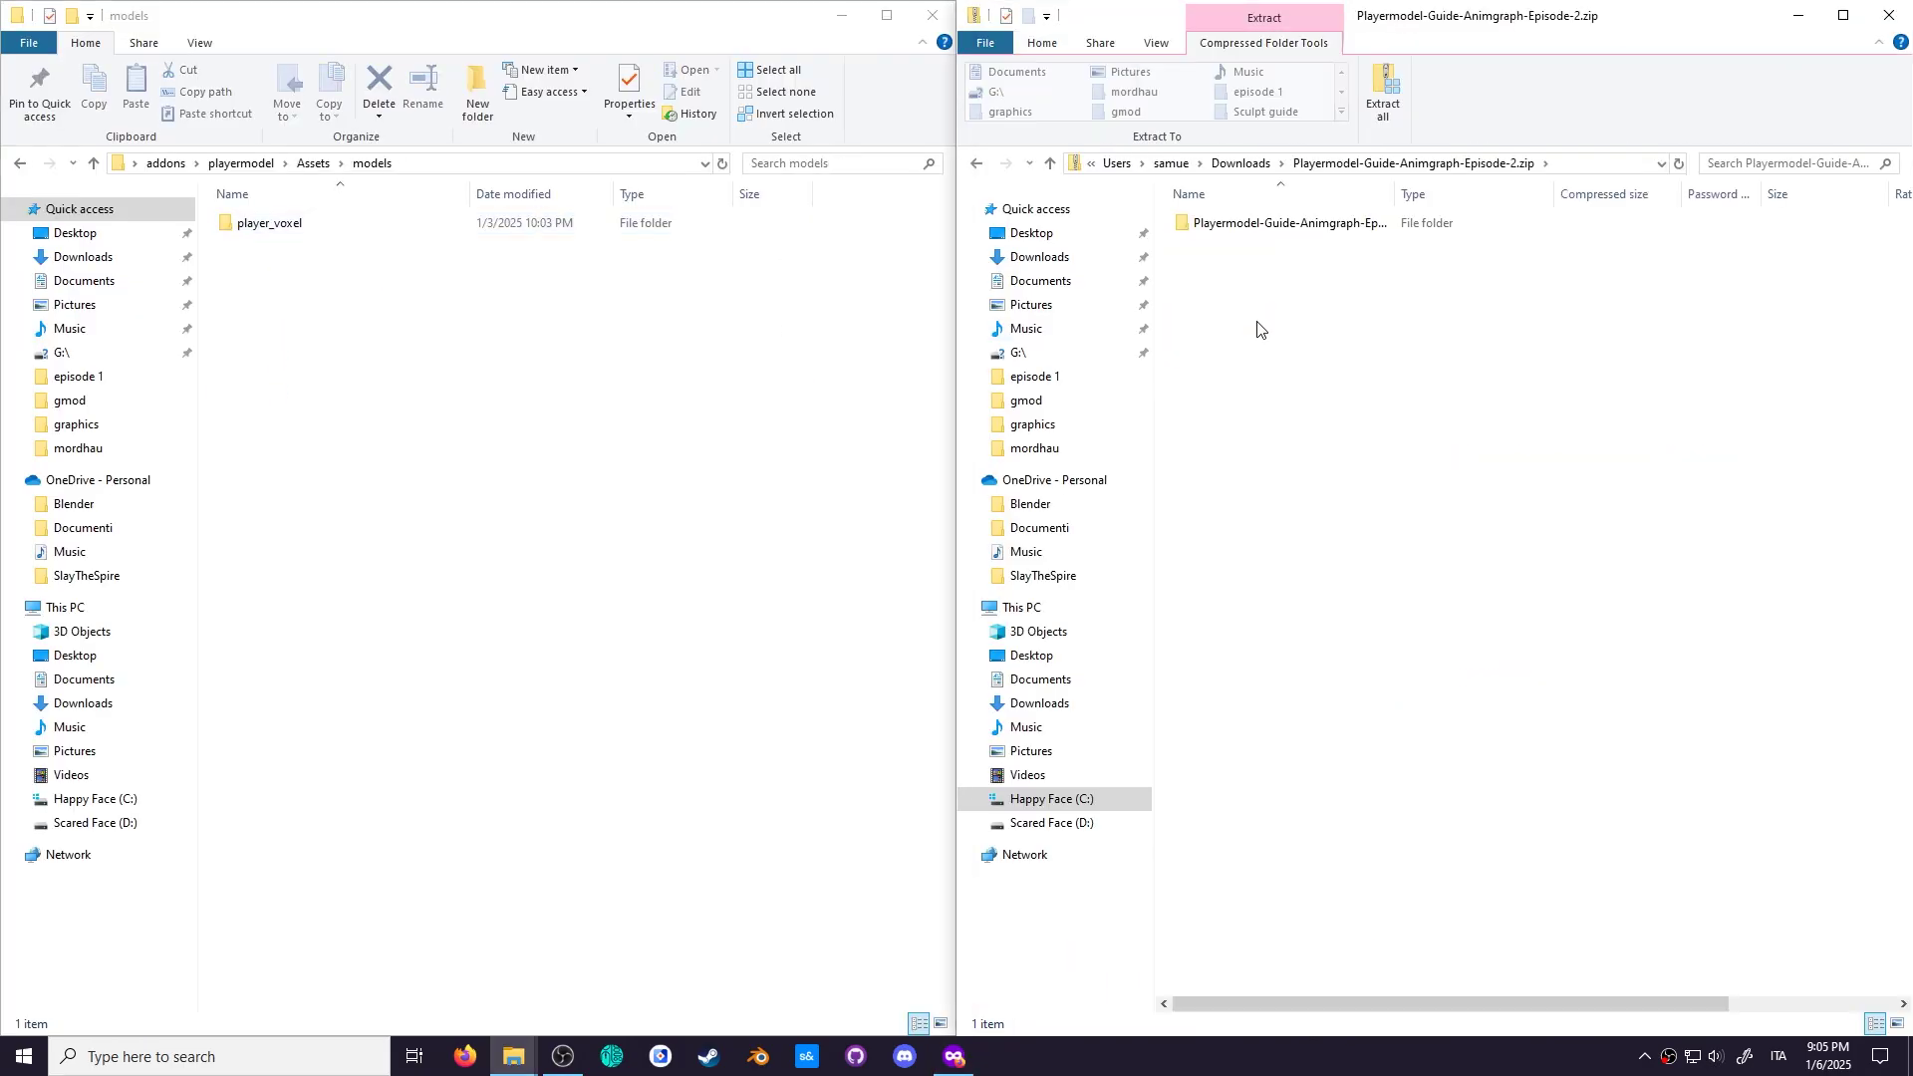
{"action": "double_click", "coordinate": [1251, 227]}
{"action": "left_click_drag", "start_coordinate": [1251, 227], "coordinate": [572, 414]}
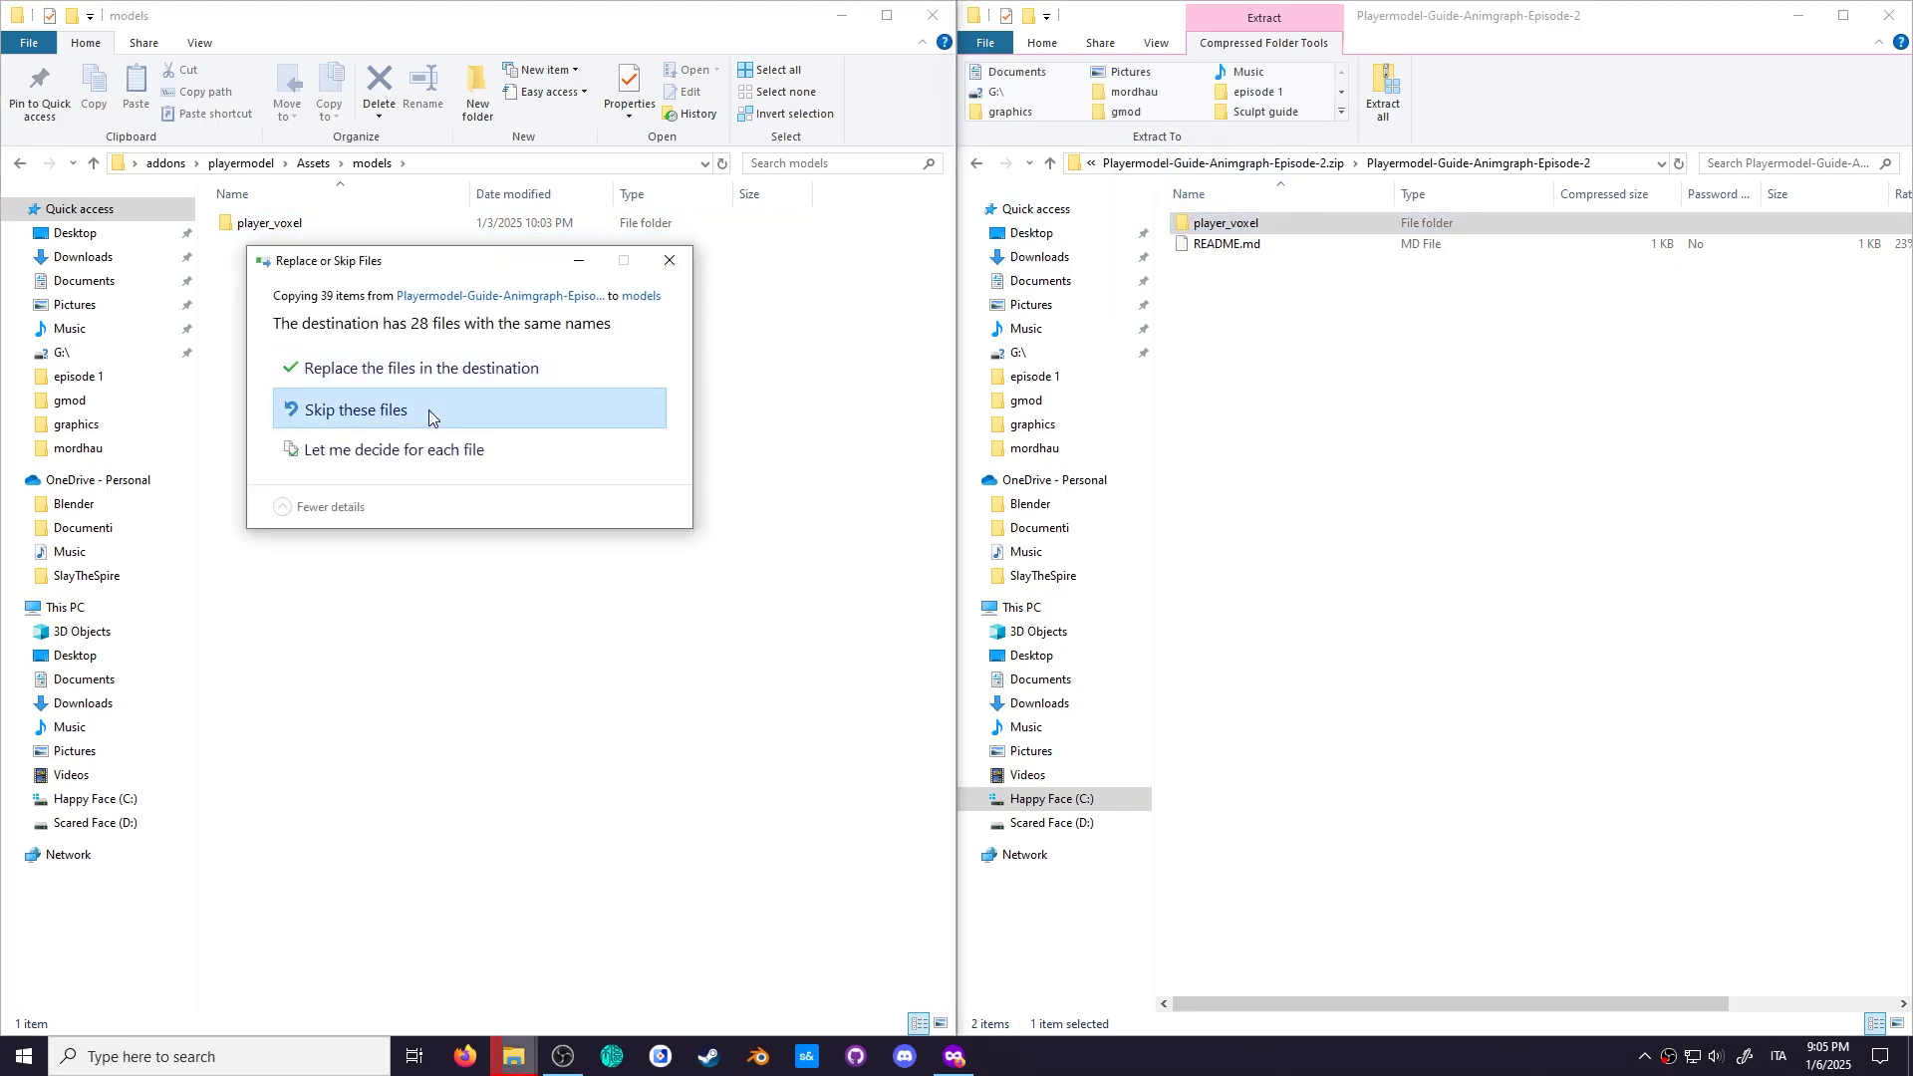
{"action": "left_click", "coordinate": [428, 417]}
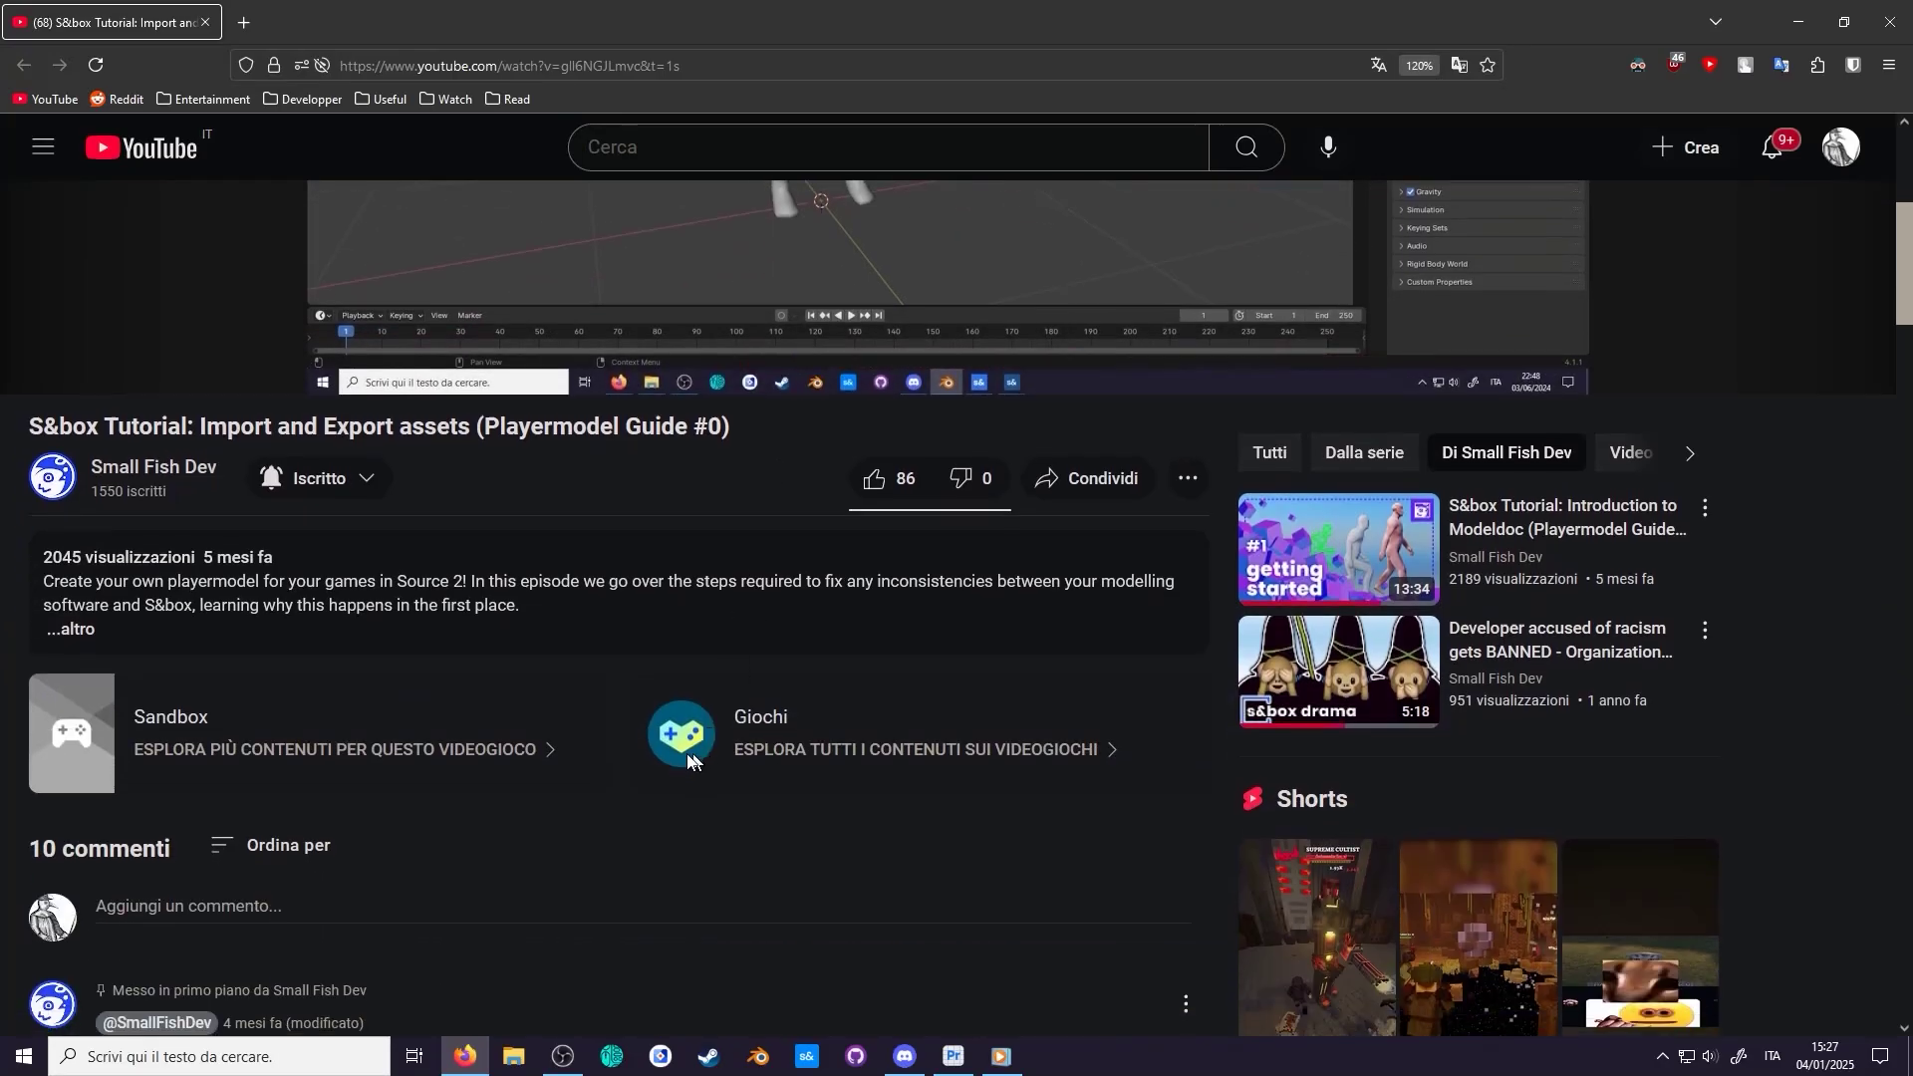
Step: On YouTube, start a reply beginning with "thank" to the pinned READ THIS comment under the Import and Export assets video
{"action": "scroll", "coordinate": [658, 764], "scroll_direction": "down", "scroll_amount": 3}
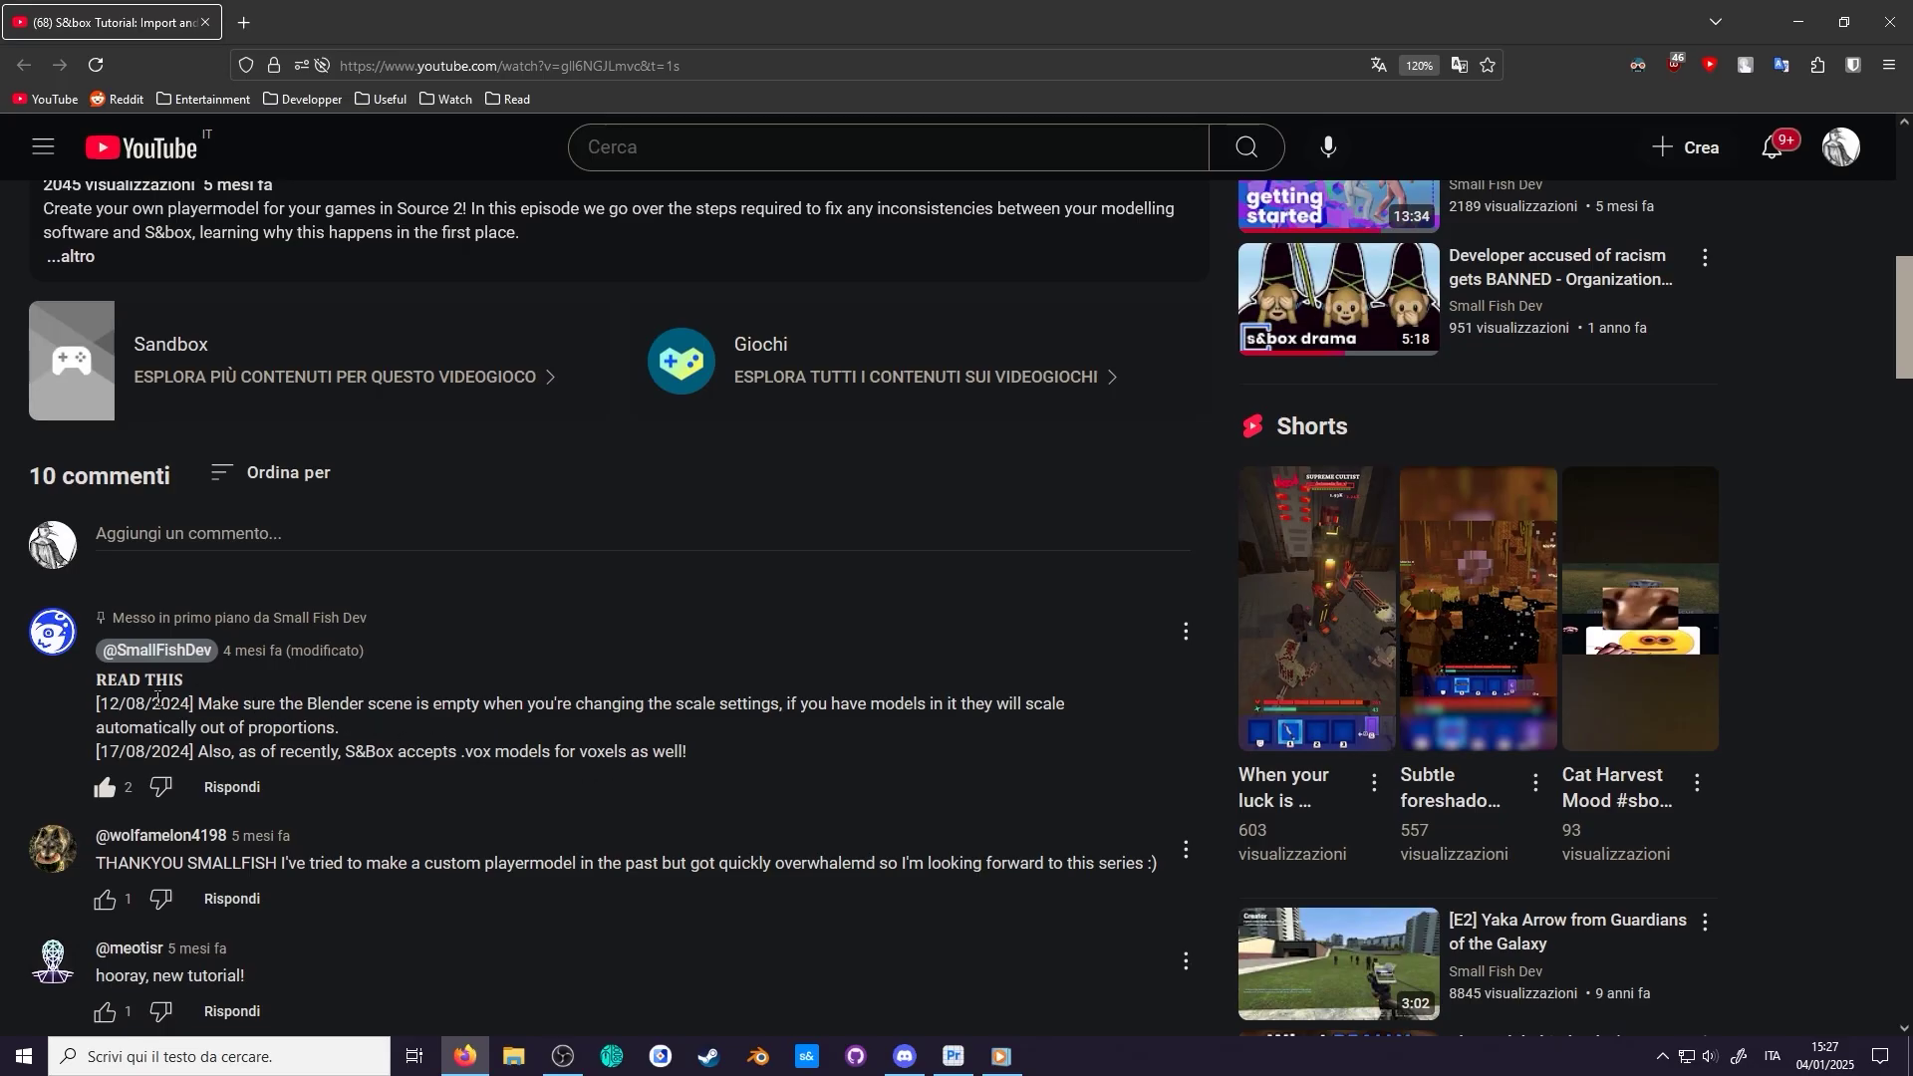
{"action": "left_click", "coordinate": [234, 788]}
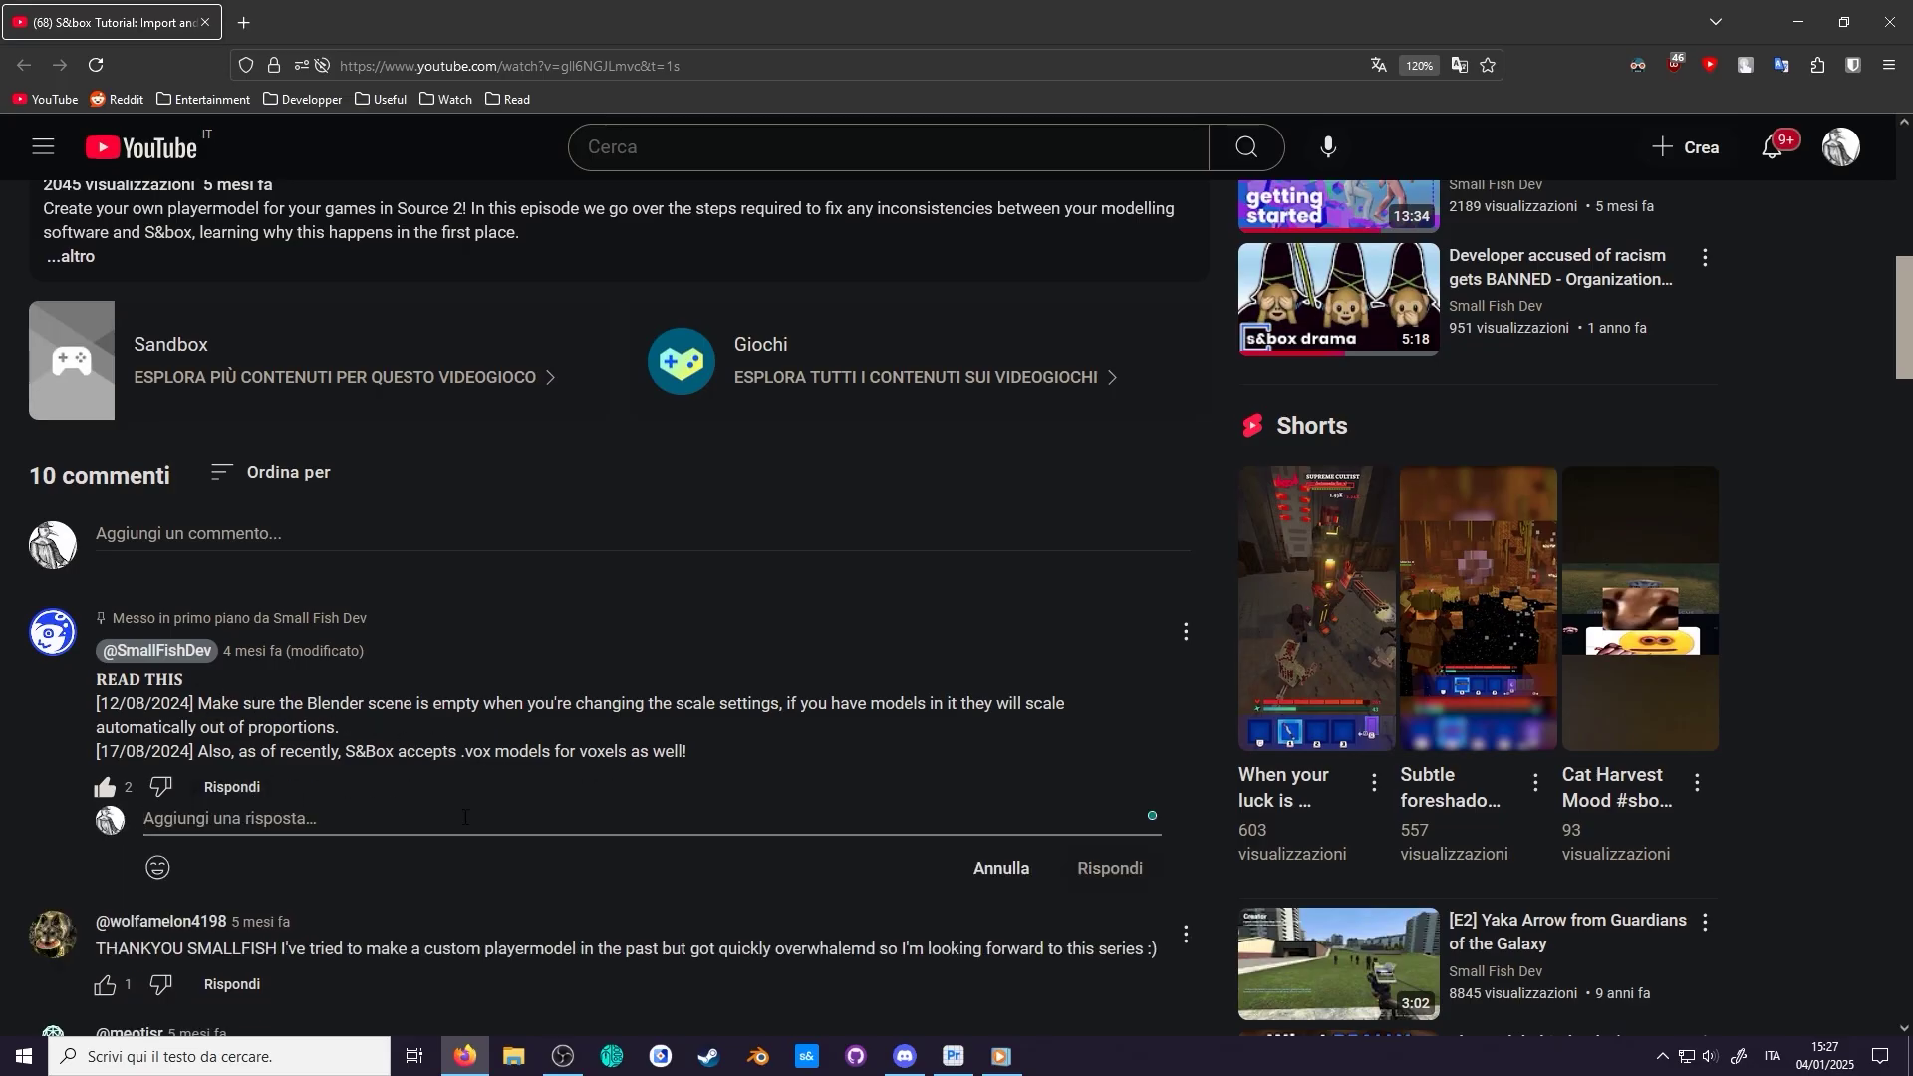
{"action": "type", "text": "thank"}
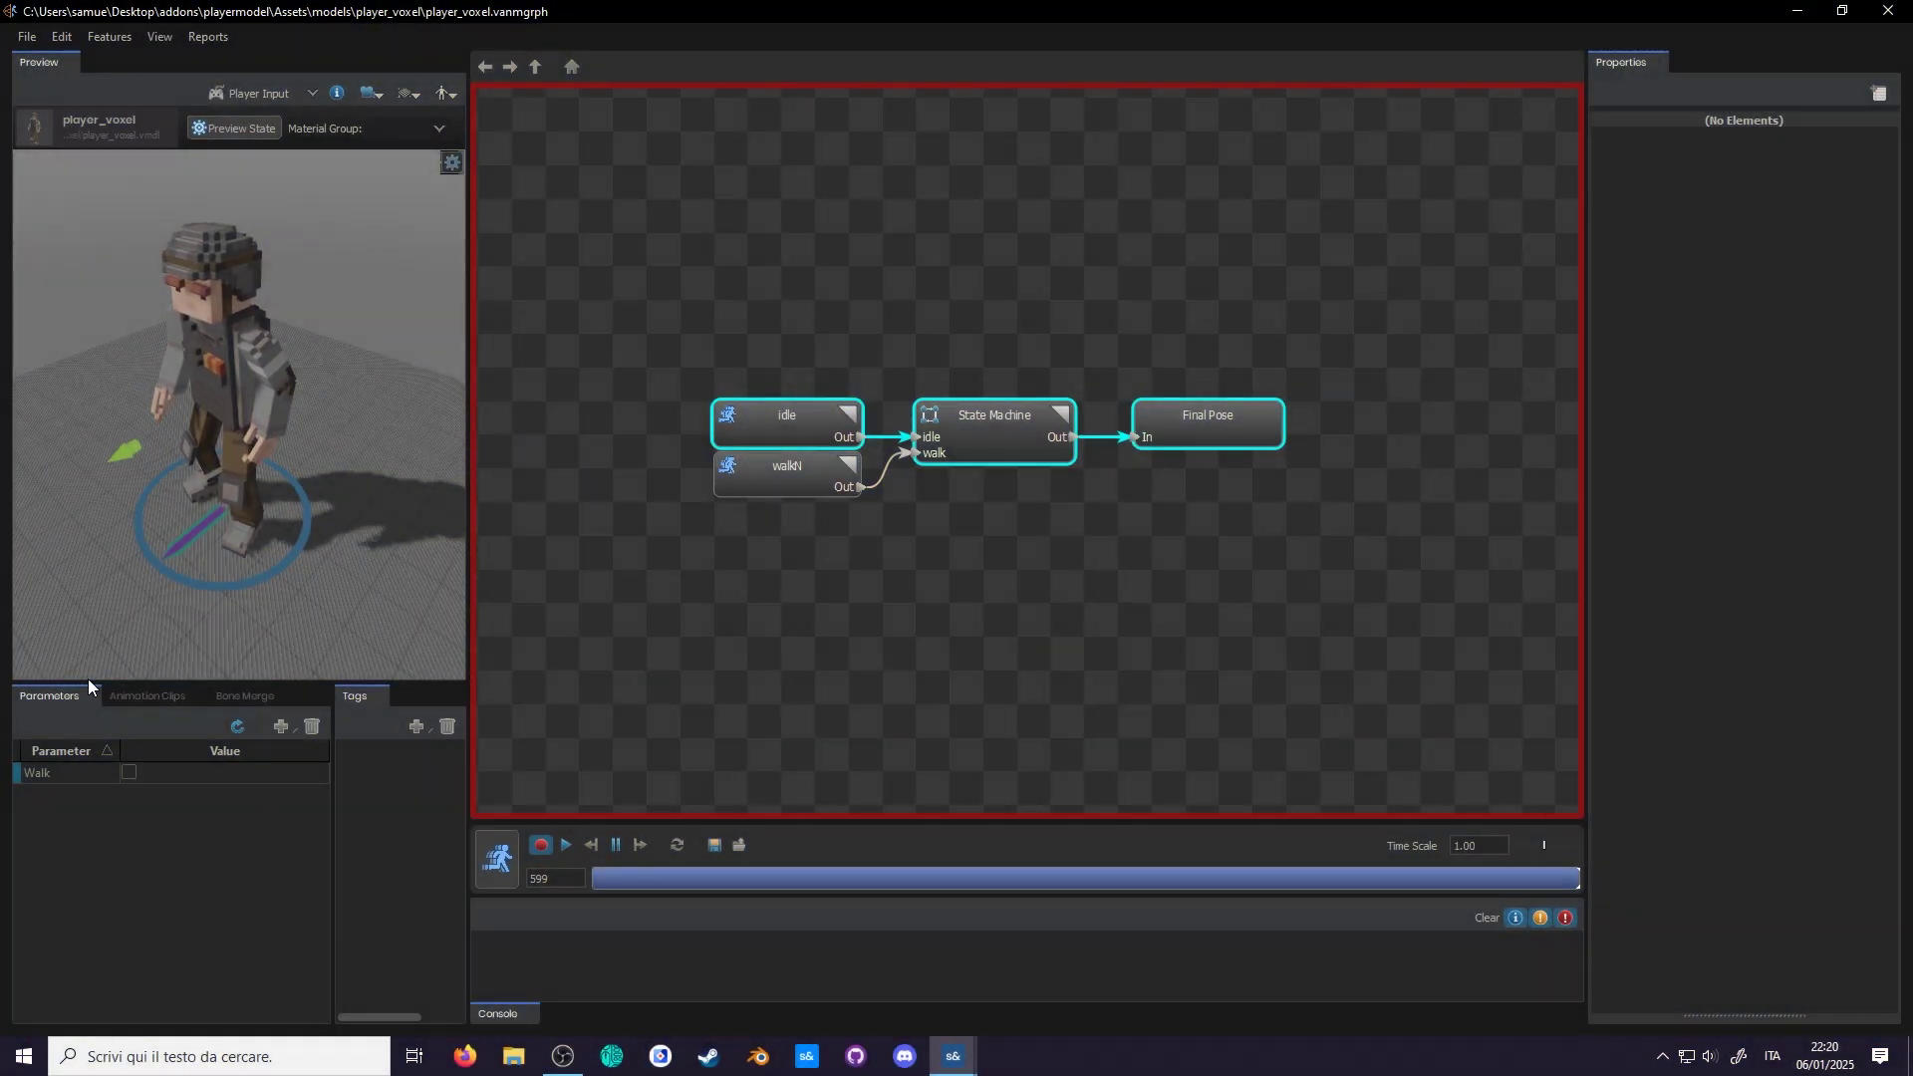
Step: Toggle the Walk parameter on and off repeatedly in the running animgraph preview, then stop the preview
{"action": "left_click", "coordinate": [127, 773]}
{"action": "left_click", "coordinate": [128, 773]}
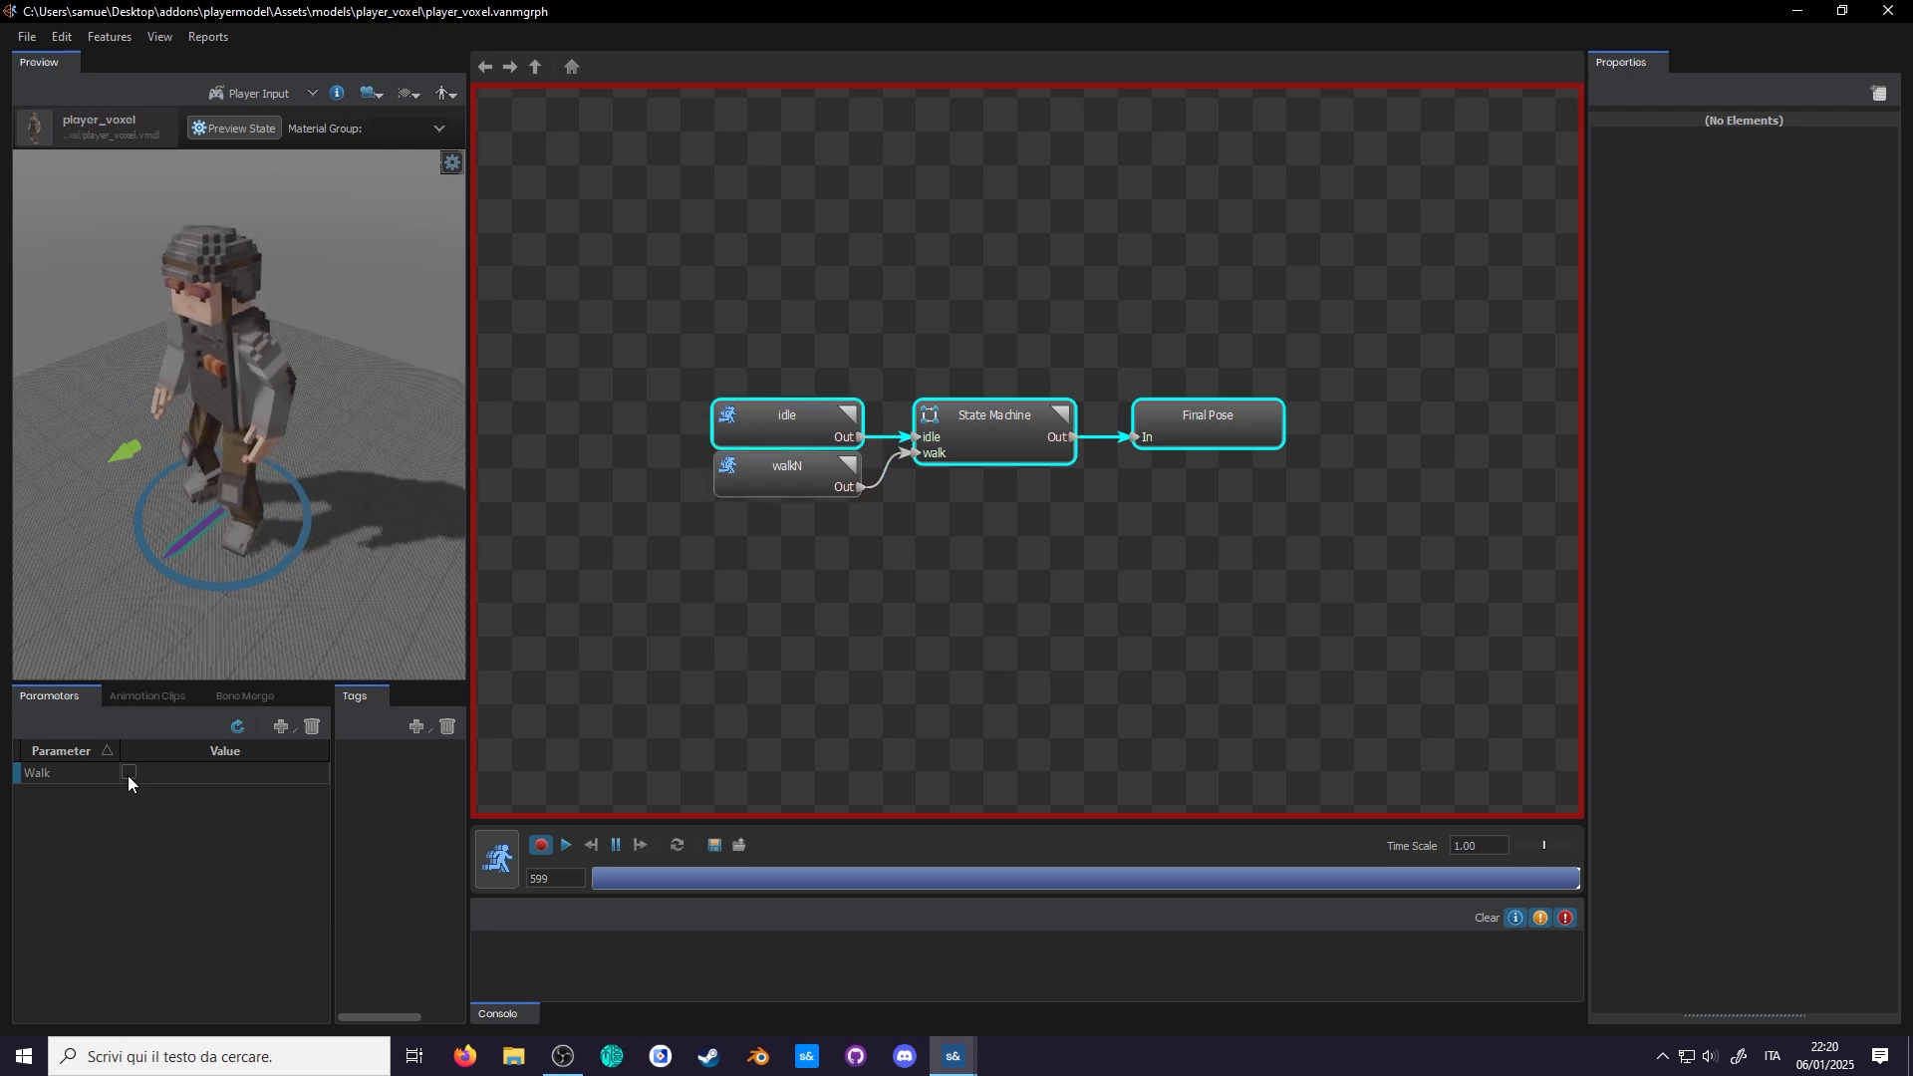
{"action": "left_click", "coordinate": [127, 773]}
{"action": "left_click", "coordinate": [127, 773]}
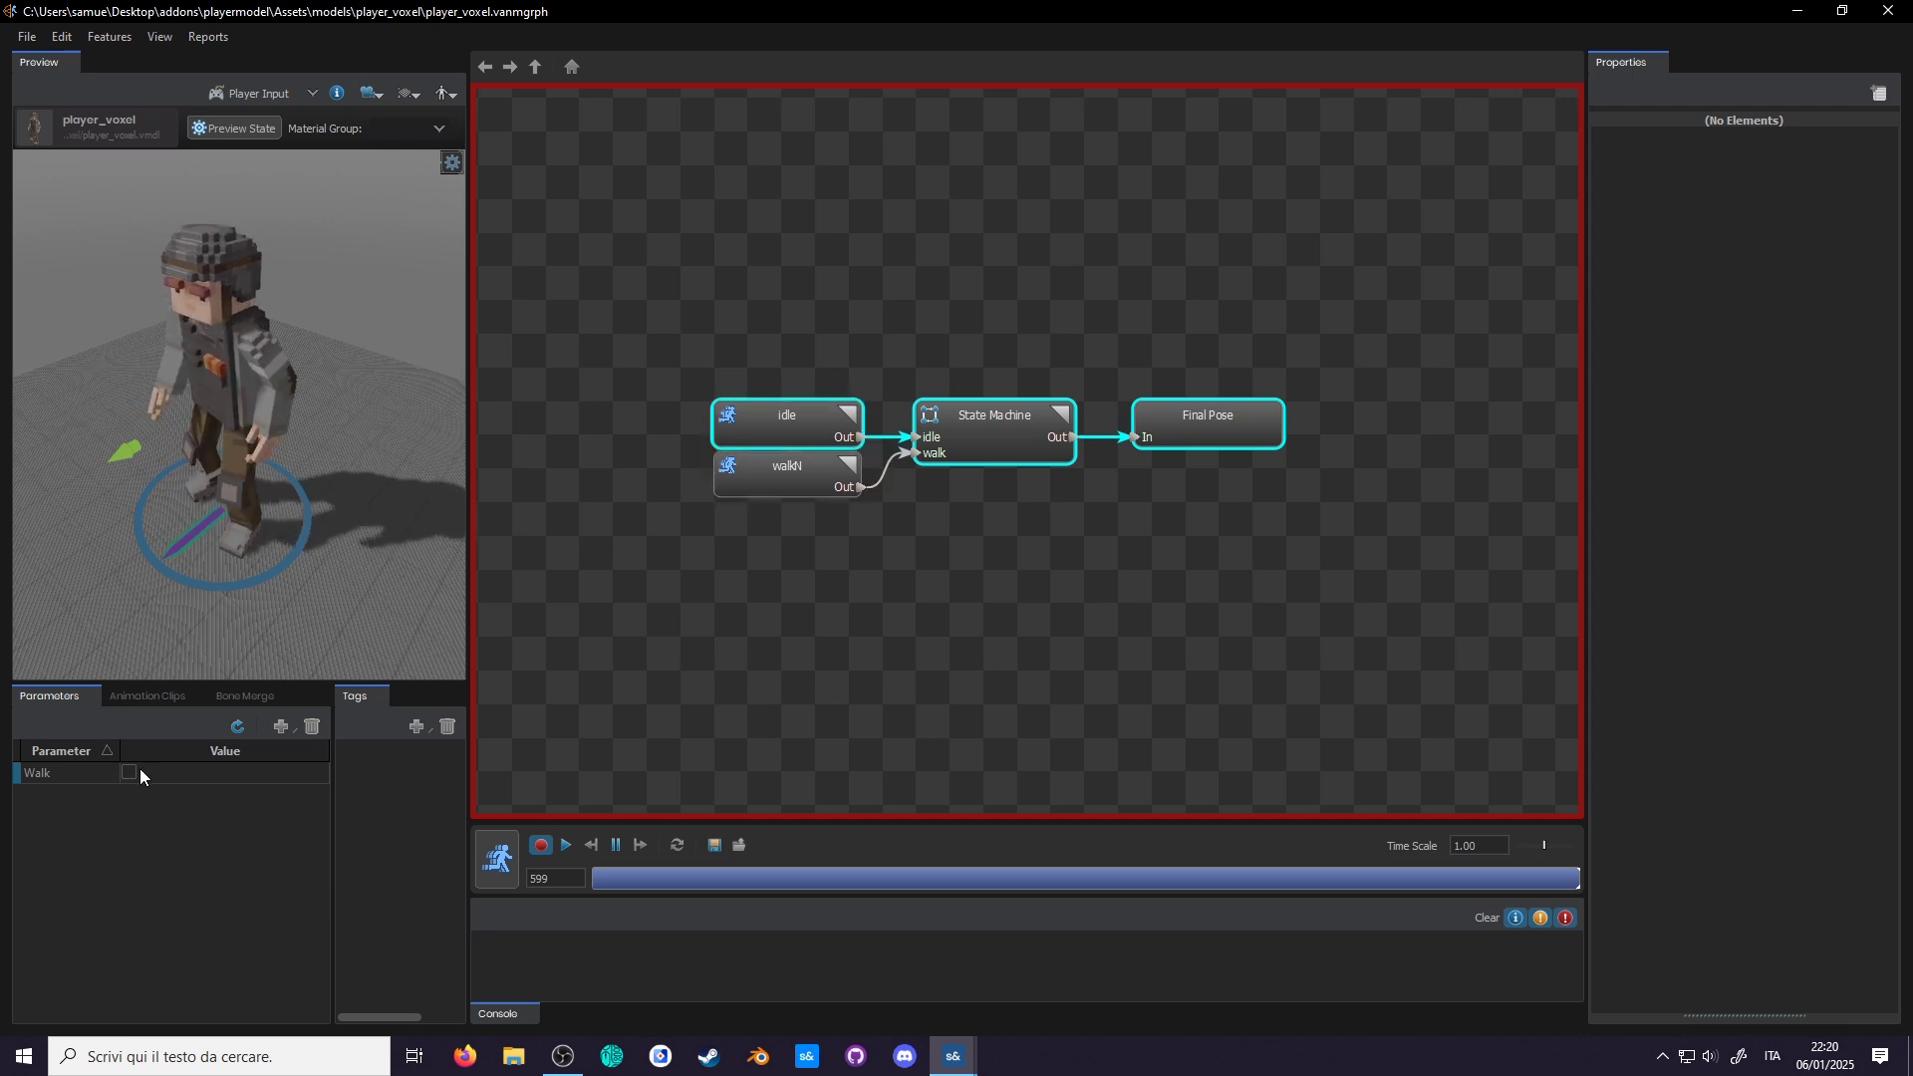
{"action": "left_click", "coordinate": [776, 437]}
{"action": "left_click", "coordinate": [837, 558]}
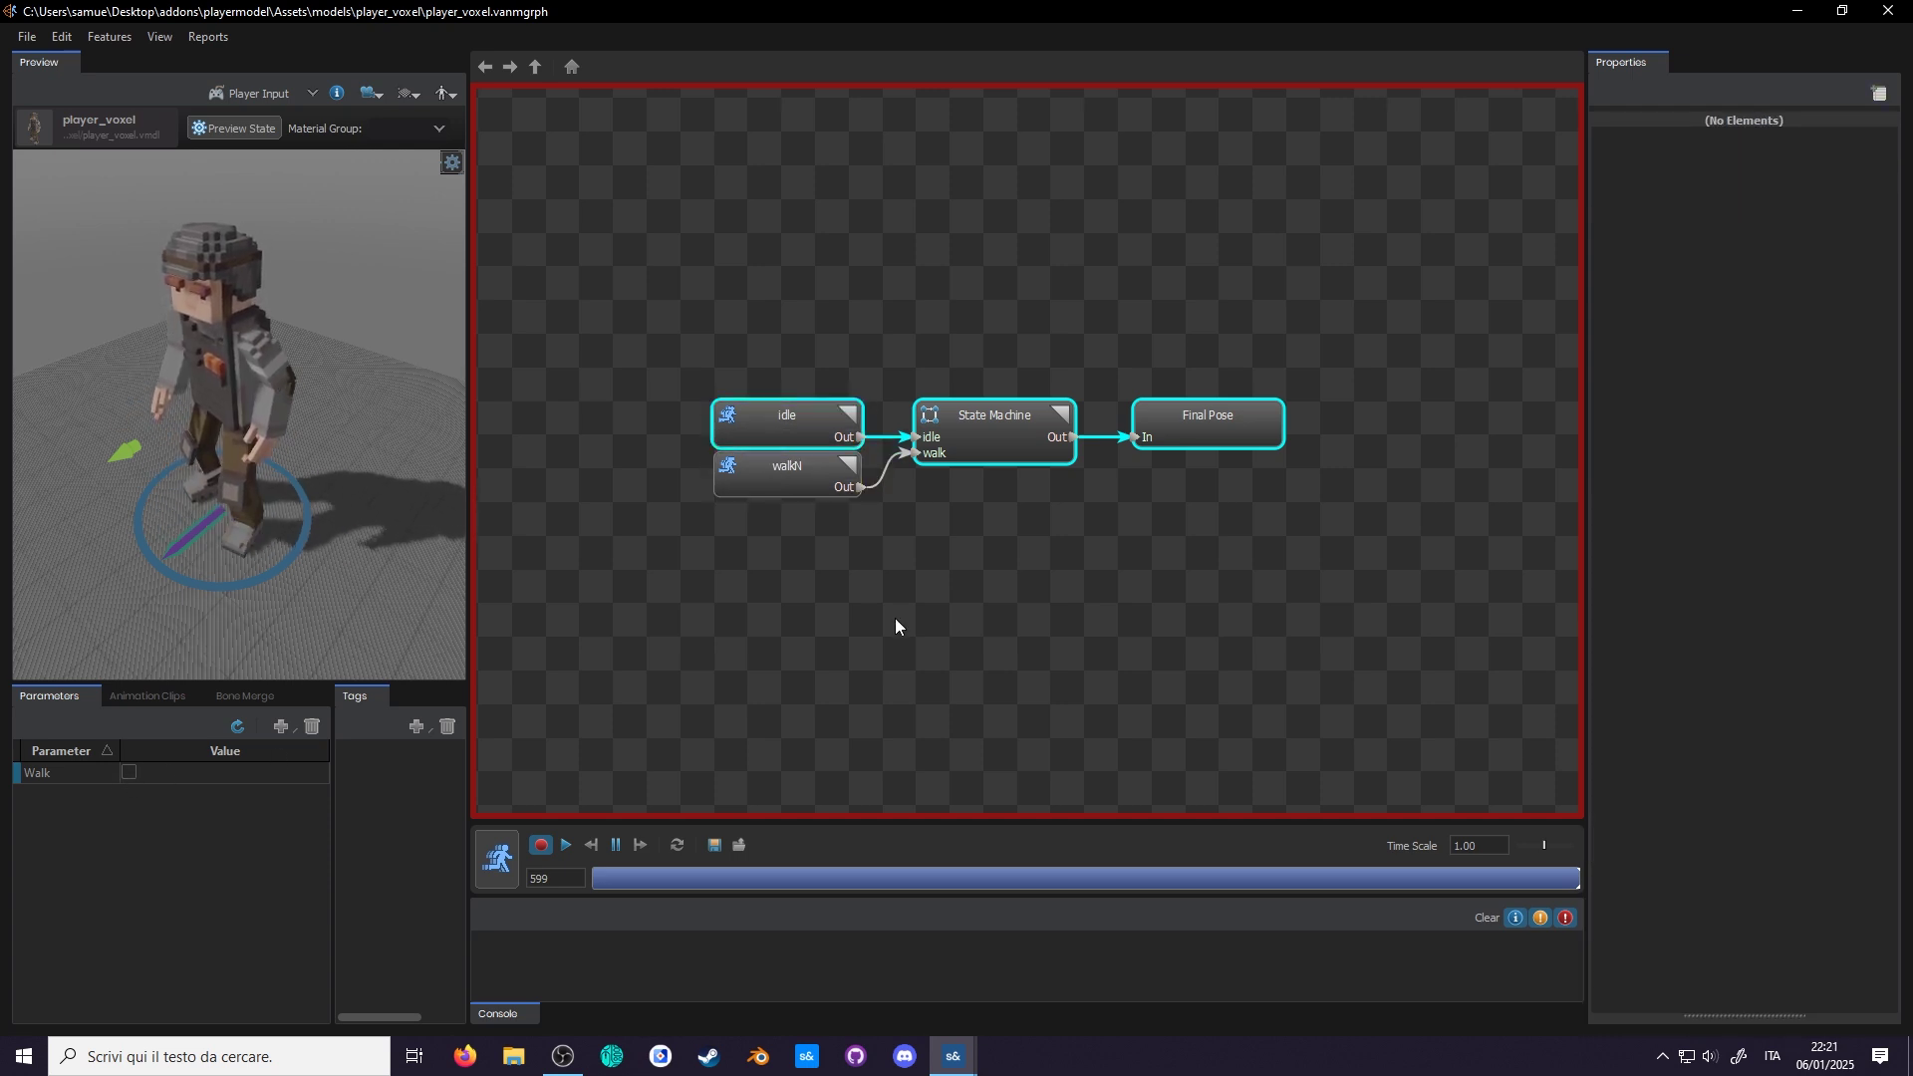
{"action": "left_click", "coordinate": [508, 868]}
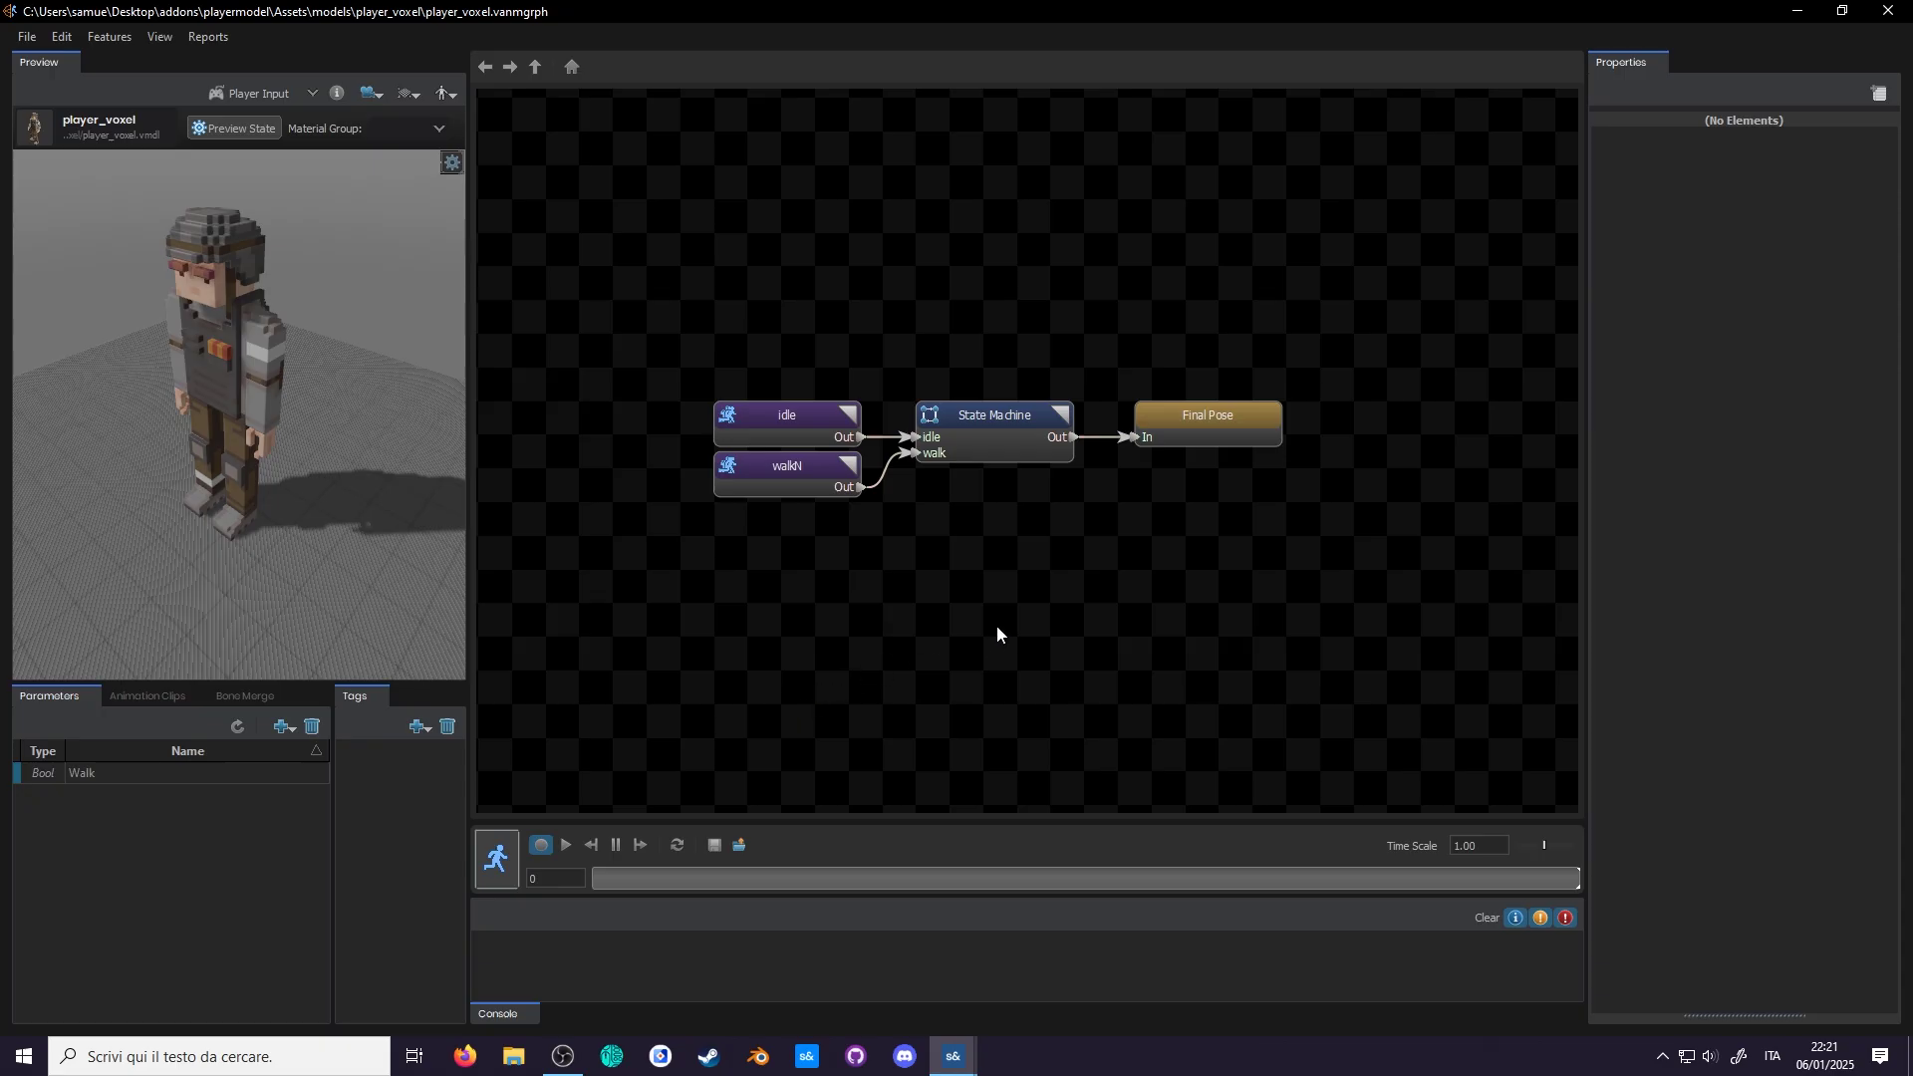
Step: Open the State Machine node and preview its idle and walk transitions by enabling and disabling Walk
{"action": "double_click", "coordinate": [1021, 452]}
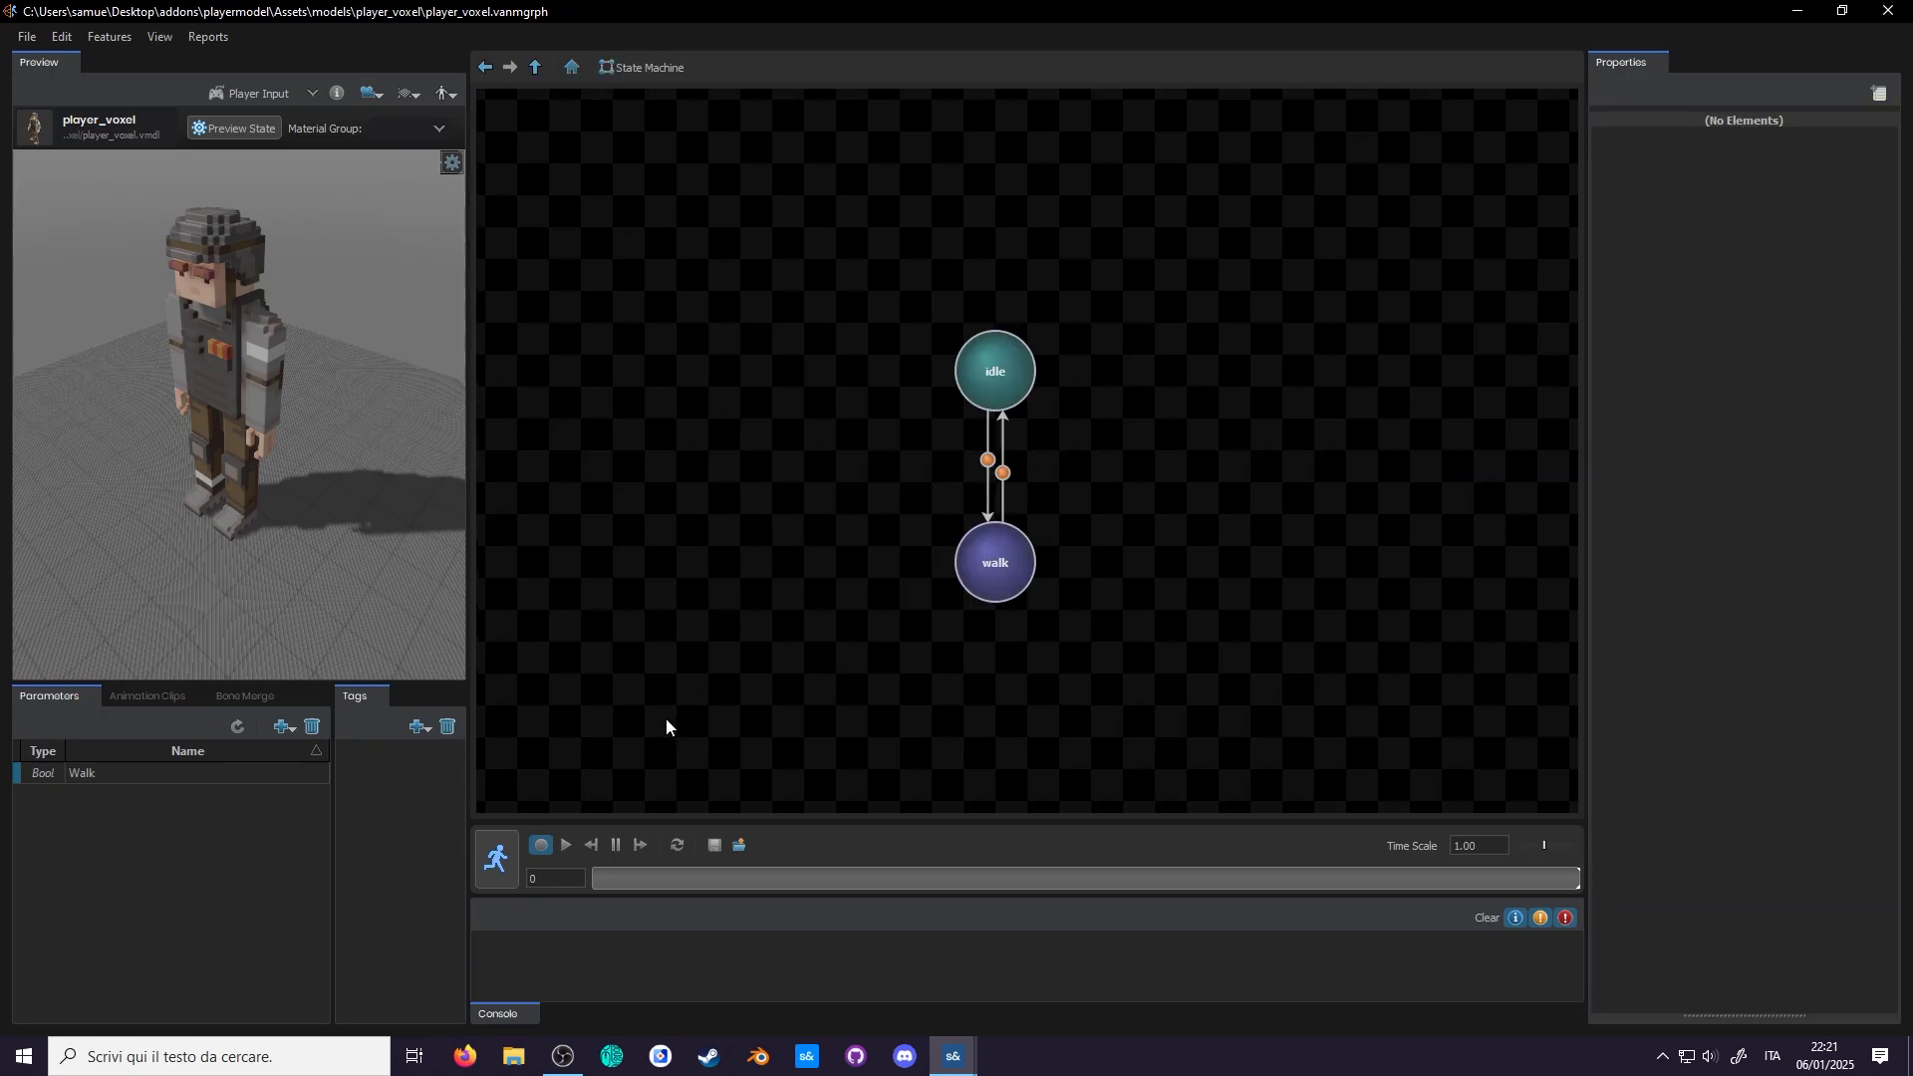
{"action": "left_click", "coordinate": [503, 854]}
{"action": "left_click", "coordinate": [127, 773]}
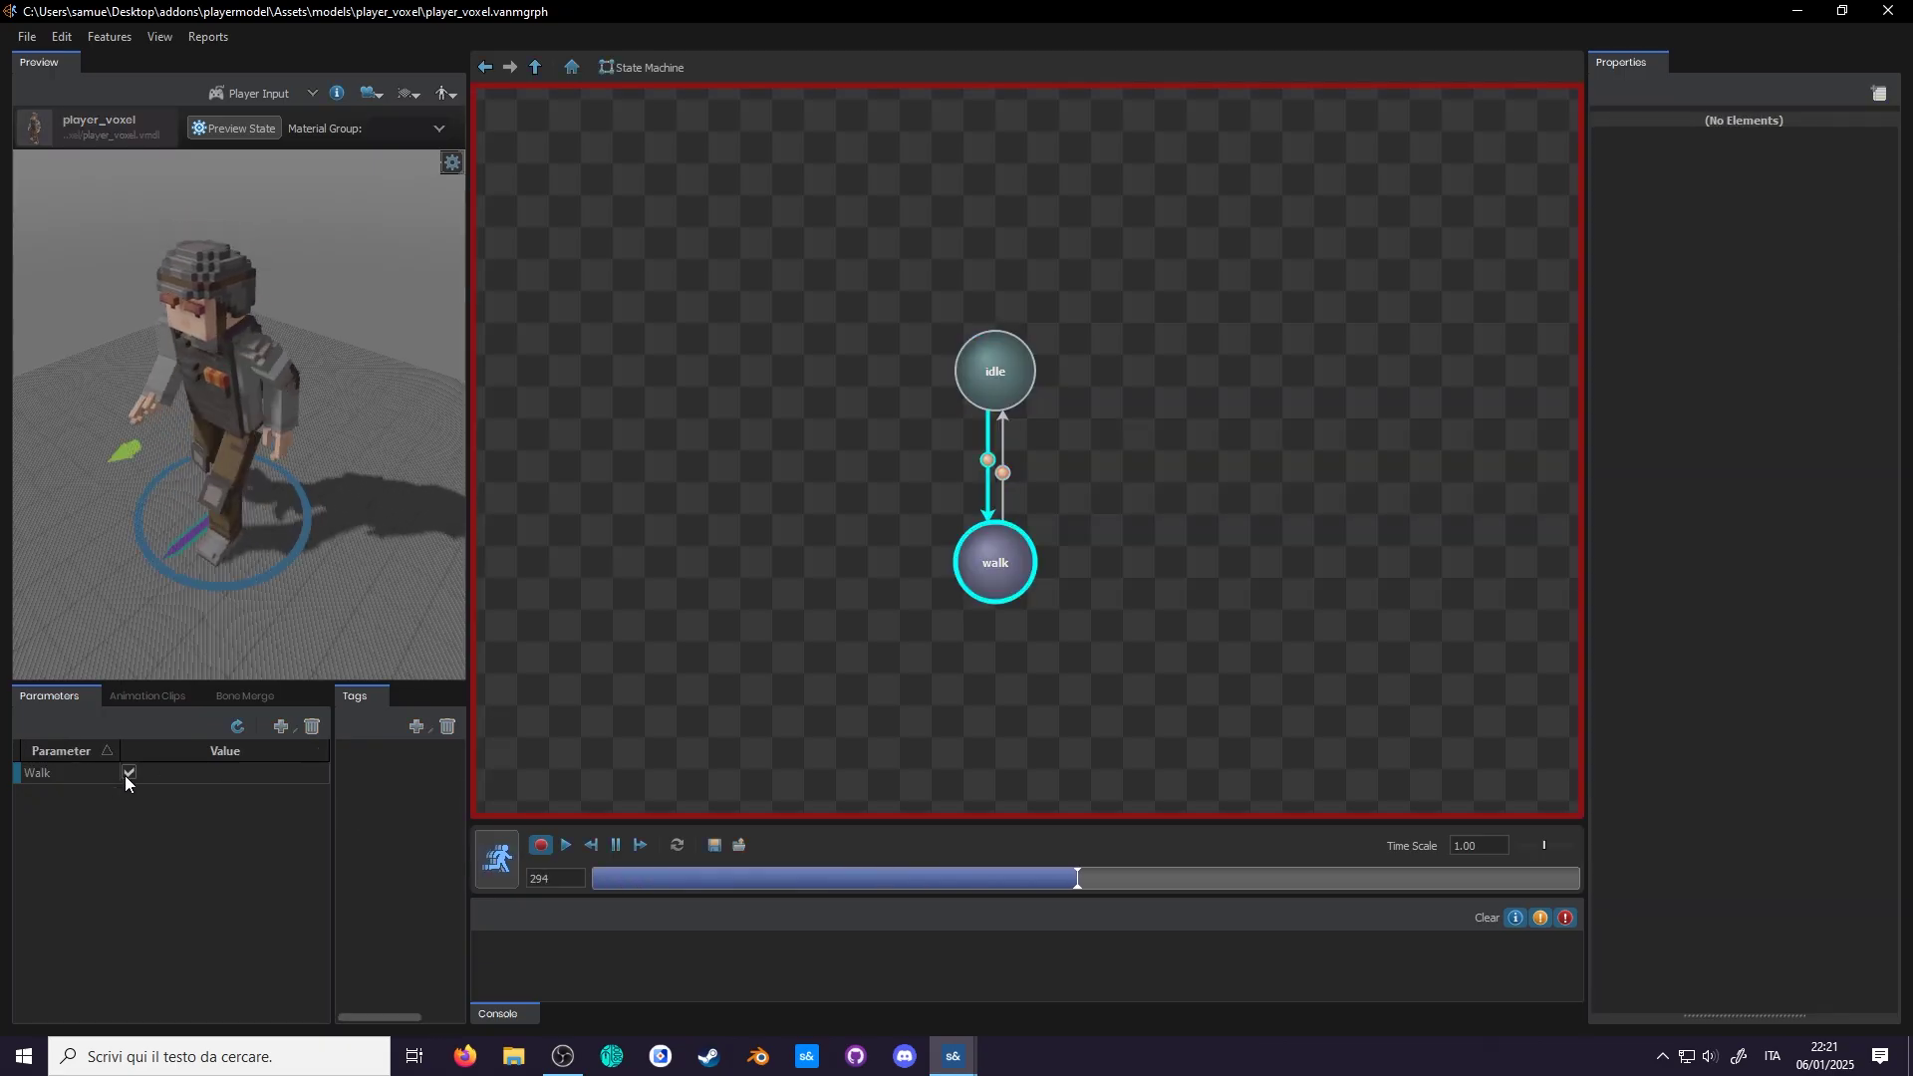
{"action": "left_click", "coordinate": [127, 773]}
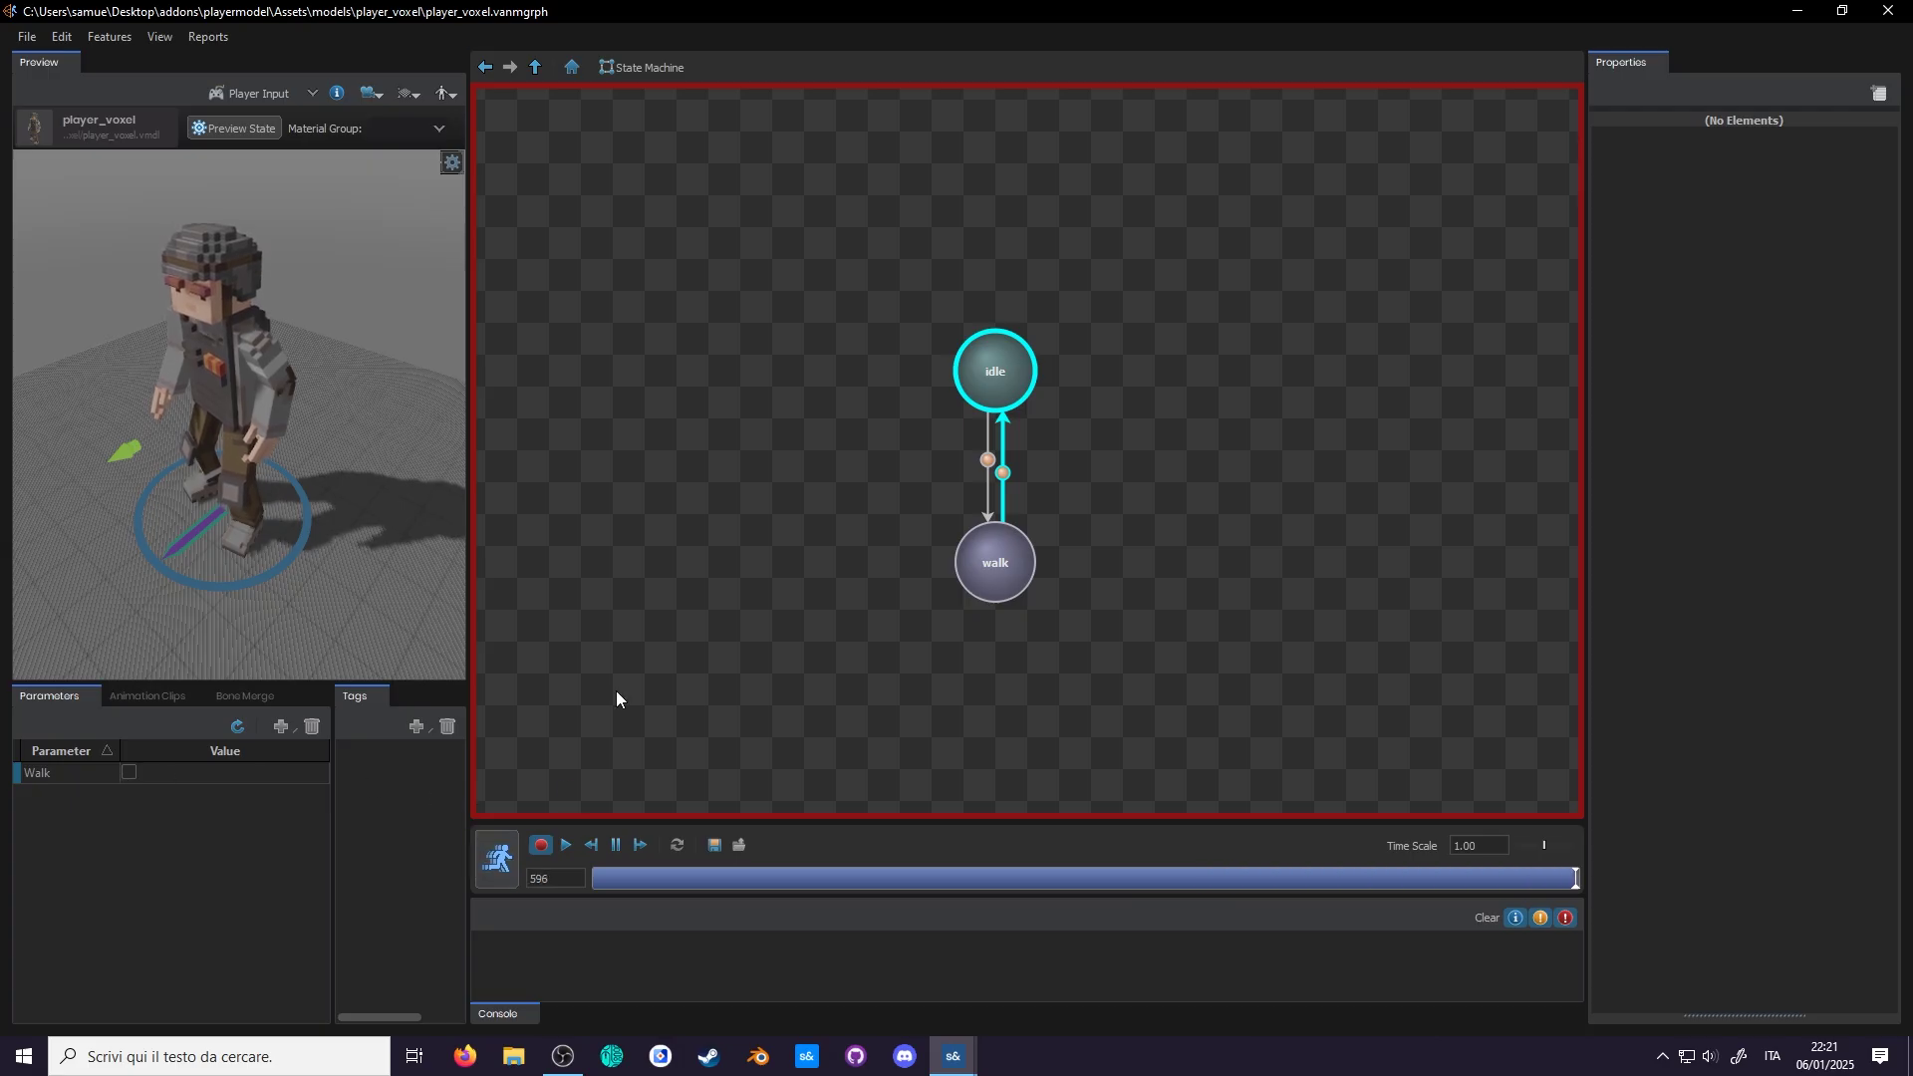
{"action": "left_click", "coordinate": [496, 858]}
Step: Set the Blend Duration of both transitions between idle and walk to 2 and preview them with Walk enabled
{"action": "left_click_drag", "start_coordinate": [902, 454], "coordinate": [1042, 470]}
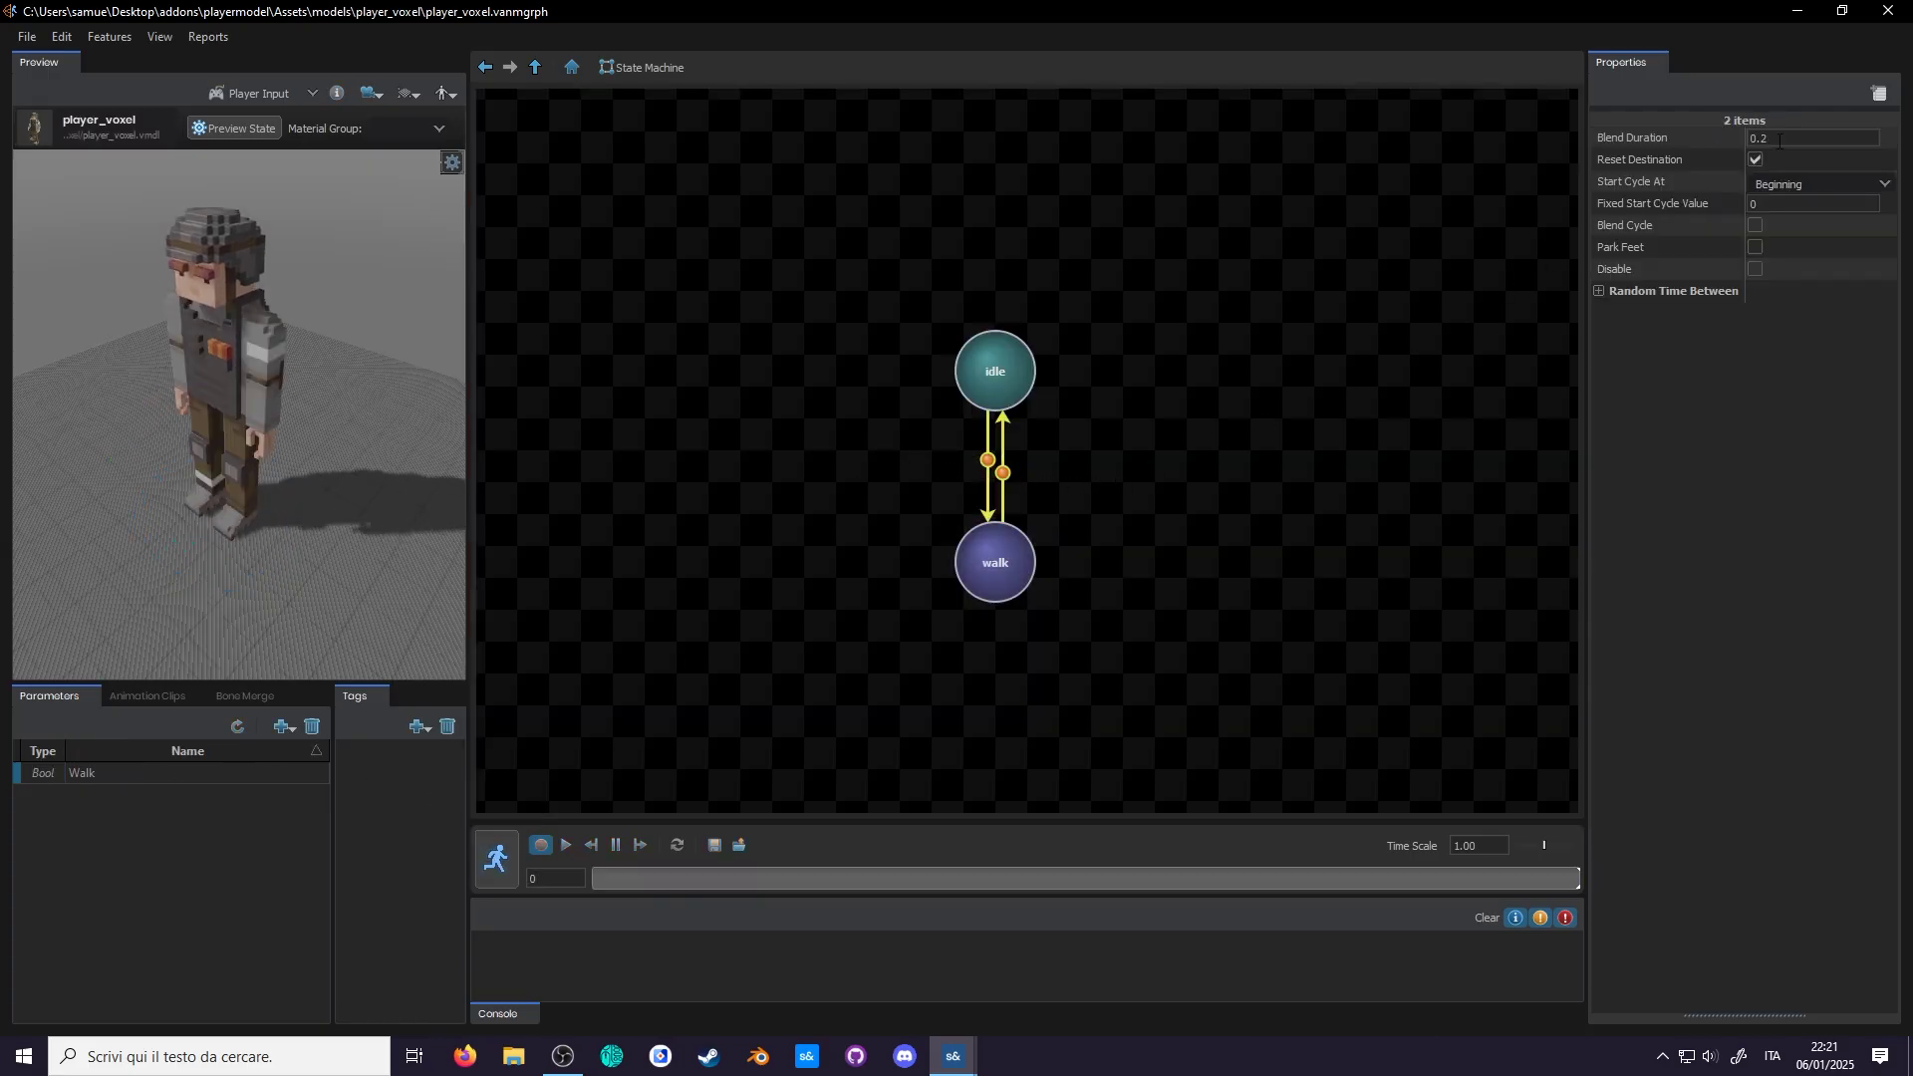
{"action": "type", "text": "2"}
{"action": "key", "text": "Return"}
{"action": "left_click", "coordinate": [503, 862]}
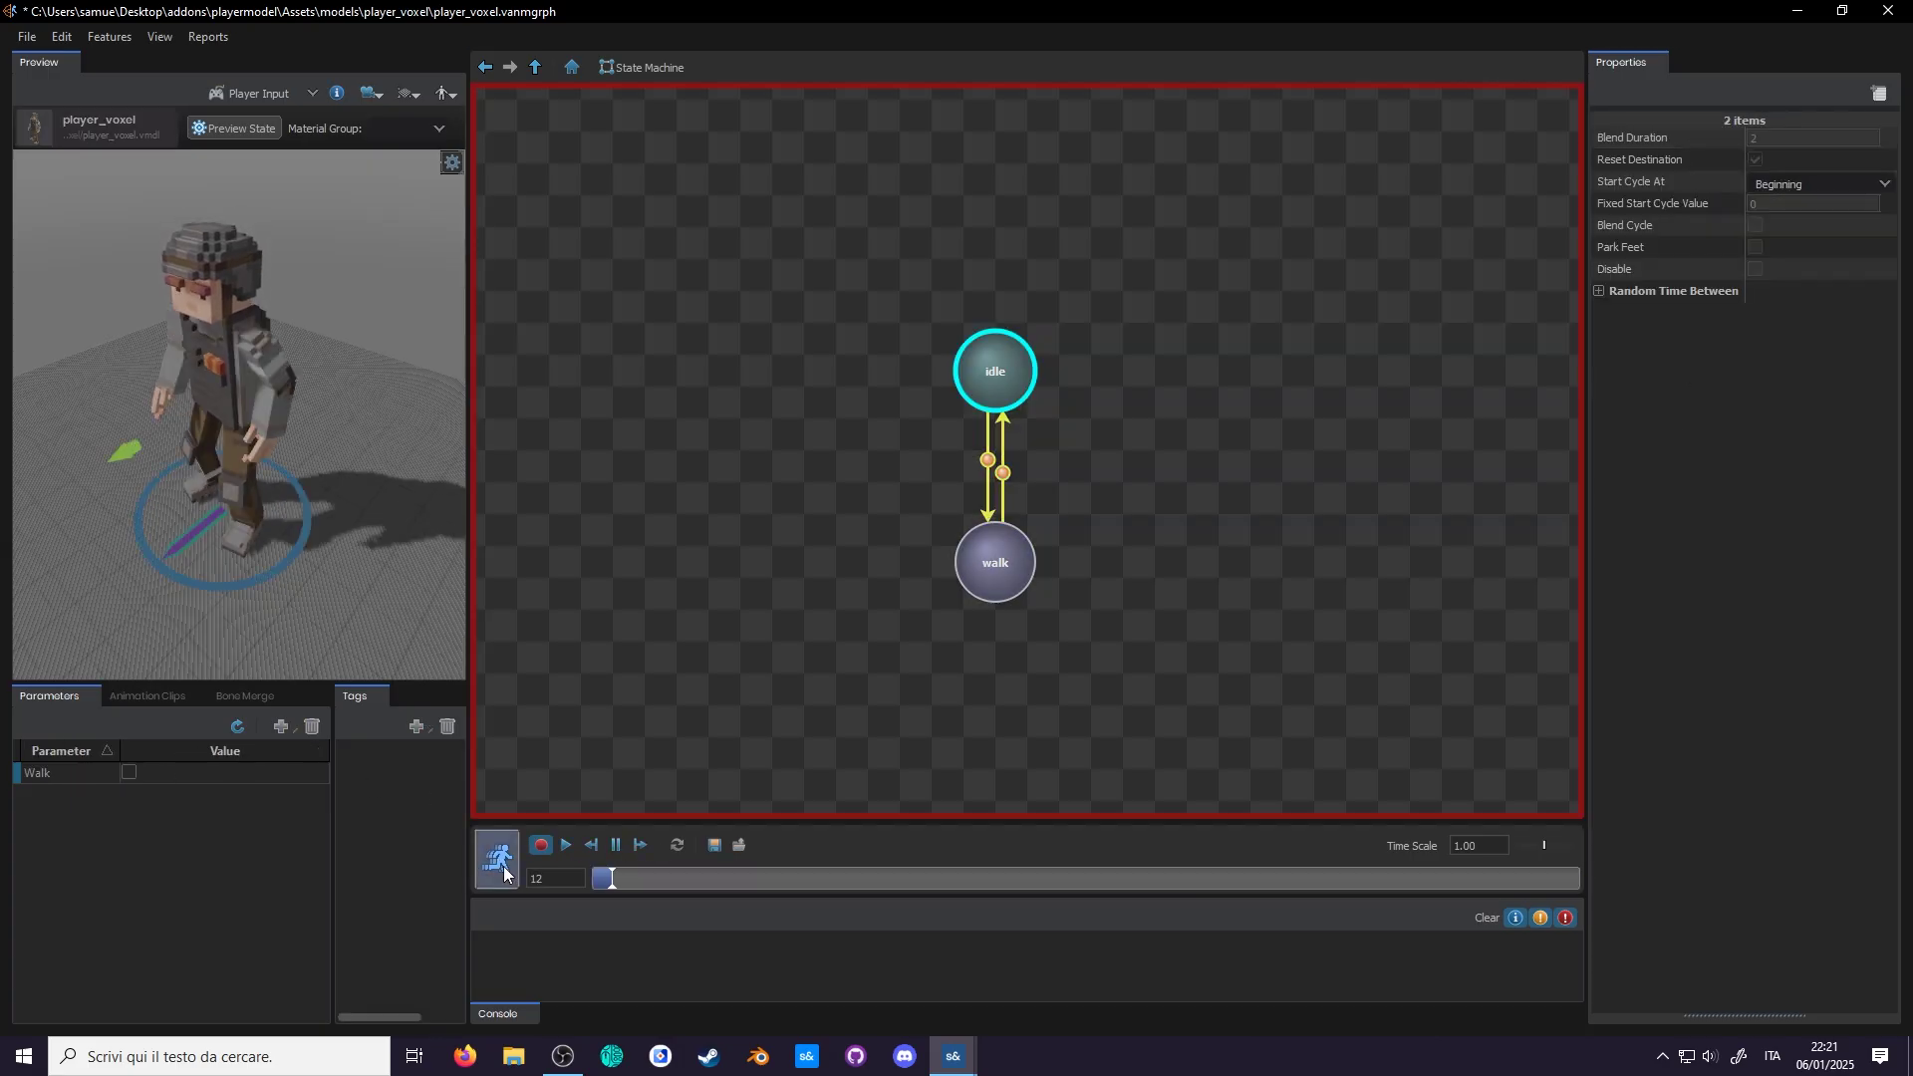
{"action": "left_click", "coordinate": [131, 776]}
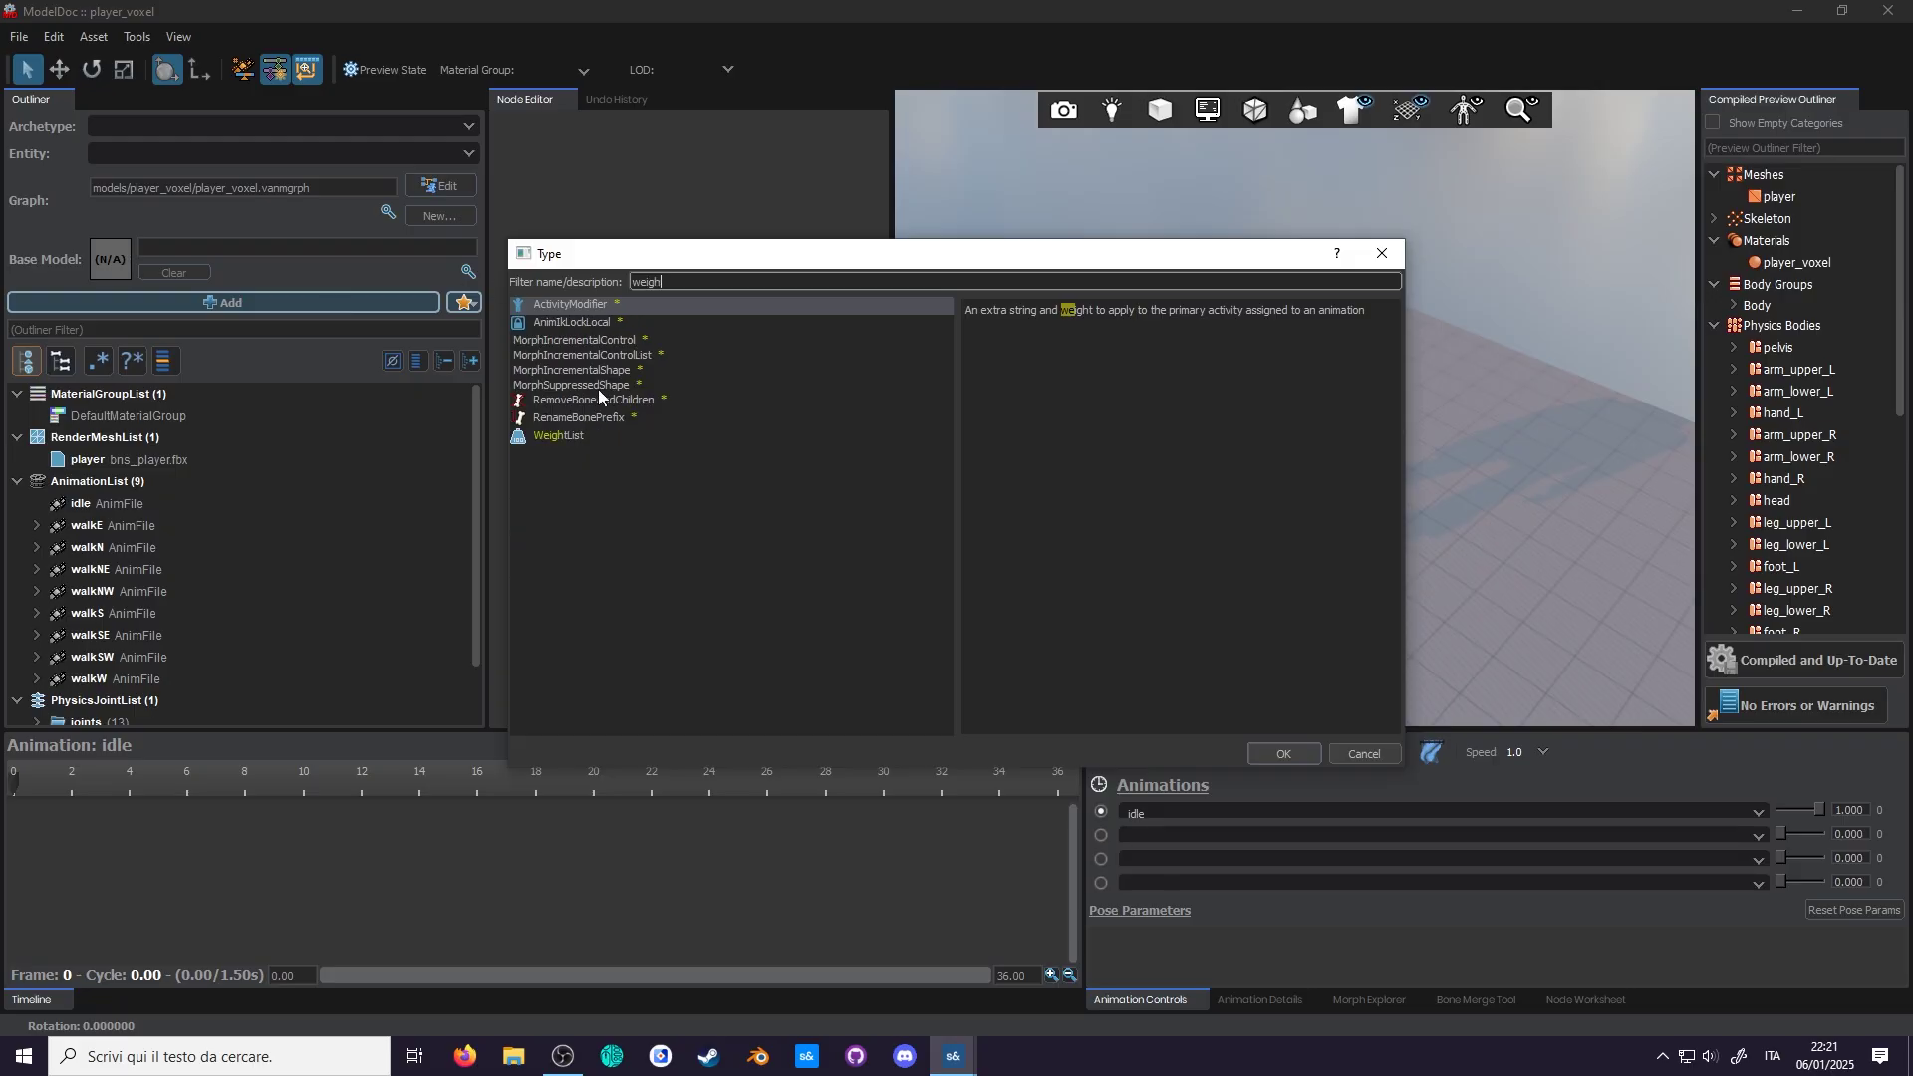
Step: In ModelDoc, add a WeightList named arms and raise the weight of the arm_upper_L bone to its maximum
{"action": "double_click", "coordinate": [597, 388]}
{"action": "type", "text": "arms"}
{"action": "key", "text": "Return"}
{"action": "left_click_drag", "start_coordinate": [727, 189], "coordinate": [1103, 247]}
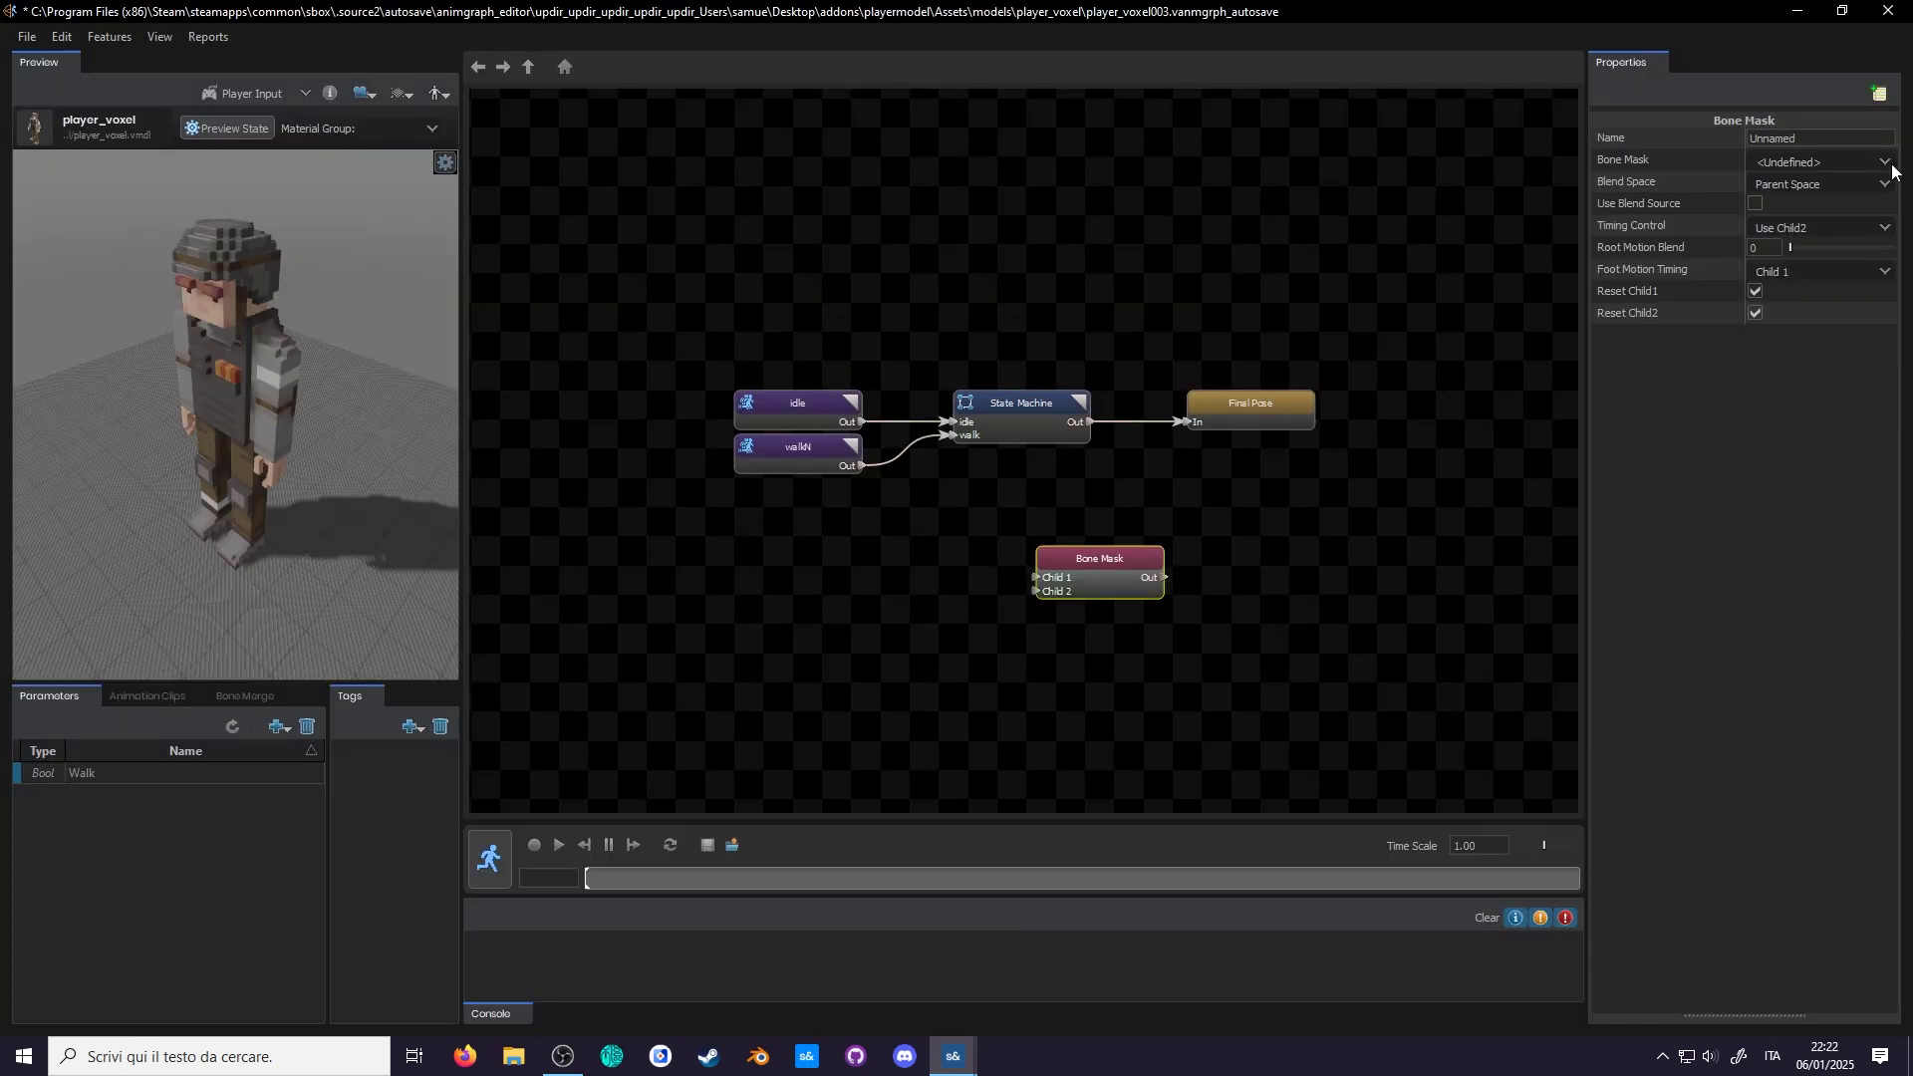
Step: Assign arms to the Bone Mask node and wire idle to Child 1, walkN to Child 2 and its output to Final Pose
{"action": "left_click", "coordinate": [1884, 161]}
{"action": "left_click", "coordinate": [1805, 199]}
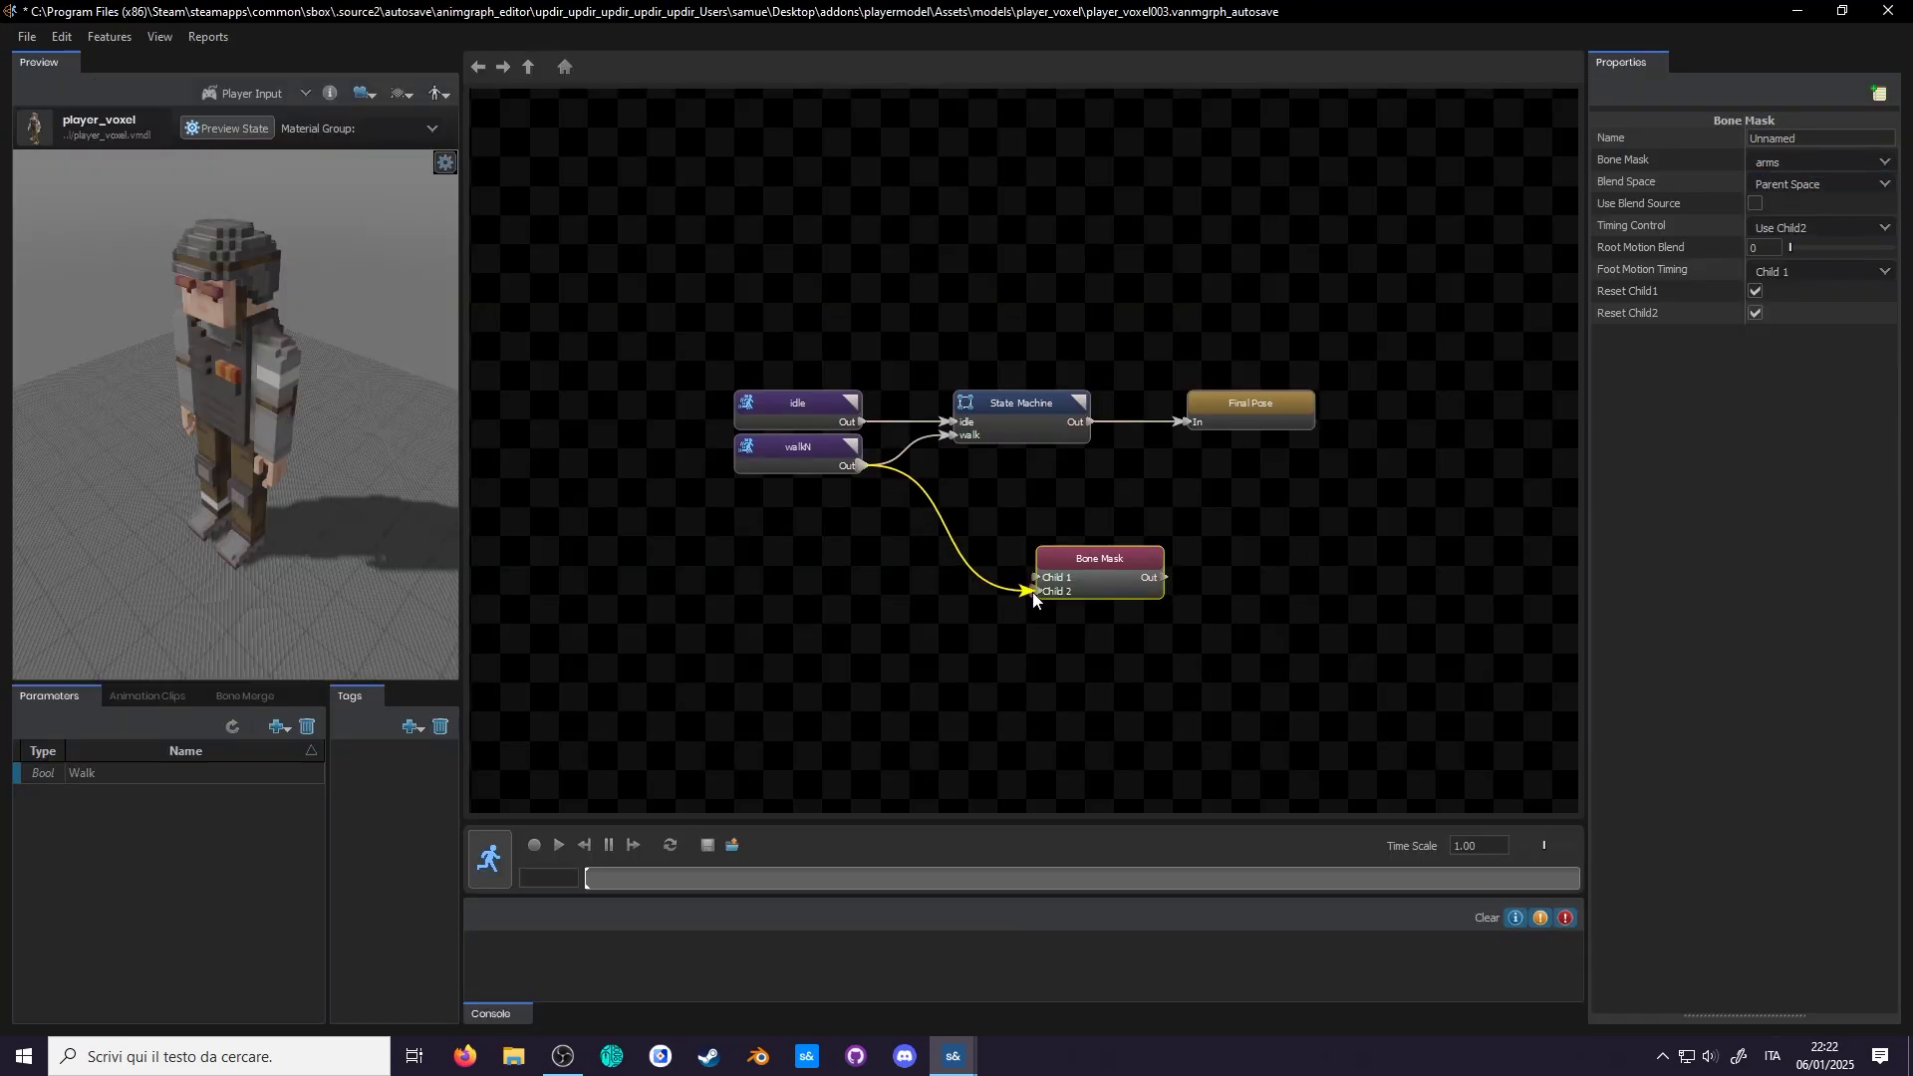
{"action": "left_click_drag", "start_coordinate": [1033, 593], "coordinate": [1036, 591]}
{"action": "left_click_drag", "start_coordinate": [861, 422], "coordinate": [1036, 577]}
{"action": "left_click_drag", "start_coordinate": [1163, 577], "coordinate": [1187, 422]}
Step: Delete the State Machine node, move the Bone Mask node into its place and start the animgraph preview
{"action": "left_click", "coordinate": [1026, 408]}
{"action": "key", "text": "Delete"}
{"action": "left_click_drag", "start_coordinate": [1096, 560], "coordinate": [1015, 423]}
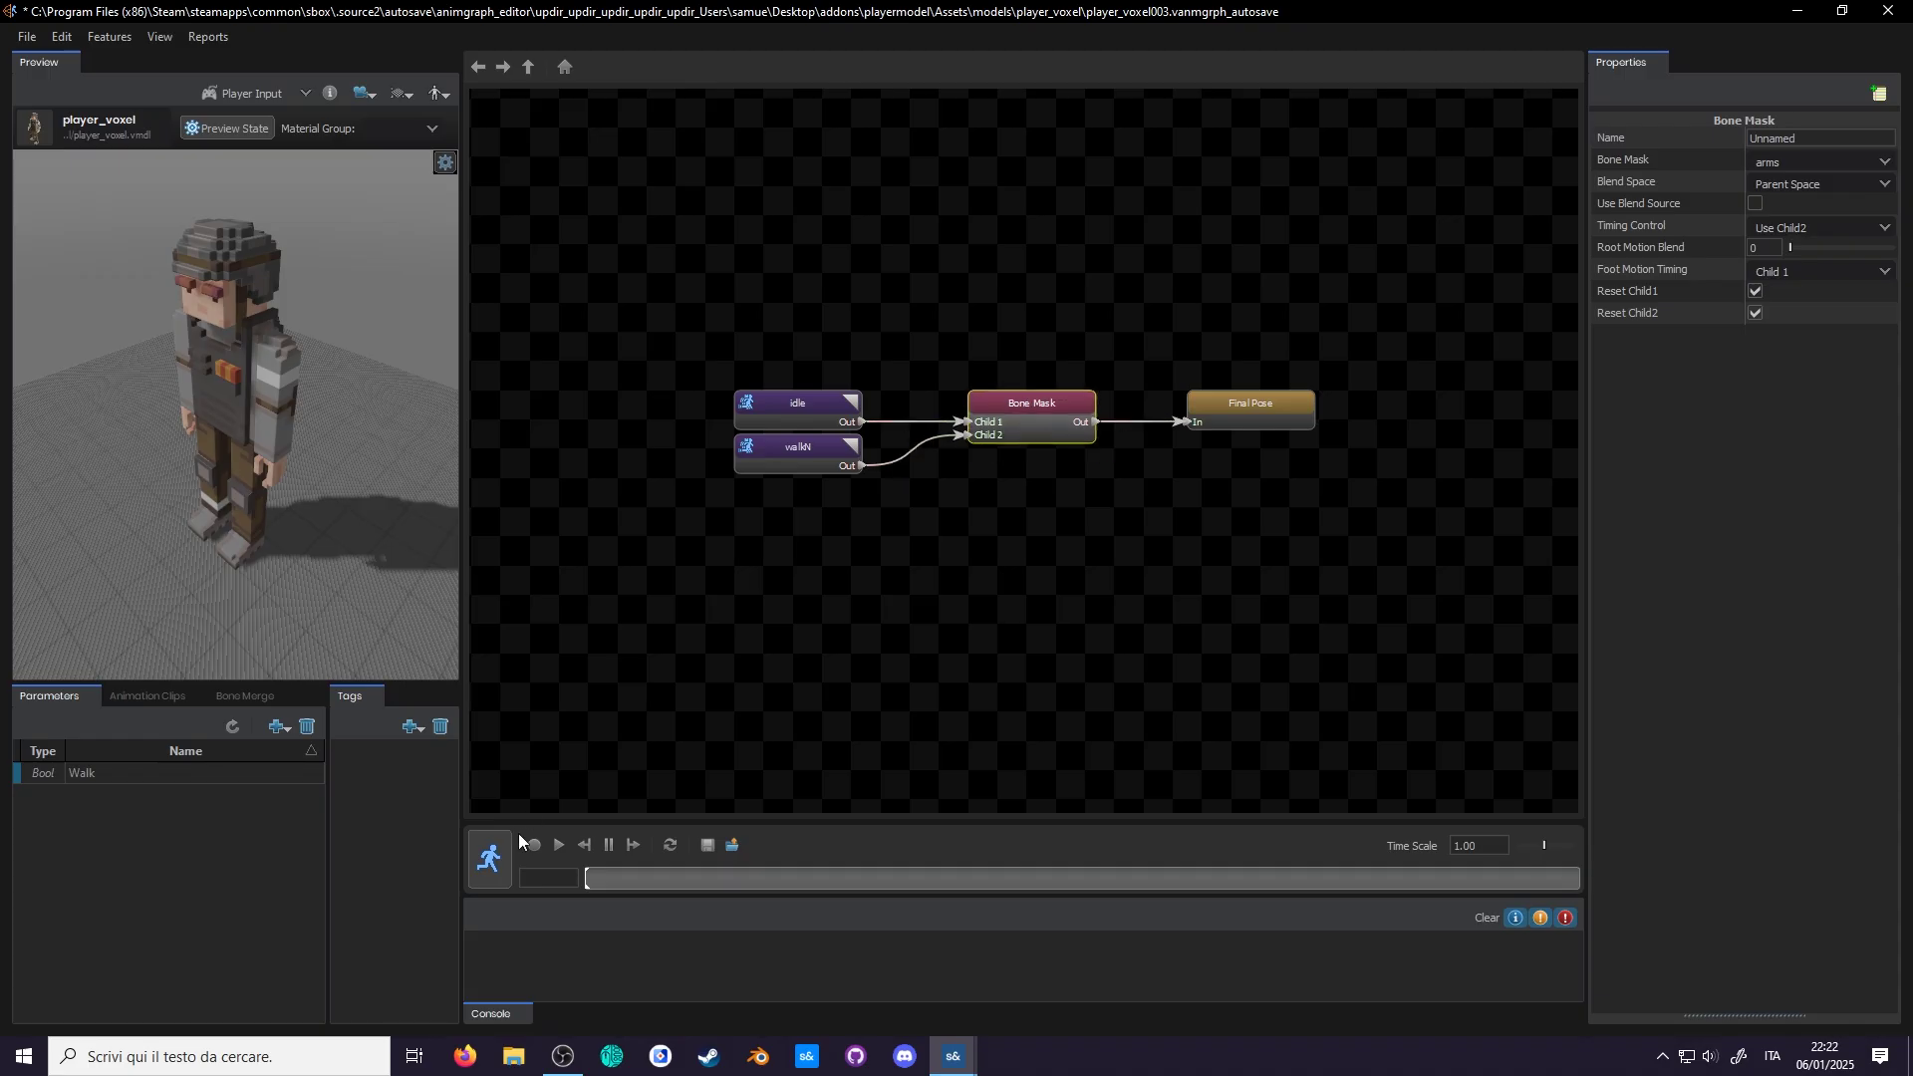
{"action": "left_click", "coordinate": [493, 855]}
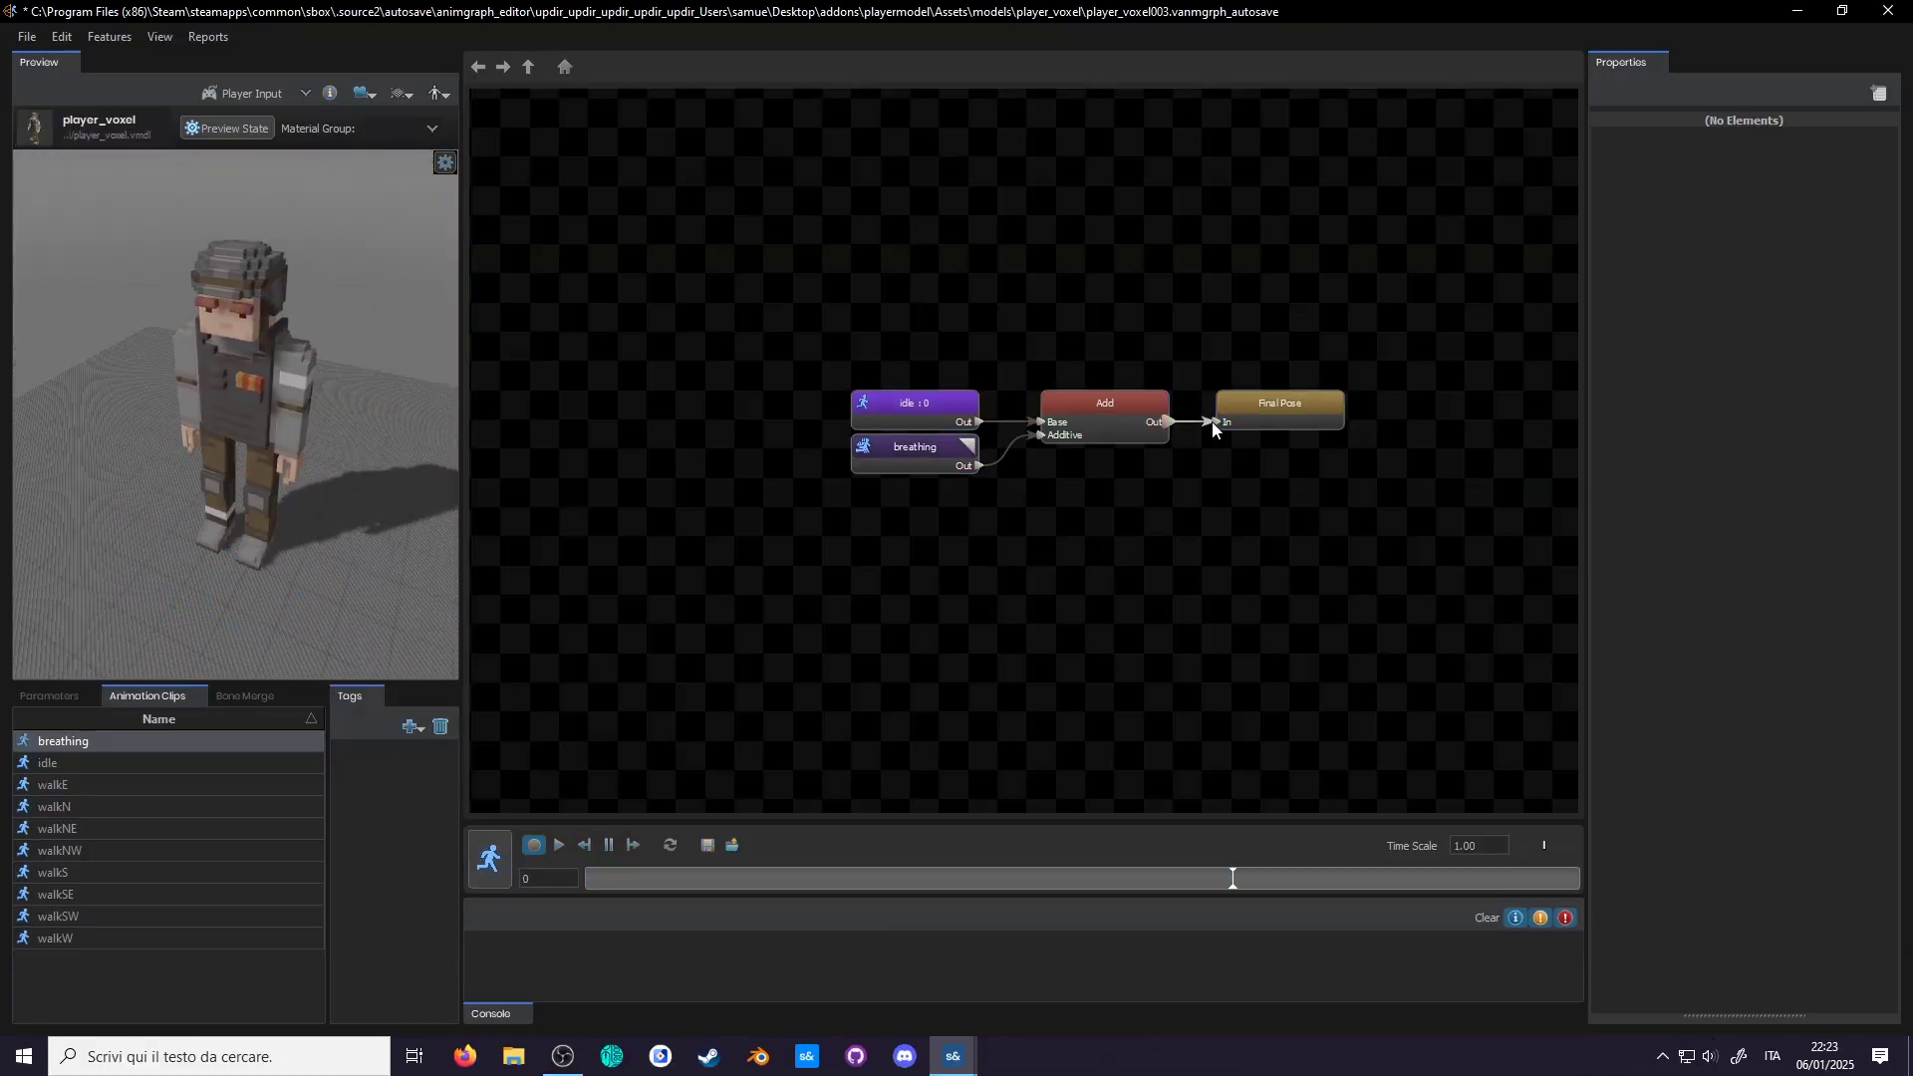
Step: Select the Add node that combines idle and breathing, and preview the graph
{"action": "left_click", "coordinate": [1096, 426]}
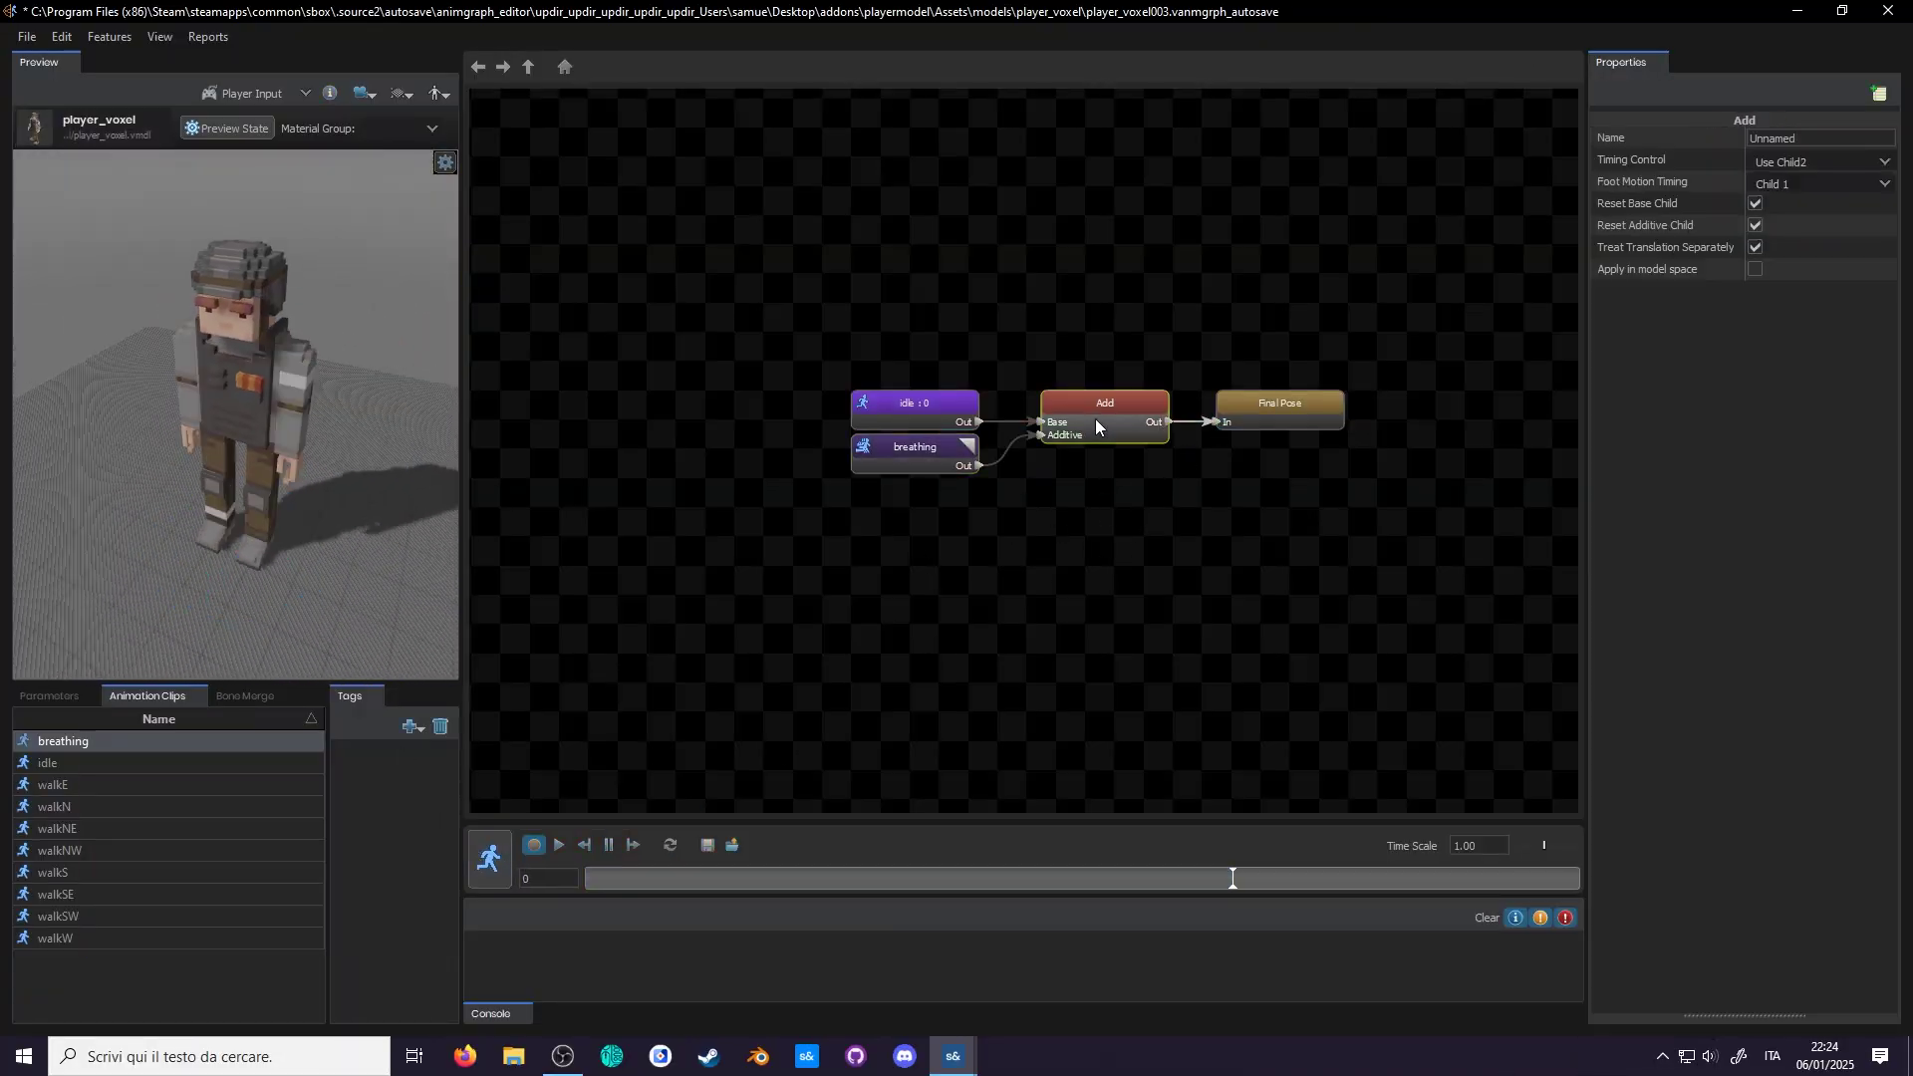
{"action": "left_click", "coordinate": [498, 882]}
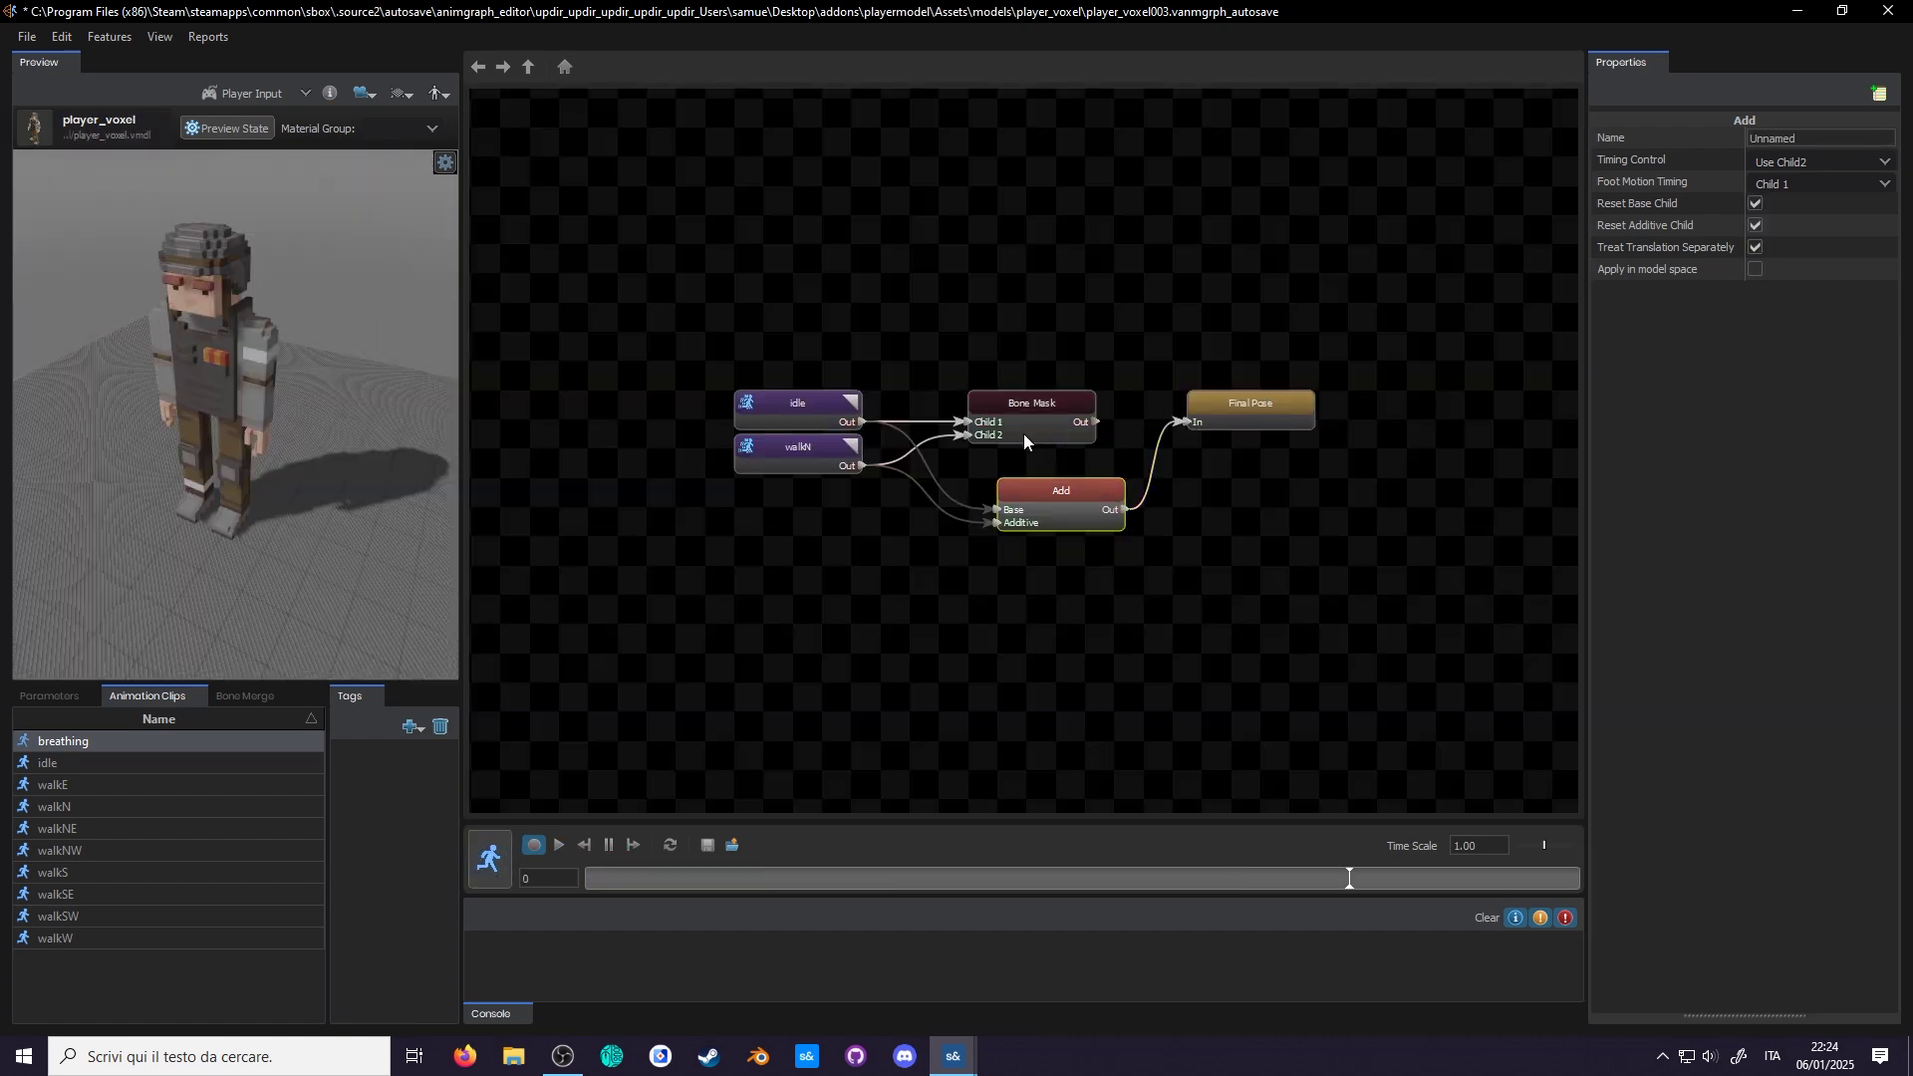
Step: Delete the State Machine node, put the Add node fed by idle and walkN in its place, and run and stop the preview
{"action": "left_click", "coordinate": [1024, 433]}
{"action": "key", "text": "Delete"}
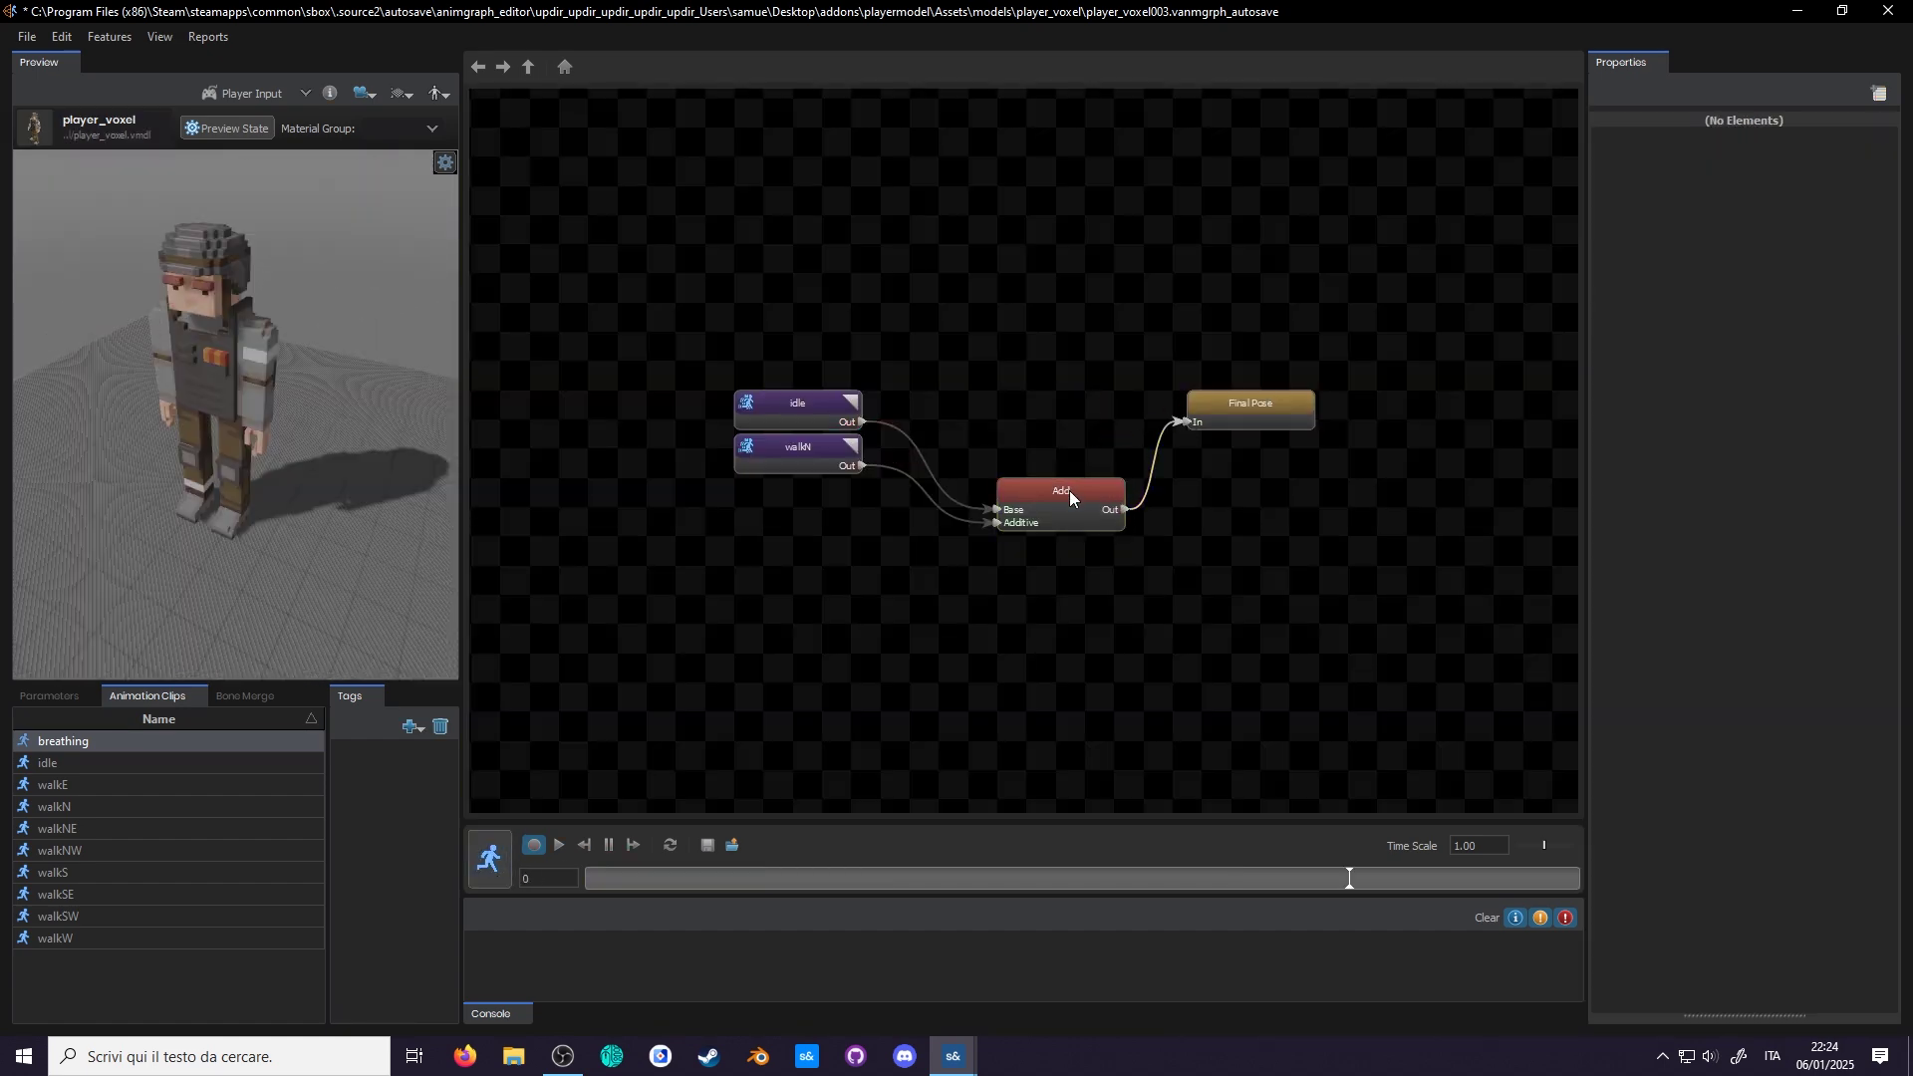
{"action": "left_click_drag", "start_coordinate": [1084, 505], "coordinate": [1054, 418]}
{"action": "left_click", "coordinate": [491, 862]}
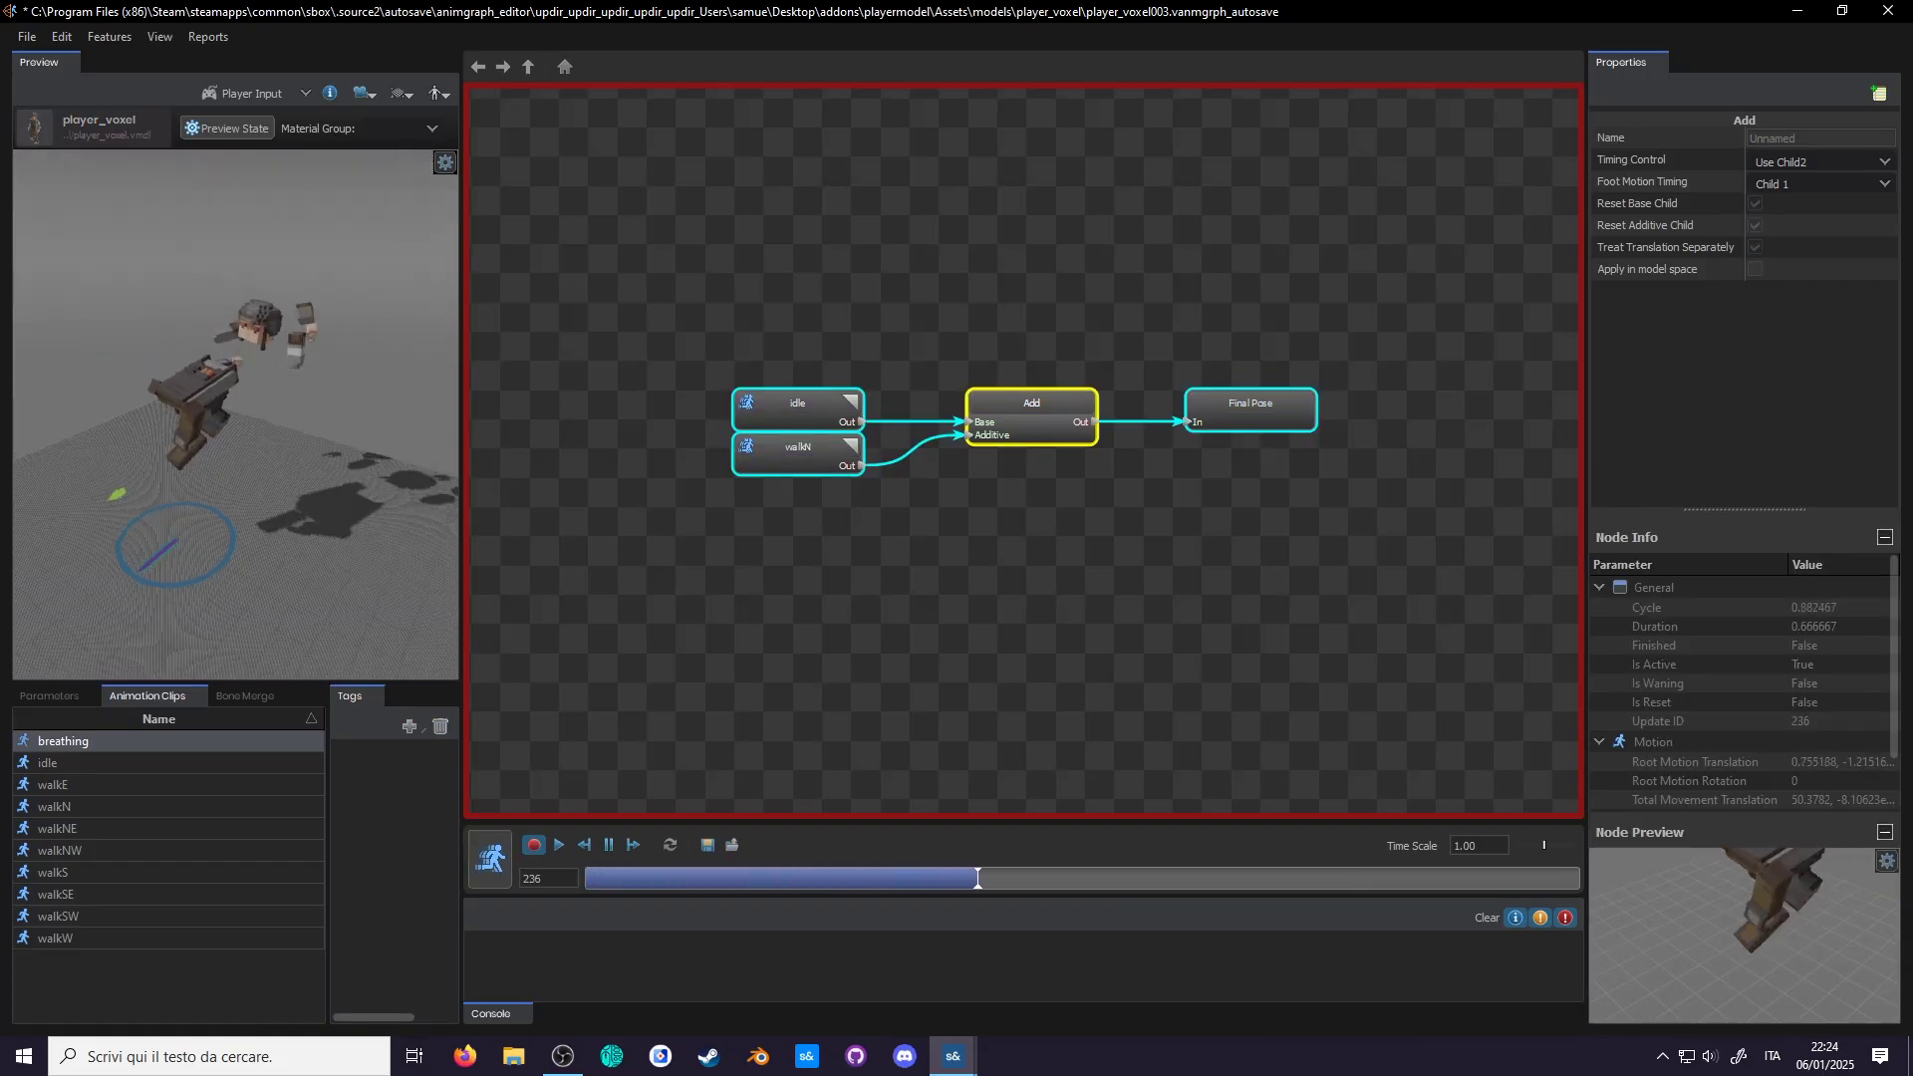
{"action": "left_click", "coordinate": [499, 873]}
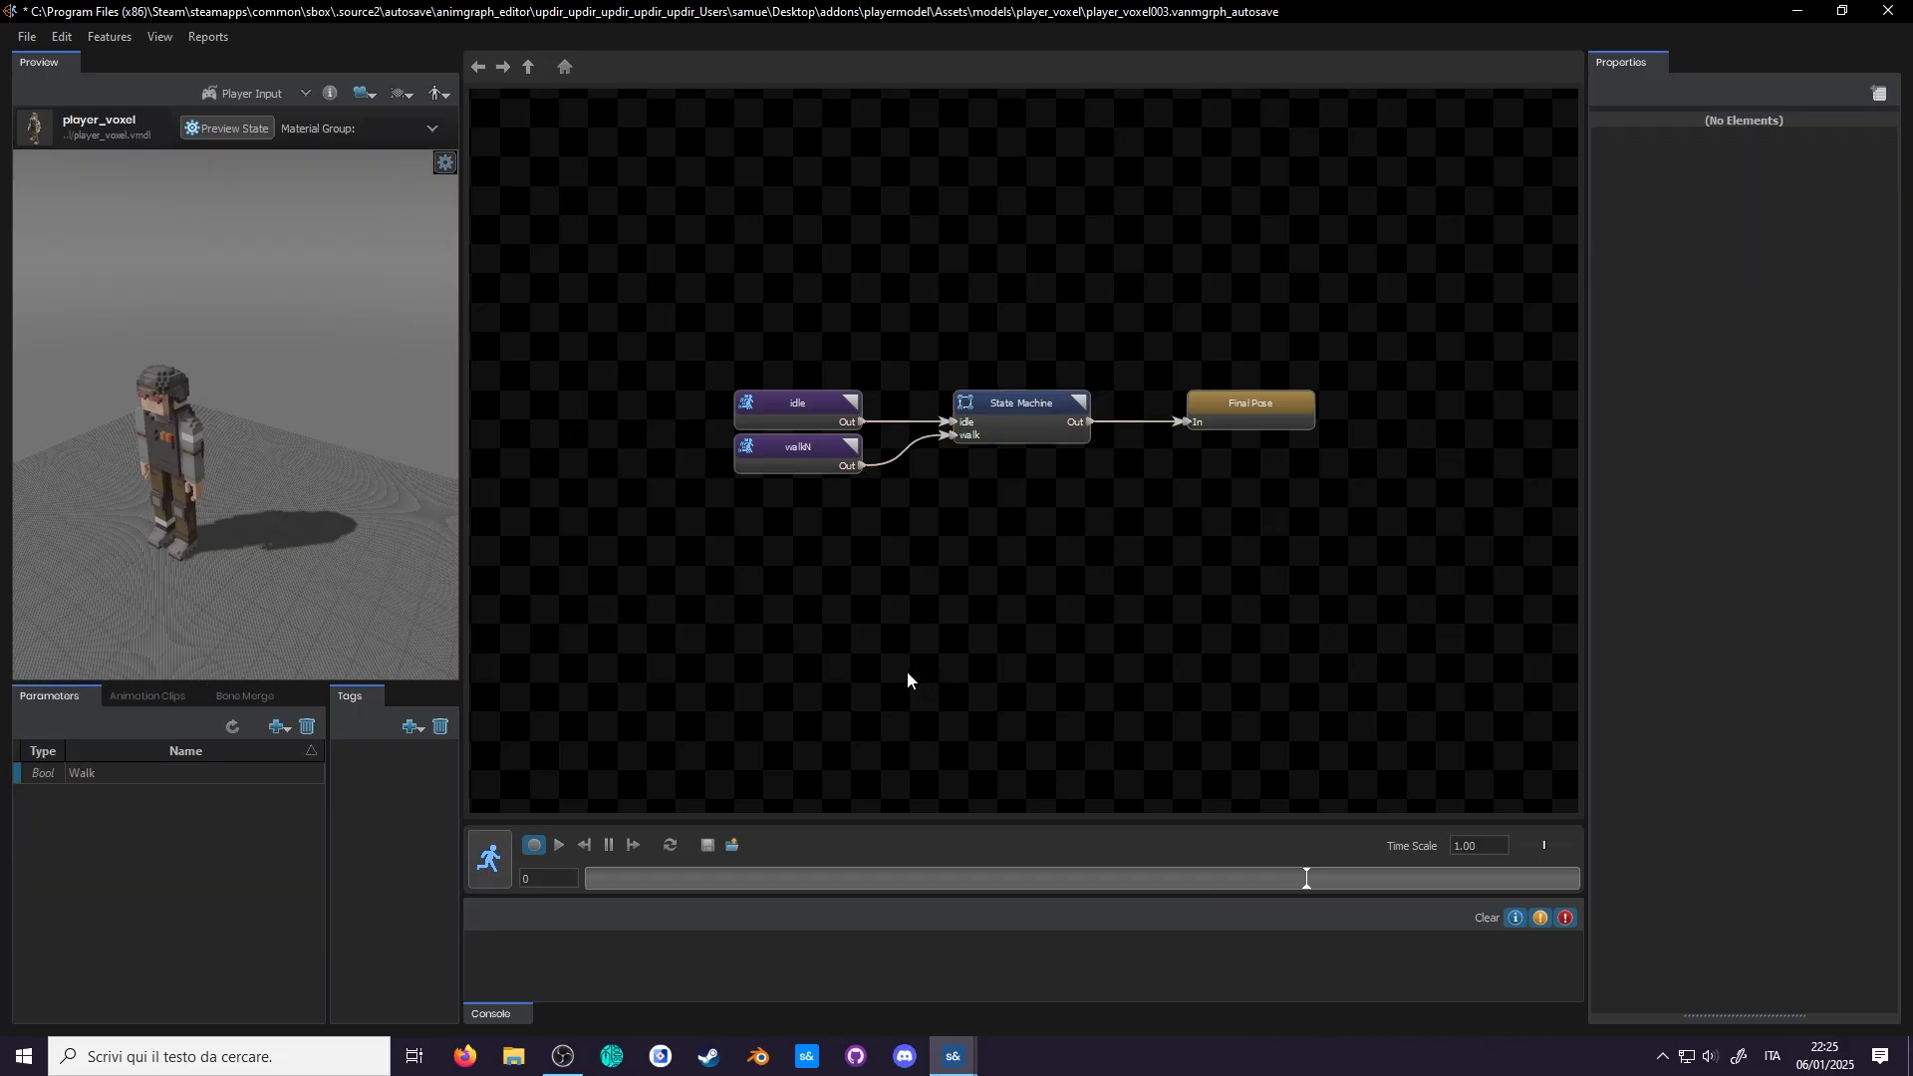
Step: Create a 1D Blendspace node and place it below the State Machine node, leaving its Parameter unassigned
{"action": "right_click", "coordinate": [975, 589]}
{"action": "mouse_move", "coordinate": [1017, 602]}
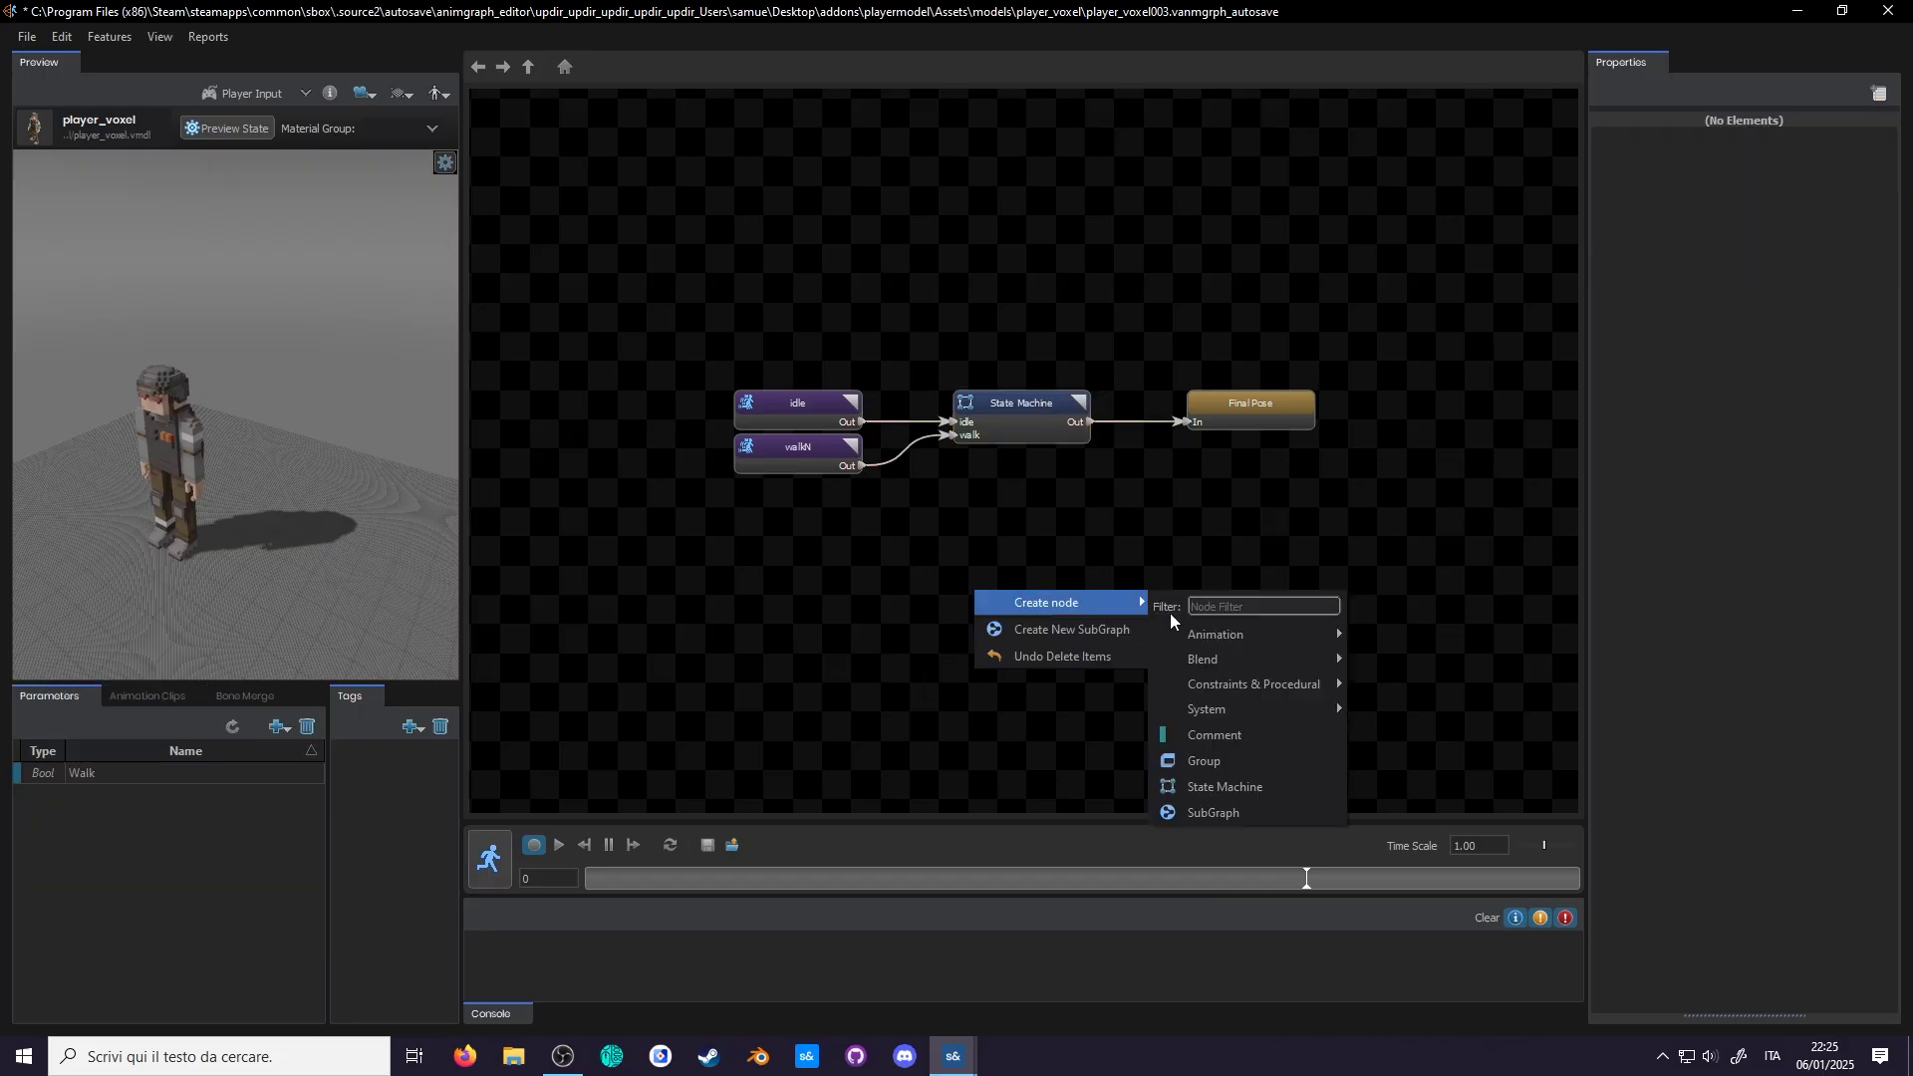
{"action": "mouse_move", "coordinate": [1241, 656]}
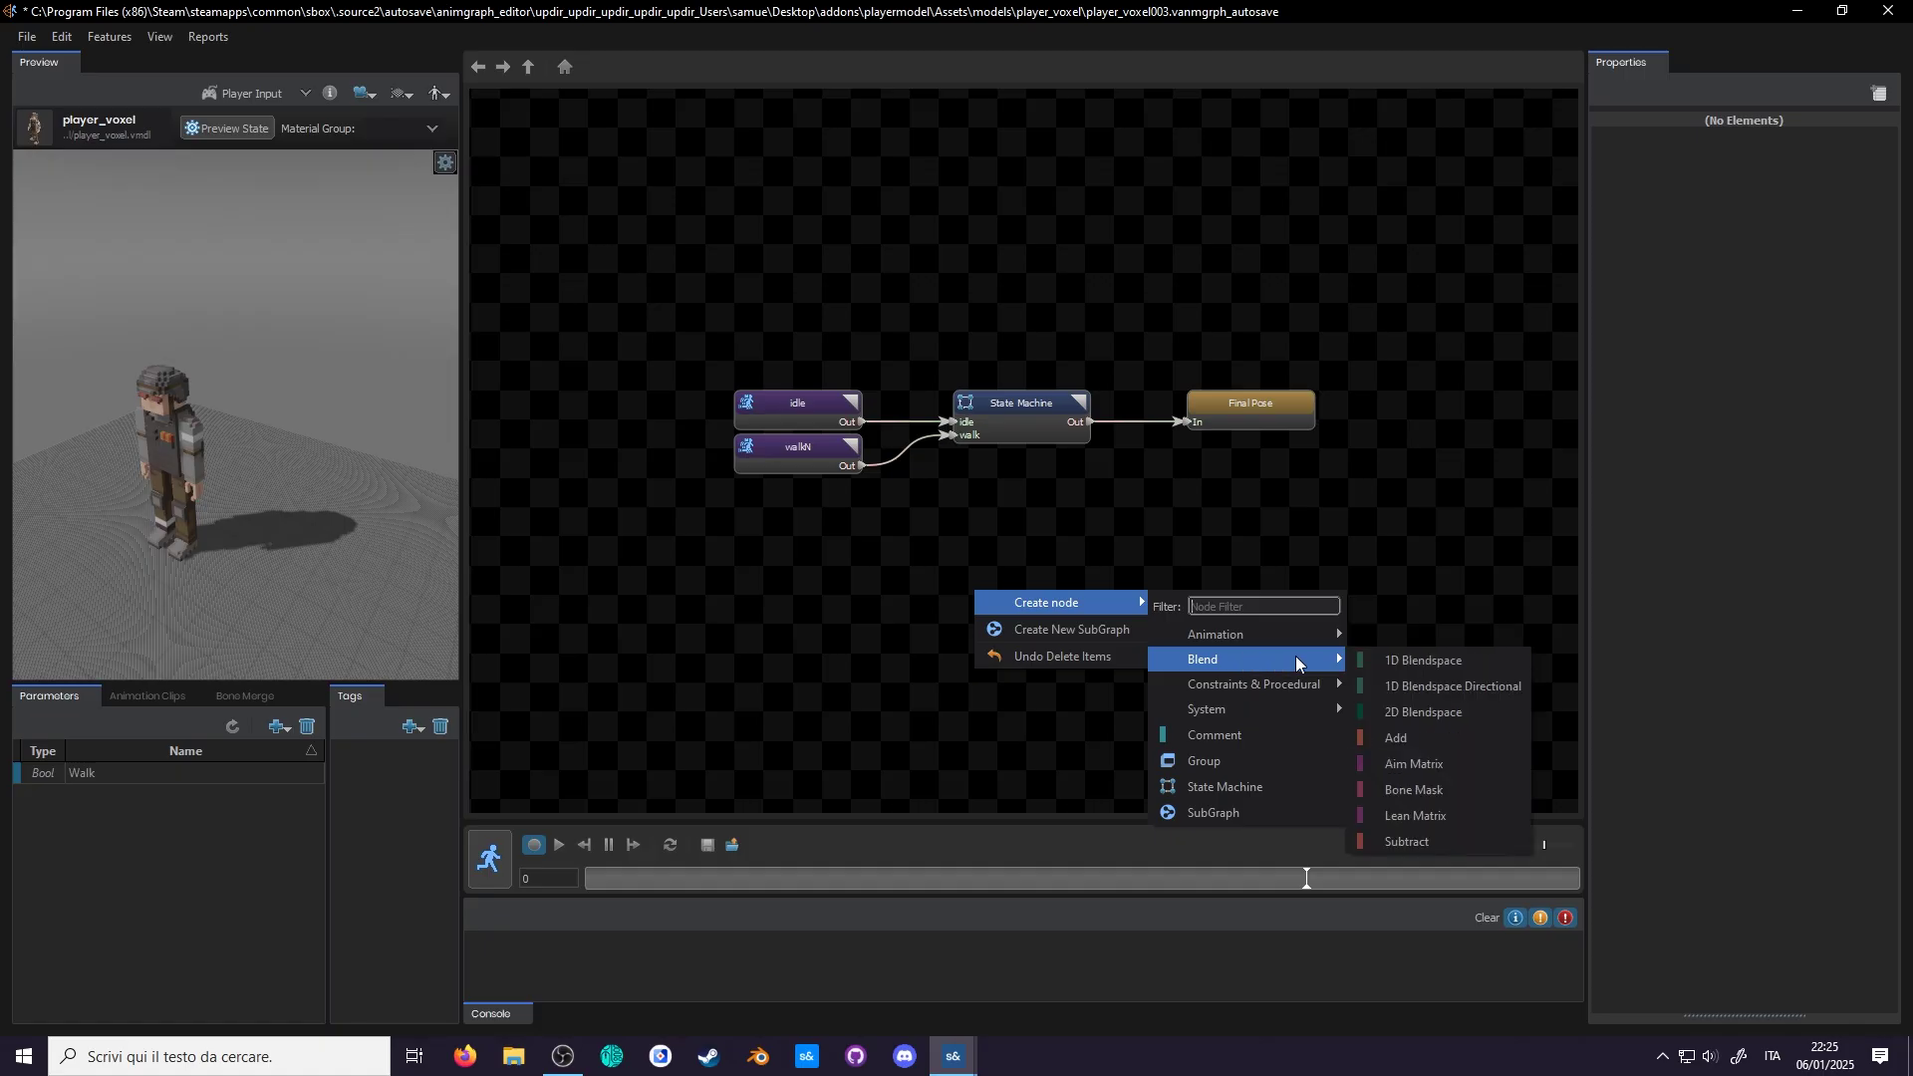
{"action": "left_click", "coordinate": [1419, 658]}
{"action": "left_click_drag", "start_coordinate": [1073, 611], "coordinate": [1067, 587]}
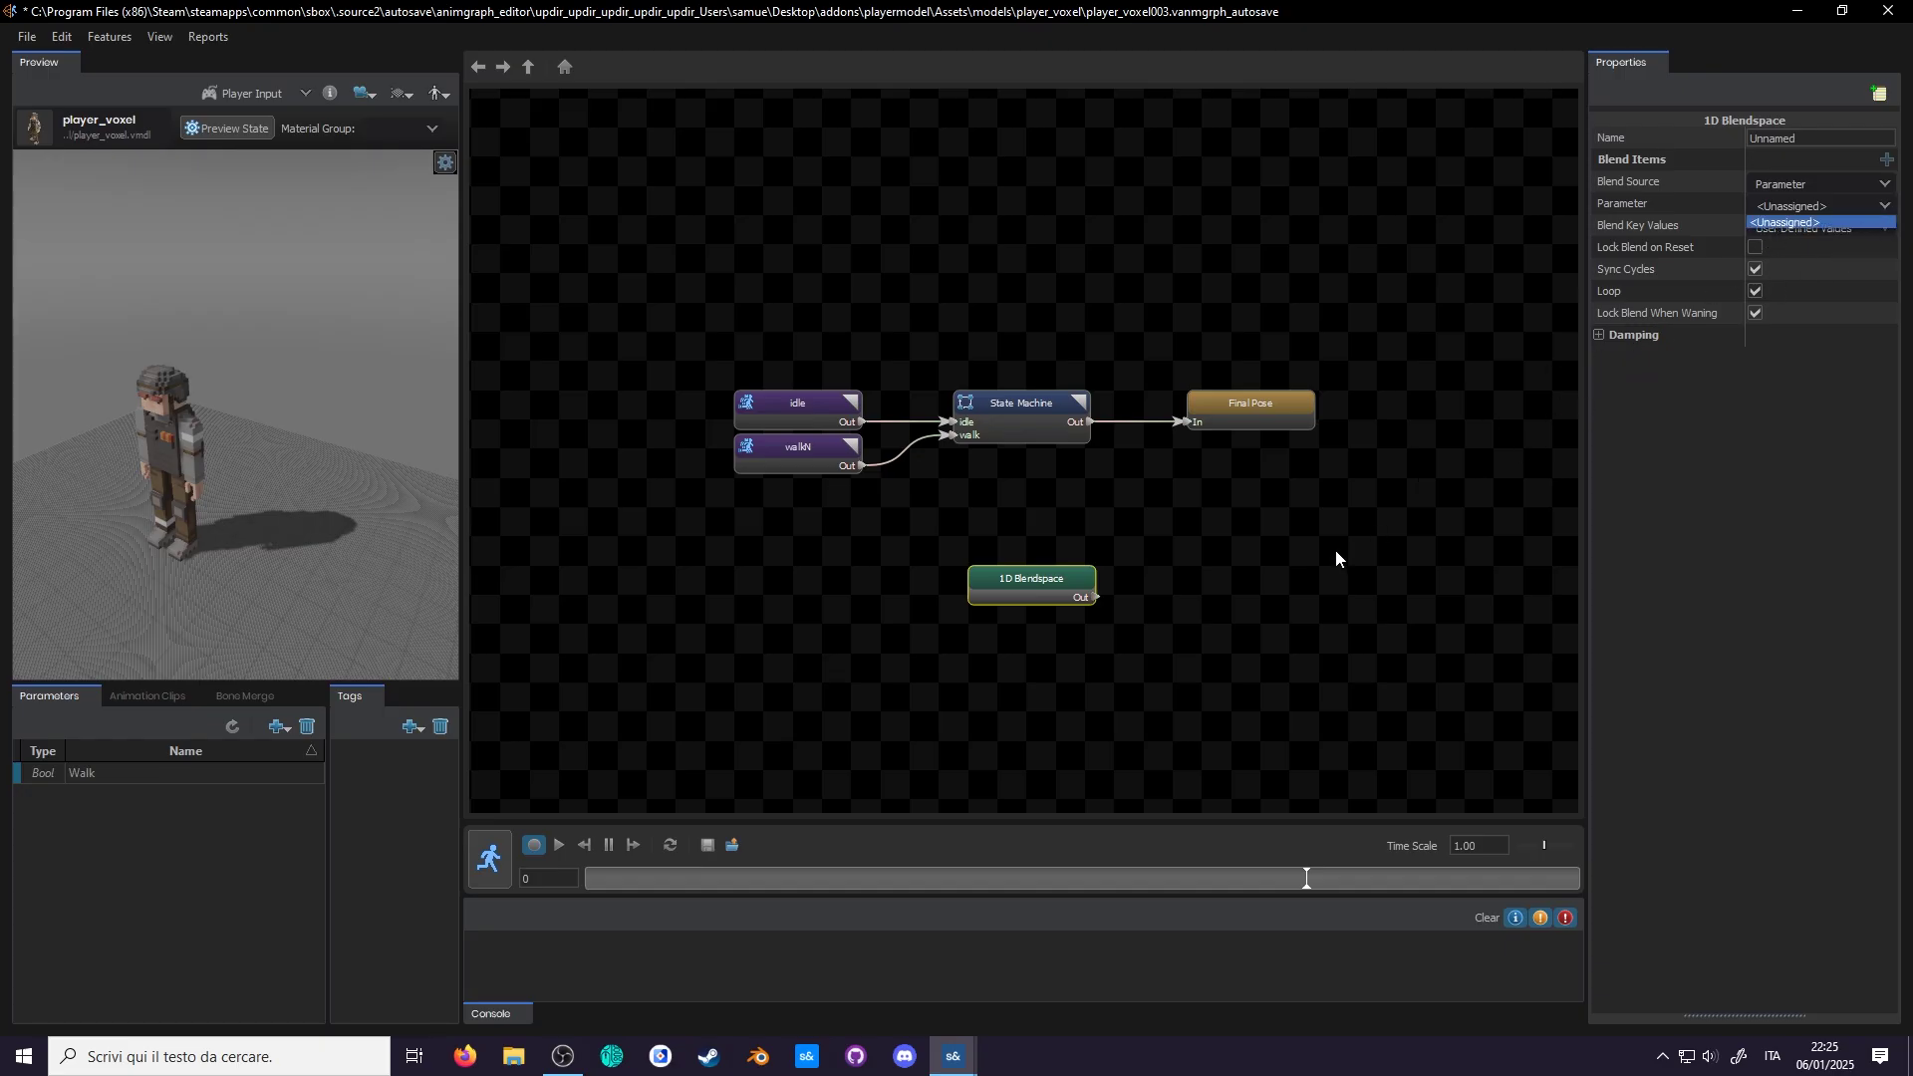
{"action": "left_click", "coordinate": [1101, 665]}
Step: Delete the Walk bool parameter from the animgraph
{"action": "left_click", "coordinate": [237, 779]}
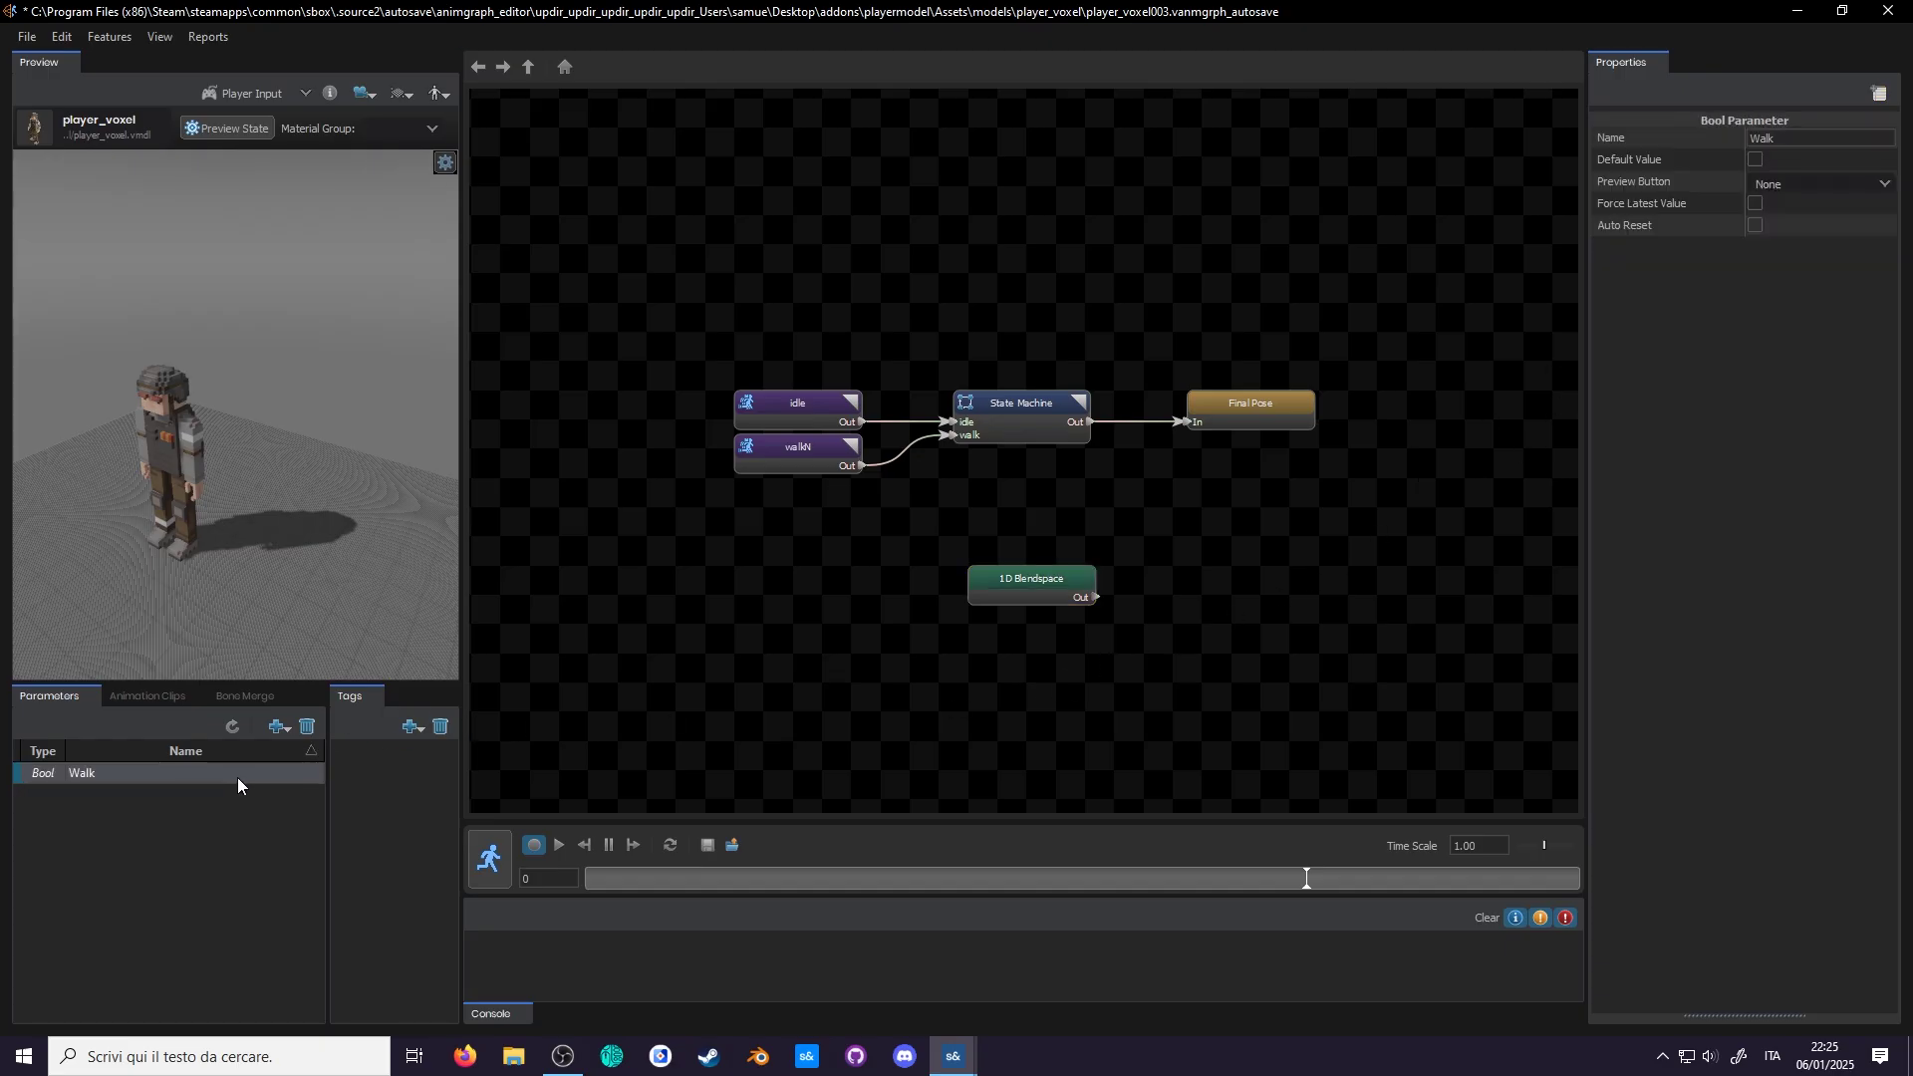
{"action": "left_click", "coordinate": [306, 726]}
{"action": "key", "text": "Return"}
Step: Add a Float parameter named speed to the animgraph
{"action": "left_click", "coordinate": [276, 727]}
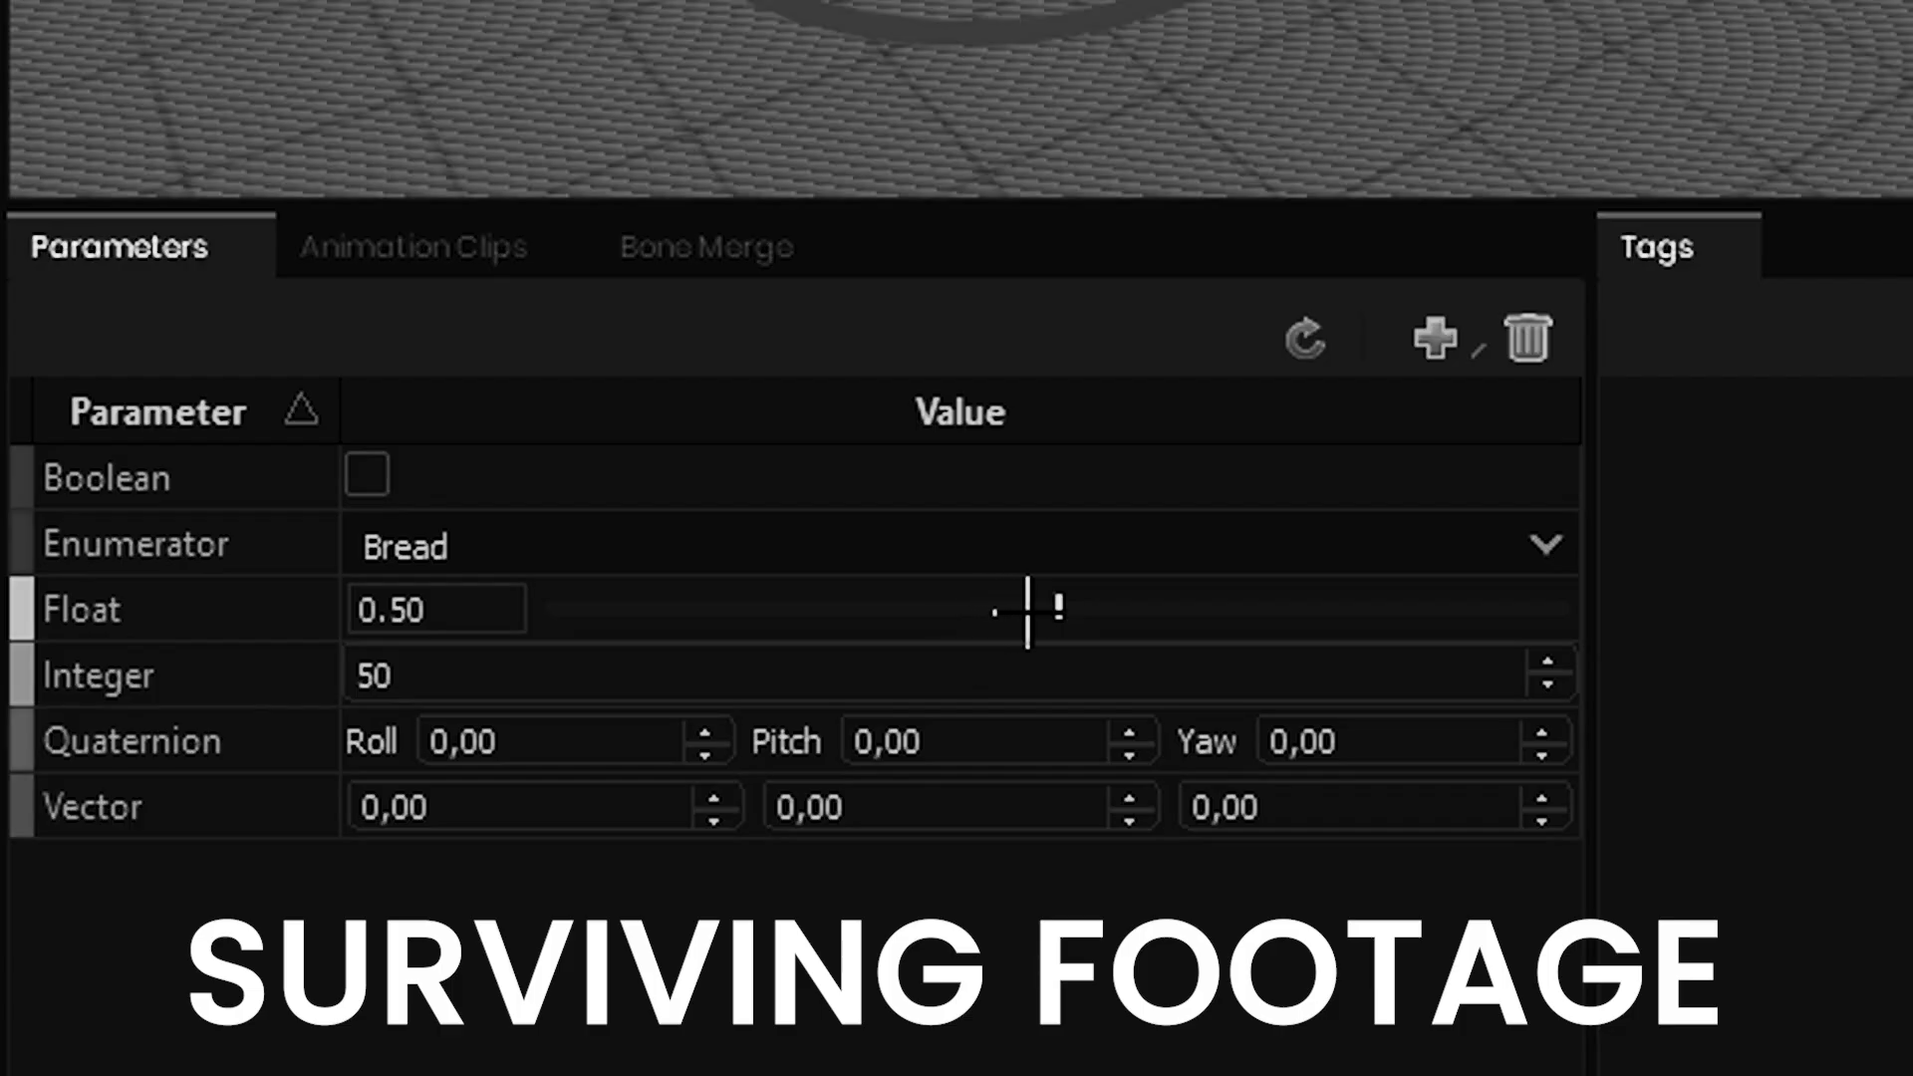
{"action": "left_click_drag", "start_coordinate": [1027, 610], "coordinate": [880, 678]}
{"action": "left_click_drag", "start_coordinate": [1045, 685], "coordinate": [1903, 719]}
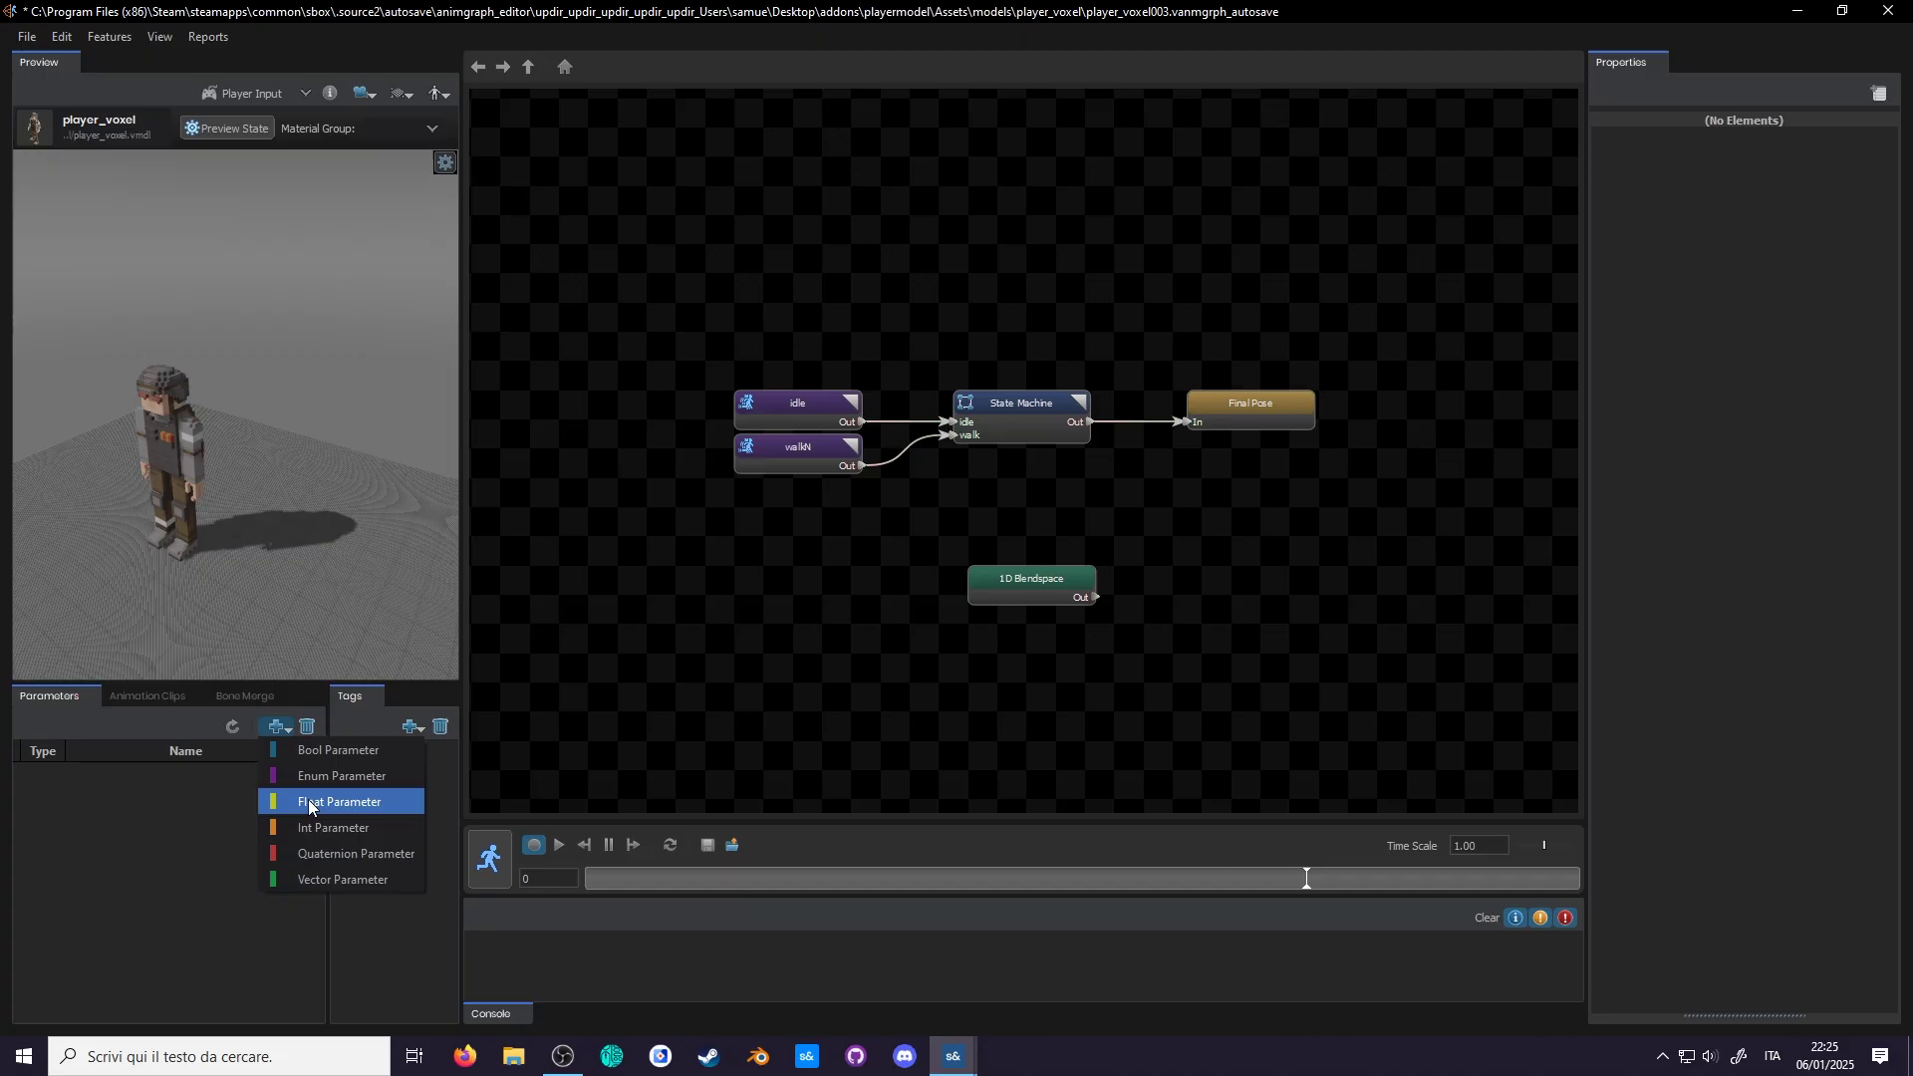
{"action": "left_click", "coordinate": [309, 803]}
{"action": "type", "text": "speed"}
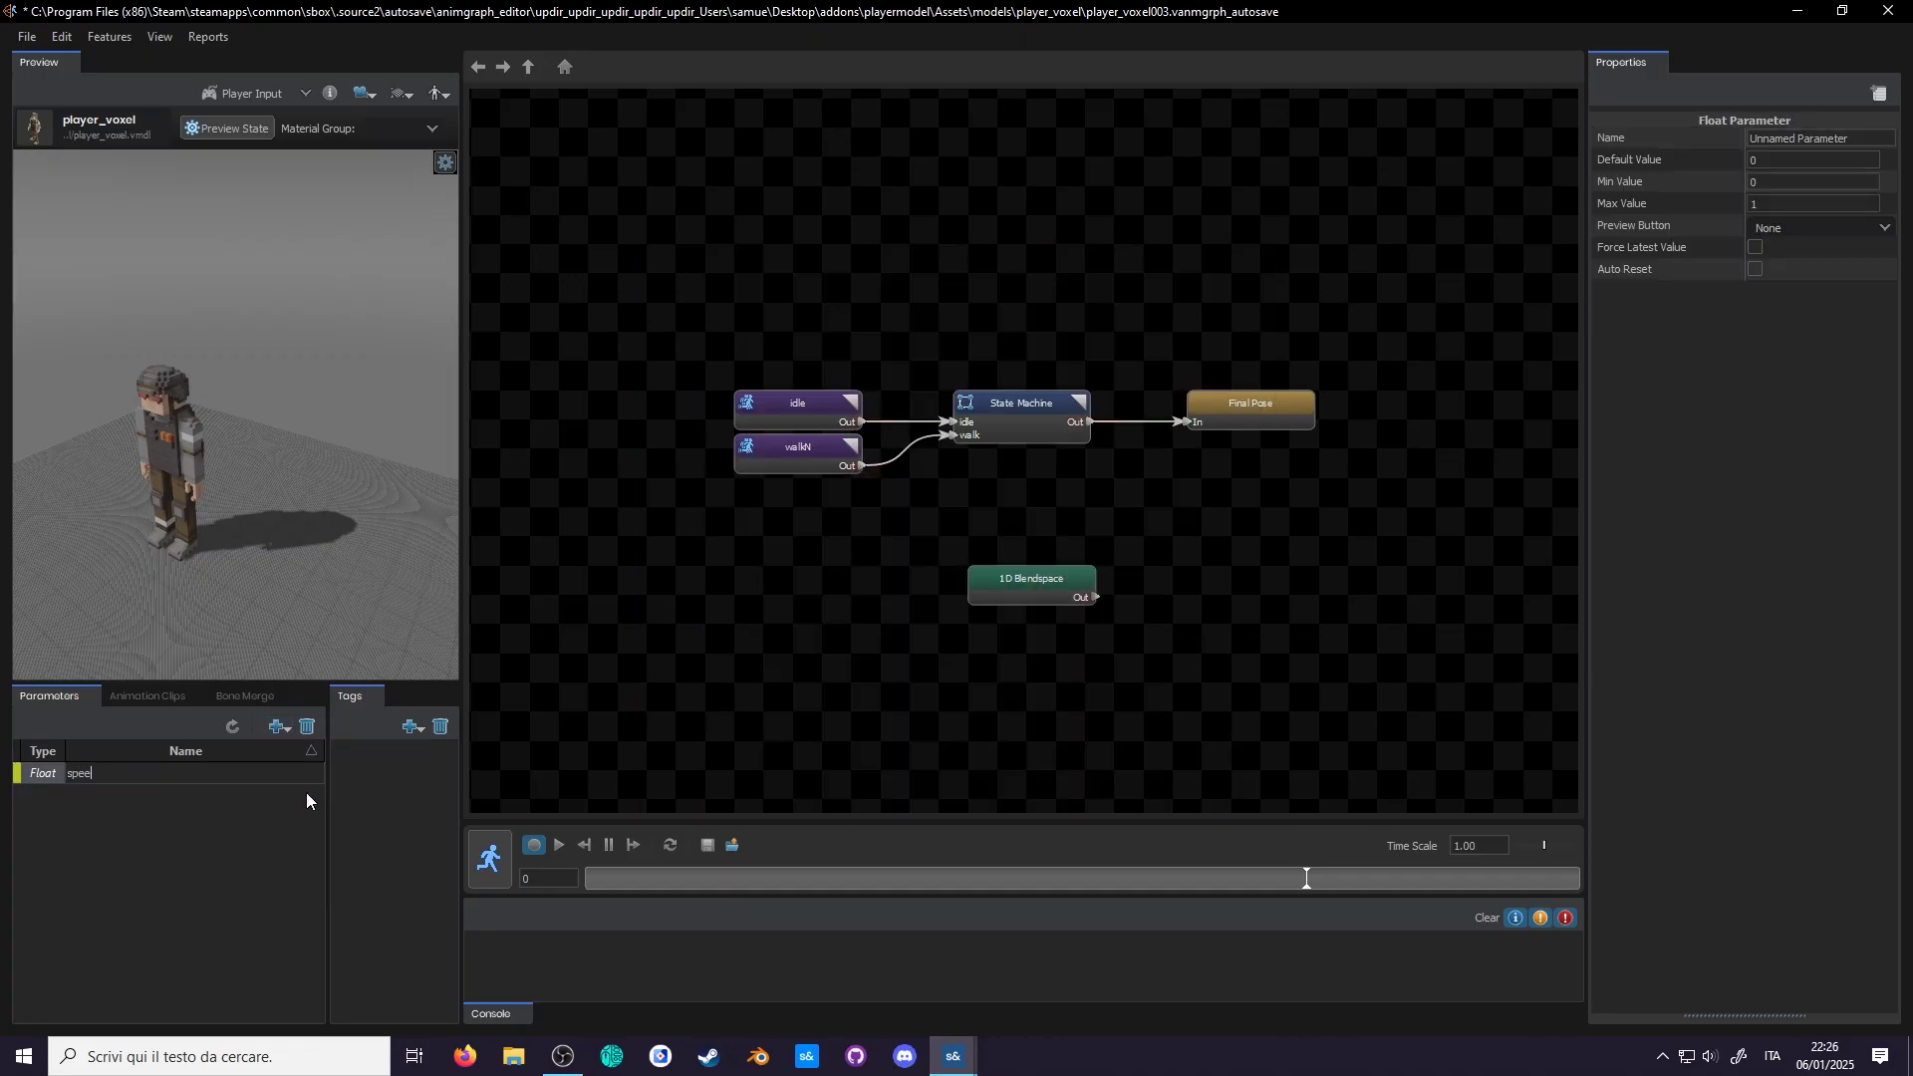
{"action": "key", "text": "Return"}
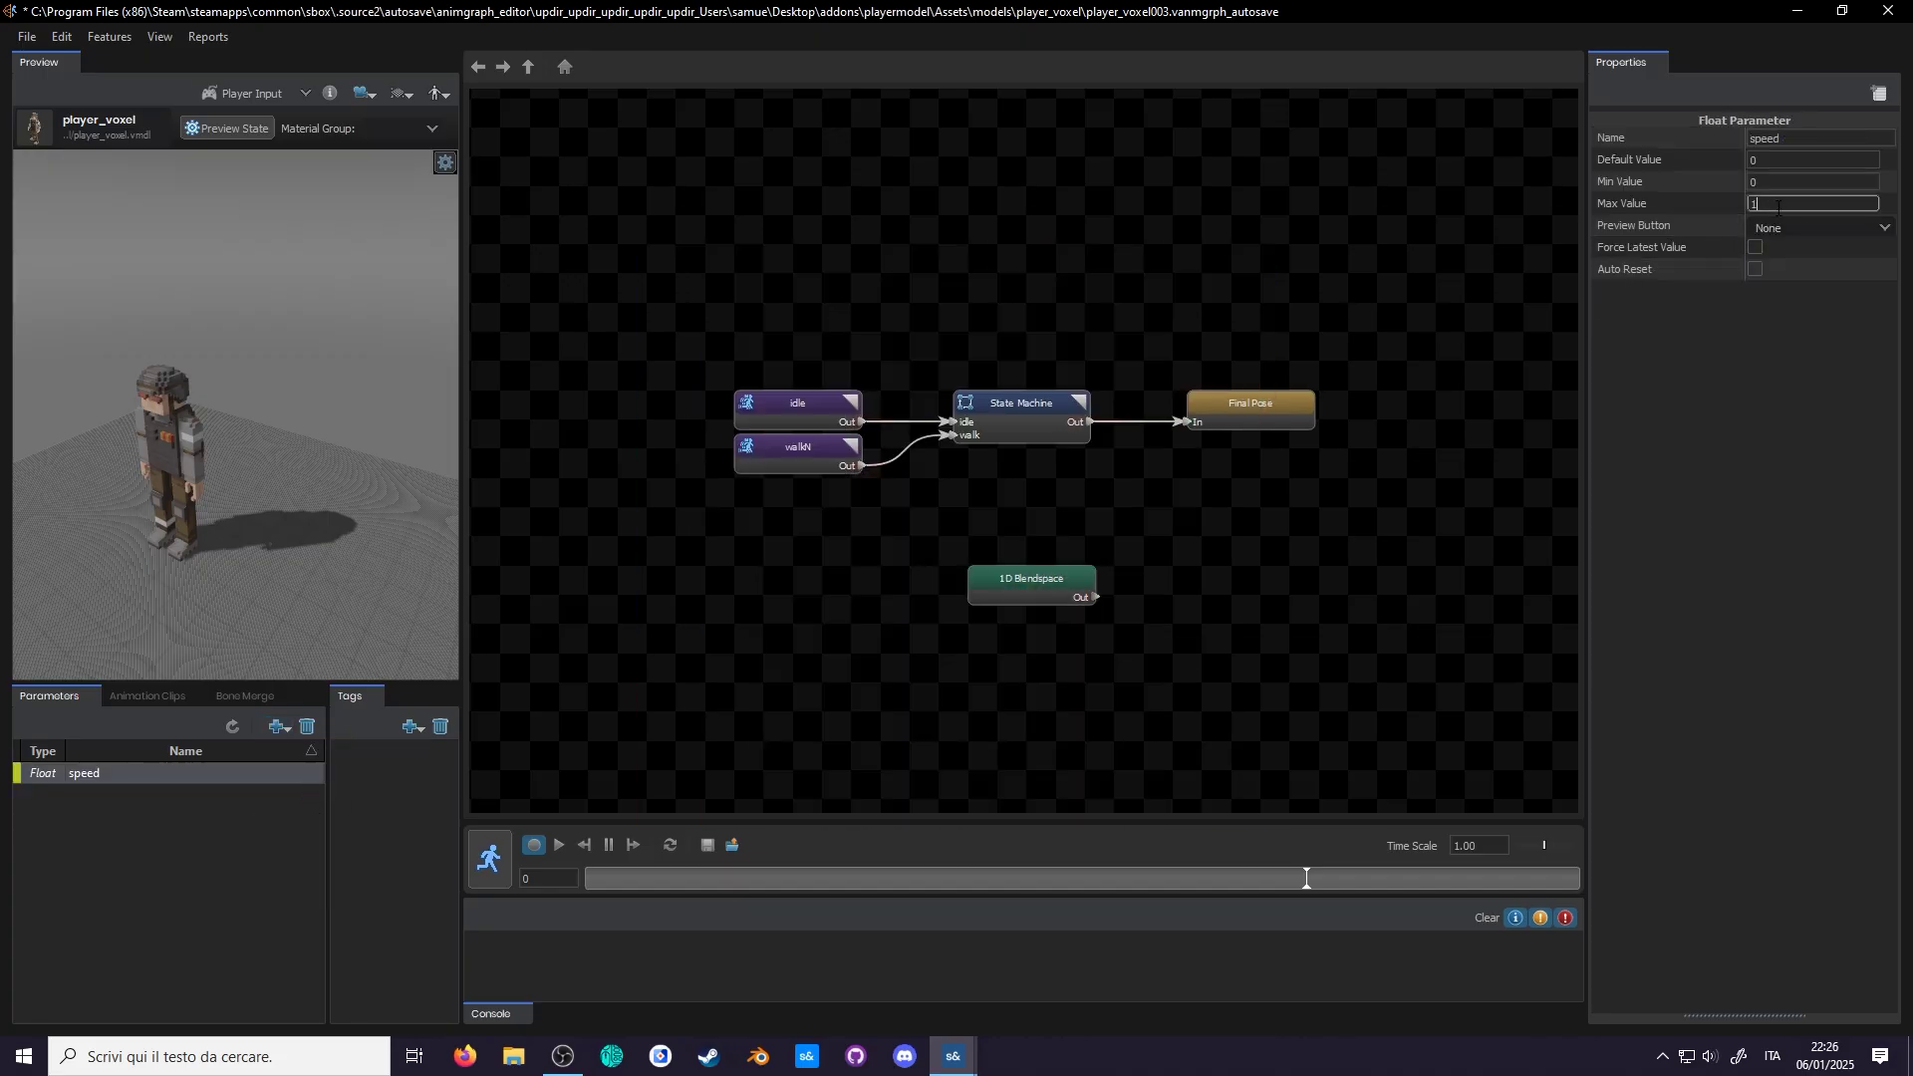
Step: Assign the speed parameter to the 1D Blendspace and add a blend item named idle with blend value 0
{"action": "left_click", "coordinate": [1039, 605]}
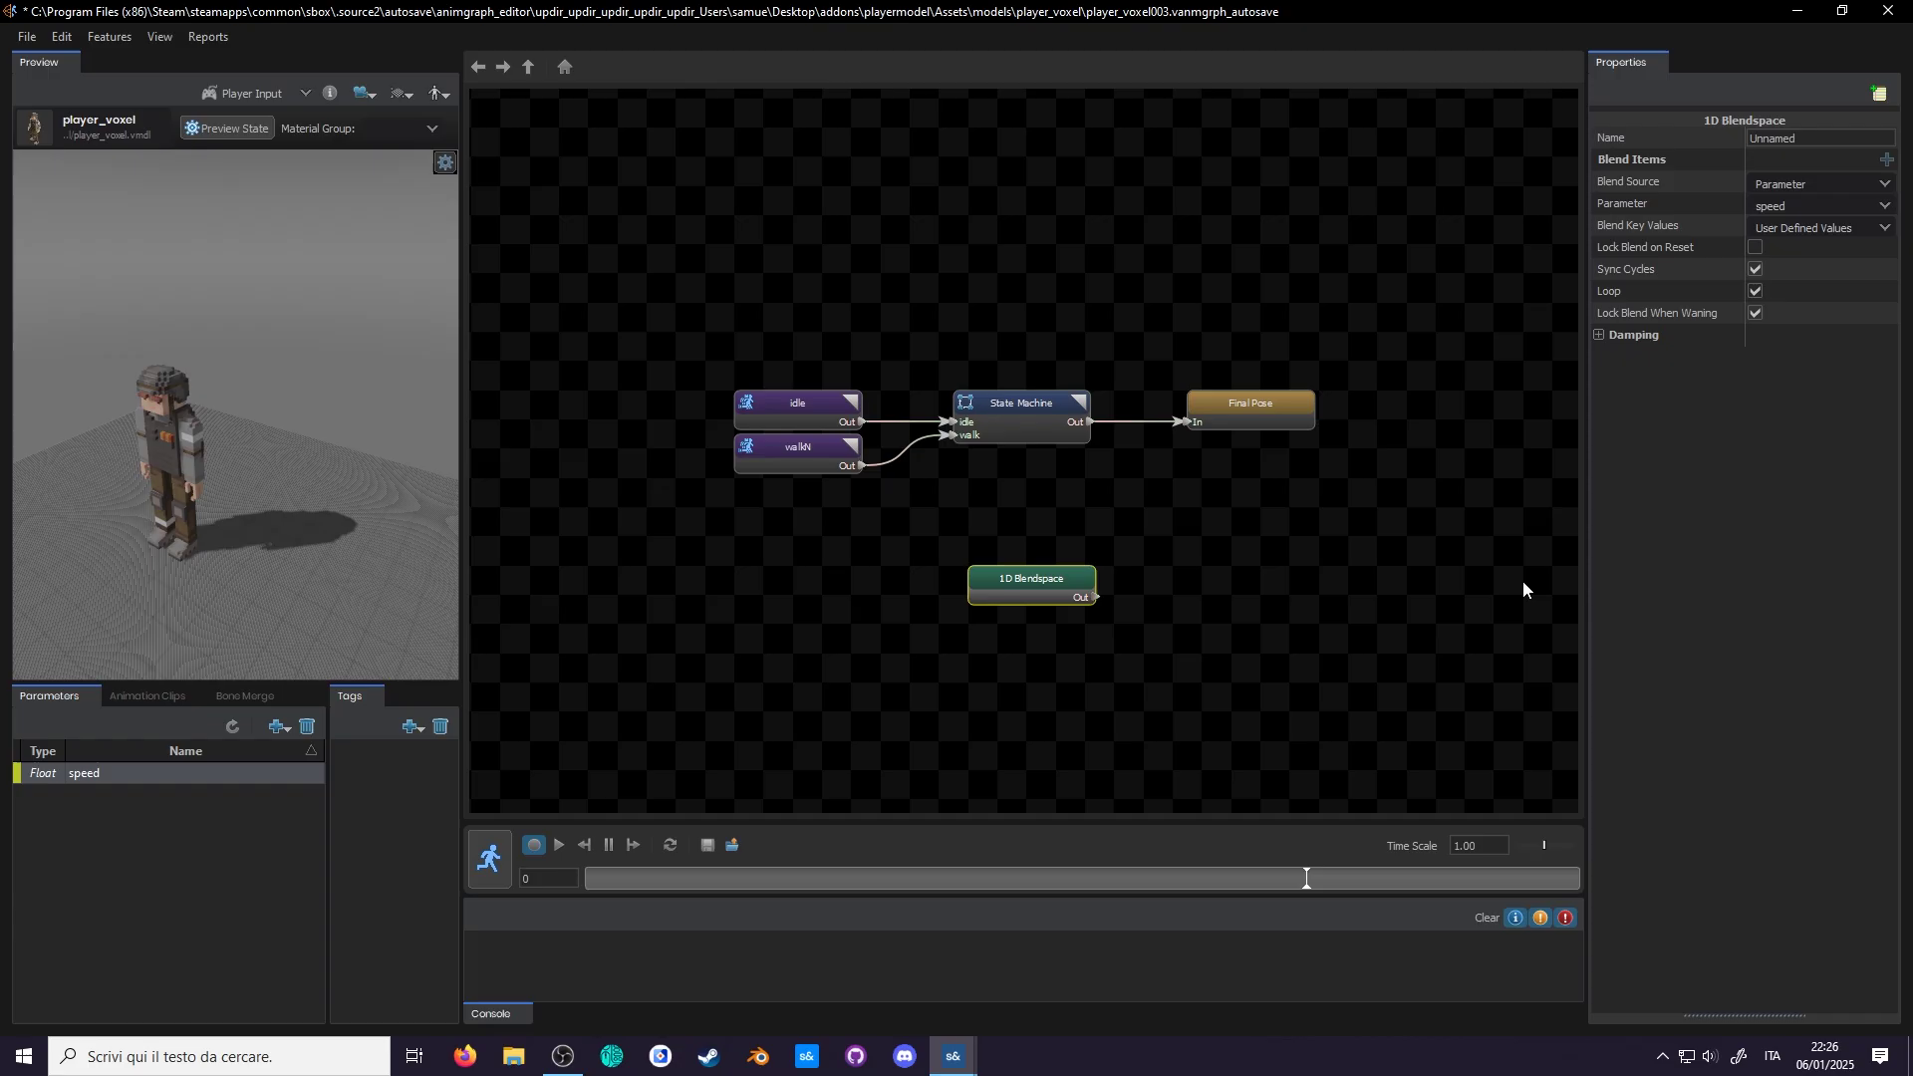
{"action": "left_click", "coordinate": [1887, 159]}
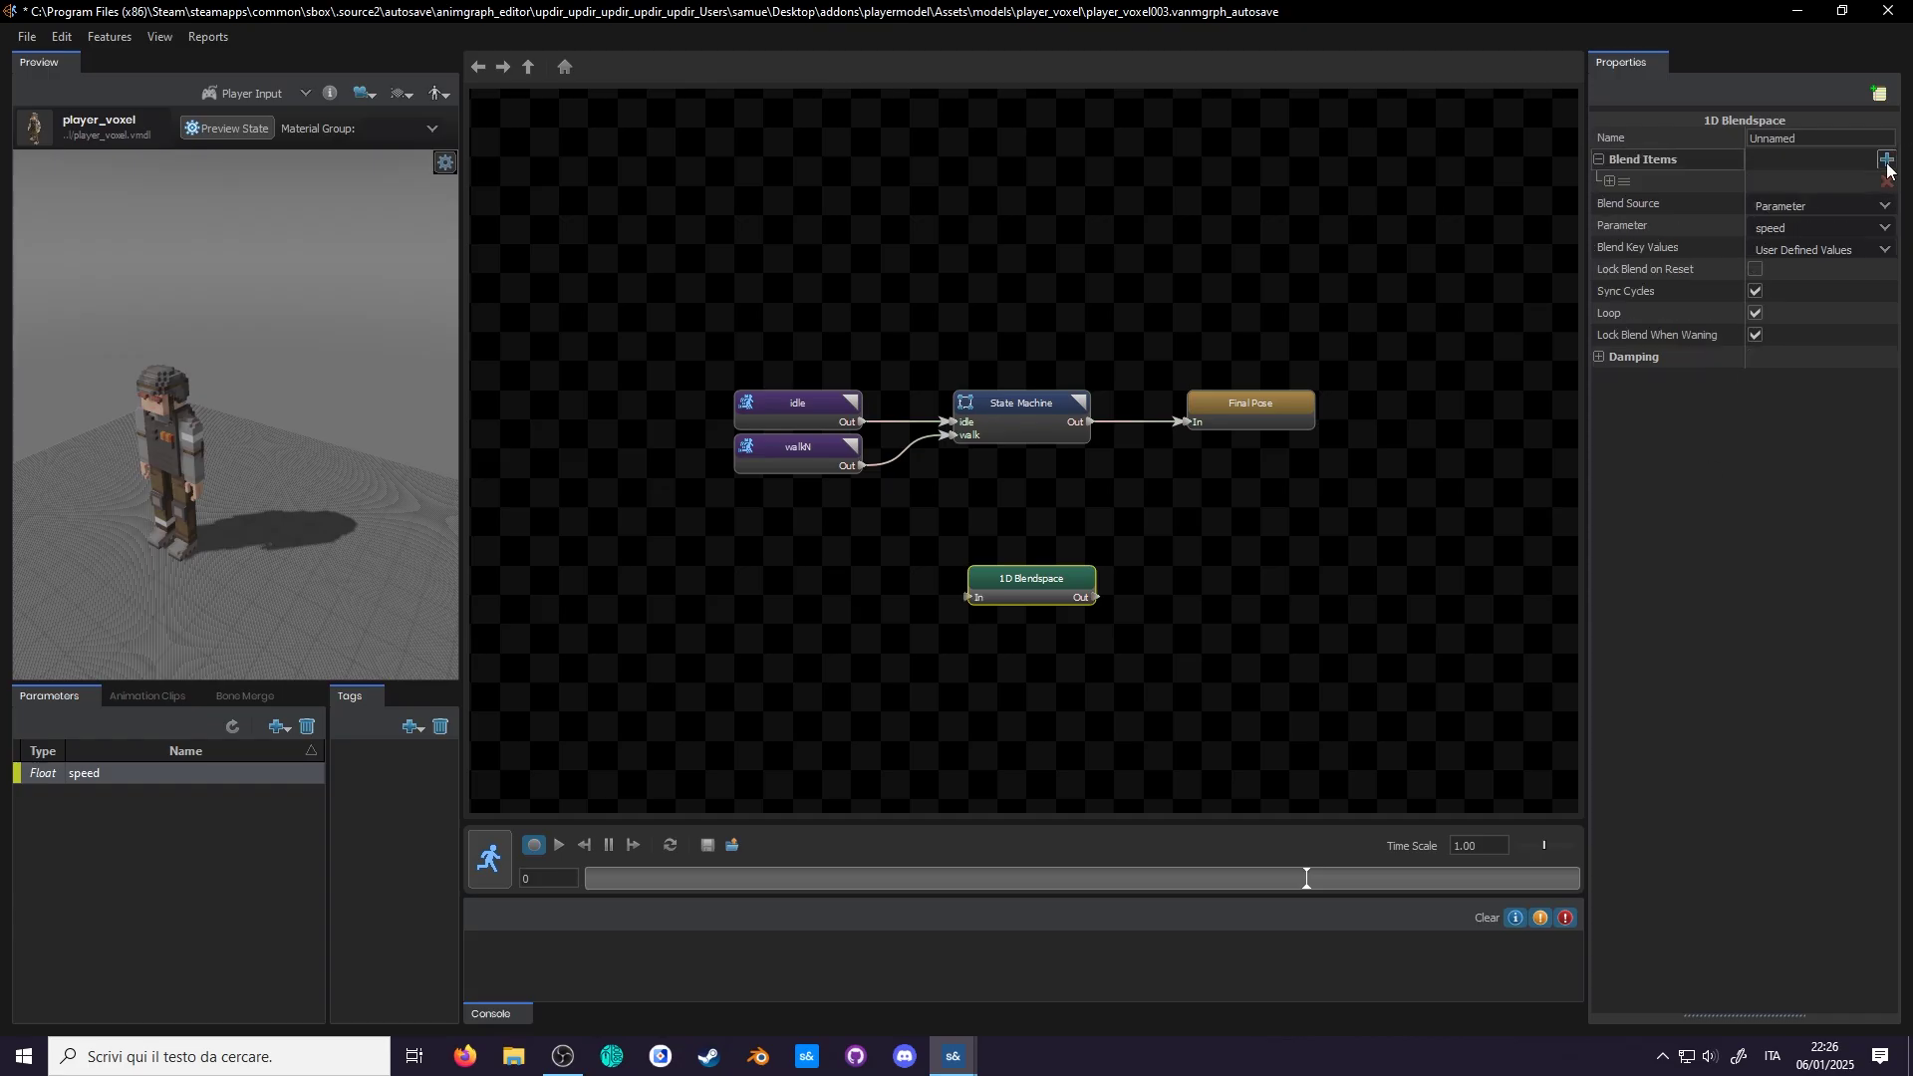
{"action": "left_click", "coordinate": [1611, 181]}
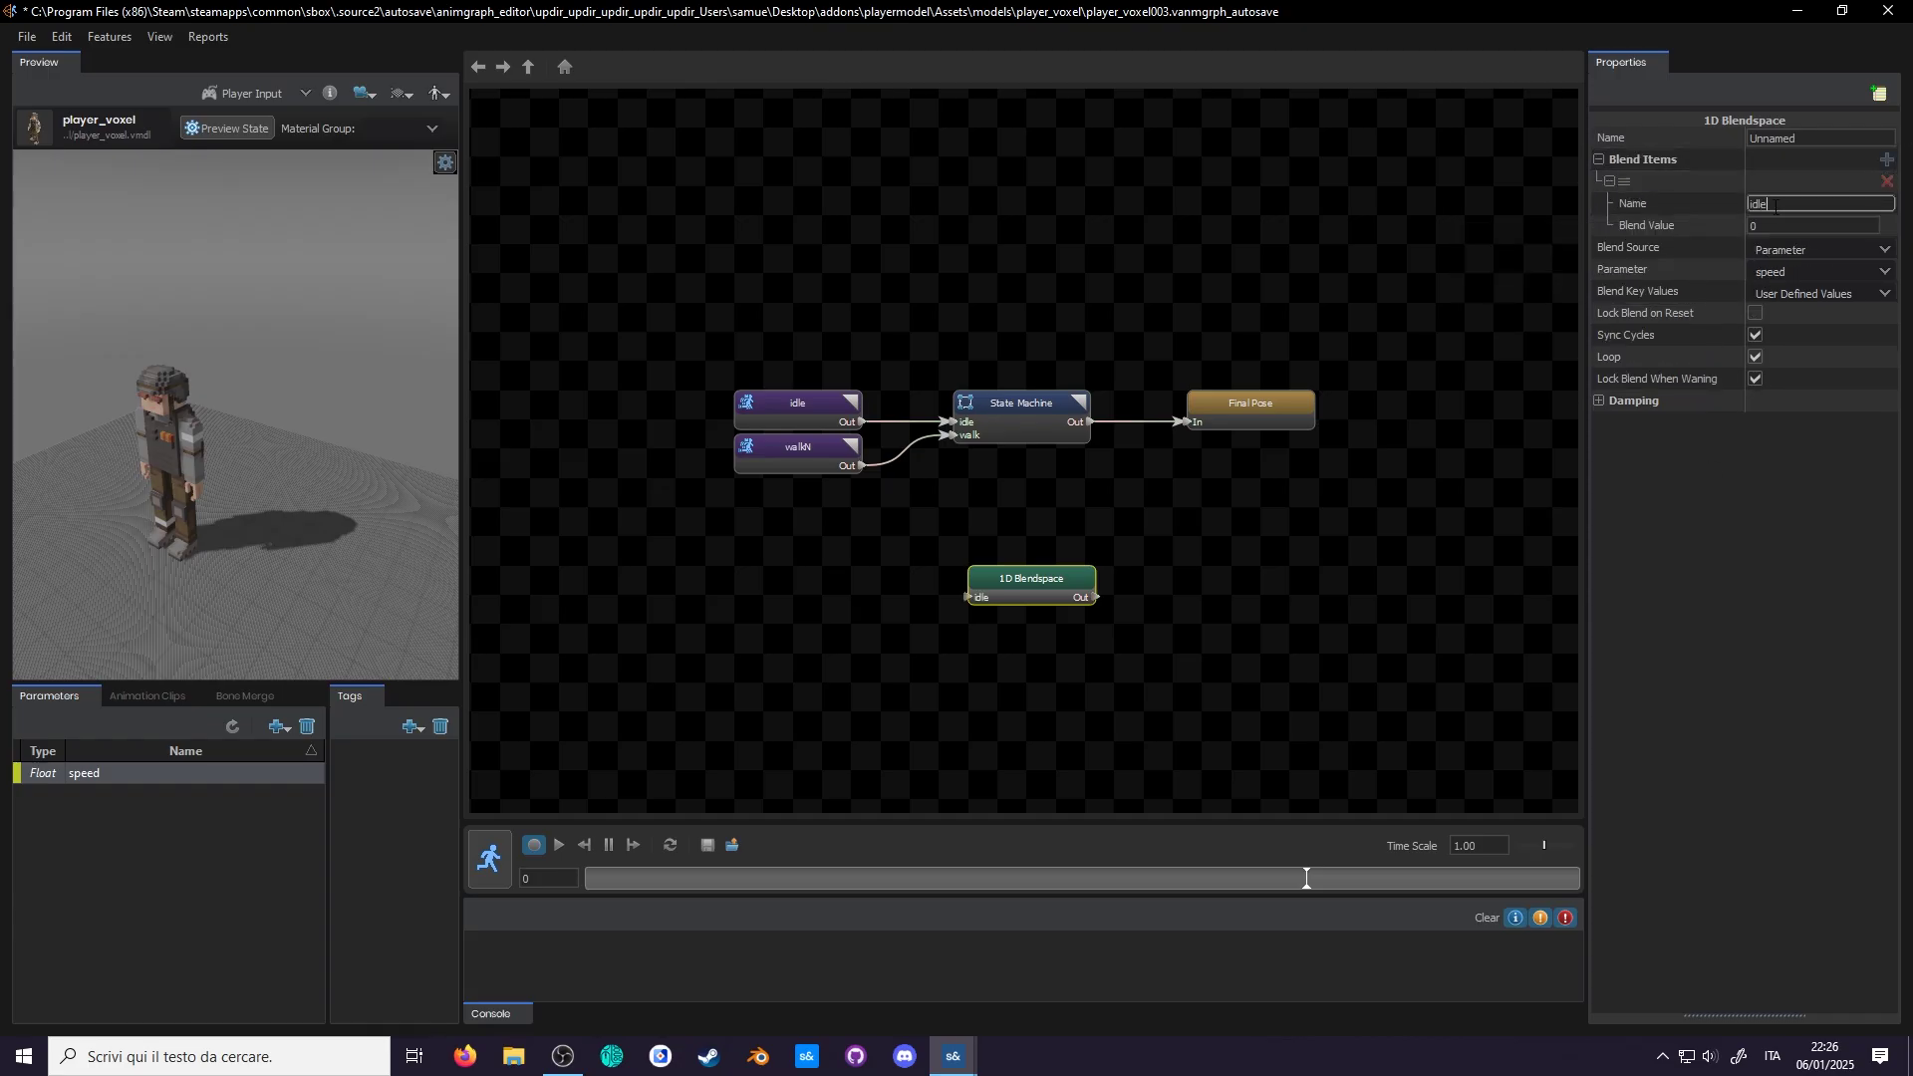
Step: Delete the State Machine node, put the 1D Blendspace in its place and connect the idle clip to its idle input
{"action": "left_click", "coordinate": [989, 428]}
{"action": "left_click_drag", "start_coordinate": [863, 422], "coordinate": [1012, 428]}
{"action": "key", "text": "Delete"}
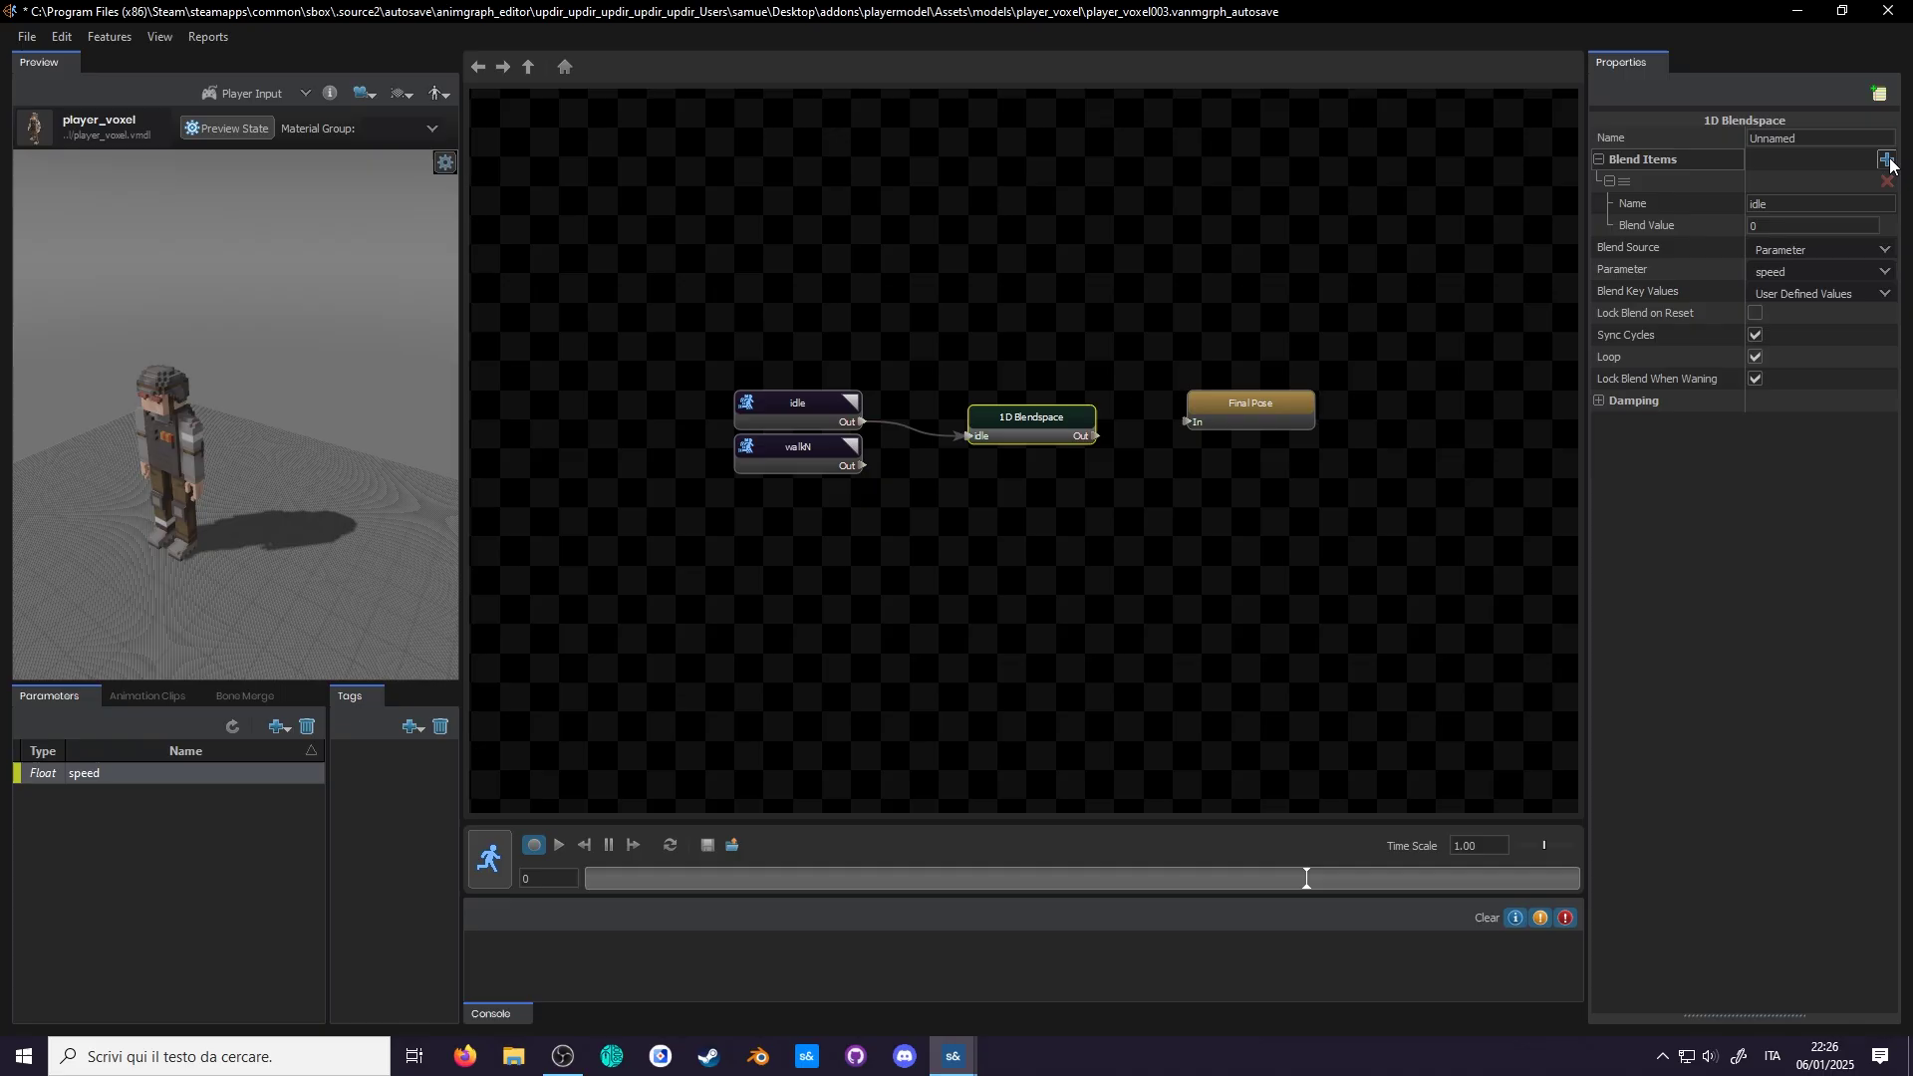
Step: Add a walk blend item with value 100 fed by walkN, and connect the 1D Blendspace output to Final Pose
{"action": "left_click", "coordinate": [1887, 160]}
{"action": "left_click", "coordinate": [1610, 247]}
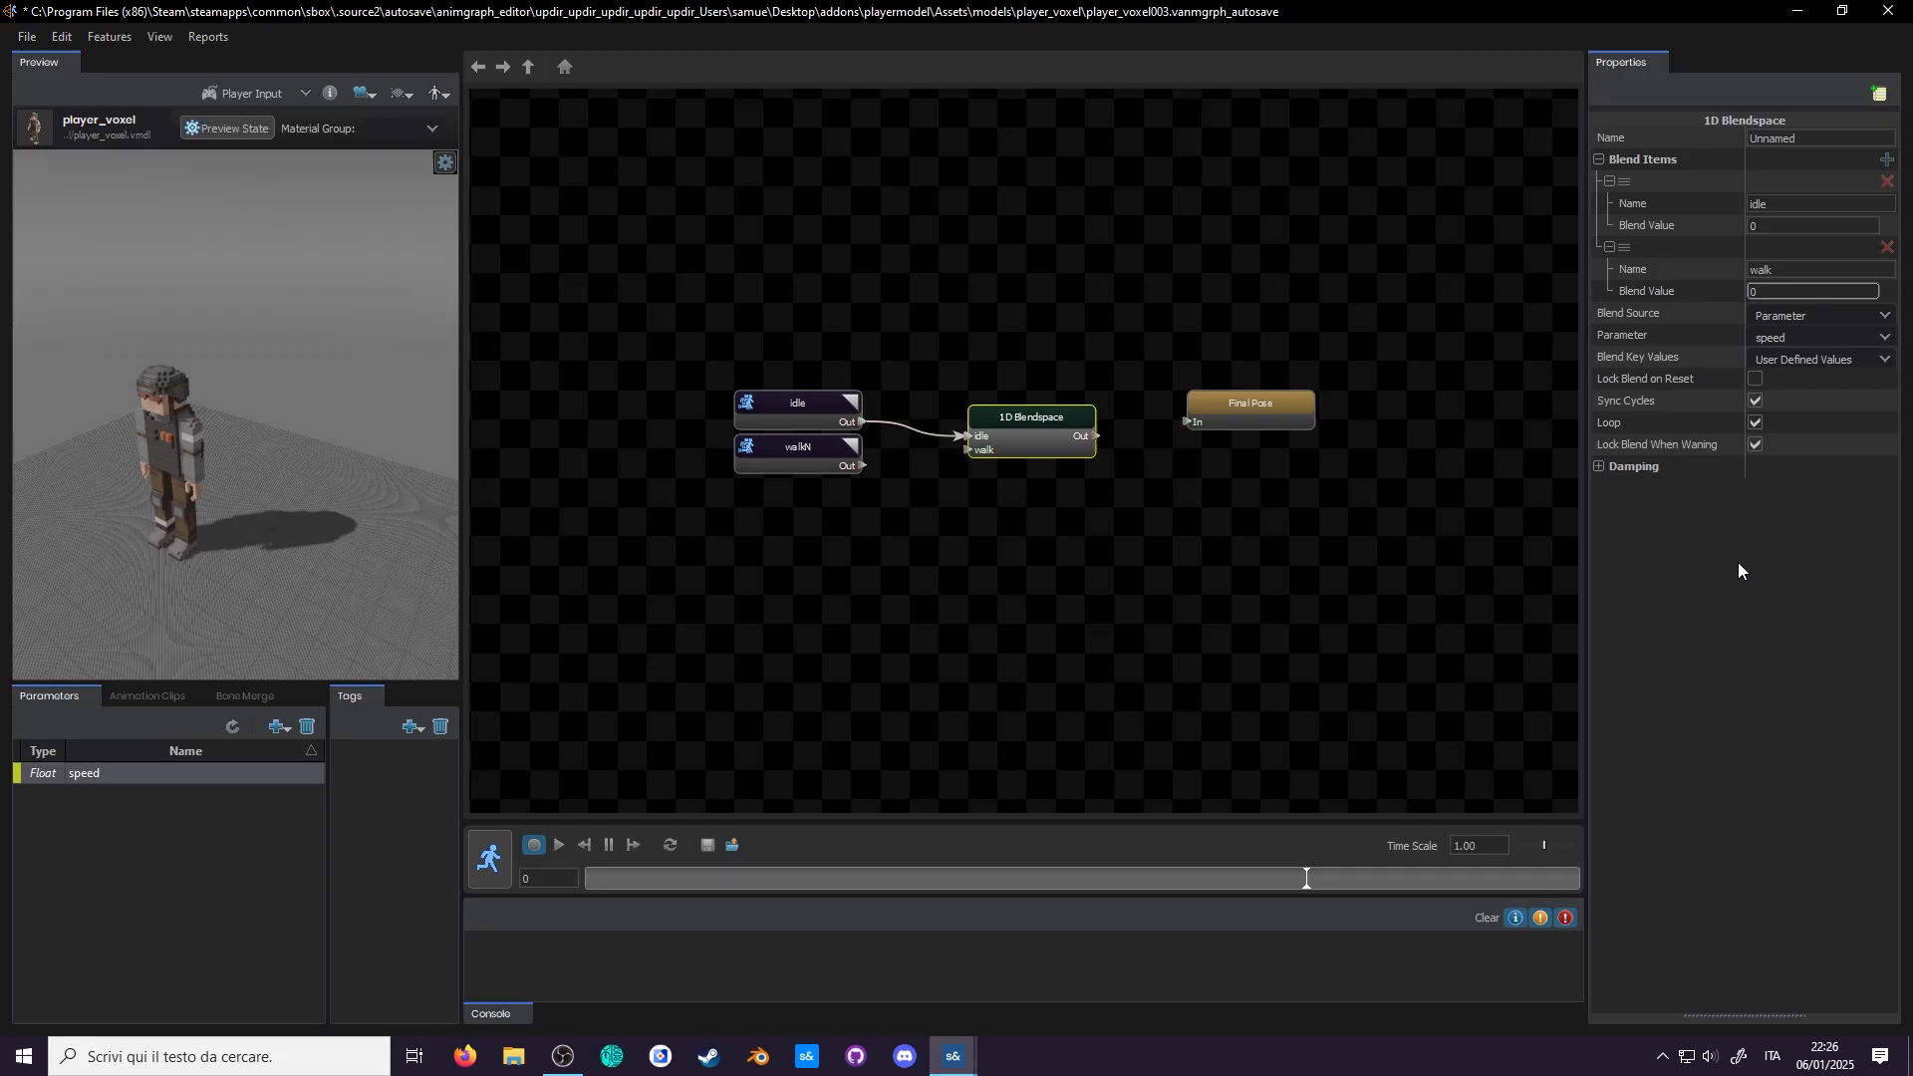
{"action": "type", "text": "100"}
{"action": "left_click_drag", "start_coordinate": [863, 465], "coordinate": [968, 455]}
{"action": "left_click_drag", "start_coordinate": [1199, 424], "coordinate": [1100, 435]}
Step: Preview the idle-to-walk blend while raising speed to about 17.6, and stop the preview
{"action": "left_click", "coordinate": [489, 856]}
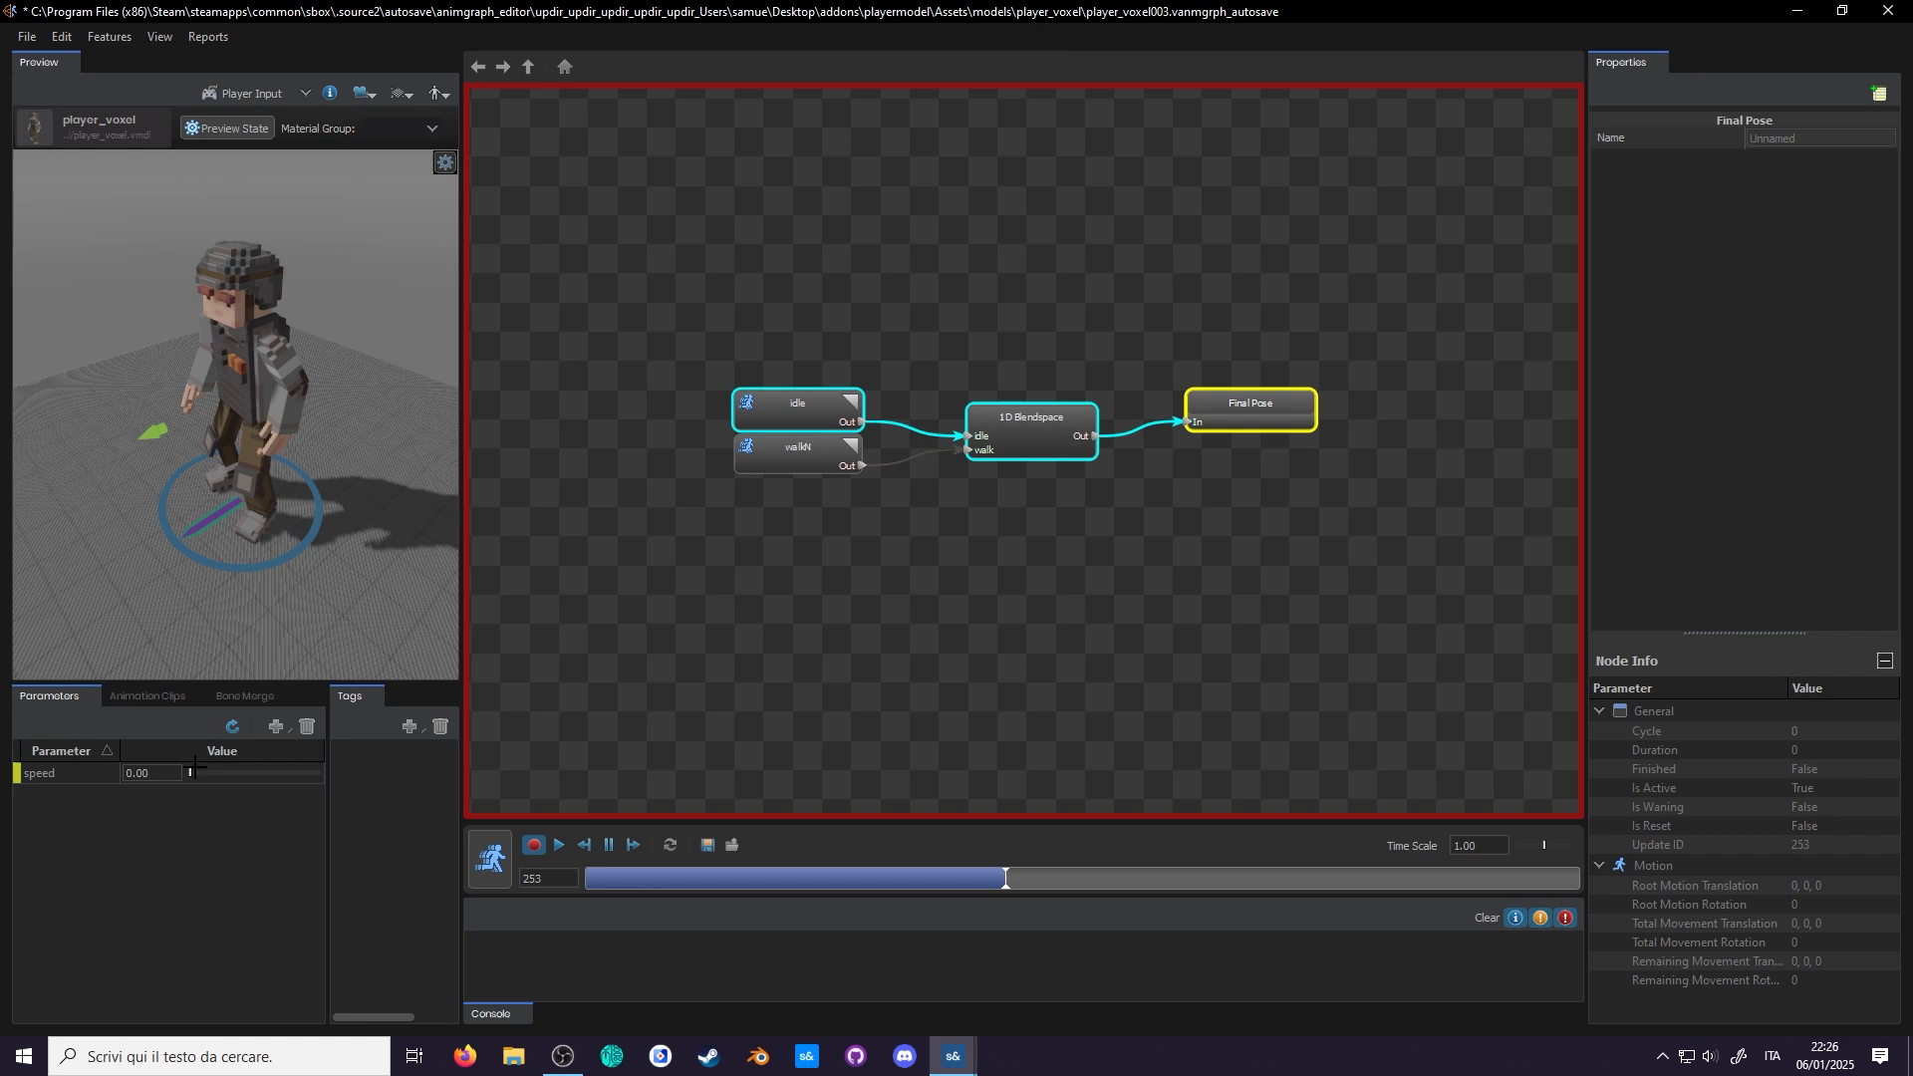
{"action": "mouse_move", "coordinate": [190, 773]}
{"action": "left_mouse_down"}
{"action": "mouse_move", "coordinate": [280, 755]}
{"action": "mouse_move", "coordinate": [209, 762]}
{"action": "left_mouse_up"}
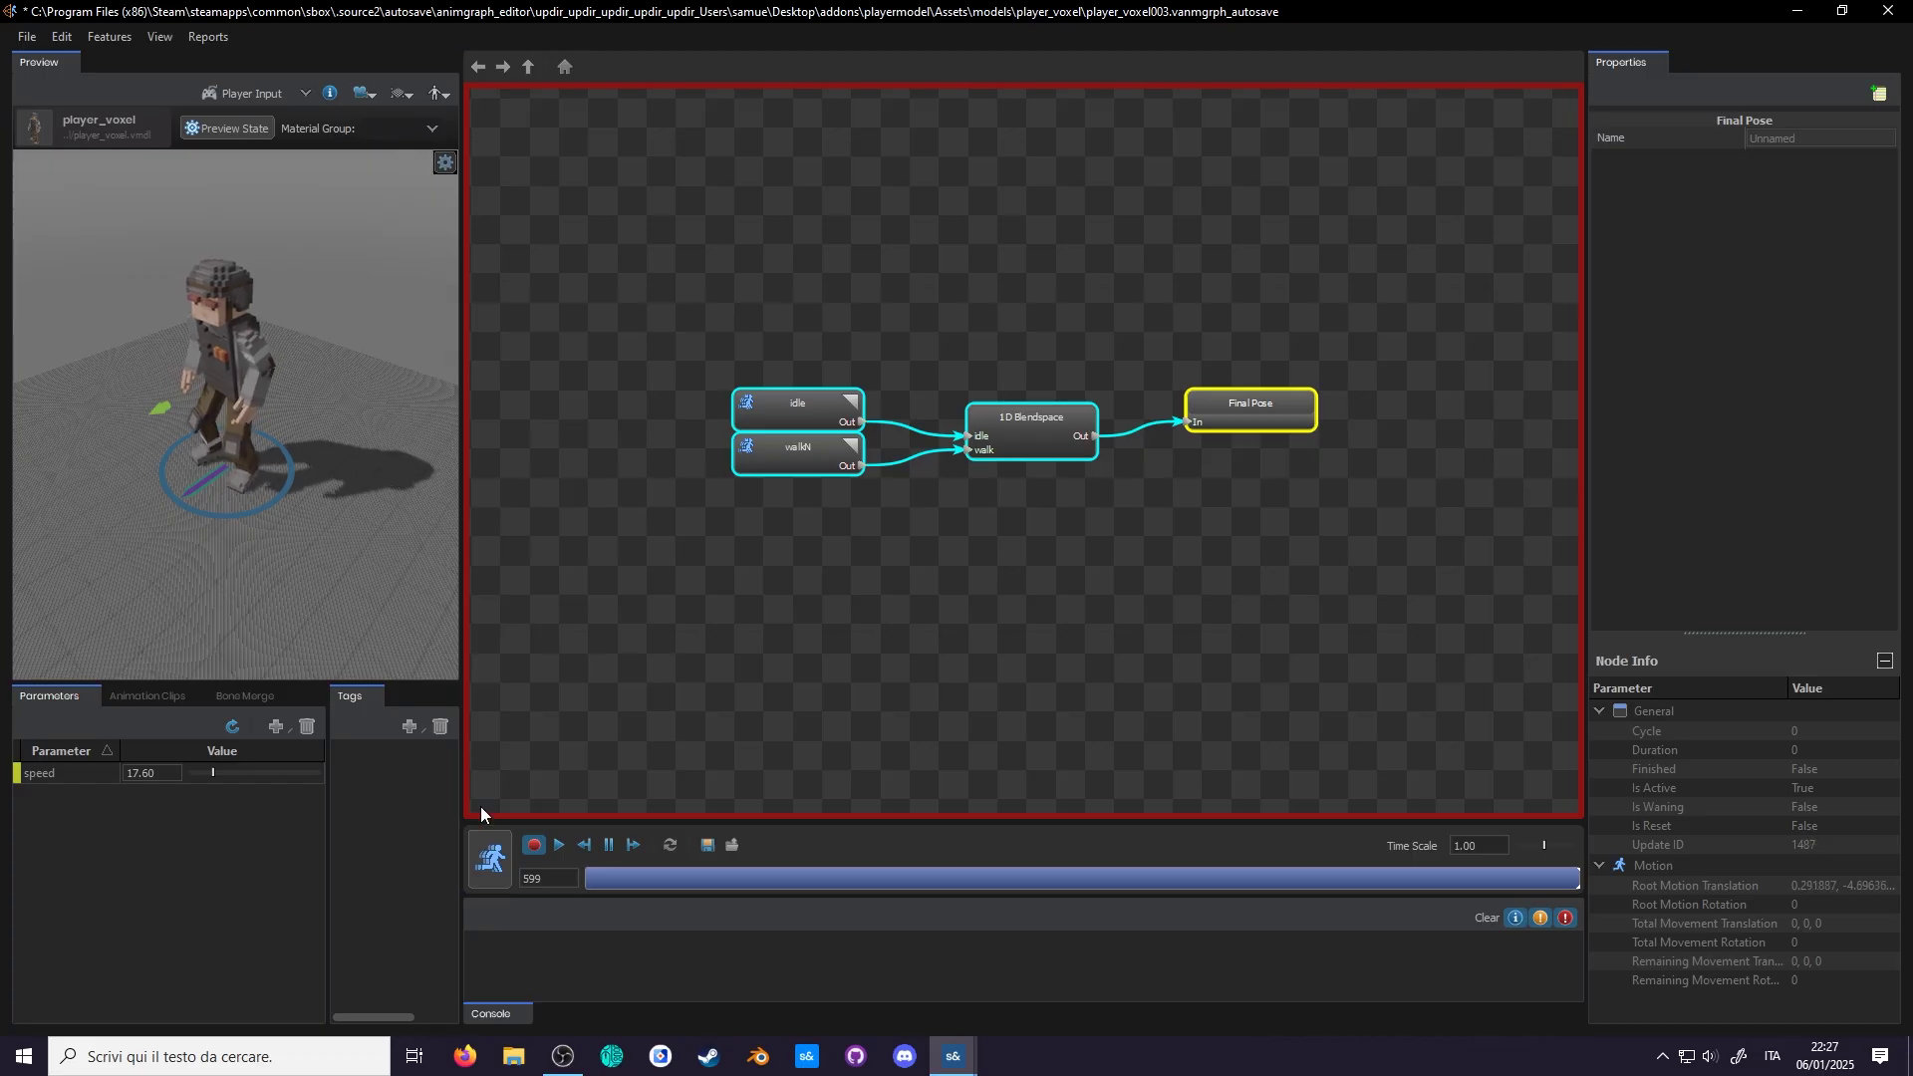
{"action": "left_click", "coordinate": [498, 876]}
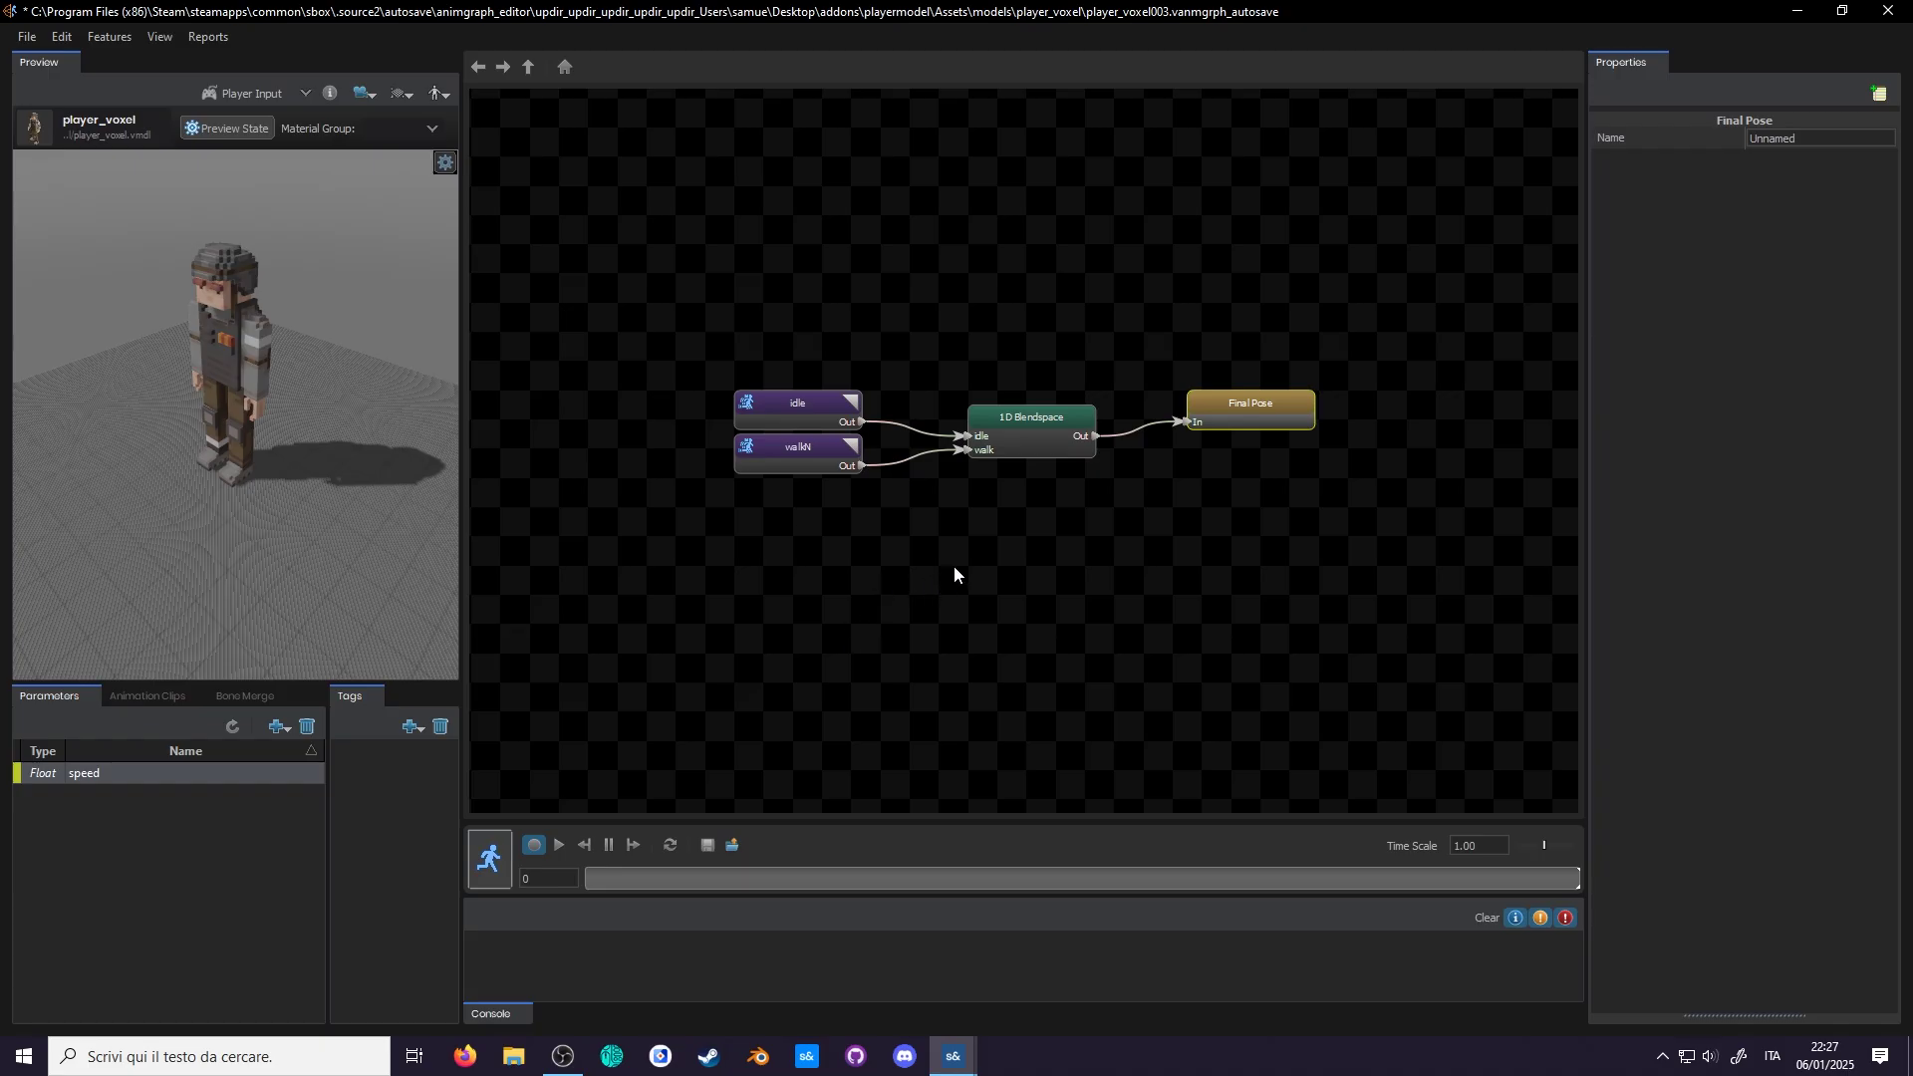
Step: Replace the idle clip with a copy of the walkN clip and set its Playback Speed to 0.5
{"action": "left_click", "coordinate": [996, 455]}
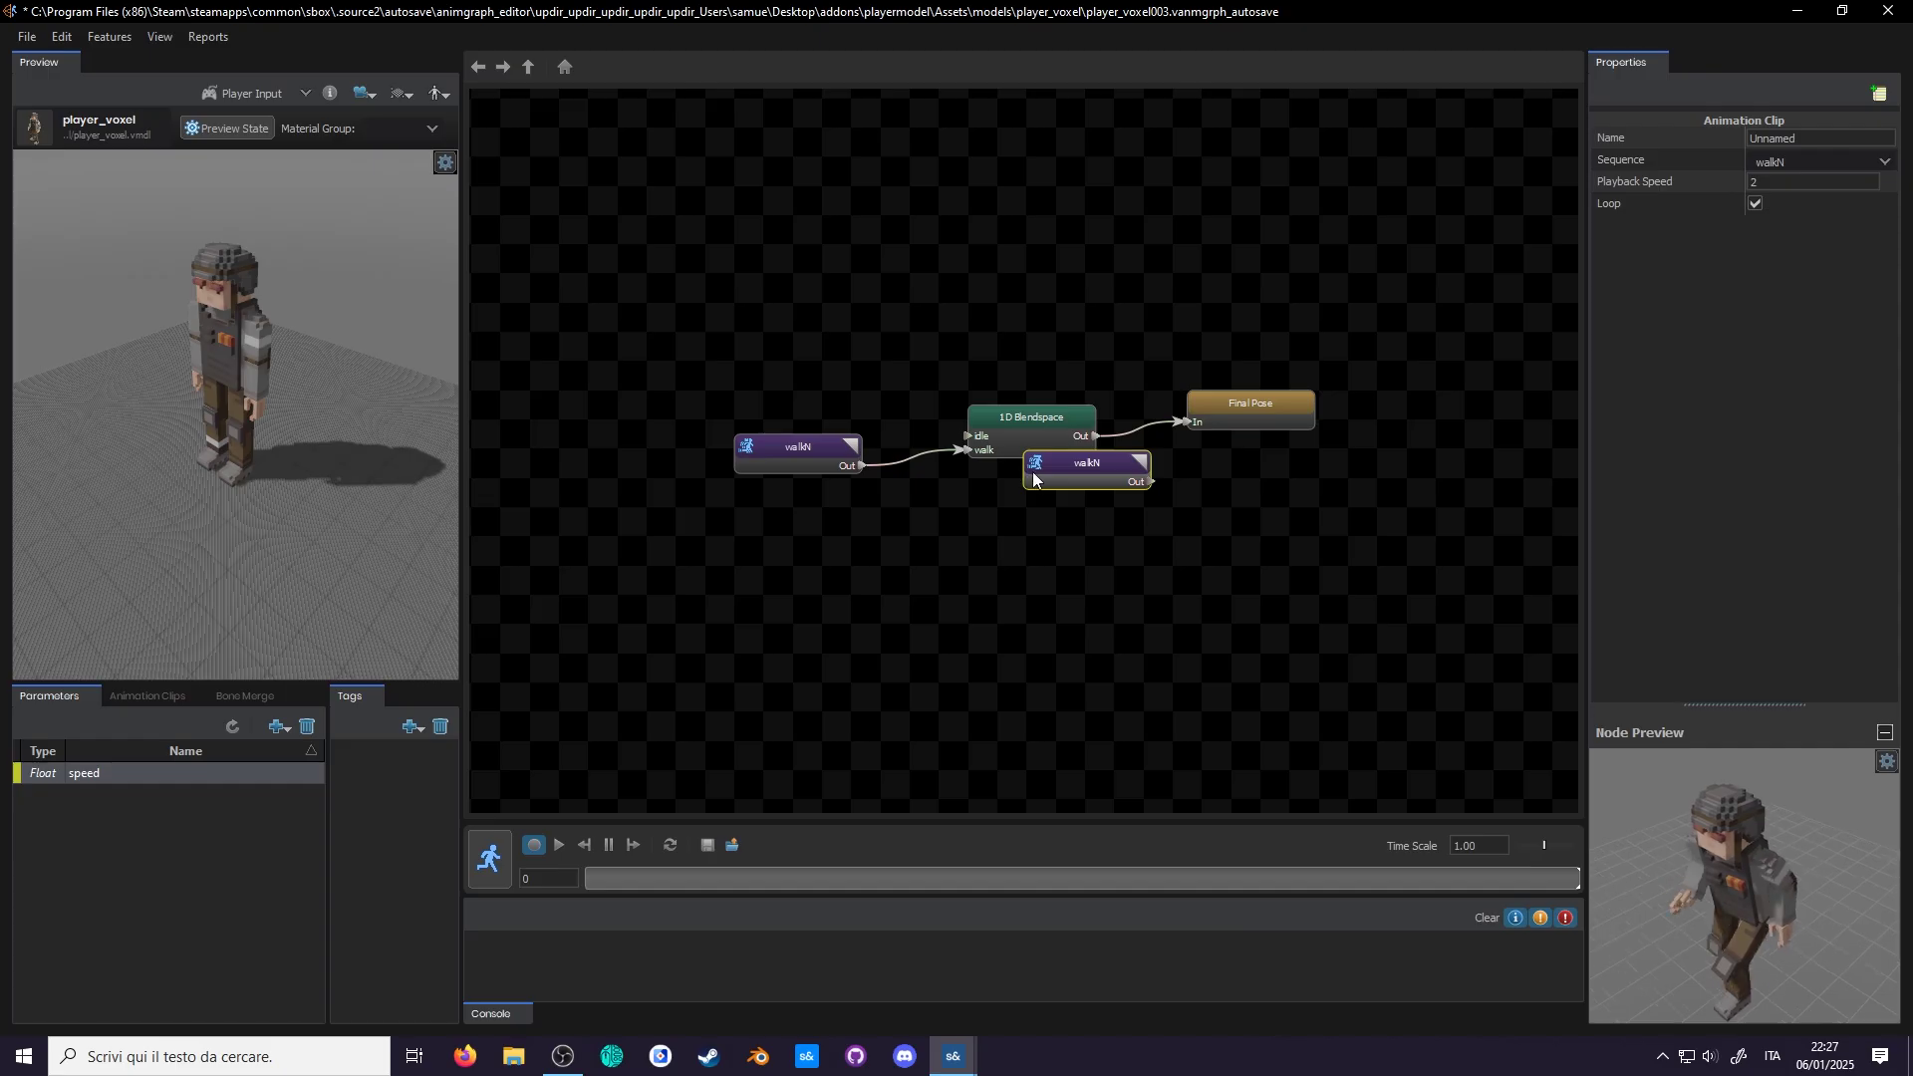
{"action": "left_click", "coordinate": [784, 399]}
{"action": "left_click_drag", "start_coordinate": [784, 403], "coordinate": [774, 429]}
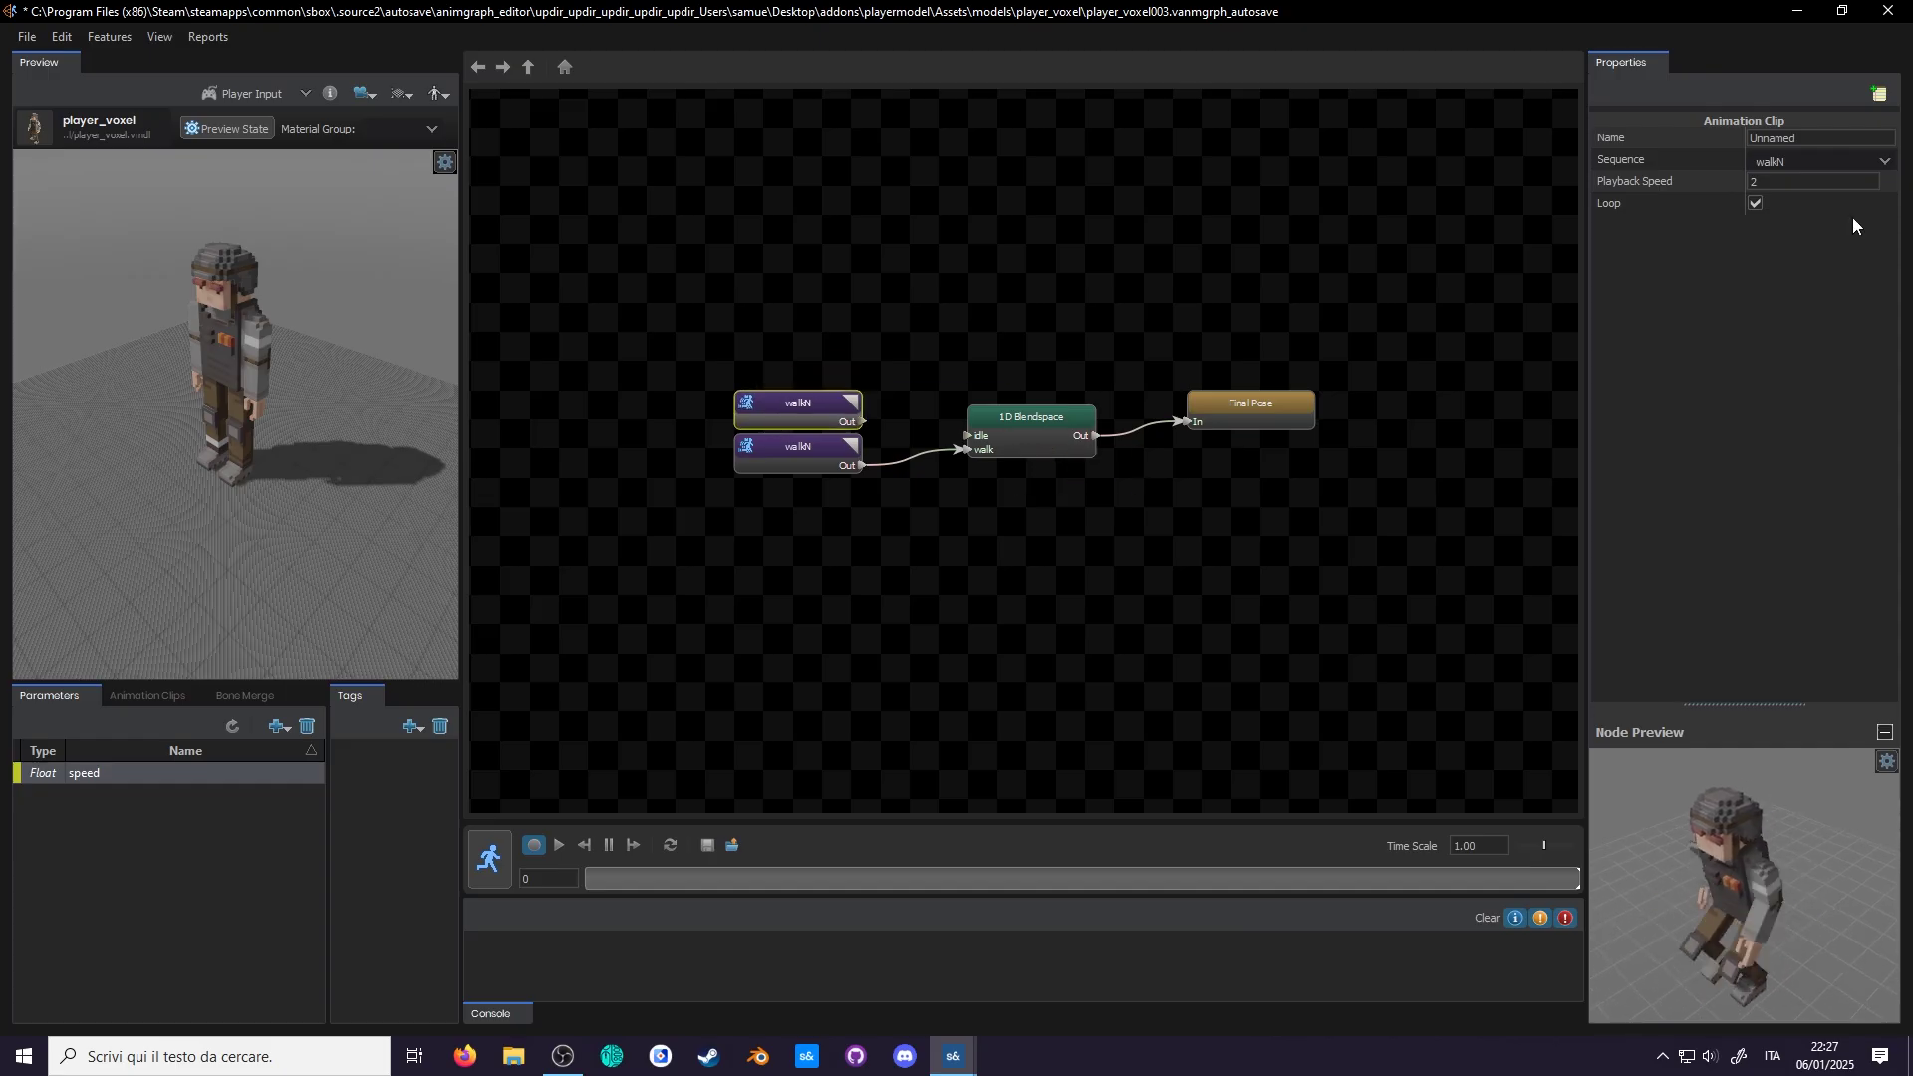
{"action": "left_click", "coordinate": [1758, 183]}
{"action": "type", "text": ".5"}
{"action": "key", "text": "Return"}
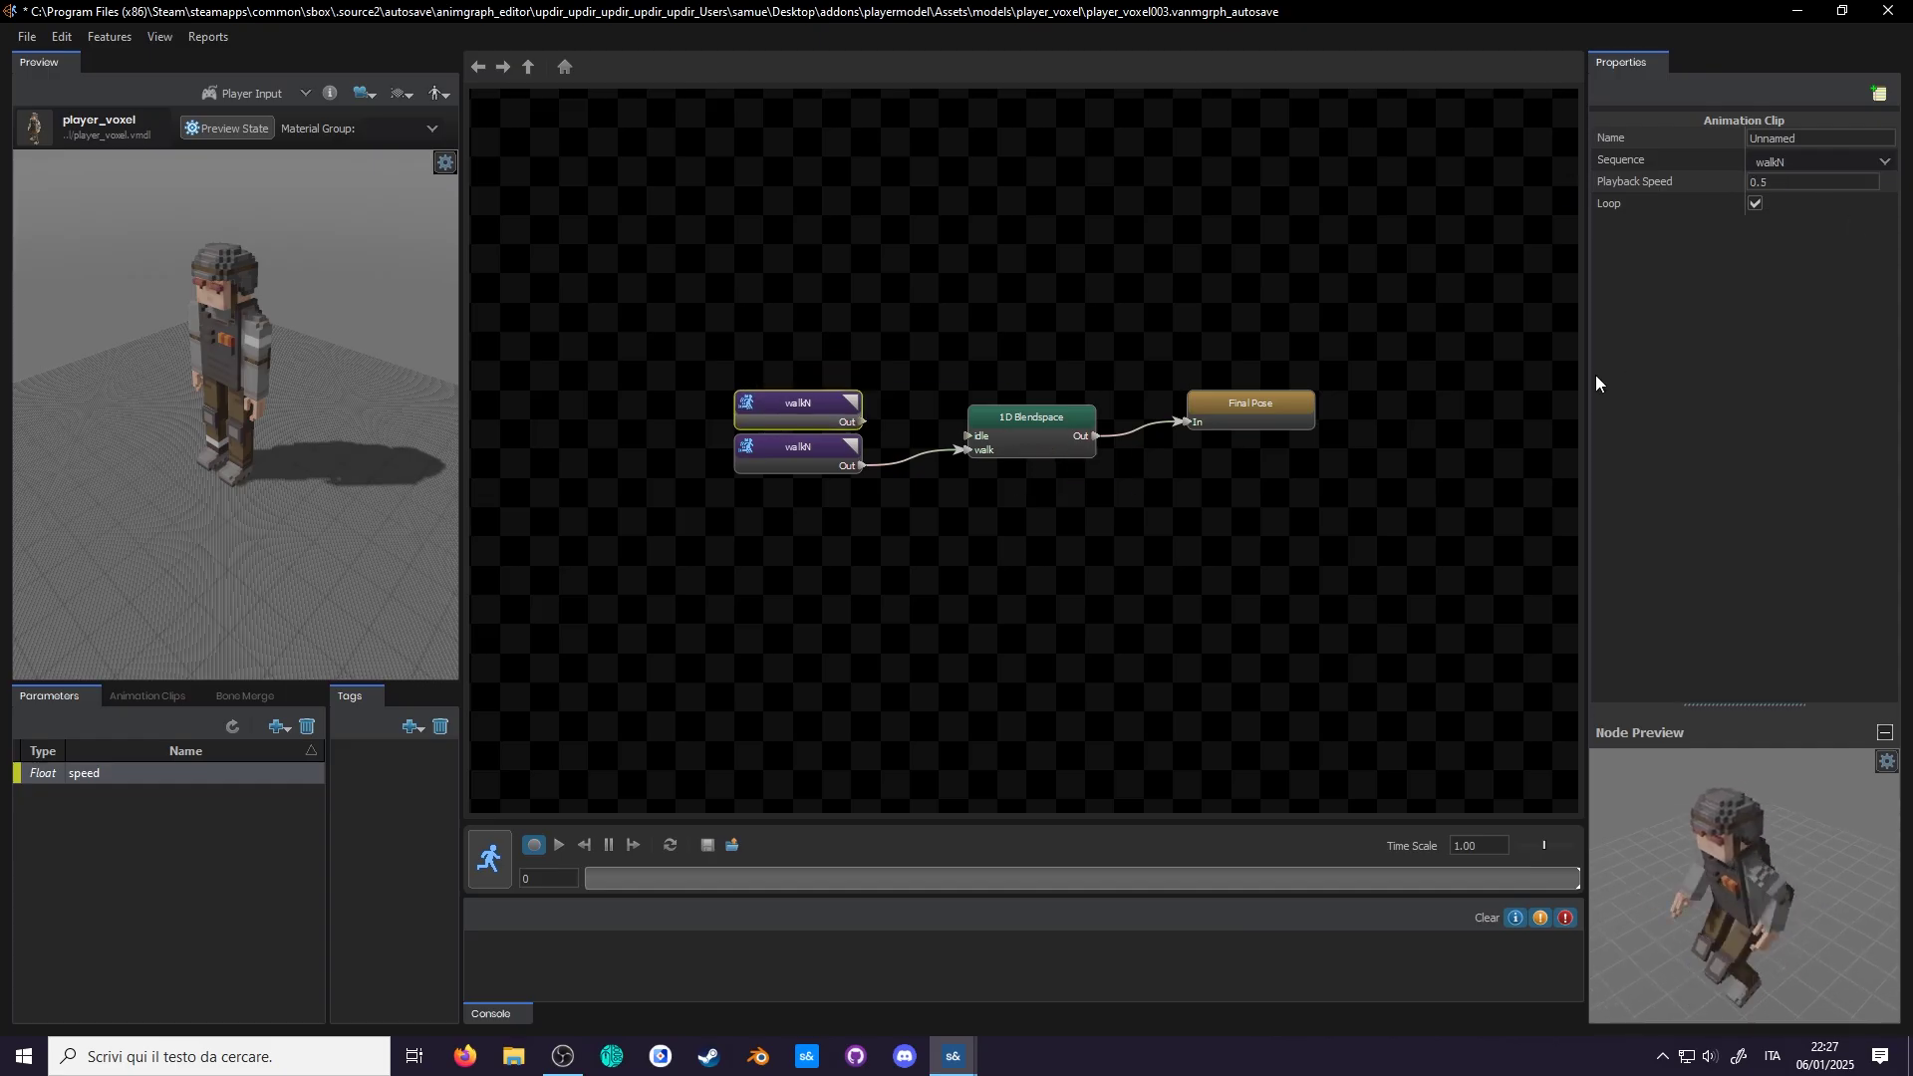
Step: Set the lower walkN clip's Playback Speed to 5 and connect the upper walkN clip to the blendspace's idle input
{"action": "left_click", "coordinate": [844, 442]}
{"action": "left_click", "coordinate": [1756, 183]}
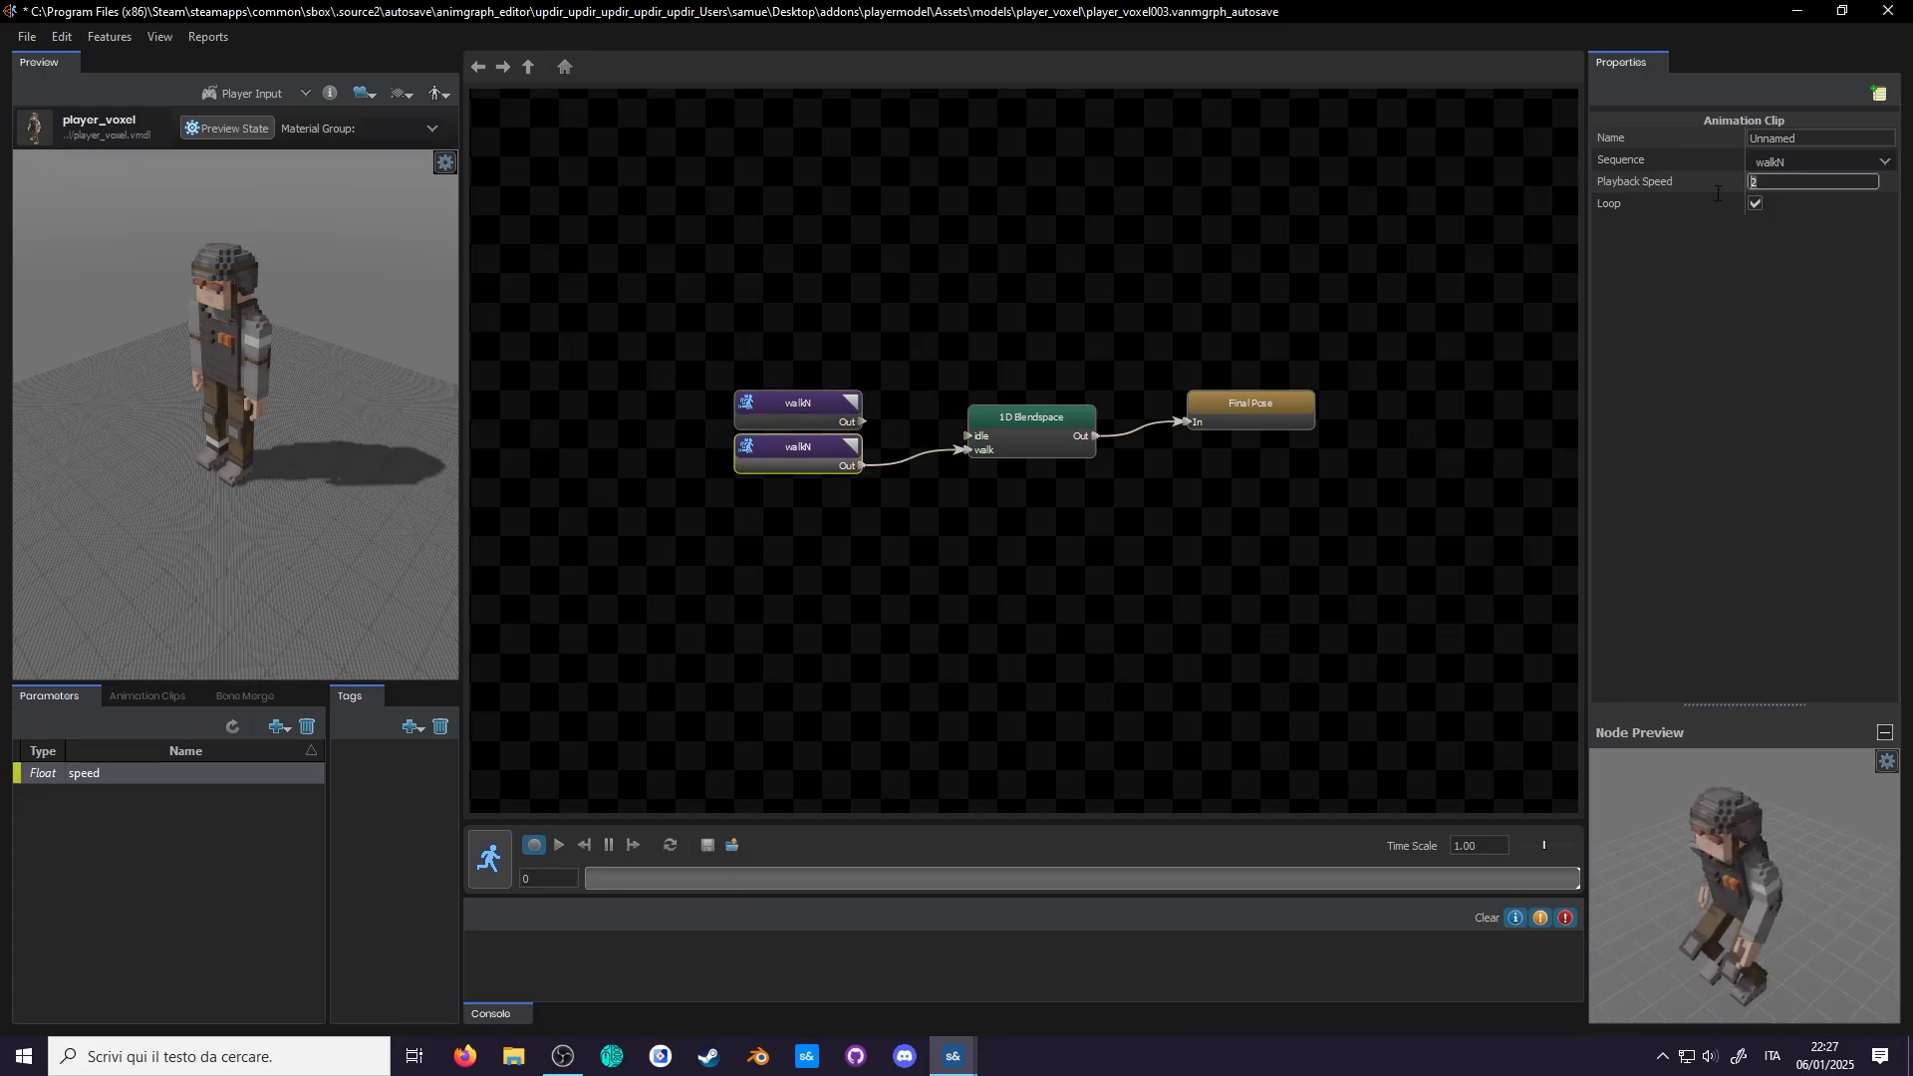
{"action": "type", "text": "5"}
{"action": "left_click_drag", "start_coordinate": [864, 422], "coordinate": [969, 437]}
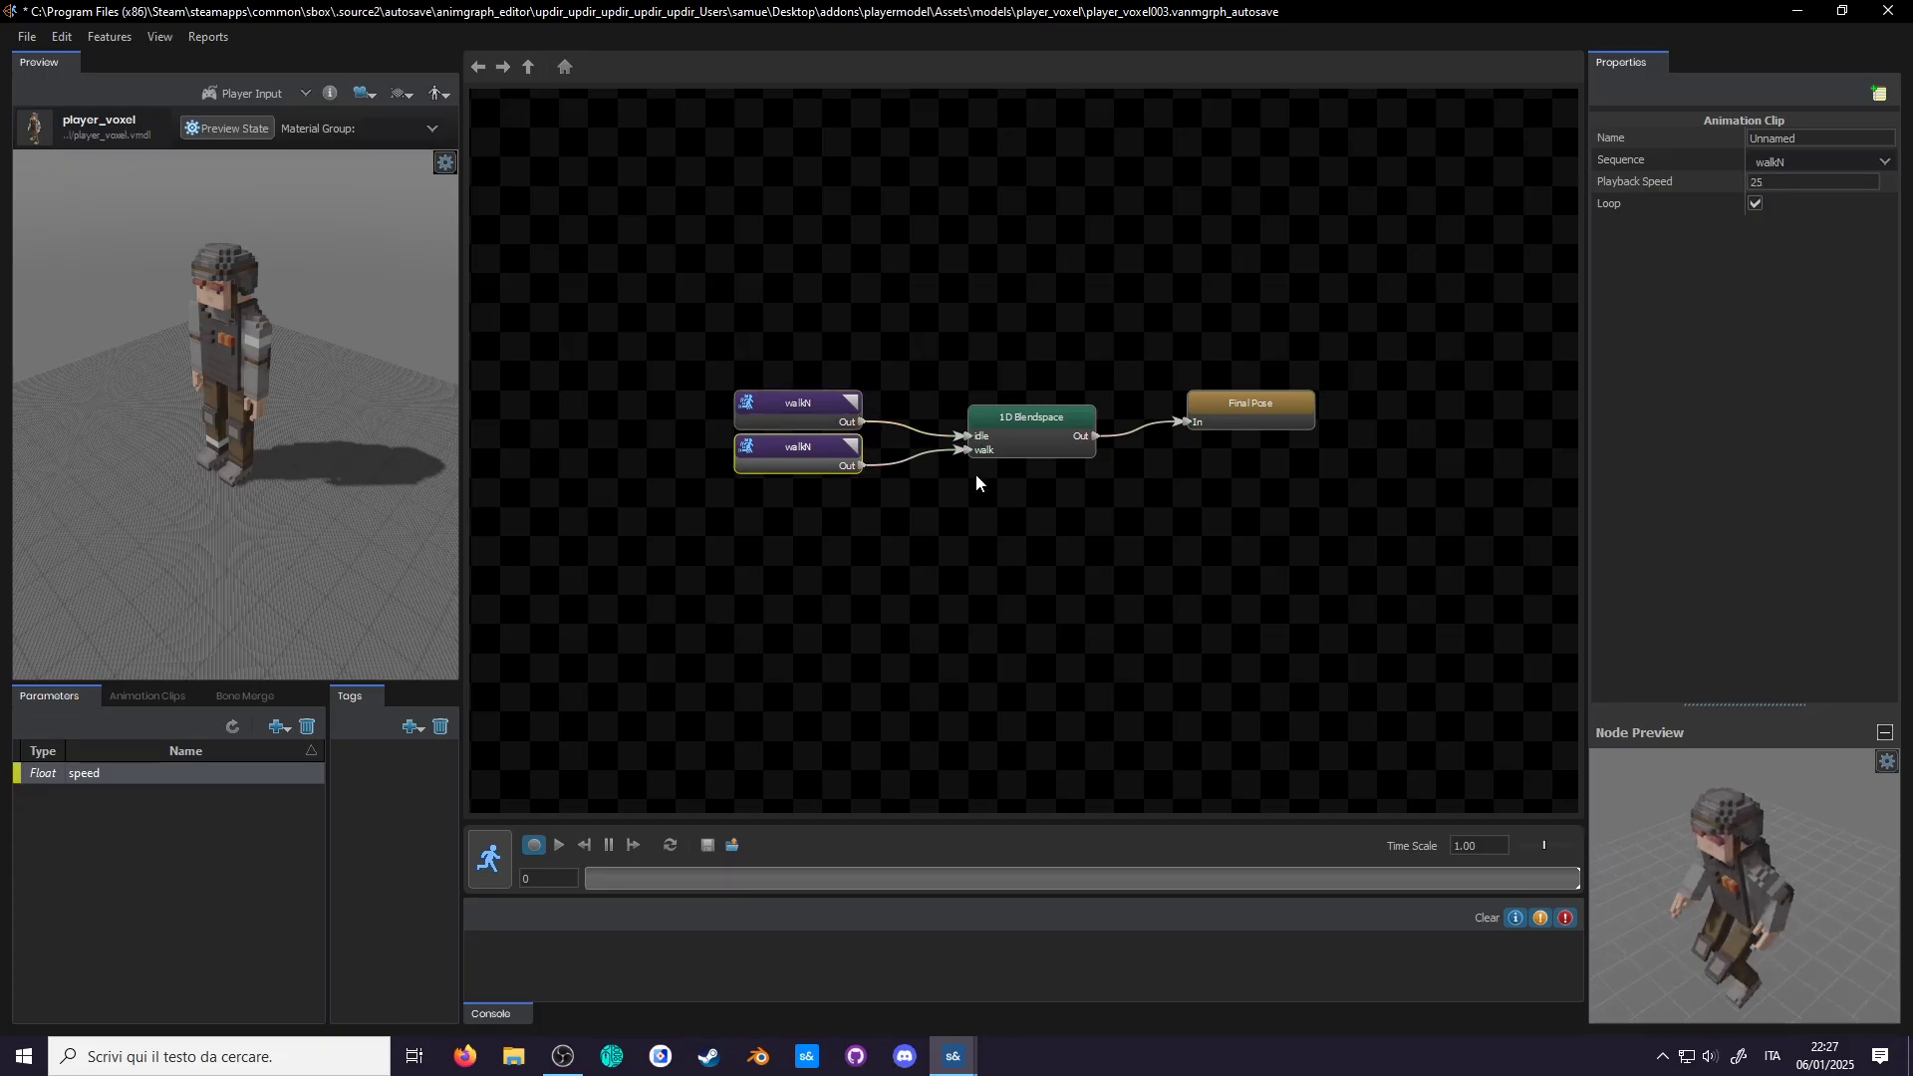
Step: Preview the blend between the slow and fast walkN clips while varying the speed parameter, and stop the preview
{"action": "left_click", "coordinate": [489, 858]}
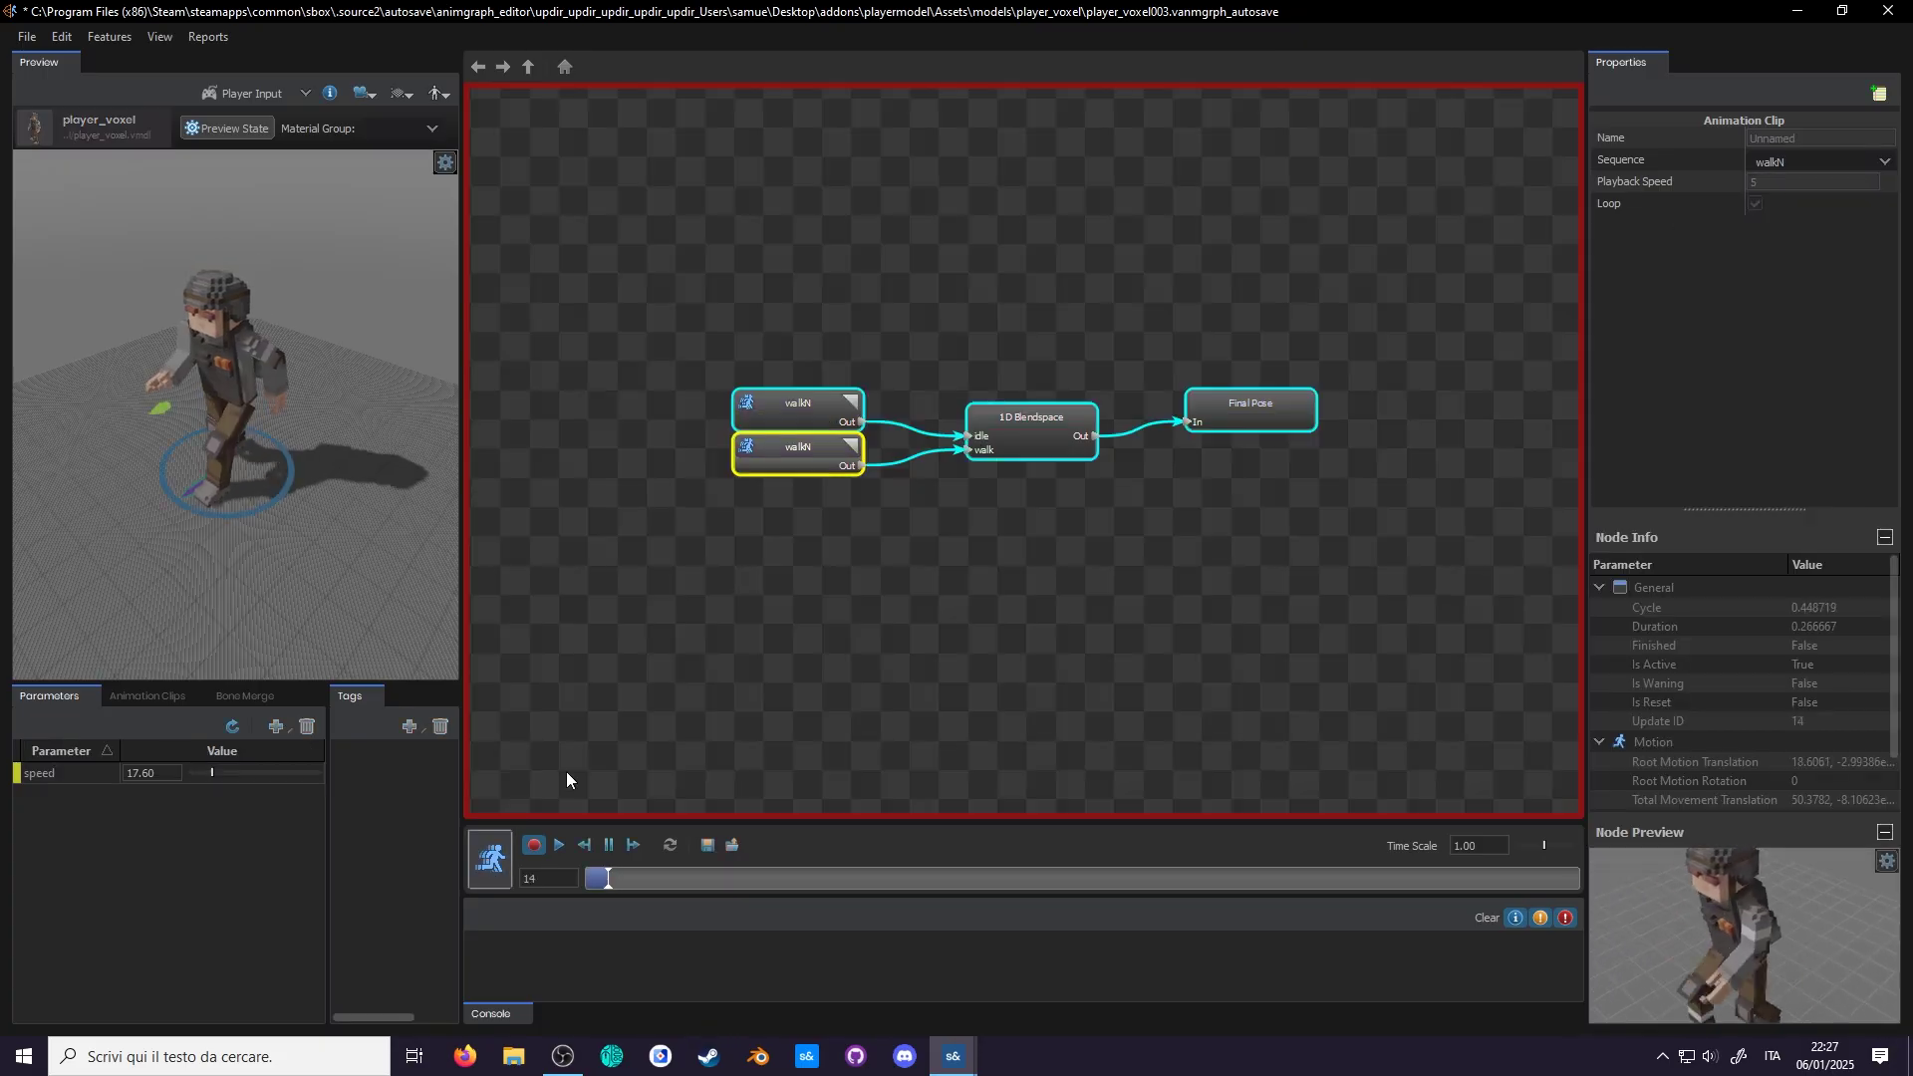
{"action": "left_click_drag", "start_coordinate": [203, 772], "coordinate": [230, 763]}
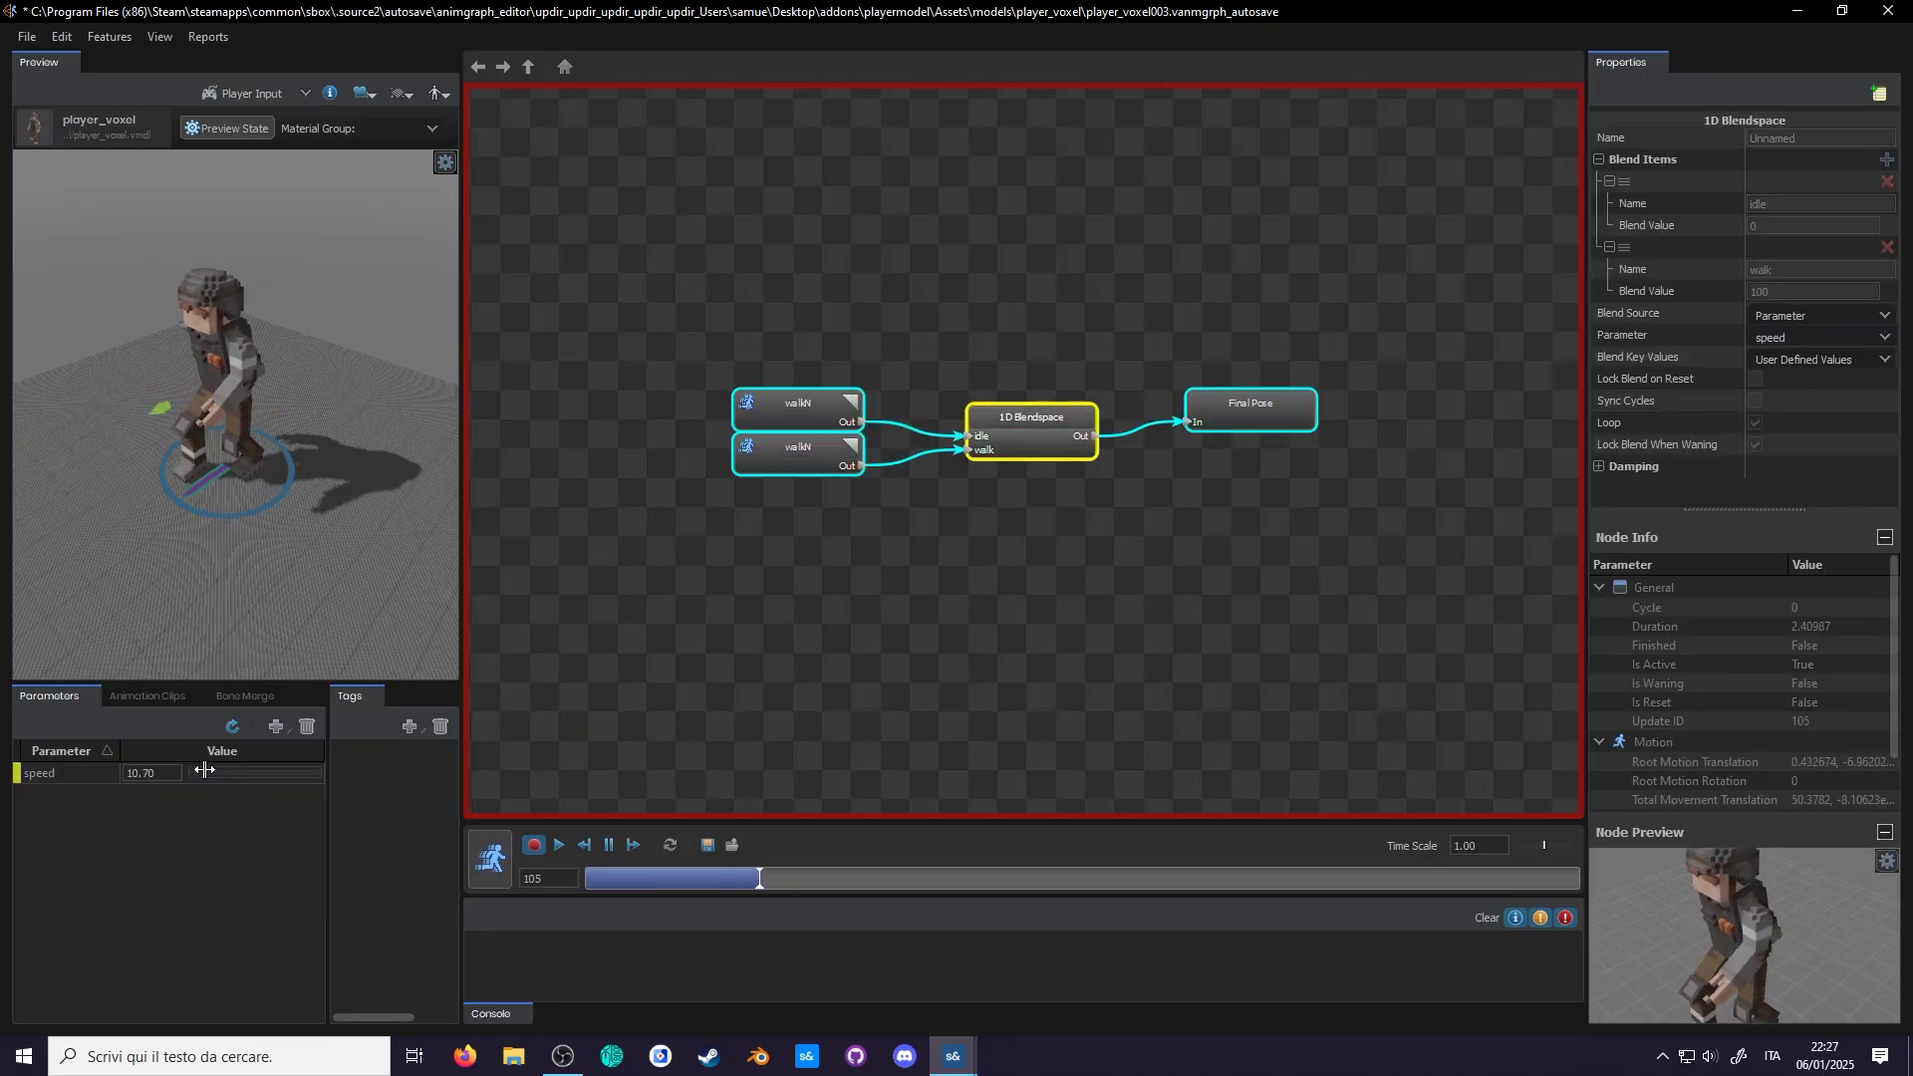
{"action": "mouse_move", "coordinate": [203, 769]}
{"action": "left_mouse_down"}
{"action": "mouse_move", "coordinate": [258, 772]}
{"action": "mouse_move", "coordinate": [183, 773]}
{"action": "left_mouse_up"}
{"action": "left_click", "coordinate": [493, 871]}
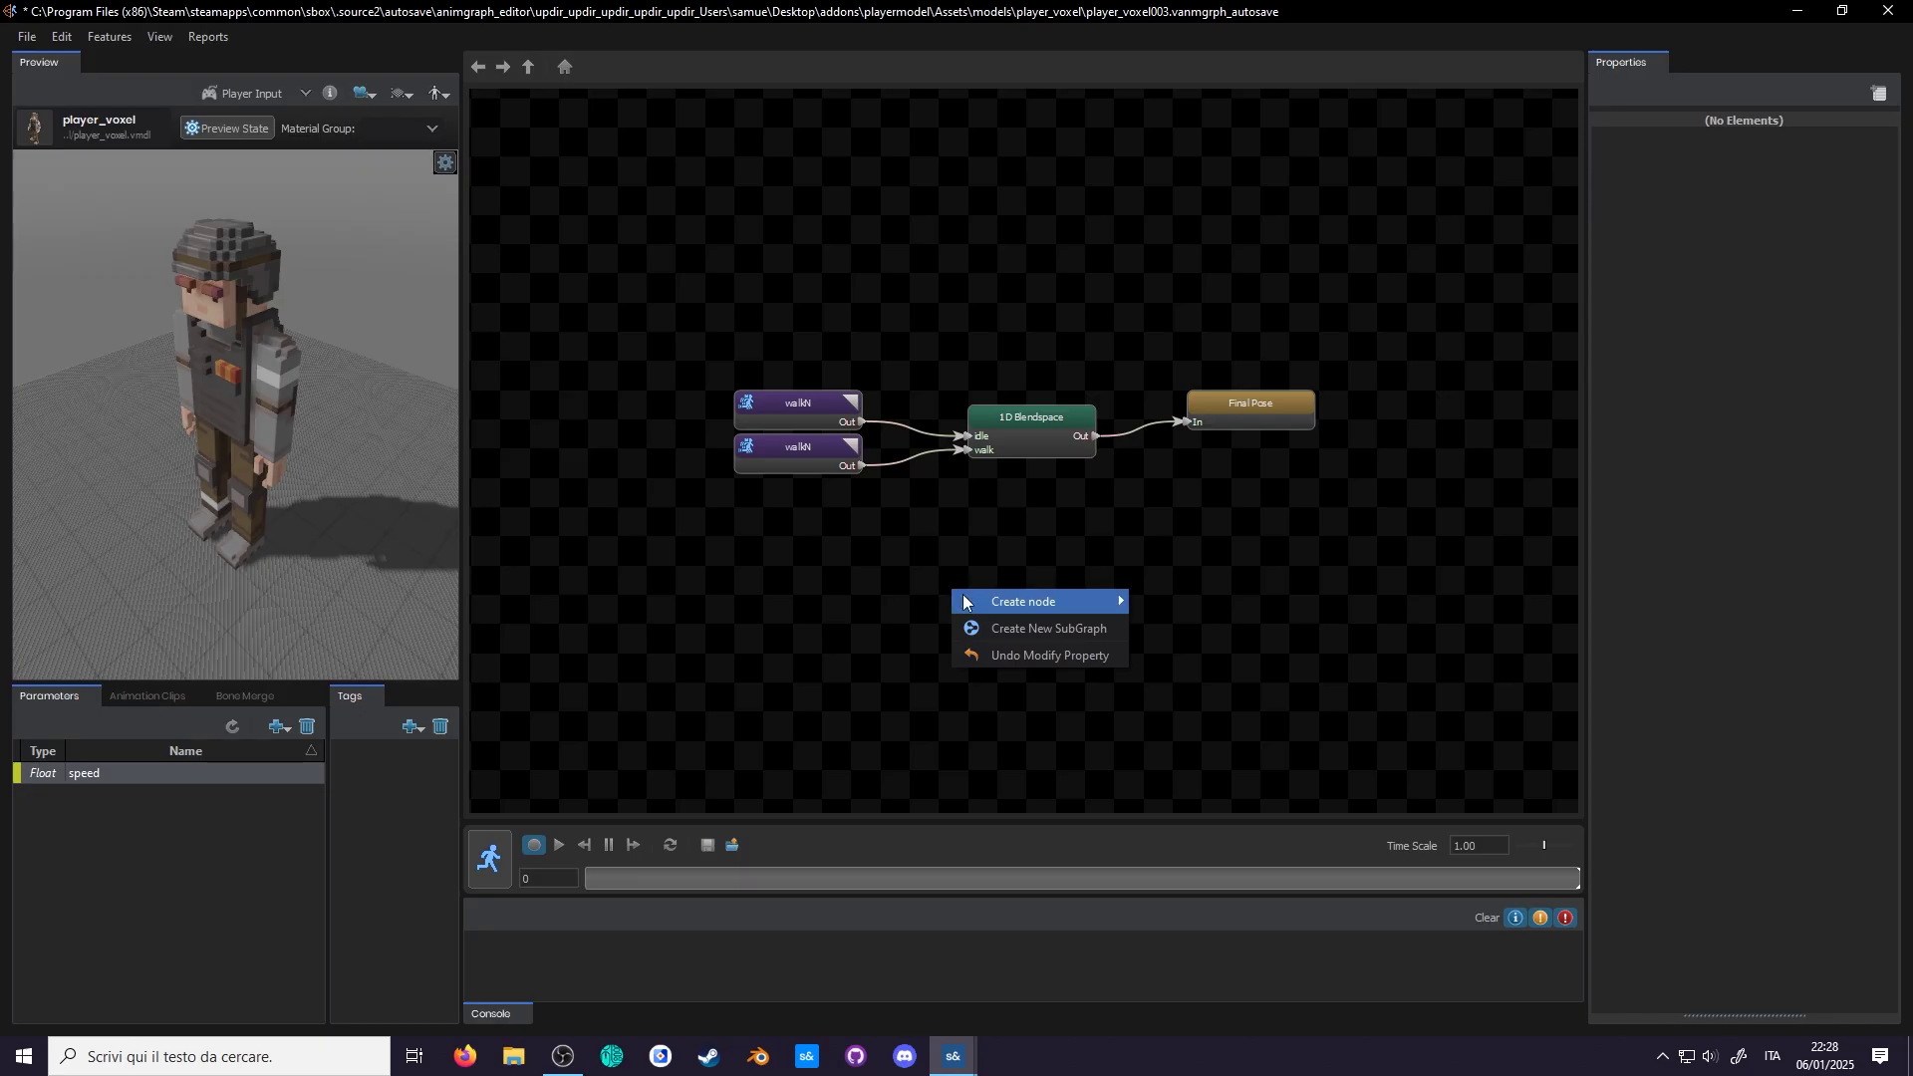
Step: Create a Cycle Control node and place it just below the 1D Blendspace
{"action": "mouse_move", "coordinate": [1001, 604]}
{"action": "type", "text": "cyc"}
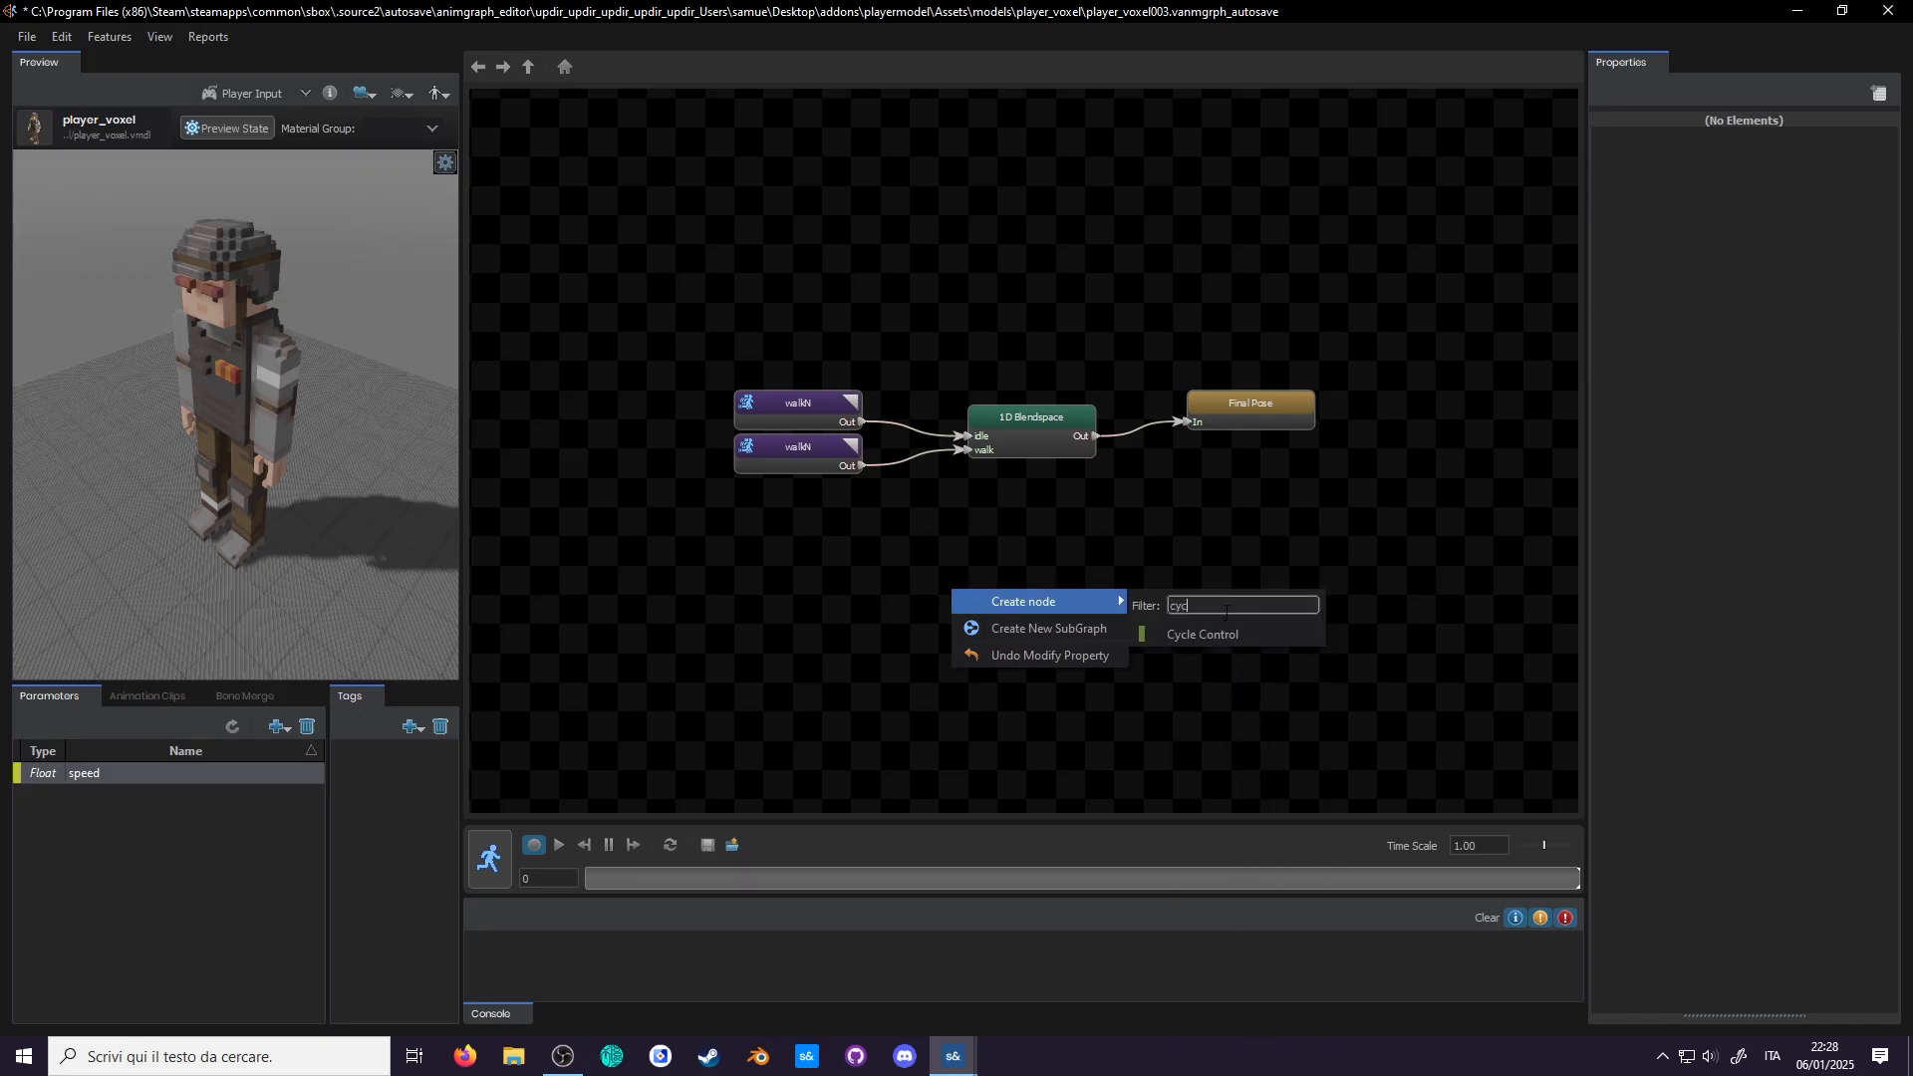
{"action": "left_click", "coordinate": [1231, 634]}
{"action": "left_click_drag", "start_coordinate": [1016, 600], "coordinate": [1033, 505]}
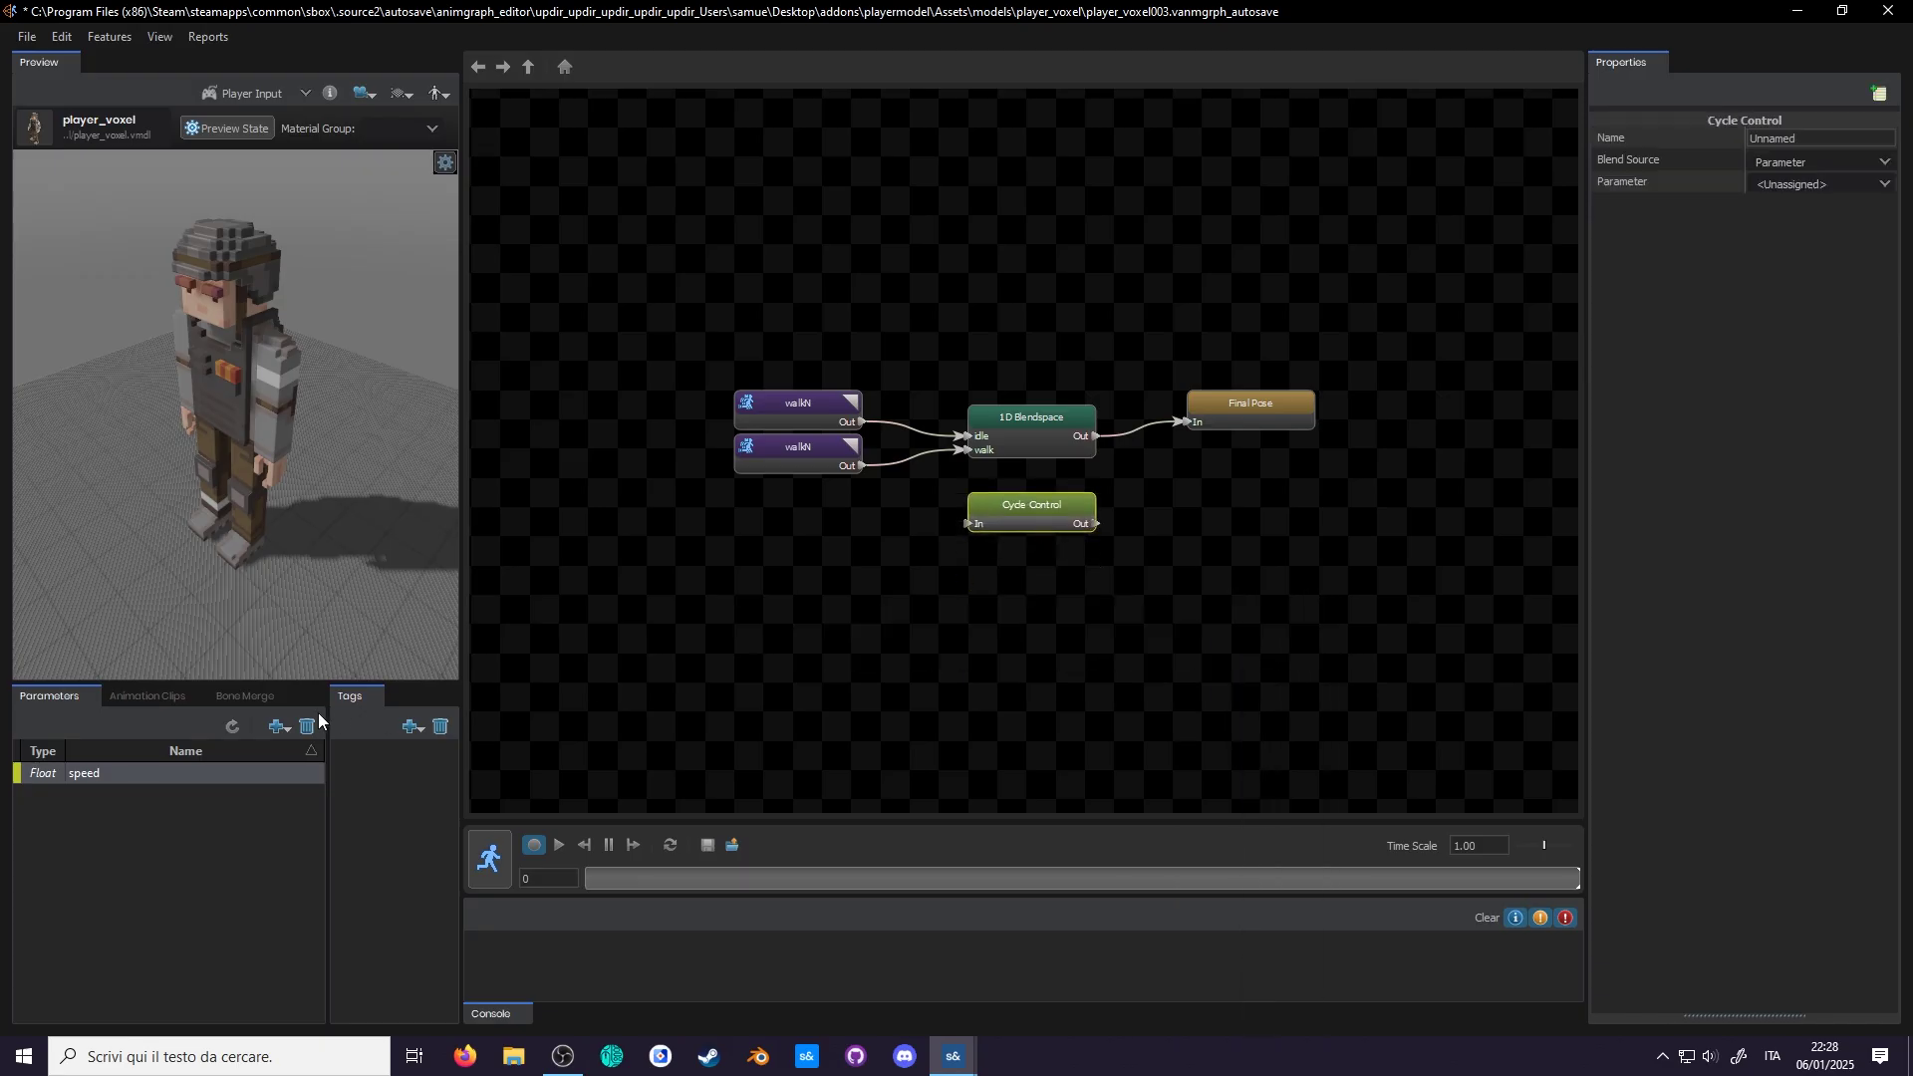
Step: Add a Float parameter named cycle to the animgraph
{"action": "left_click", "coordinate": [279, 727]}
{"action": "left_click", "coordinate": [319, 775]}
{"action": "type", "text": "cycle"}
{"action": "key", "text": "Return"}
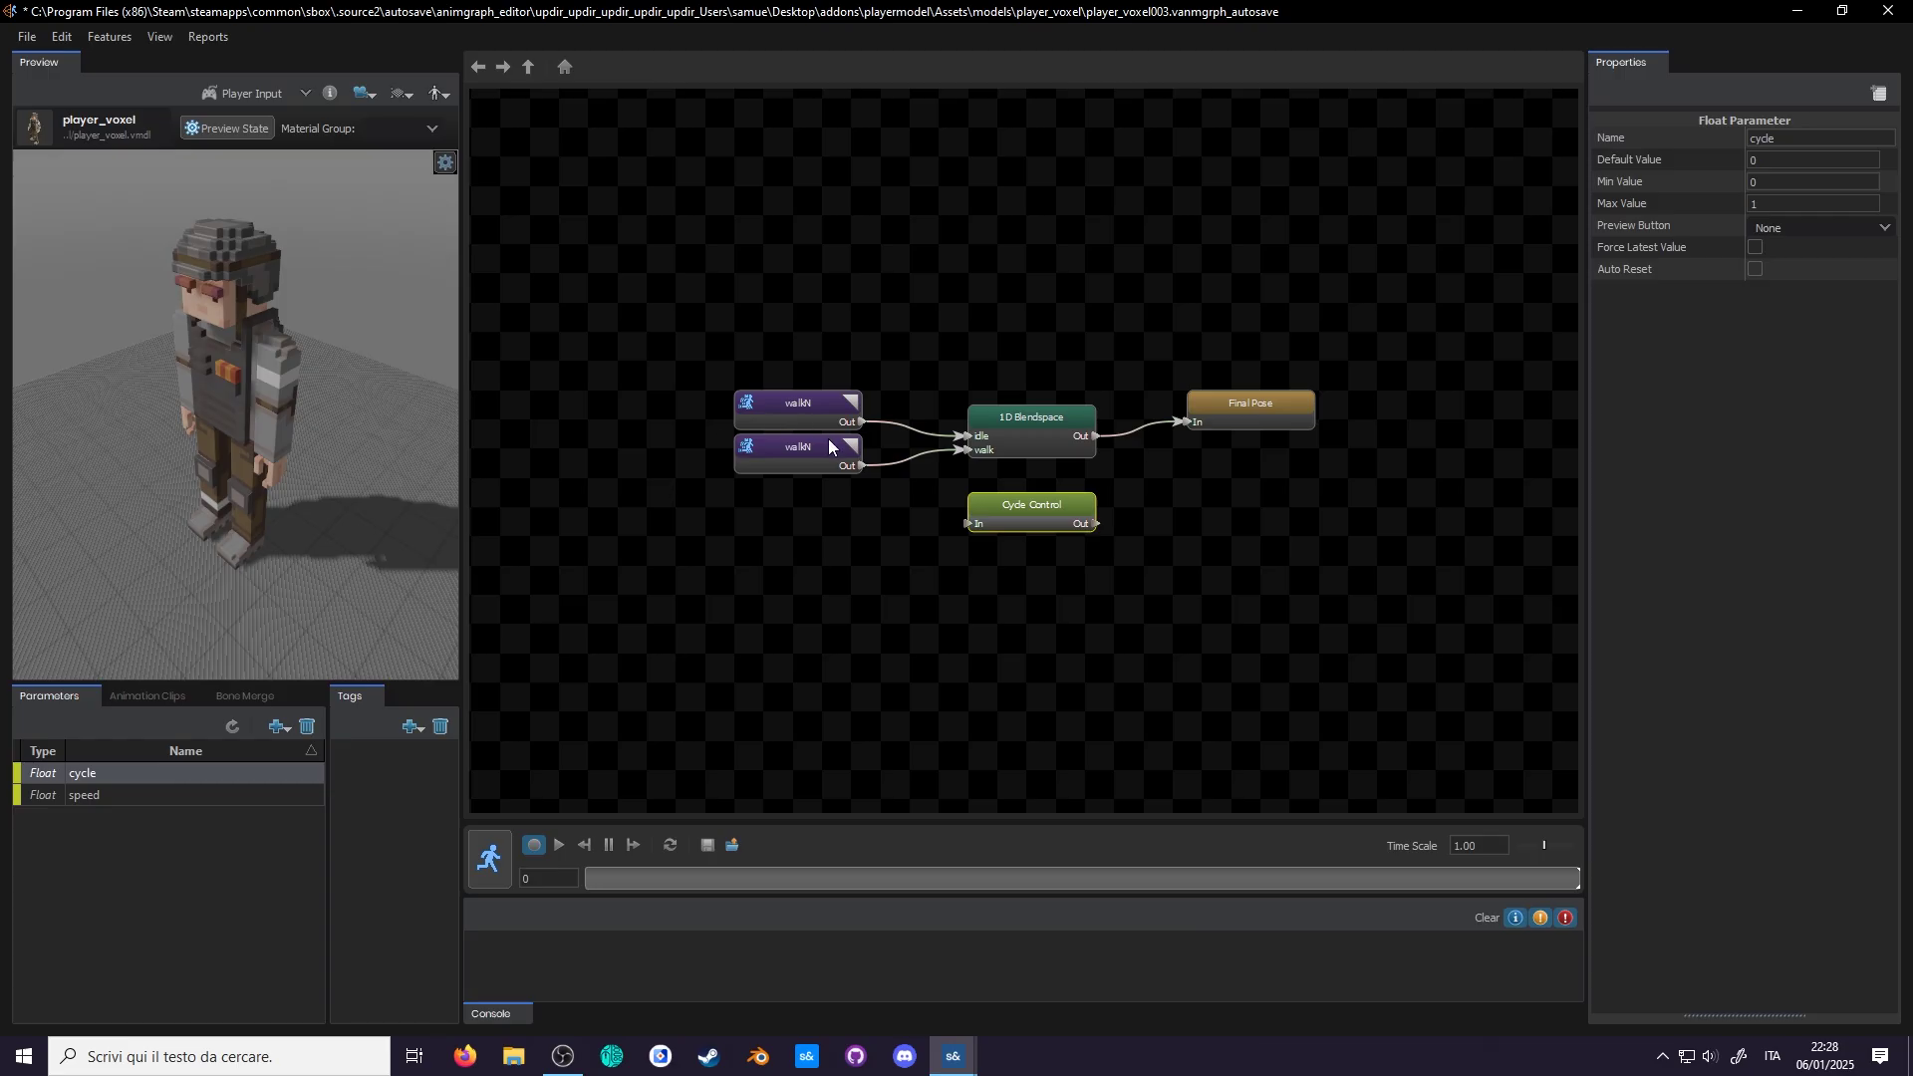
Step: Connect the lower walkN clip through Cycle Control to Final Pose and assign cycle as the node's Parameter
{"action": "left_click_drag", "start_coordinate": [862, 465], "coordinate": [969, 524]}
{"action": "left_click_drag", "start_coordinate": [1096, 524], "coordinate": [1191, 422]}
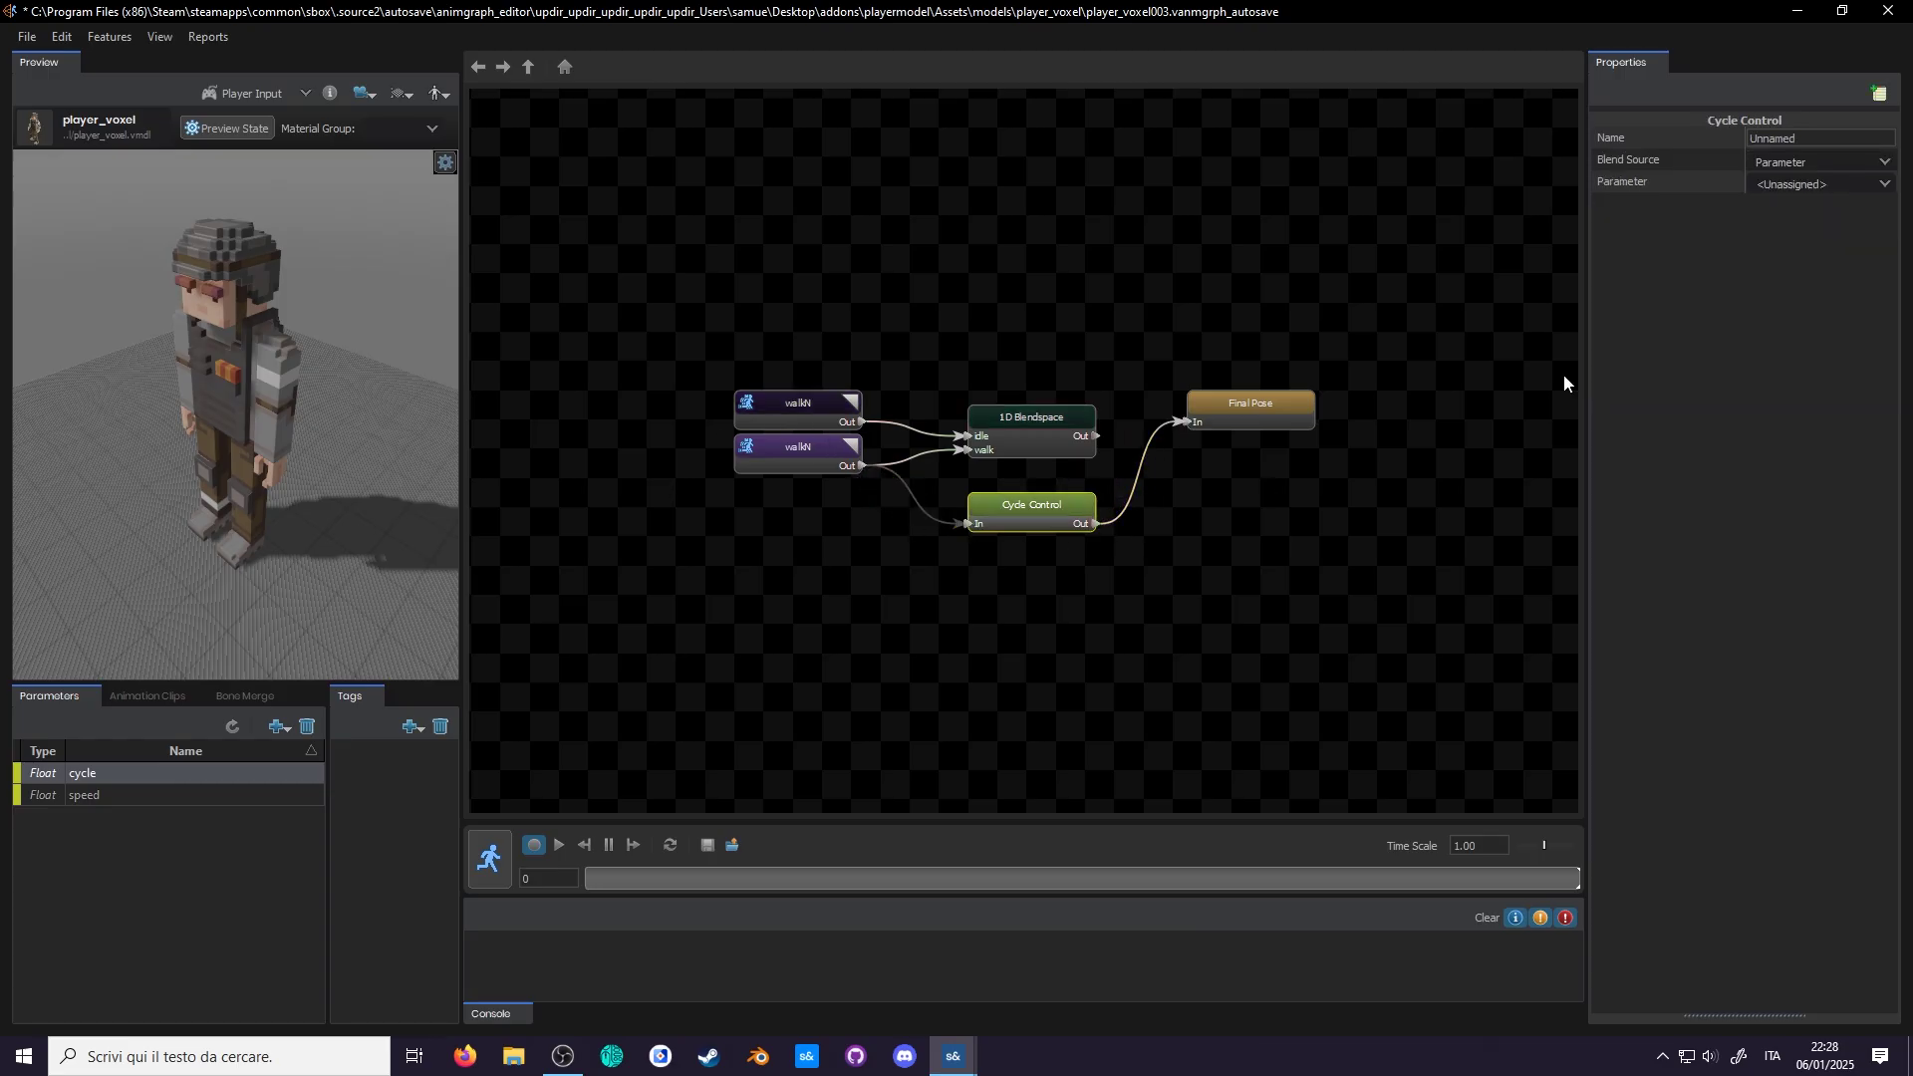
{"action": "left_click", "coordinate": [1878, 185]}
{"action": "left_click", "coordinate": [1779, 209]}
Step: Preview the Cycle Control node while sweeping the cycle parameter through its range, and stop the preview
{"action": "left_click", "coordinate": [513, 868]}
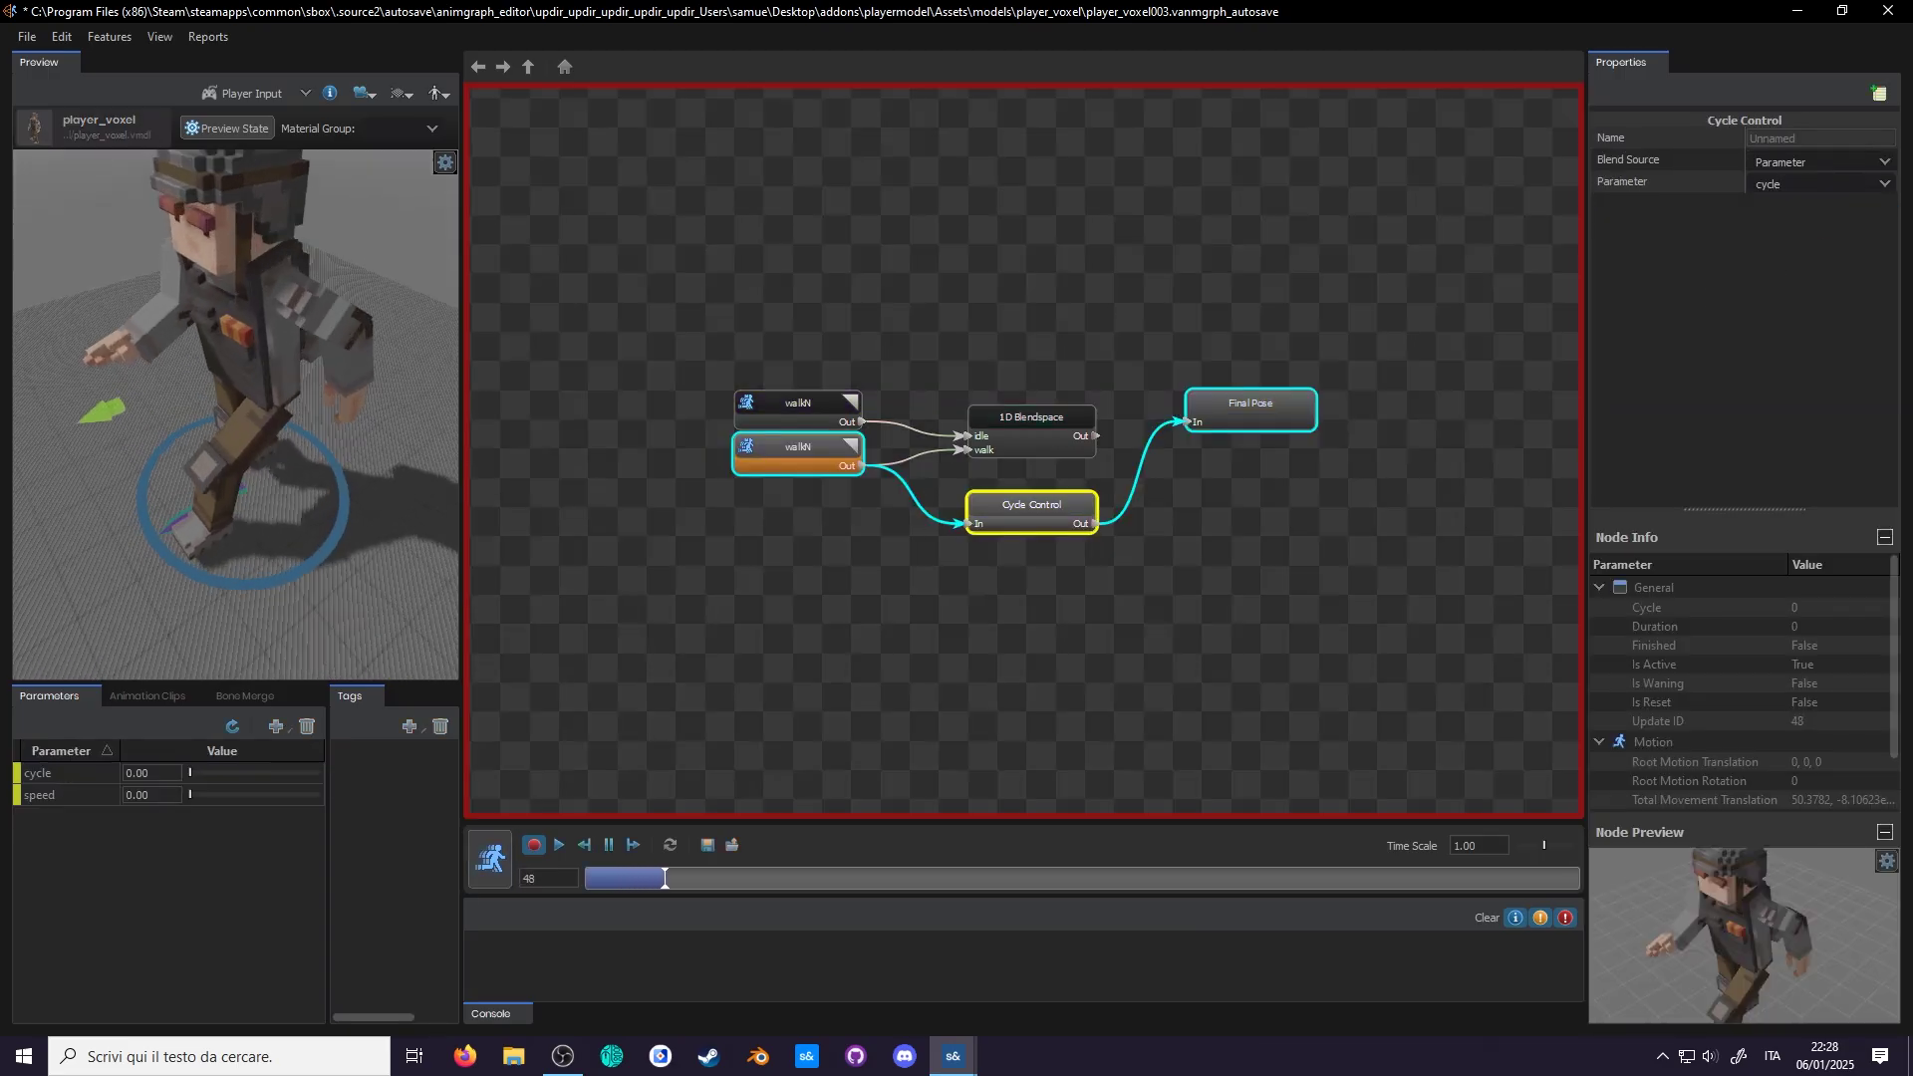
{"action": "left_click_drag", "start_coordinate": [190, 770], "coordinate": [333, 777]}
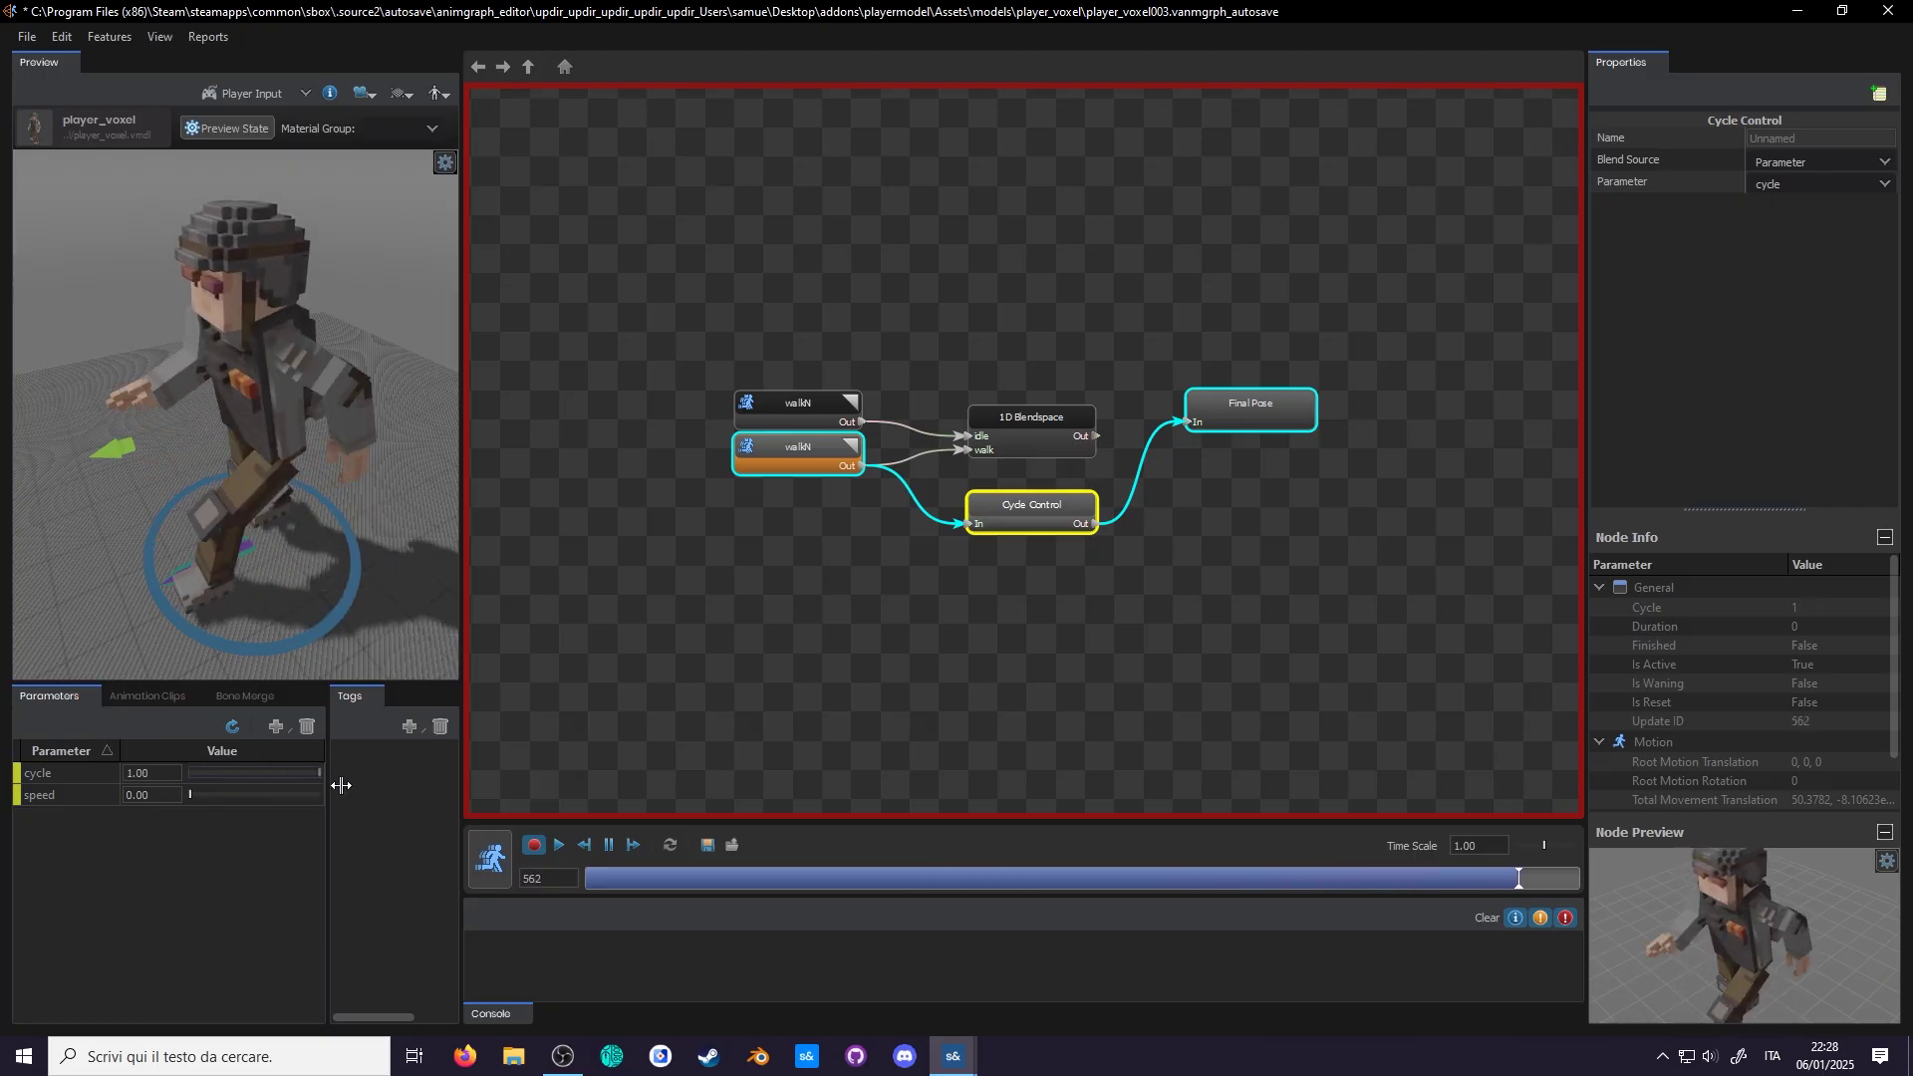
{"action": "left_click", "coordinate": [490, 857]}
Step: Delete the 1D Blendspace and Cycle Control nodes from the graph
{"action": "key", "text": "Delete"}
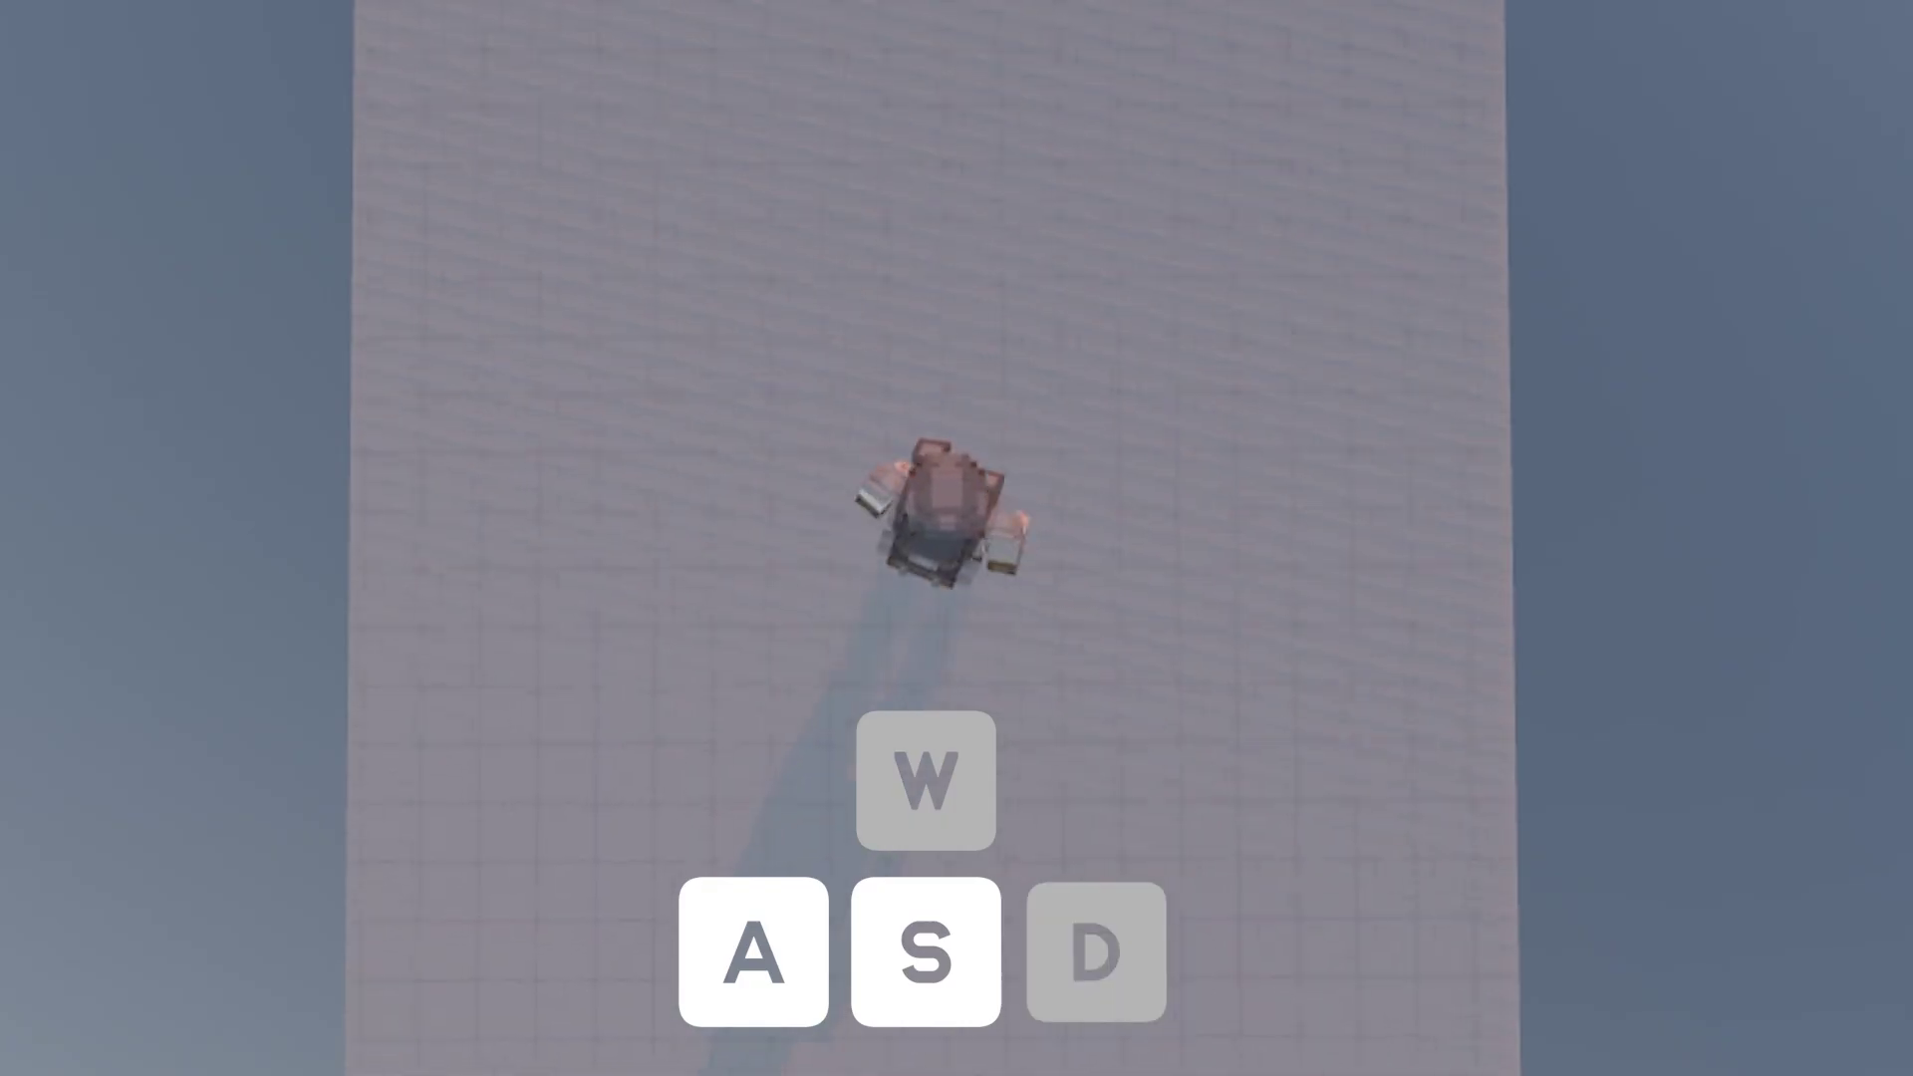
{"action": "key", "text": "s"}
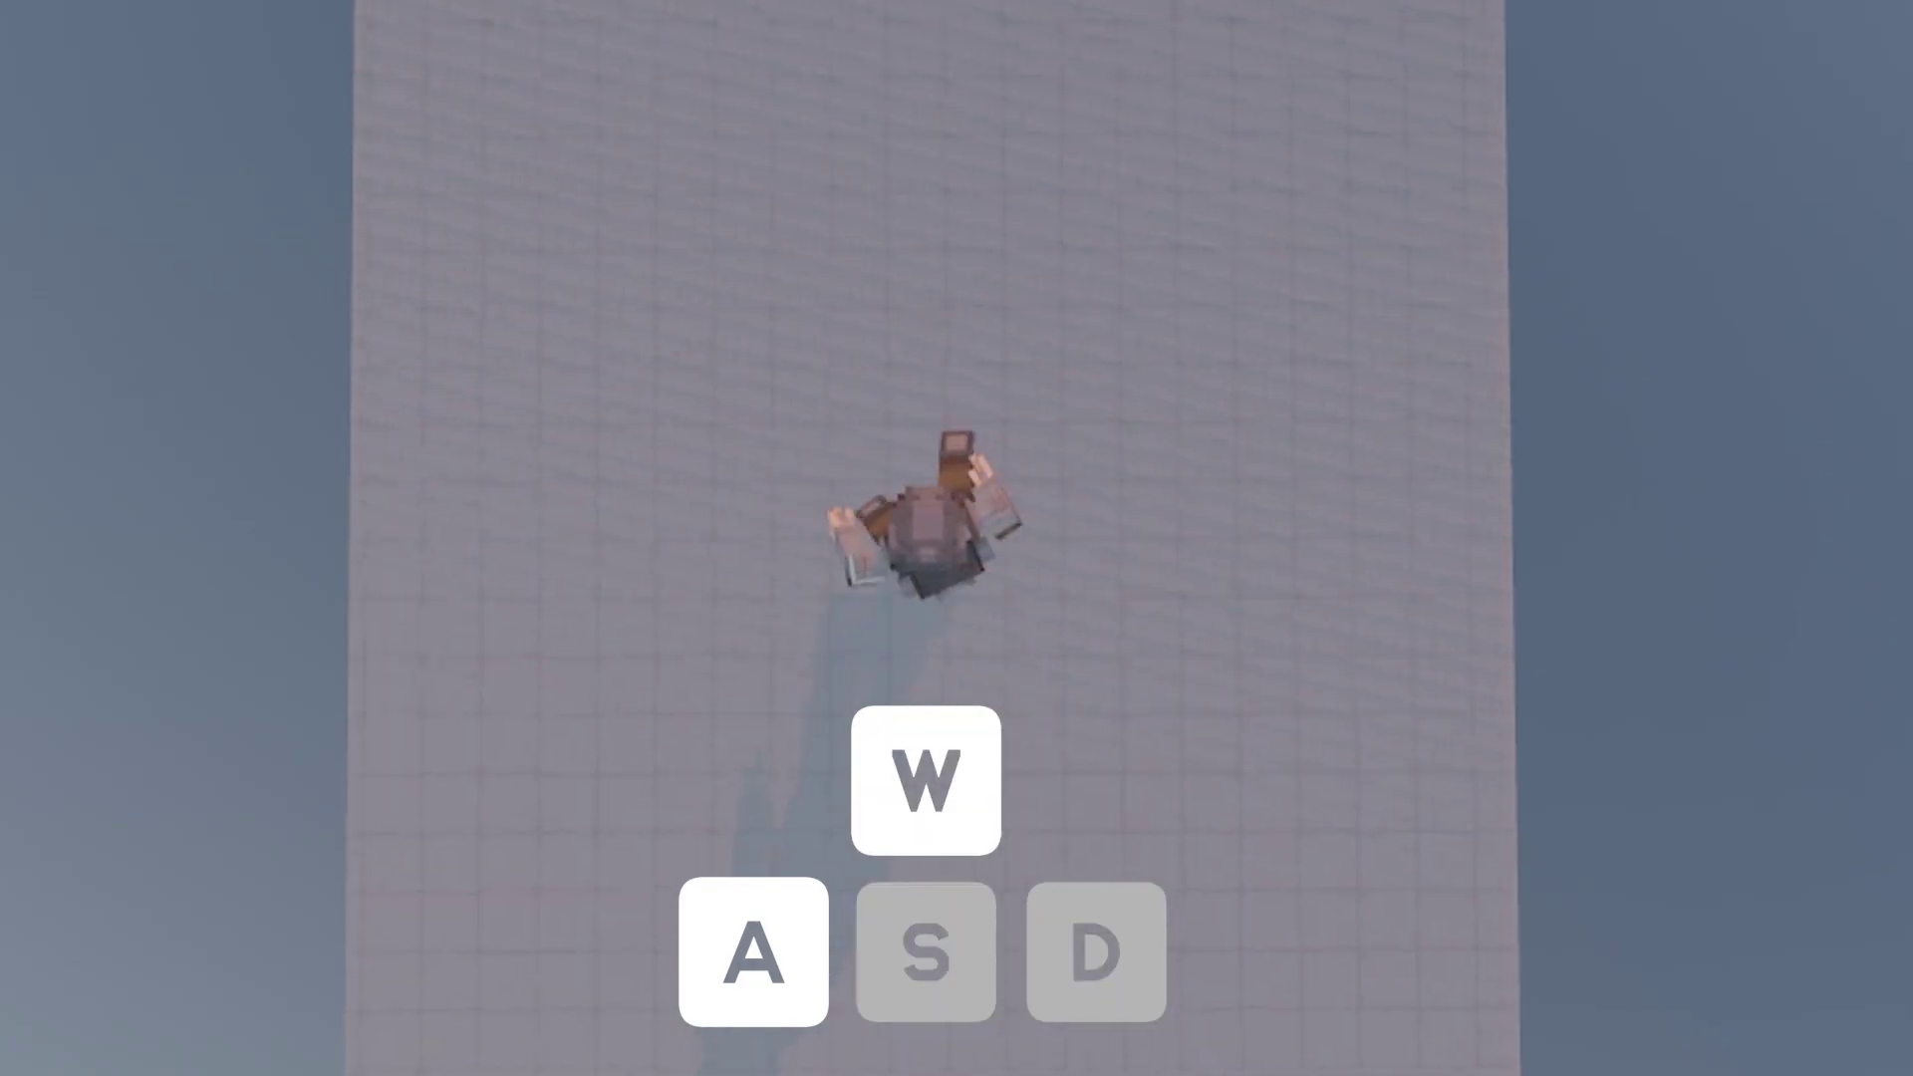
{"action": "key", "text": "a"}
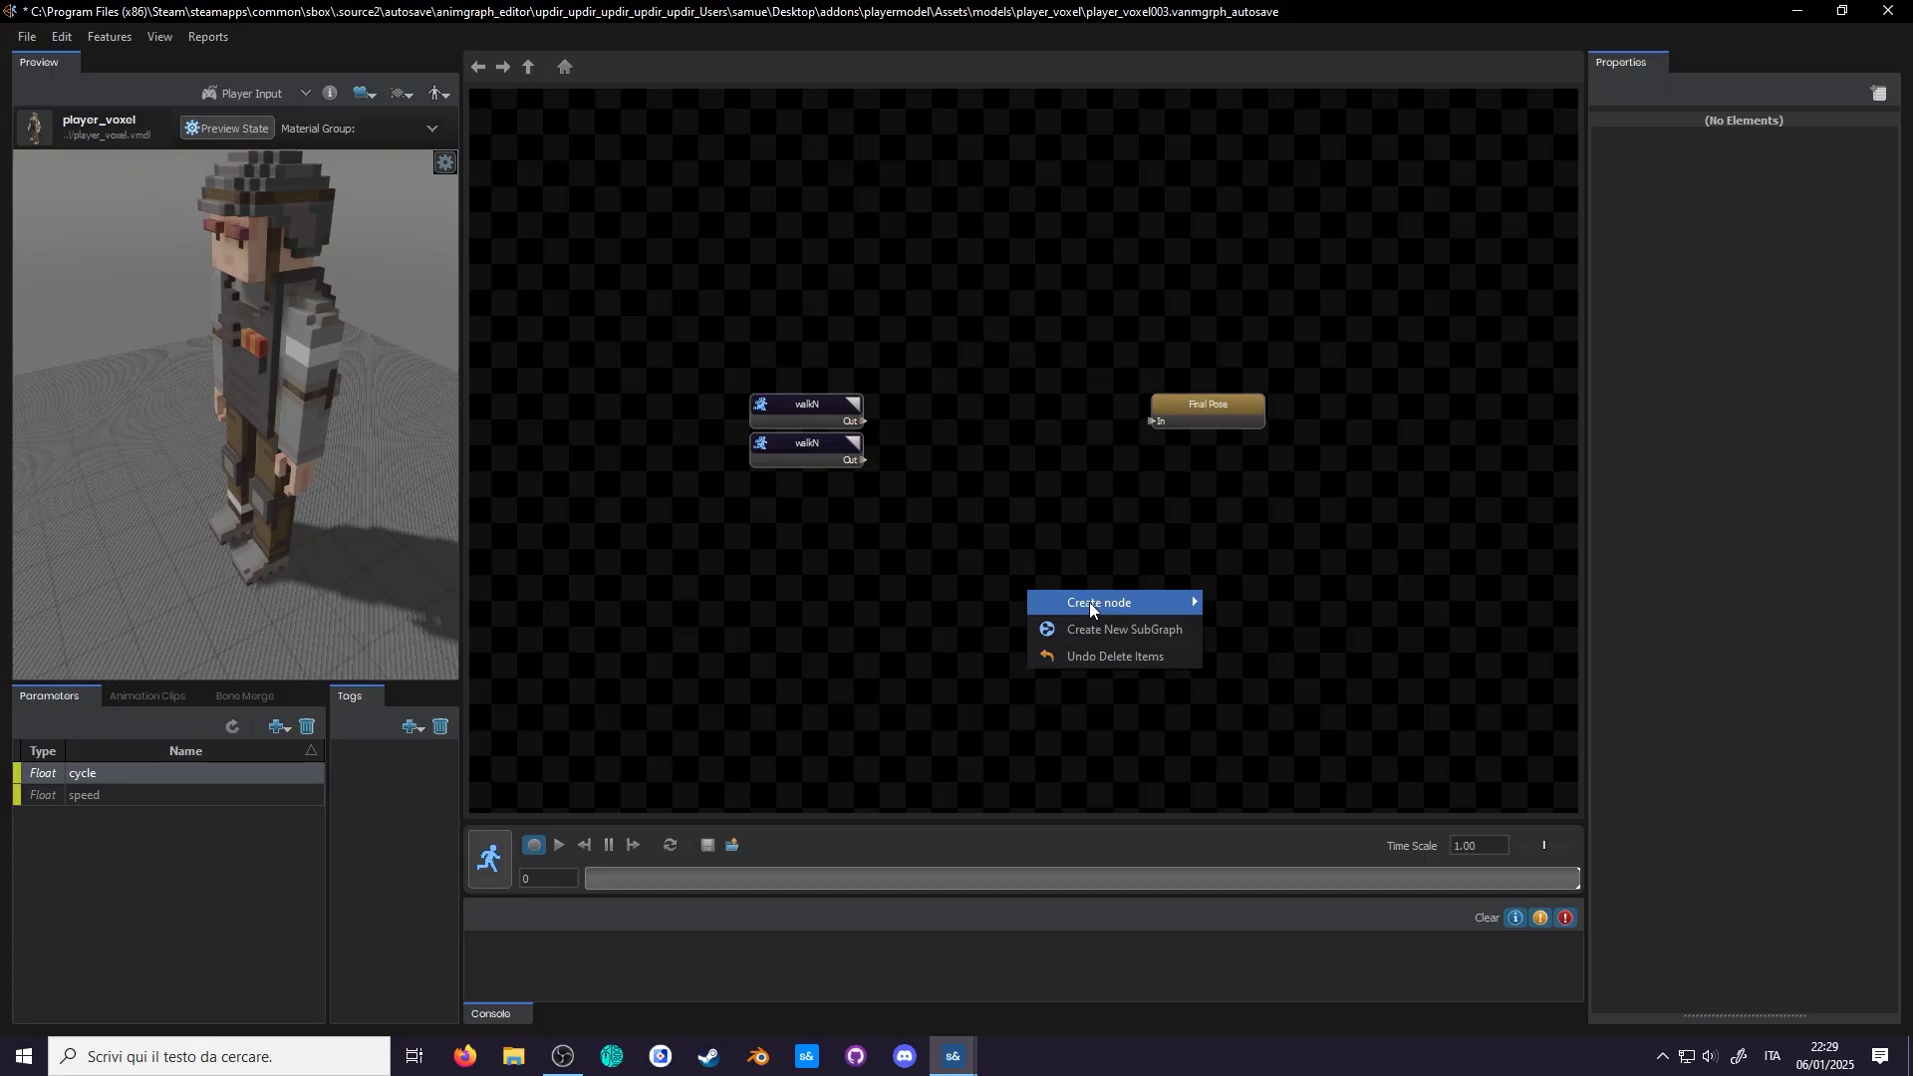
Step: Create a 2D Blendspace node in the empty area below the walkN clips and Final Pose
{"action": "mouse_move", "coordinate": [1090, 601]}
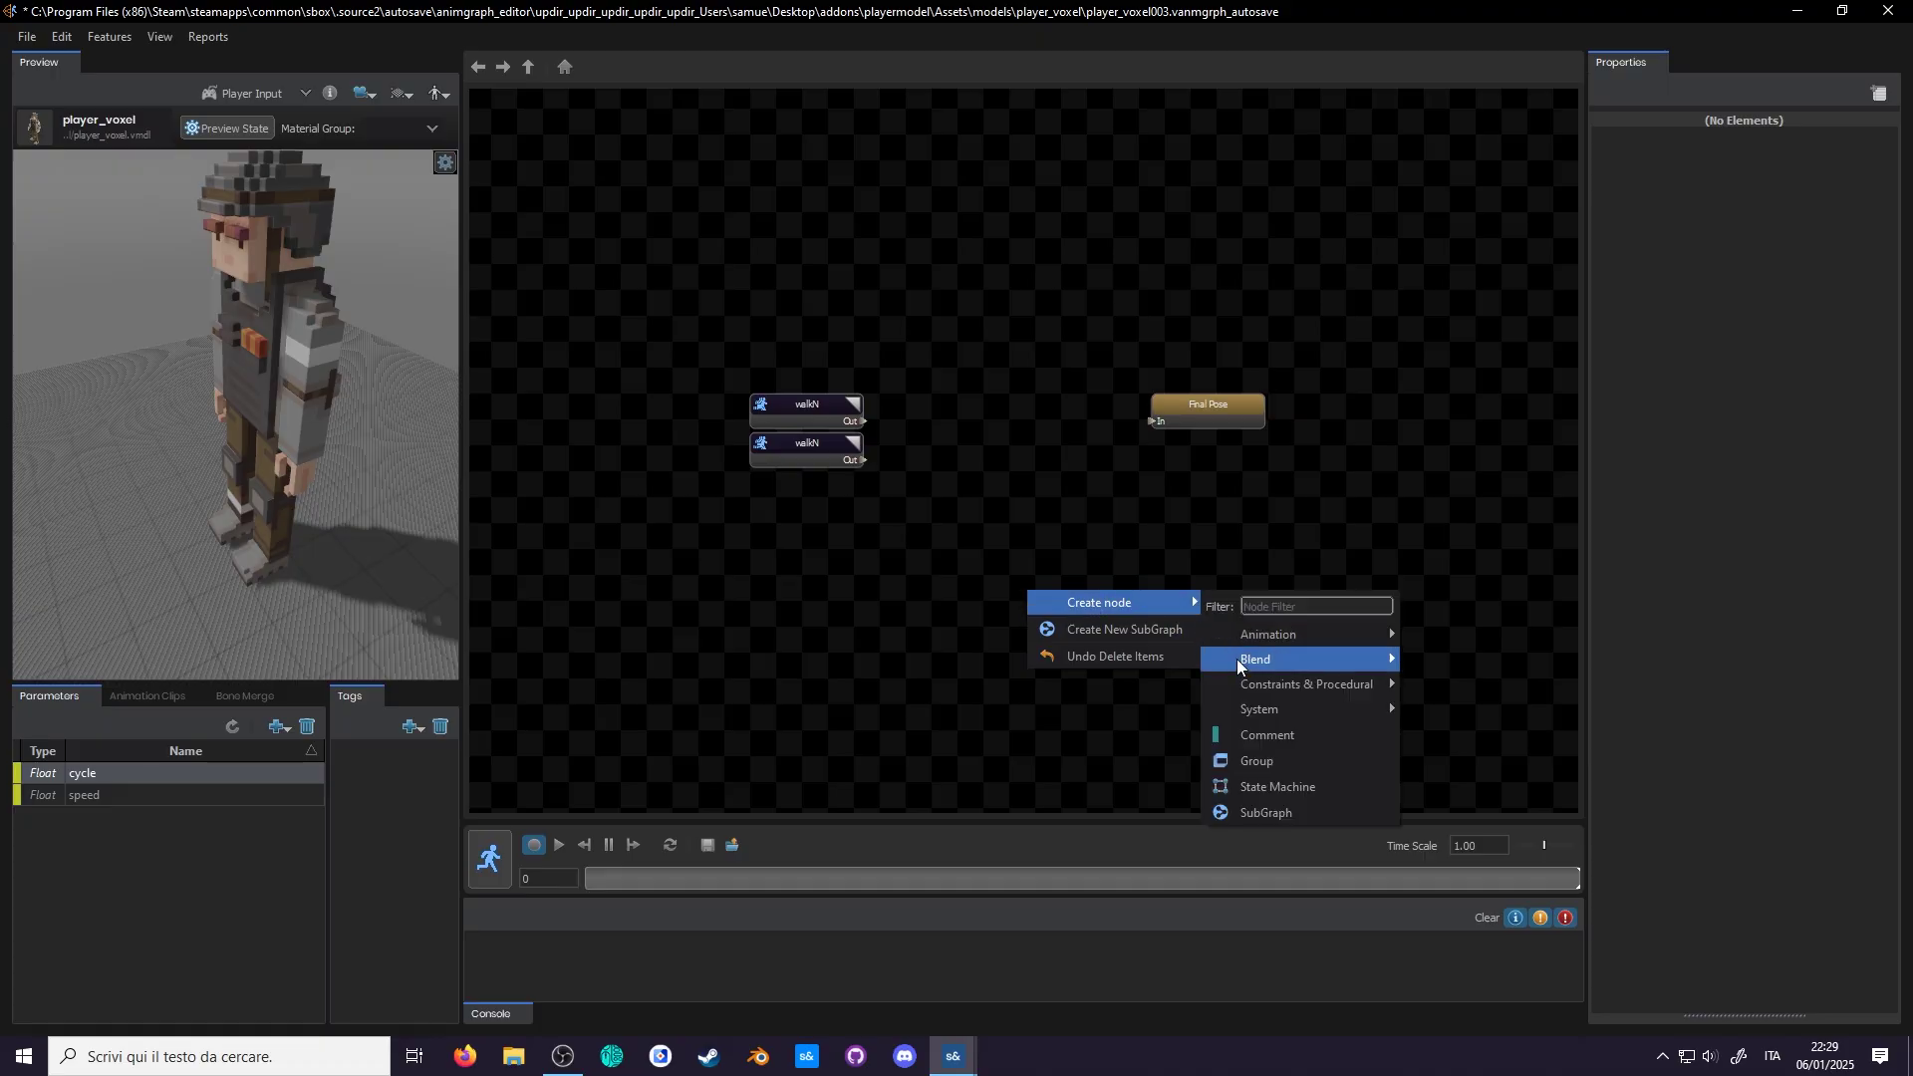
{"action": "mouse_move", "coordinate": [1235, 660]}
{"action": "left_click", "coordinate": [1485, 710]}
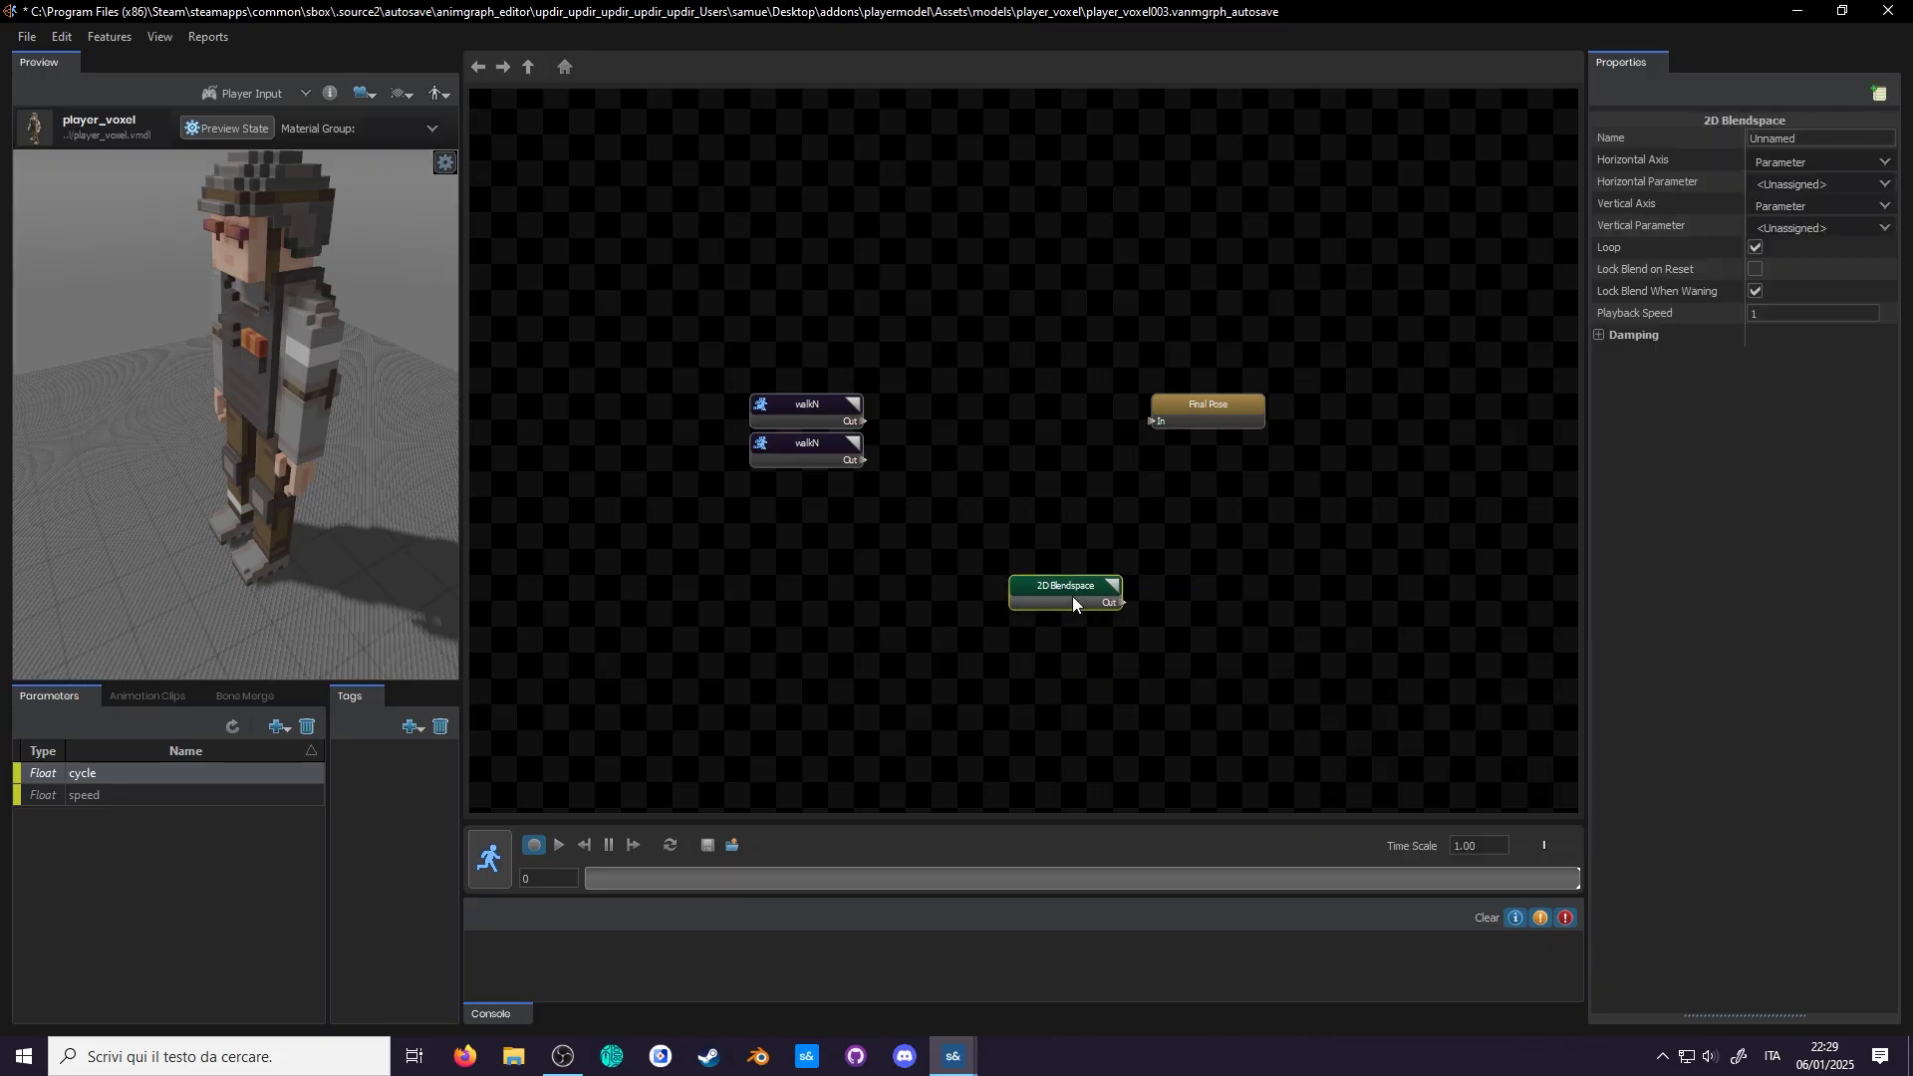
{"action": "left_click_drag", "start_coordinate": [1072, 596], "coordinate": [1046, 569]}
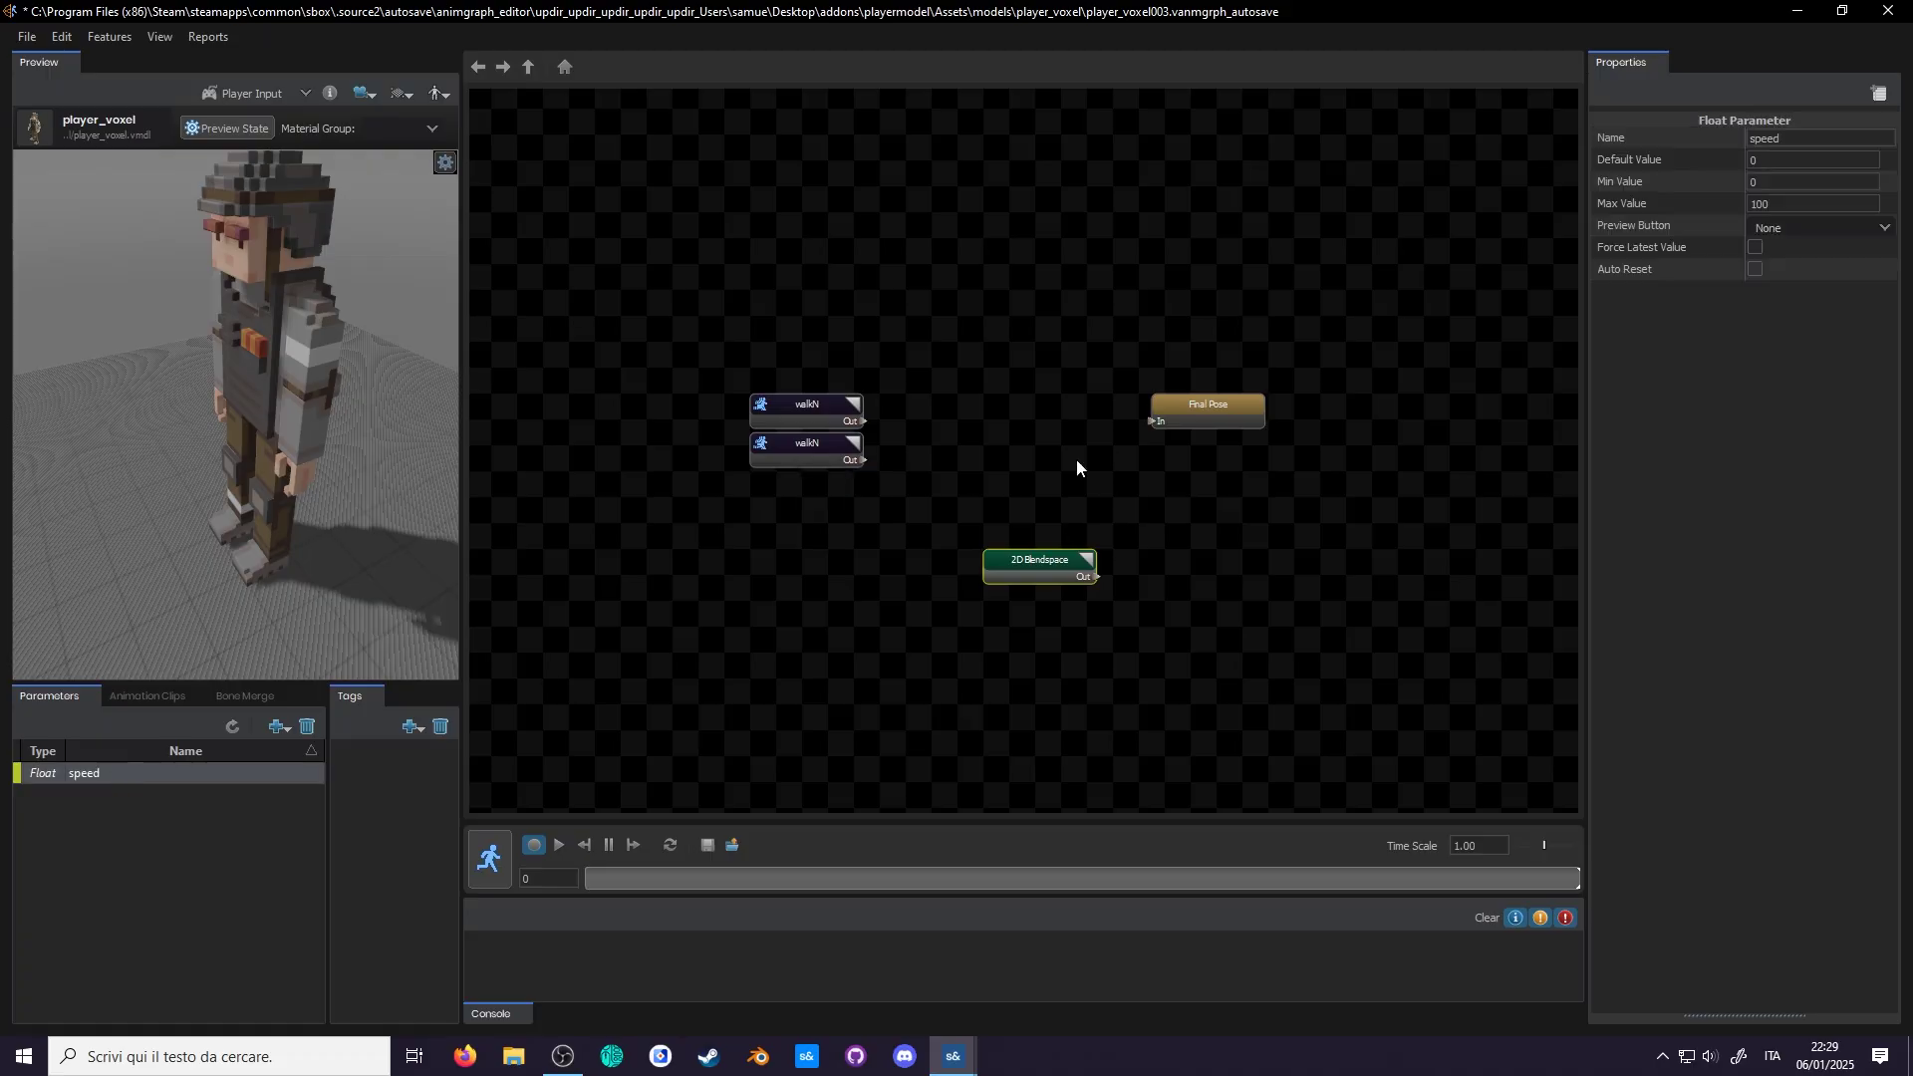
Step: Rename the speed parameter to move_x and add a Float parameter named move_y with a Max Value of 100
{"action": "left_click", "coordinate": [1618, 138]}
{"action": "type", "text": "move_x"}
{"action": "left_click", "coordinate": [283, 727]}
{"action": "left_click", "coordinate": [297, 829]}
{"action": "type", "text": "move"}
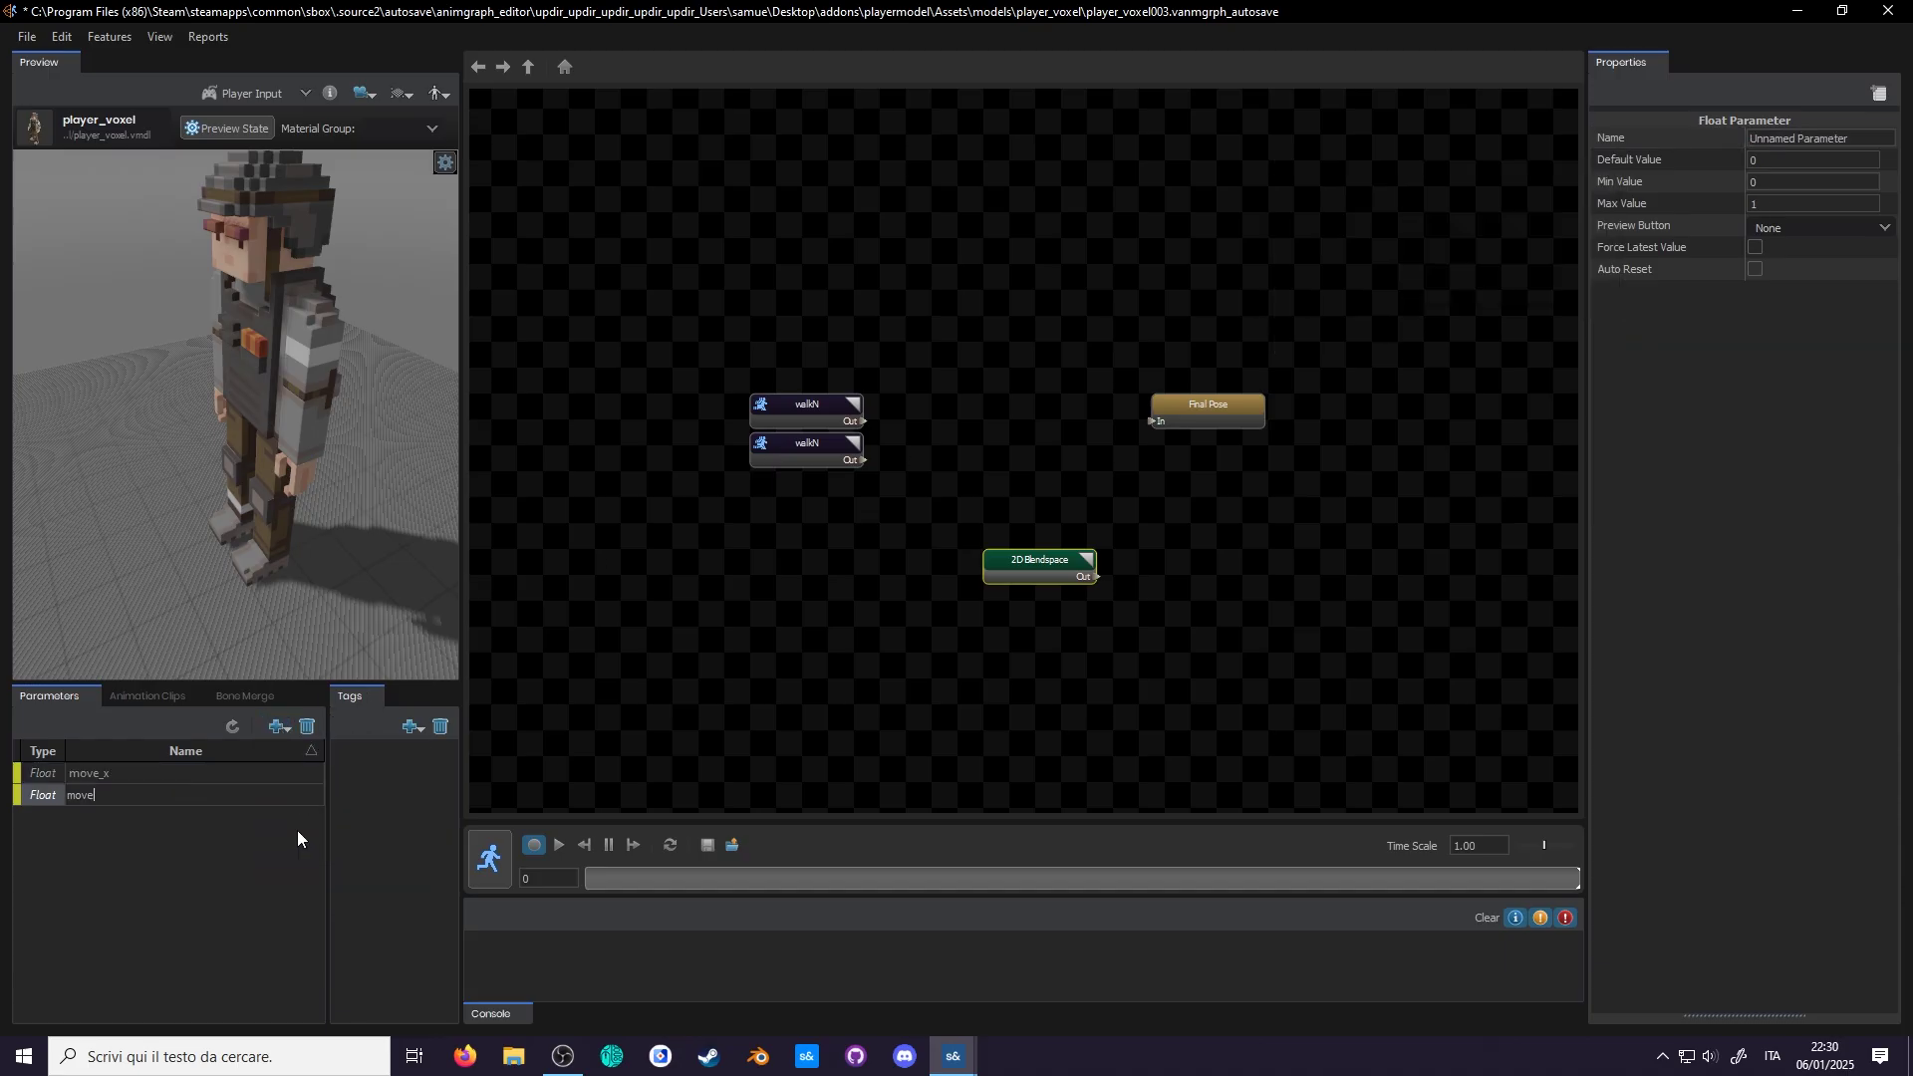
{"action": "type", "text": "_y"}
{"action": "key", "text": "Return"}
{"action": "left_click", "coordinate": [1813, 203]}
{"action": "type", "text": "00"}
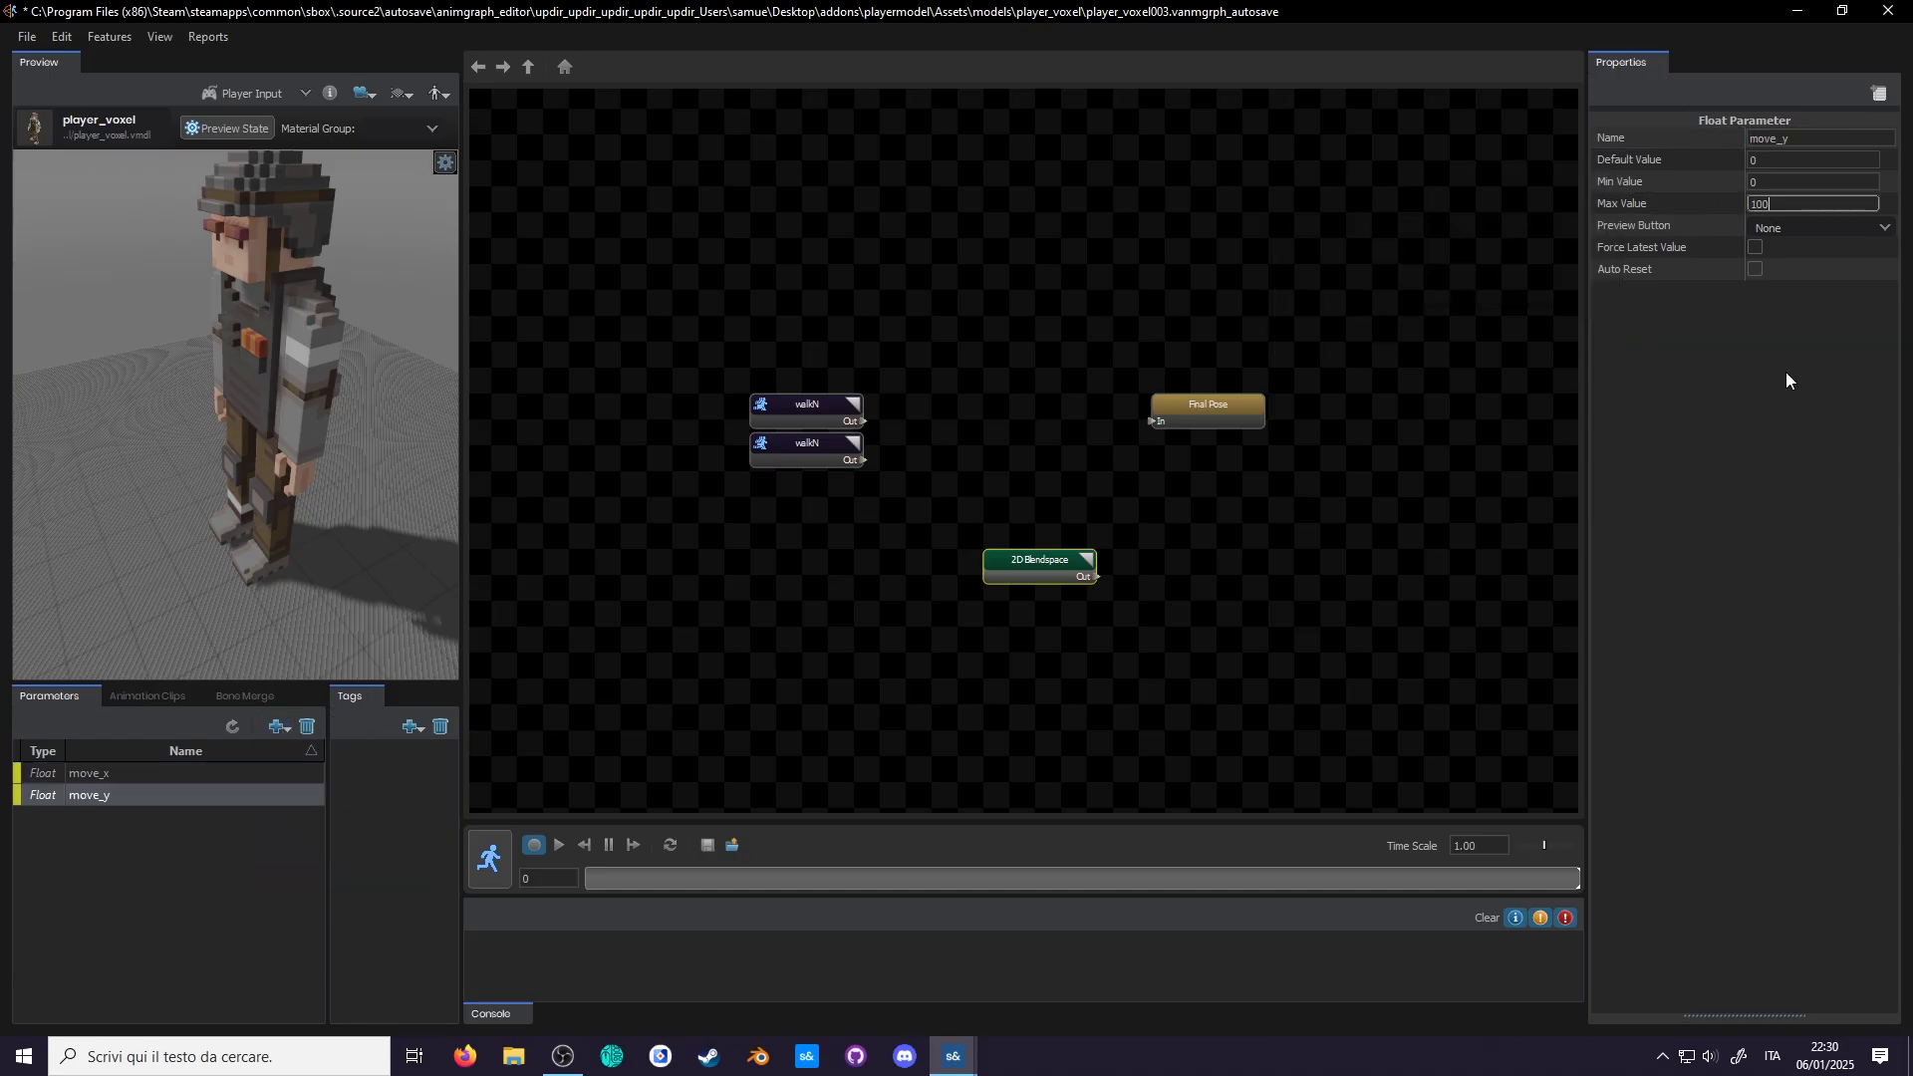
{"action": "key", "text": "Return"}
Step: Place the 2D Blendspace between the clips and Final Pose, with move_y as Horizontal Parameter and move_x as Vertical Parameter
{"action": "left_click_drag", "start_coordinate": [1038, 570], "coordinate": [1012, 414]}
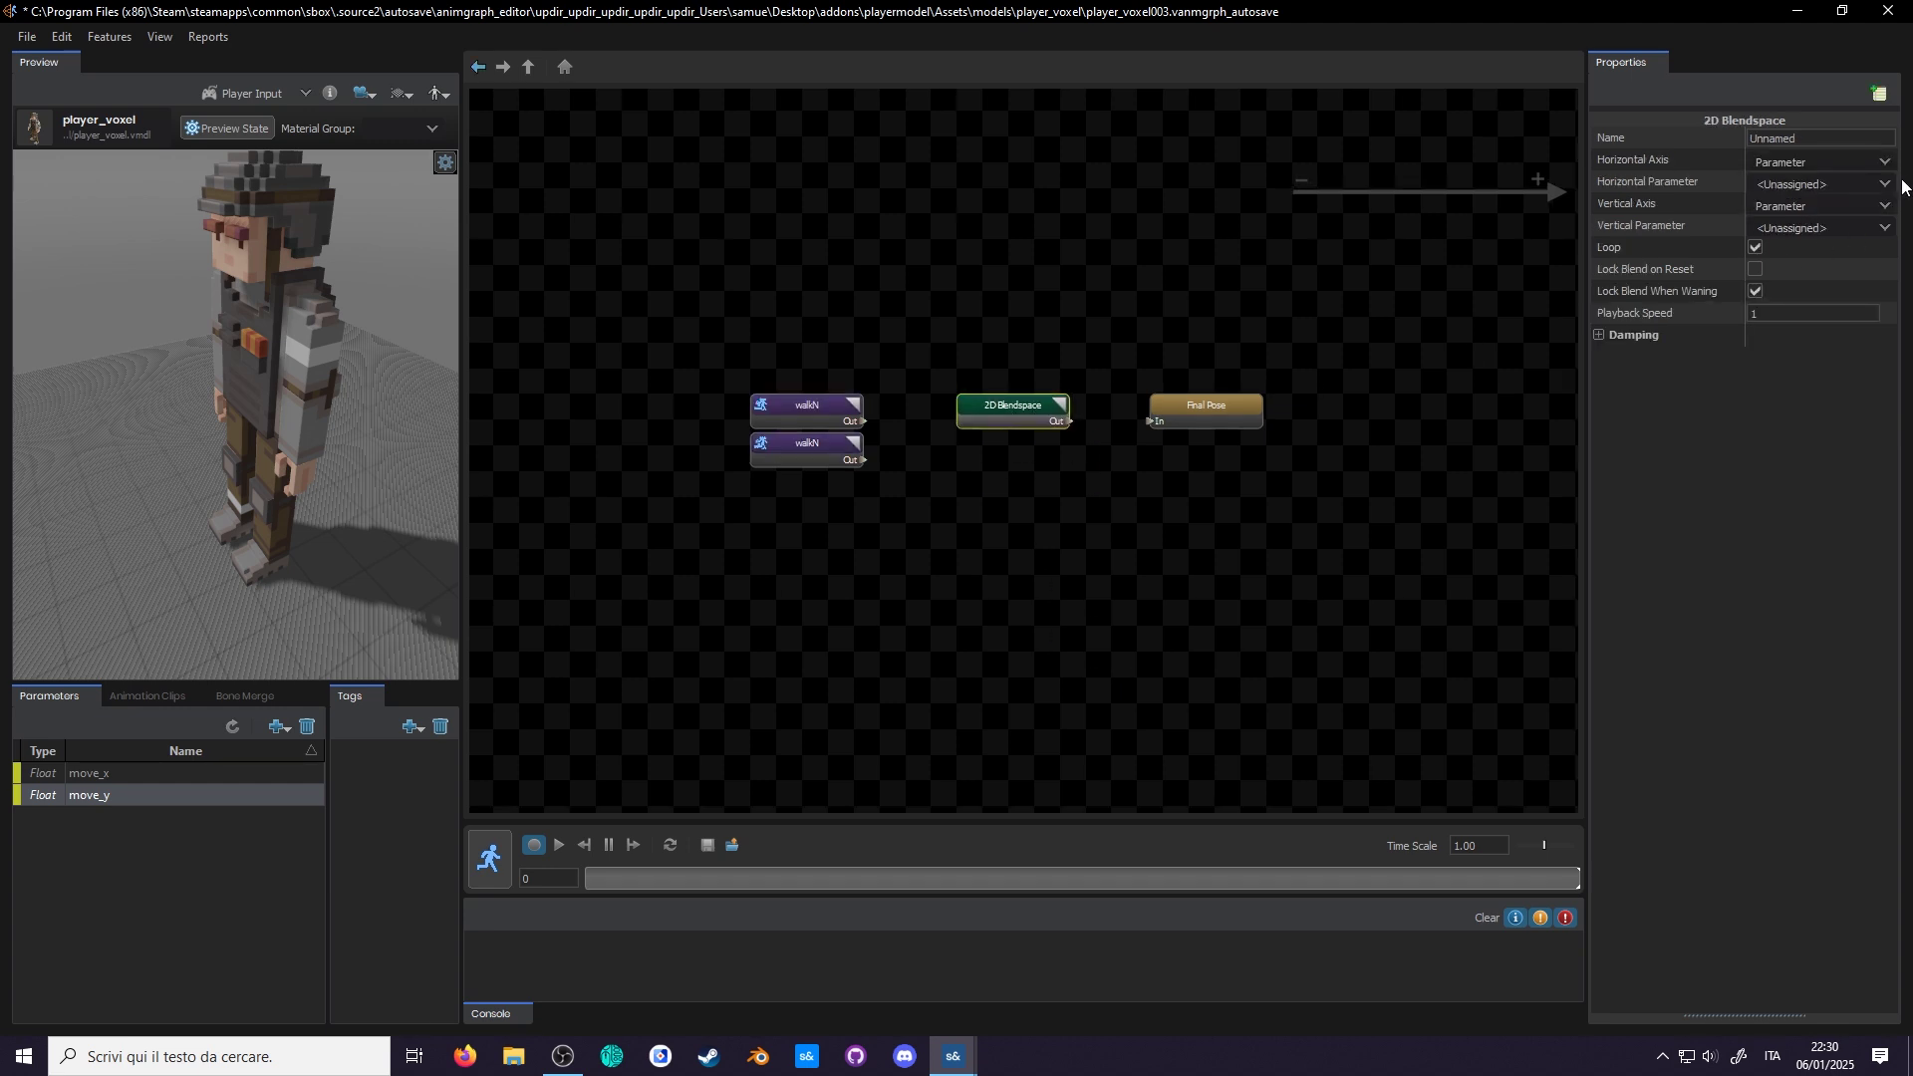
{"action": "left_click", "coordinate": [1882, 184]}
{"action": "left_click", "coordinate": [1861, 226]}
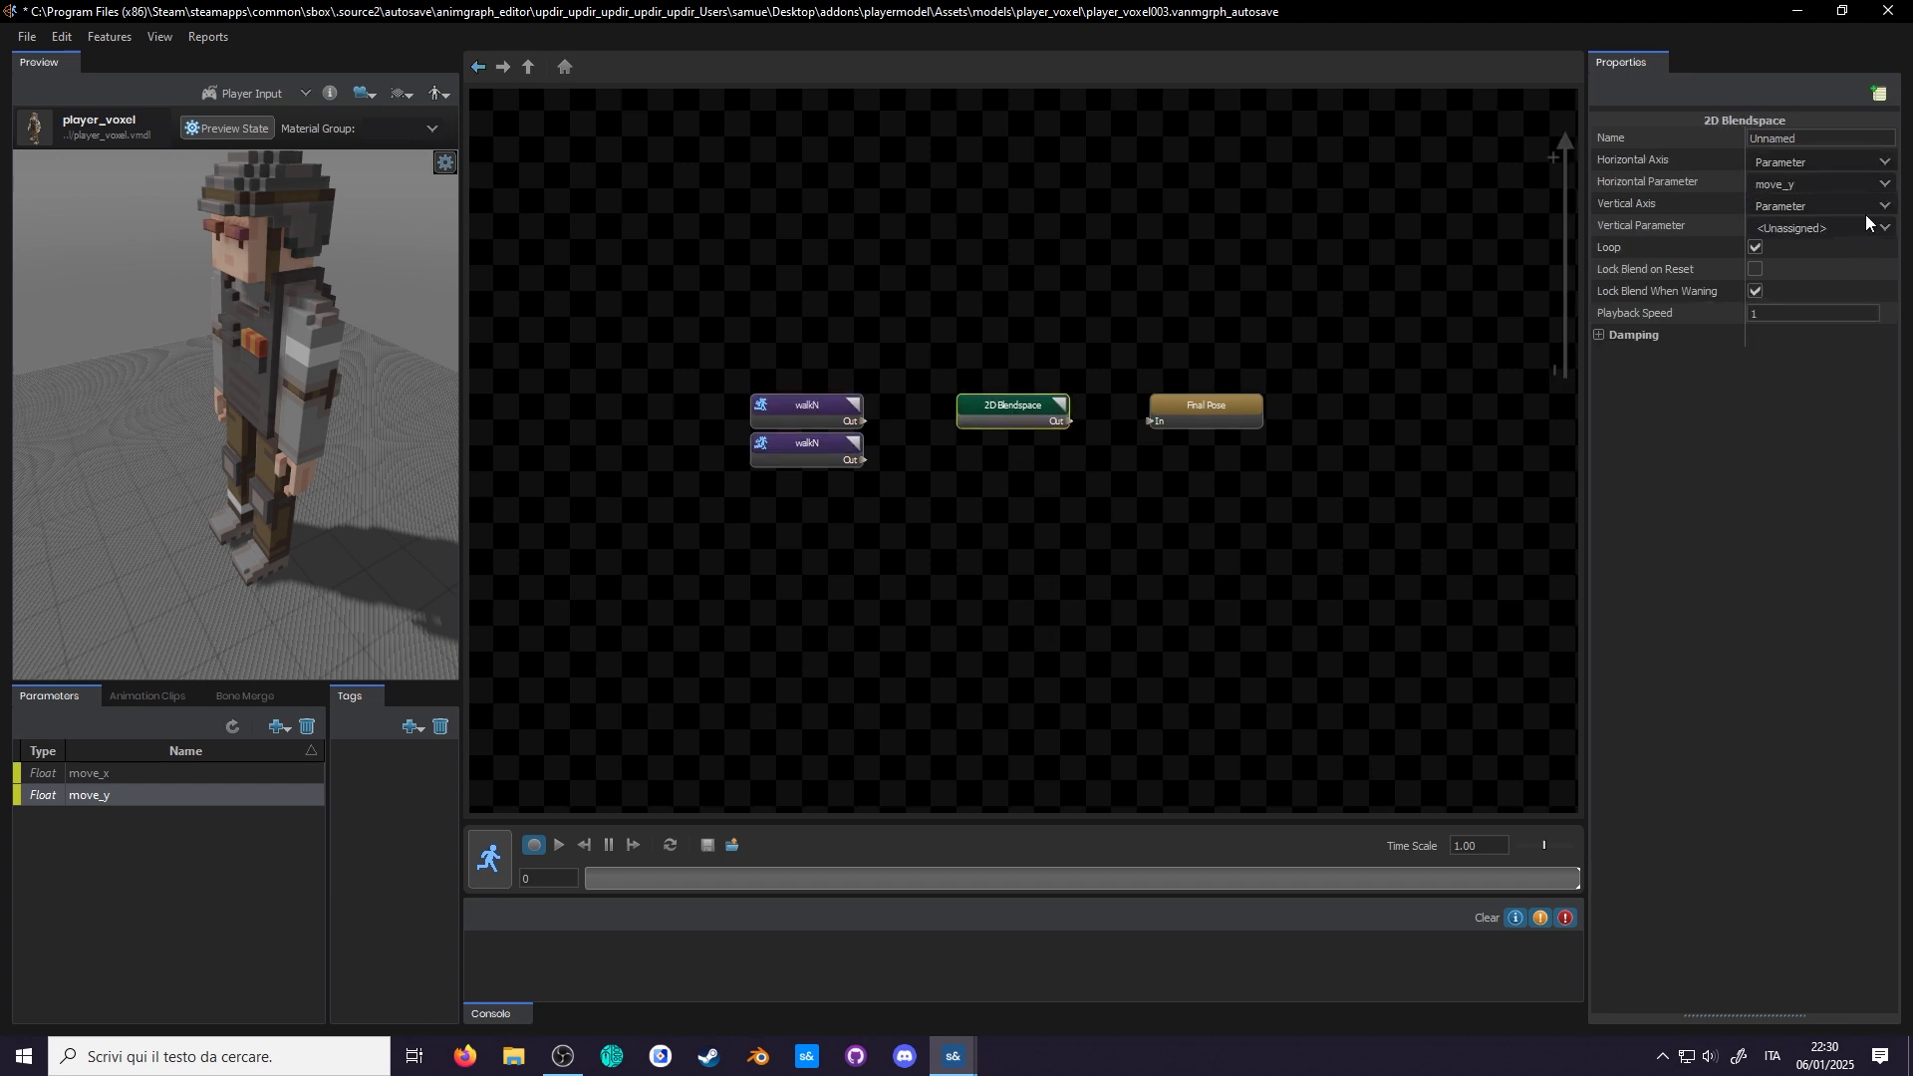
{"action": "left_click", "coordinate": [1883, 228]}
{"action": "left_click", "coordinate": [1852, 259]}
Step: Open the 2D Blendspace node and add a first clip entry assigned to the walkN animation
{"action": "double_click", "coordinate": [1001, 416]}
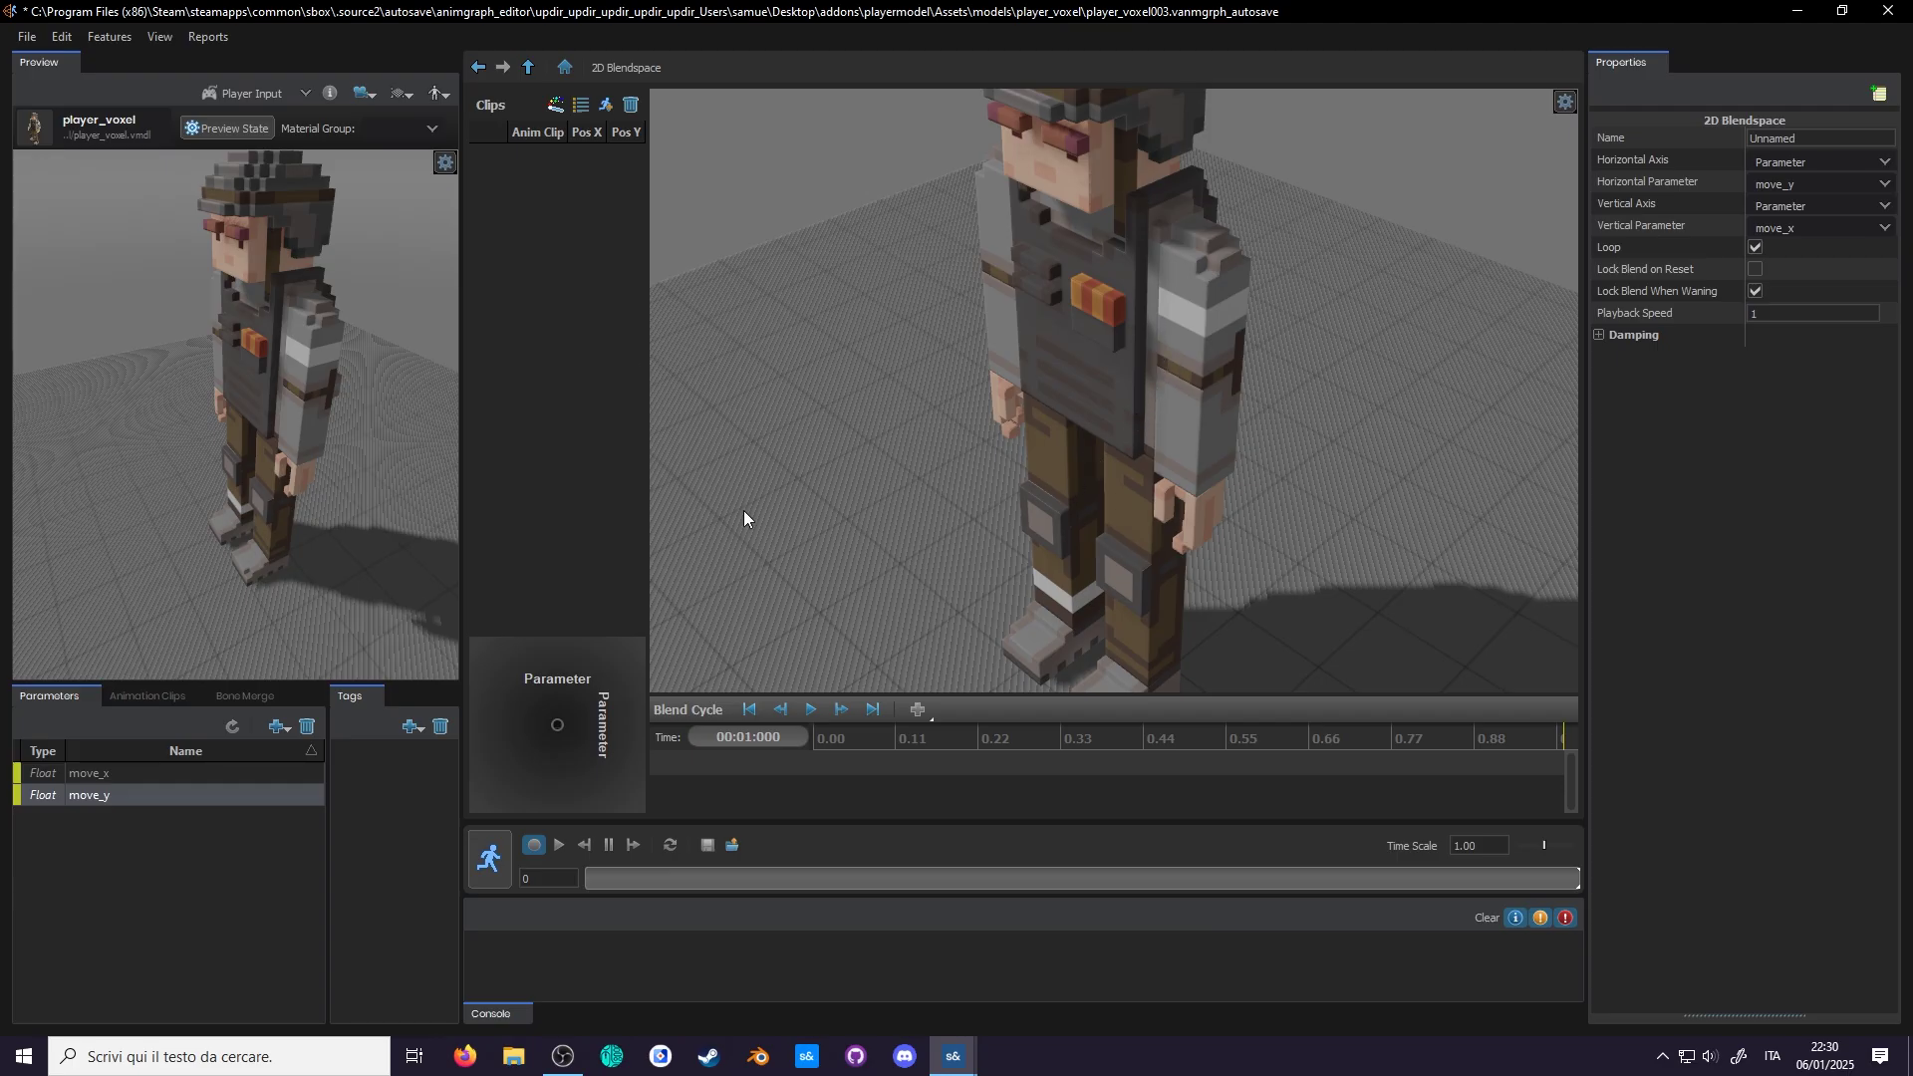
{"action": "left_click", "coordinate": [607, 107]}
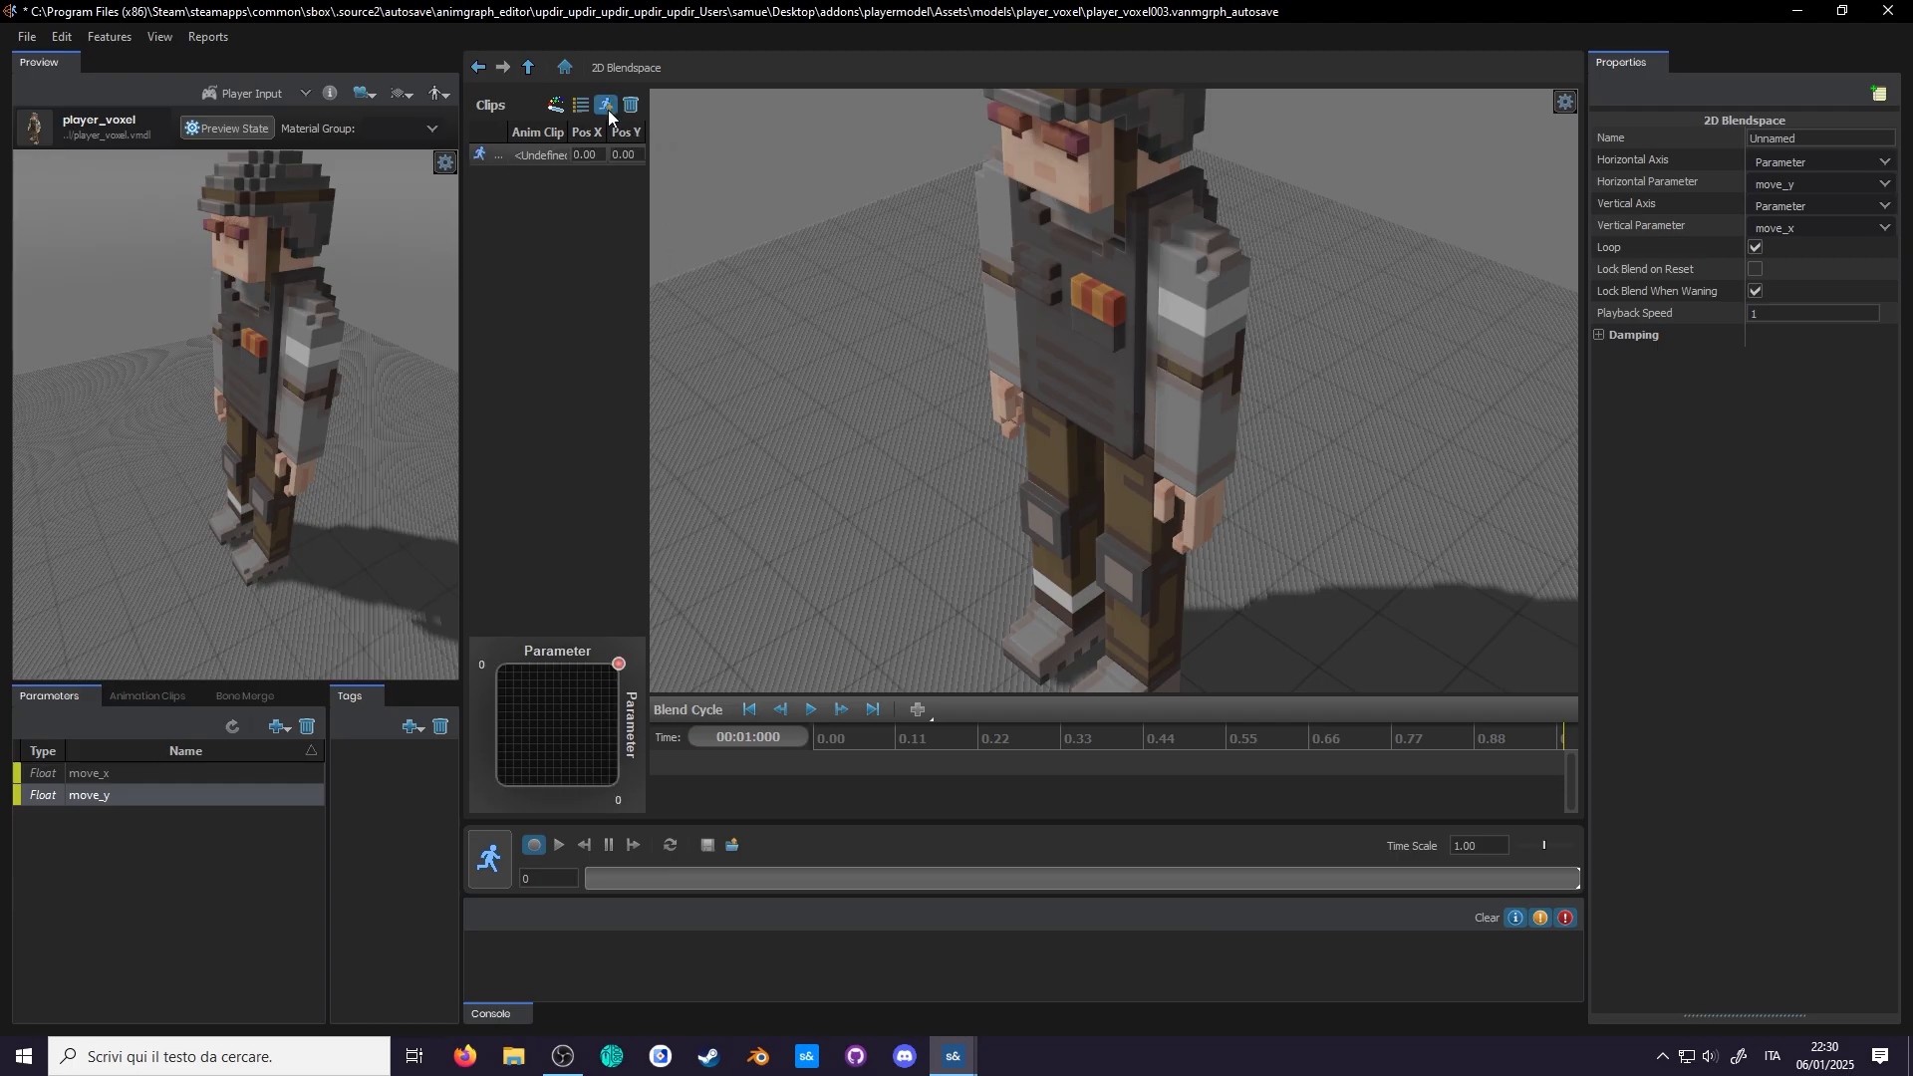
{"action": "double_click", "coordinate": [527, 158]}
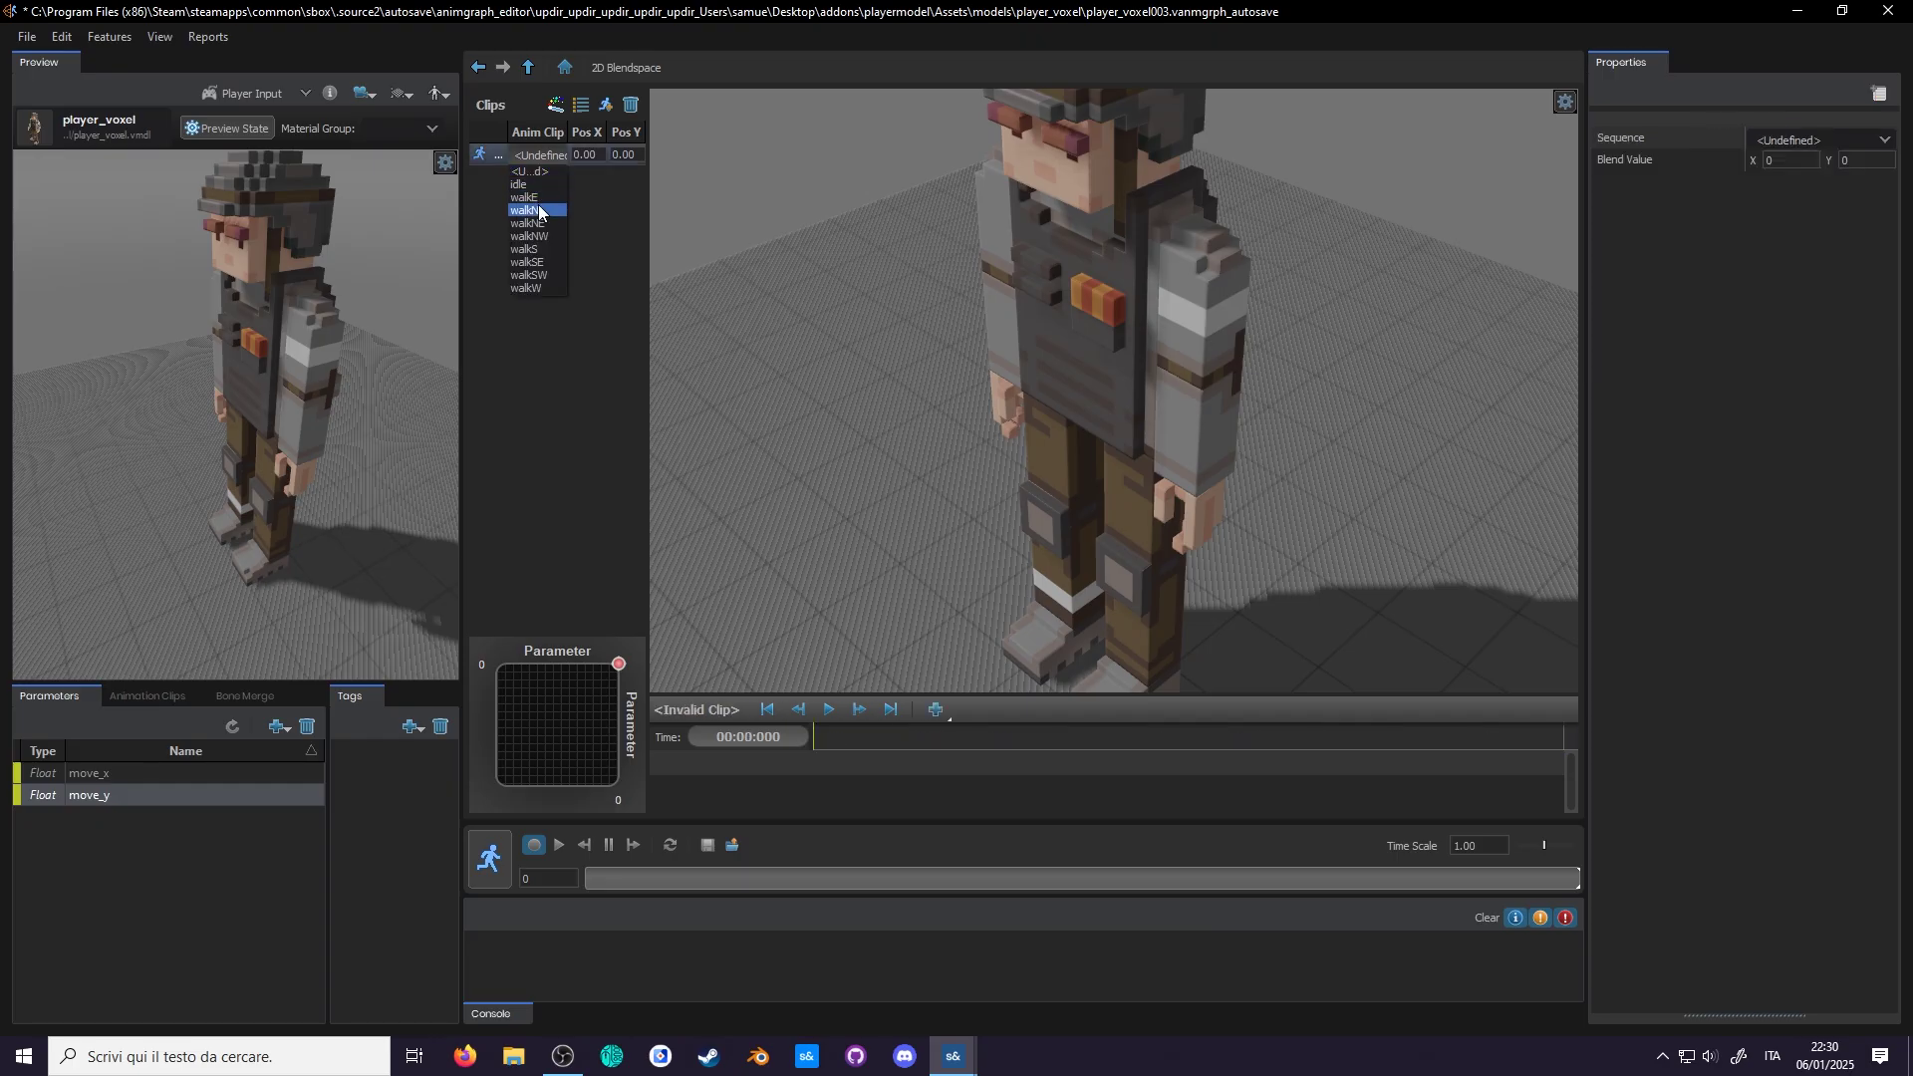
{"action": "left_click", "coordinate": [538, 210]}
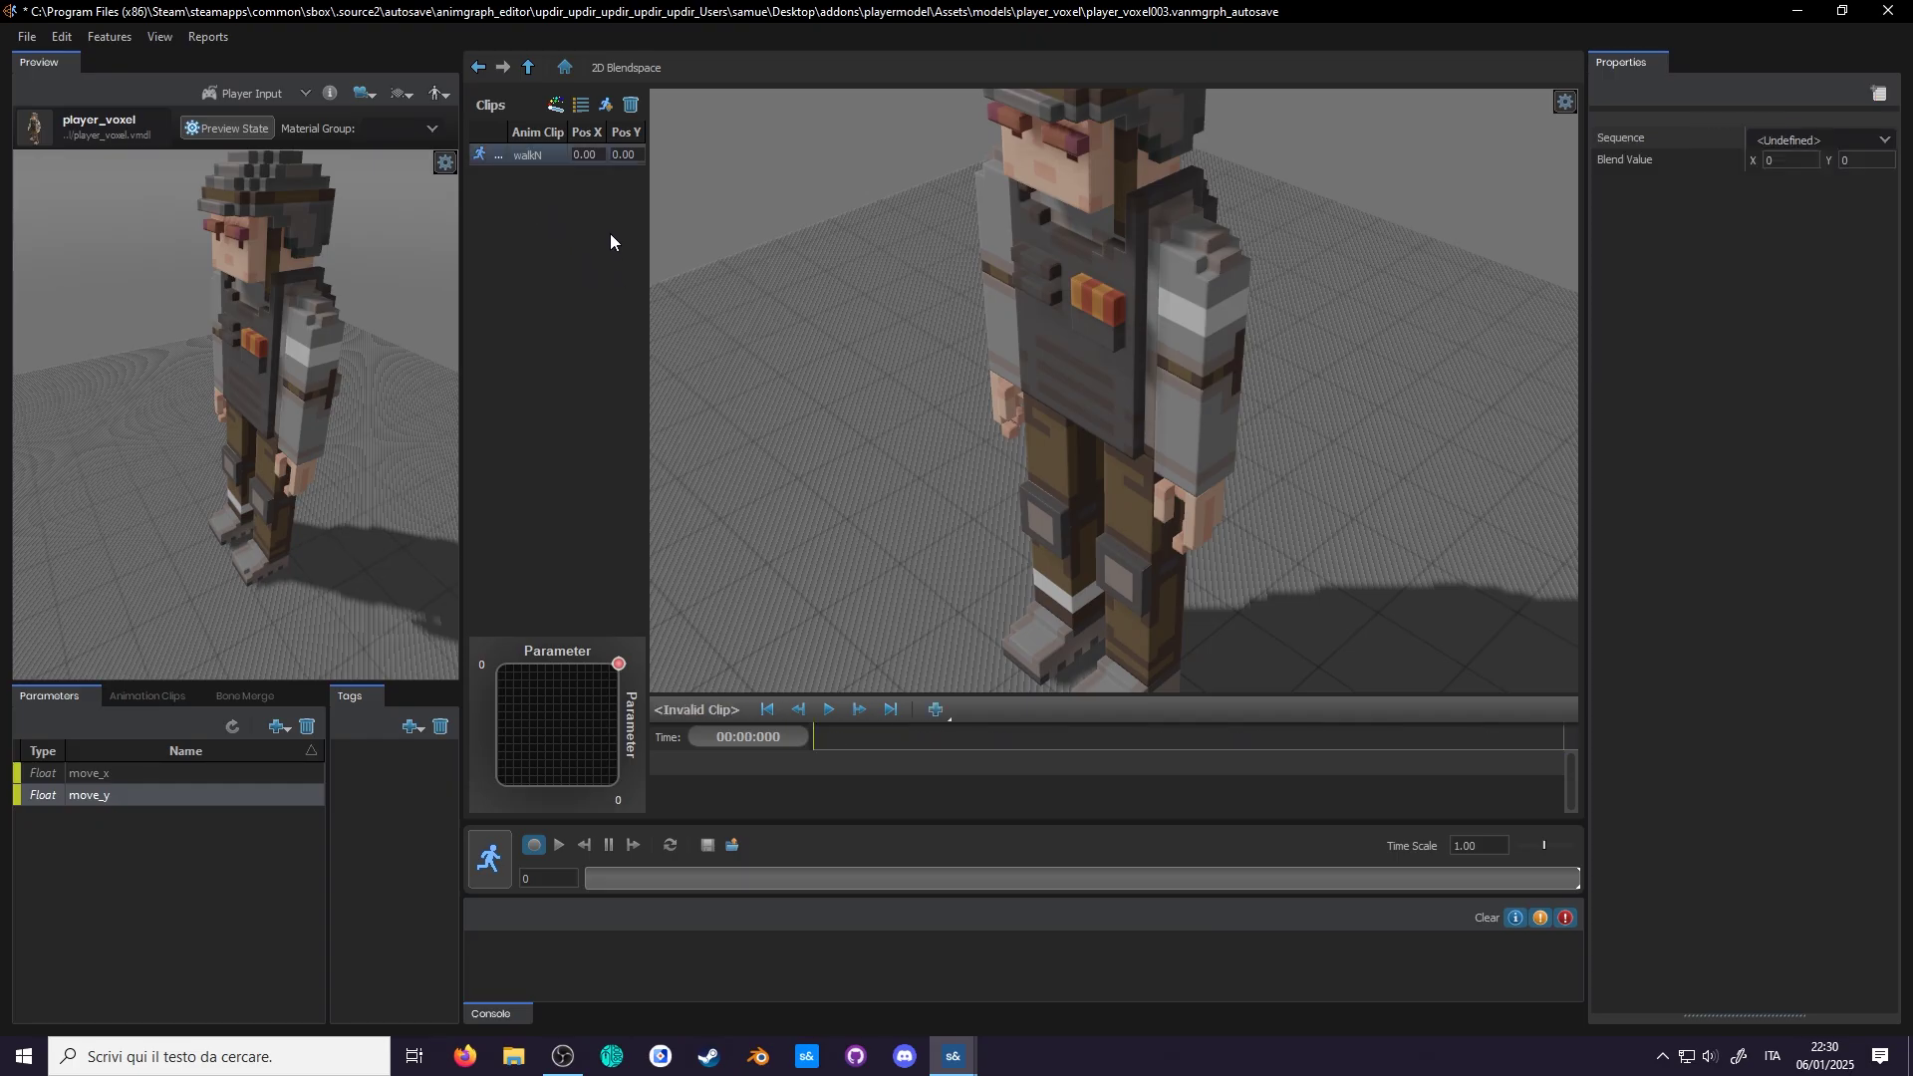
Step: Add the walkE, walkS and walkW clips to the blendspace together by filtering the available clips for "walk"
{"action": "left_click", "coordinate": [583, 104]}
{"action": "type", "text": "walk"}
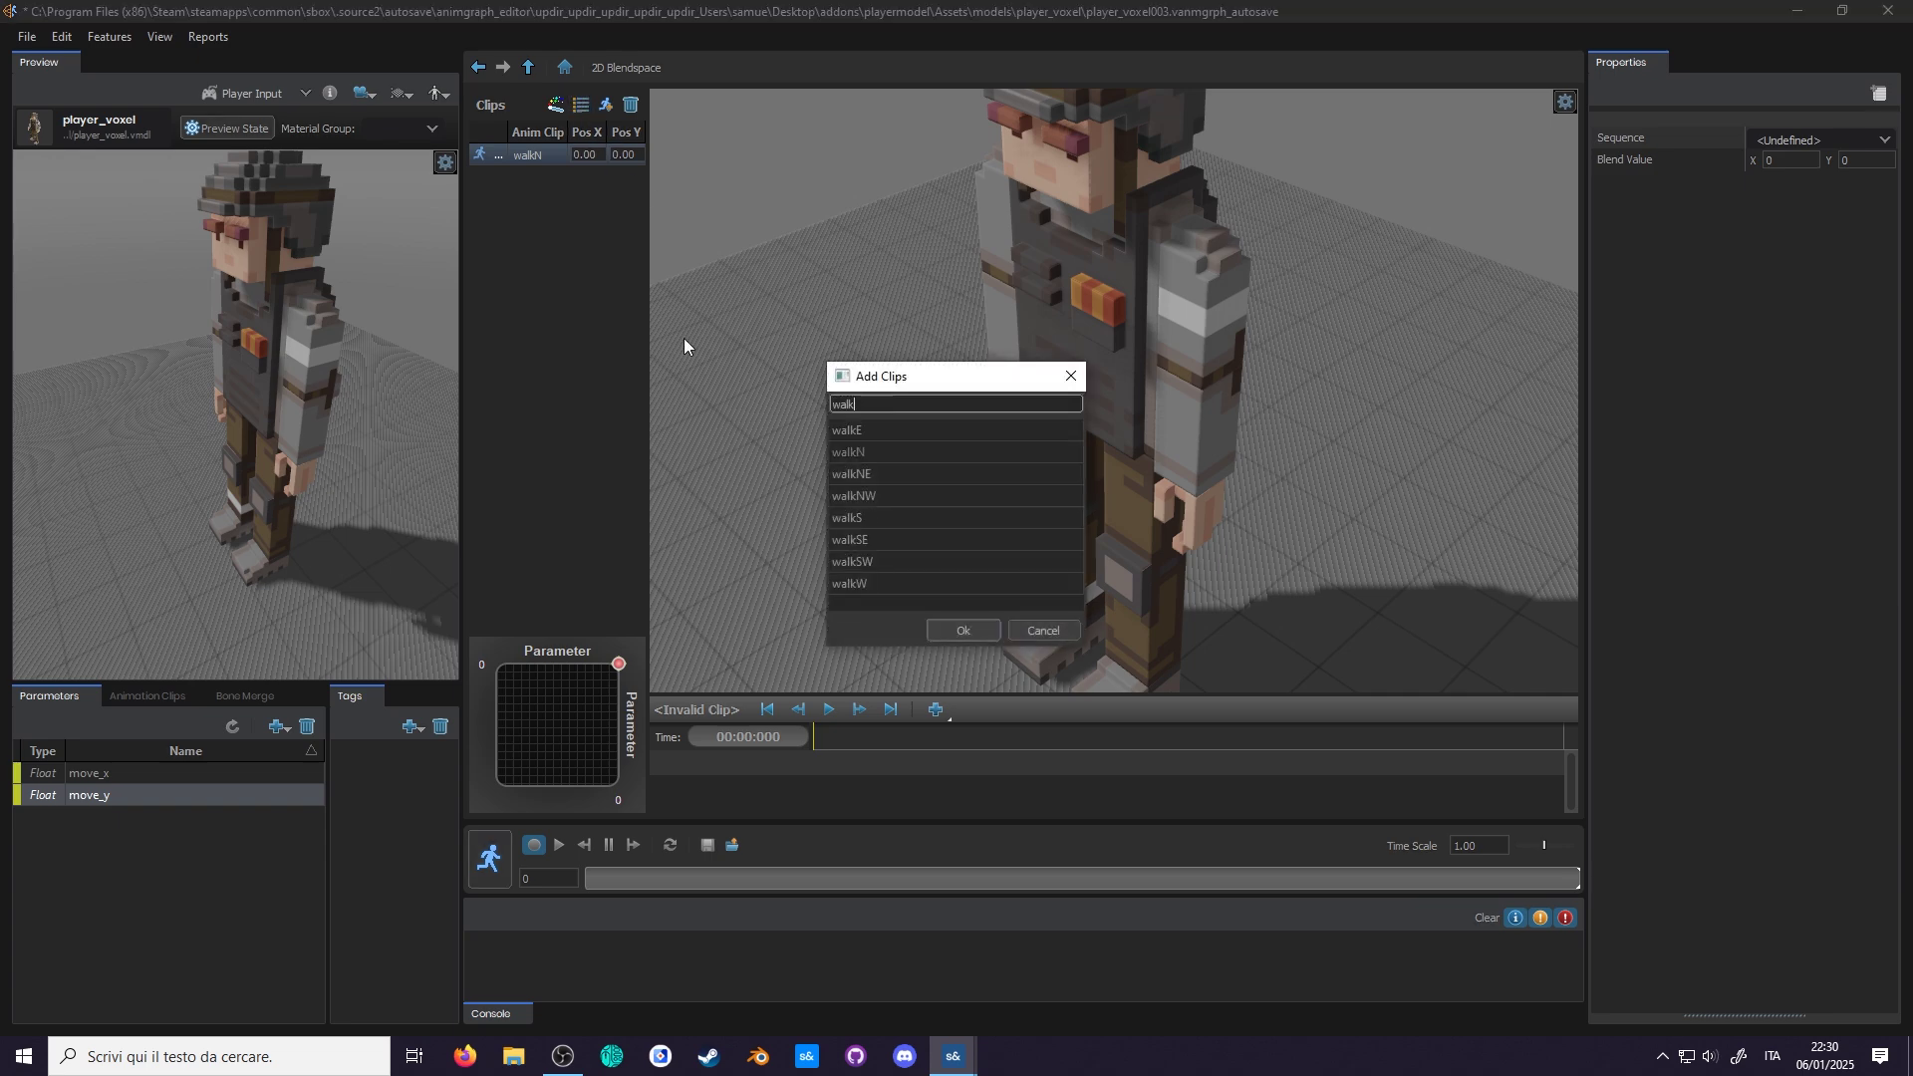
{"action": "left_click", "coordinate": [878, 439]}
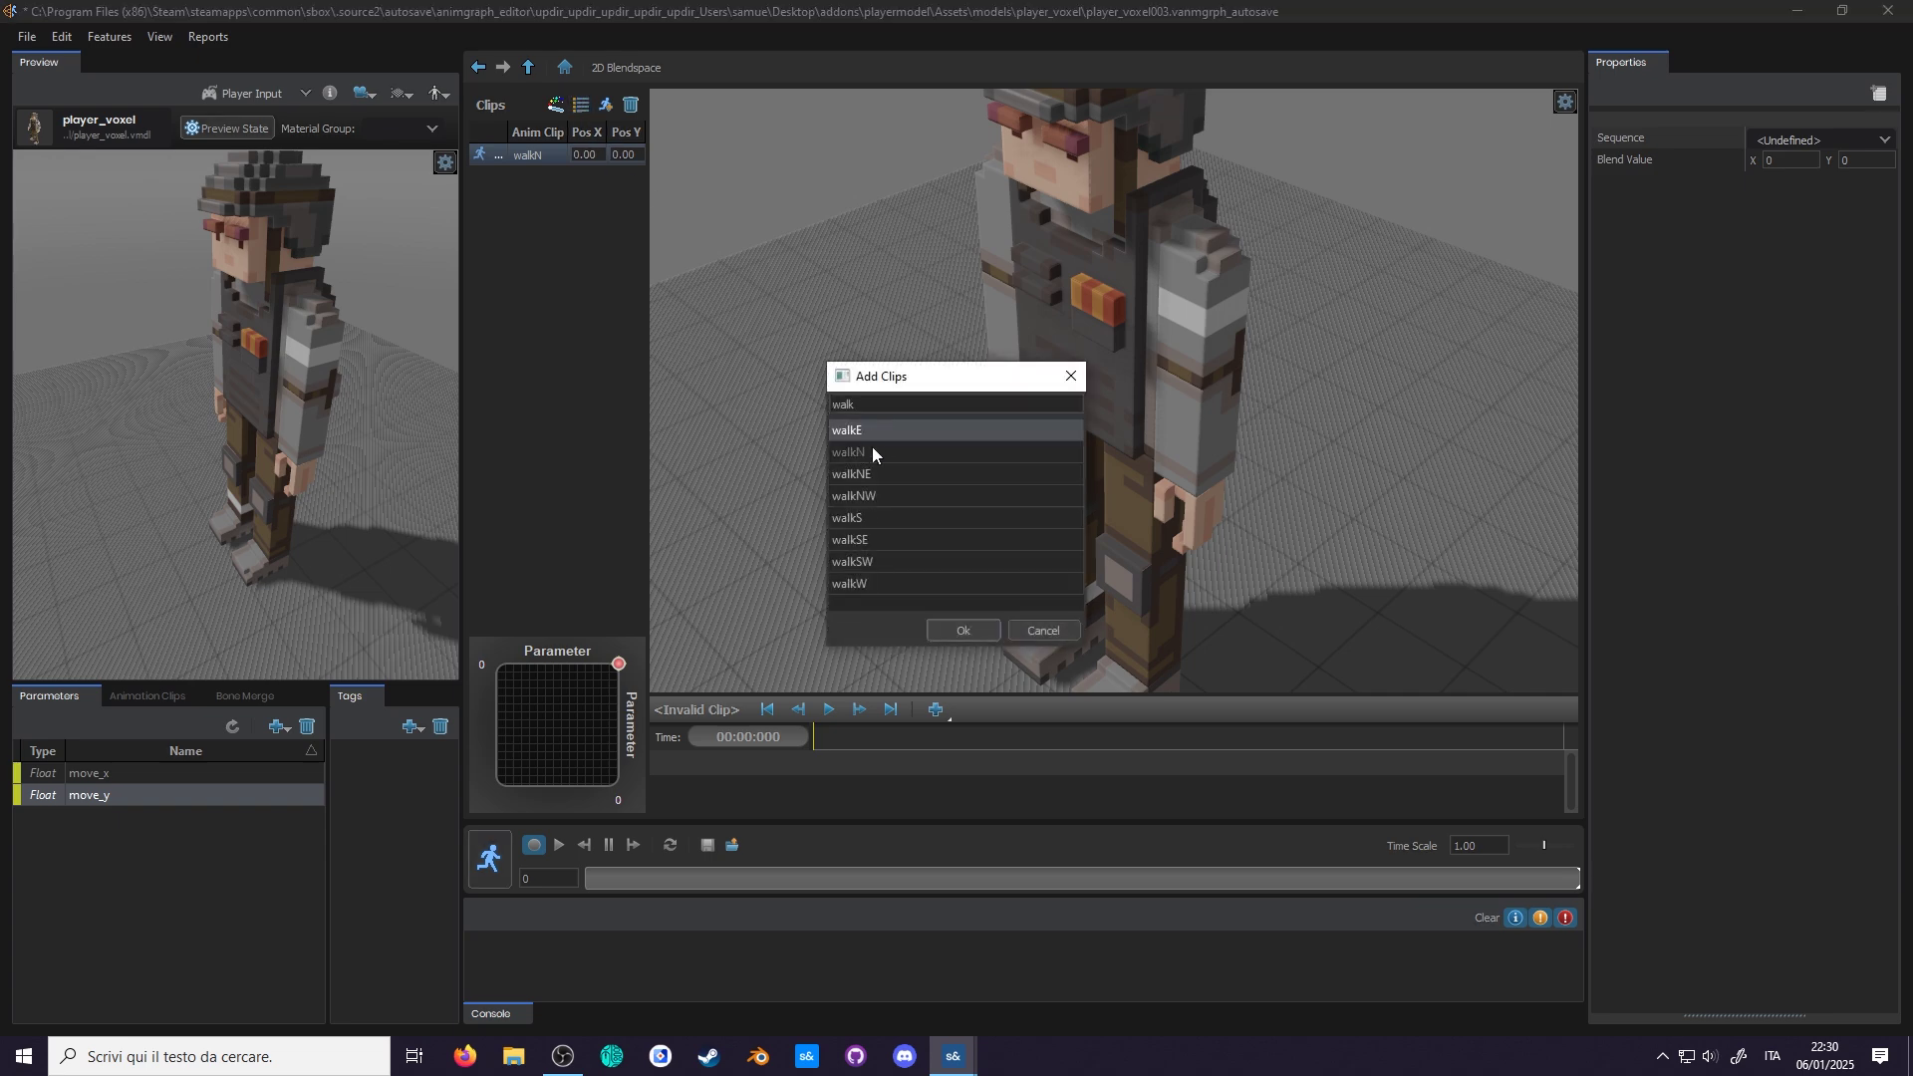
{"action": "left_click", "coordinate": [869, 516], "text": "ctrl"}
{"action": "left_click", "coordinate": [873, 584], "text": "ctrl"}
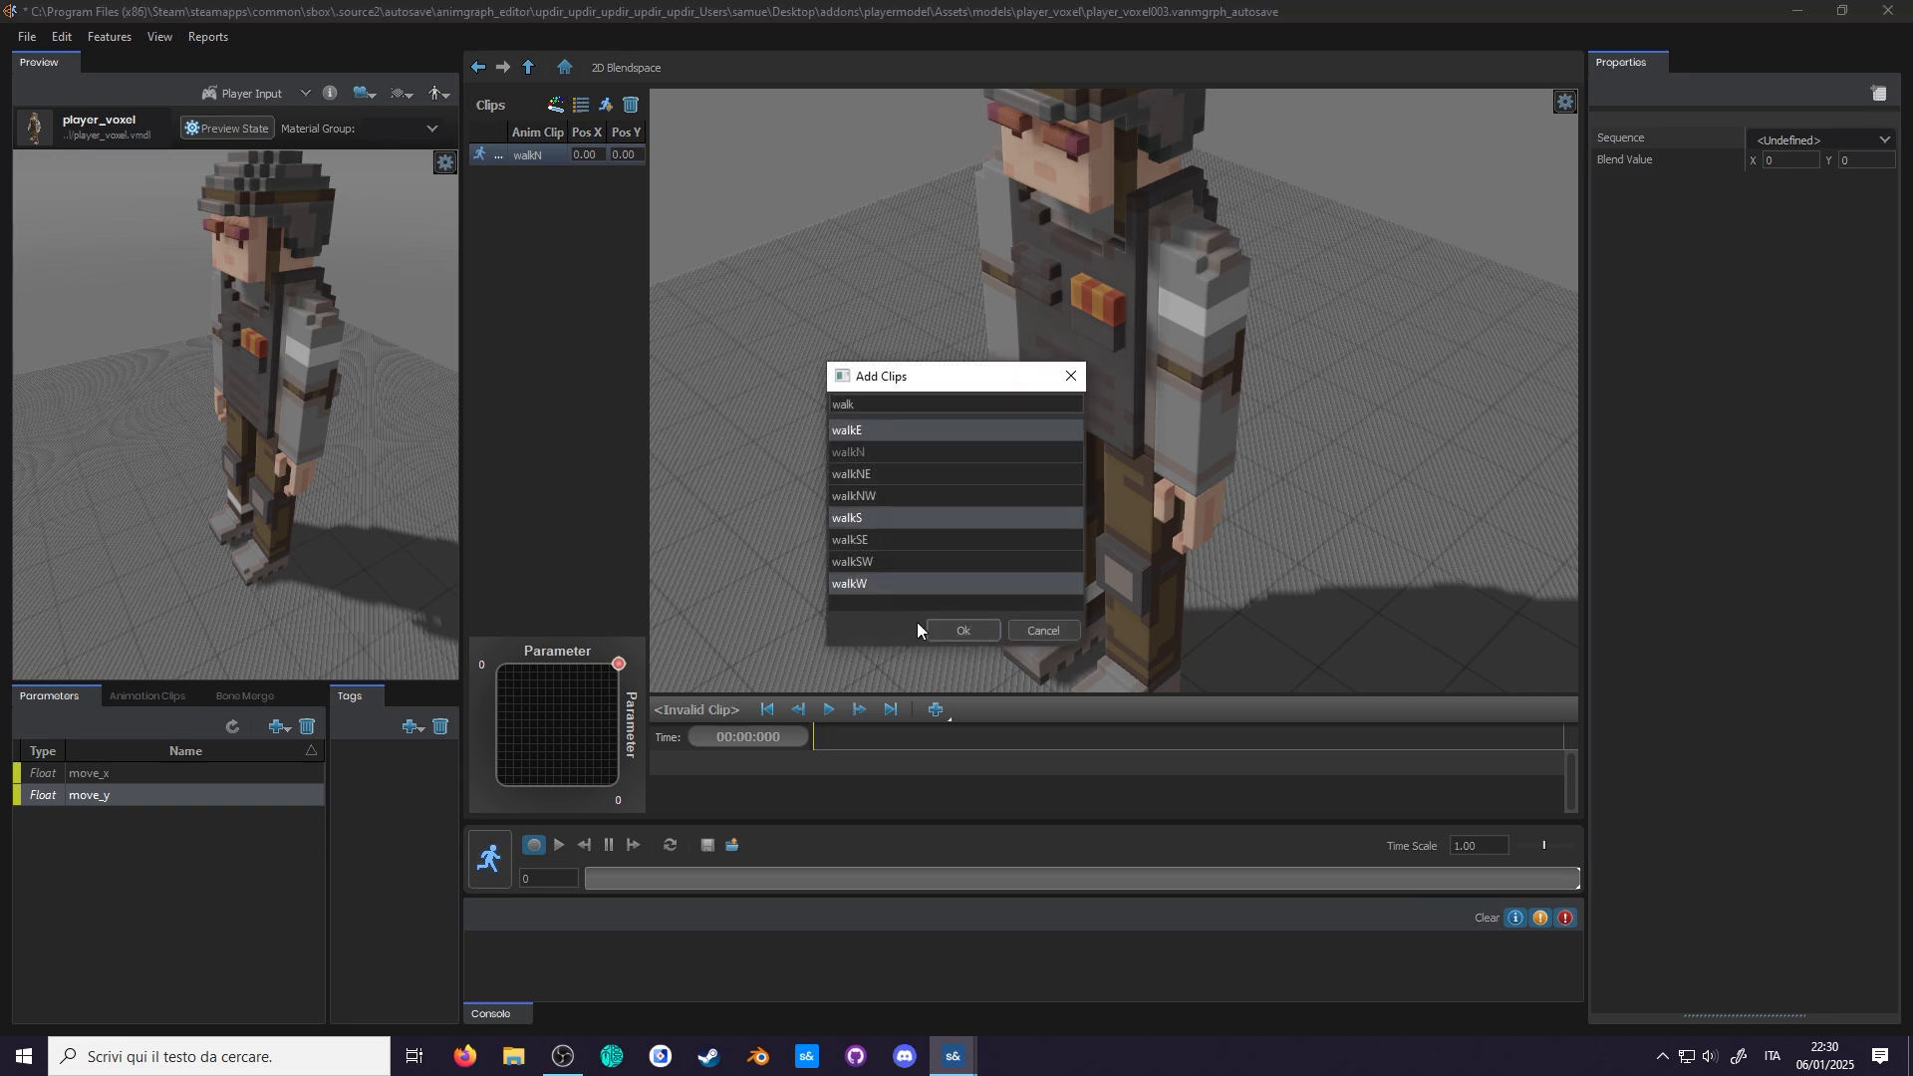
{"action": "left_click", "coordinate": [940, 631]}
Step: Add the idle clip to the blendspace and enlarge the clip list and blend grid for easier reading
{"action": "left_click", "coordinate": [583, 105]}
{"action": "type", "text": "id"}
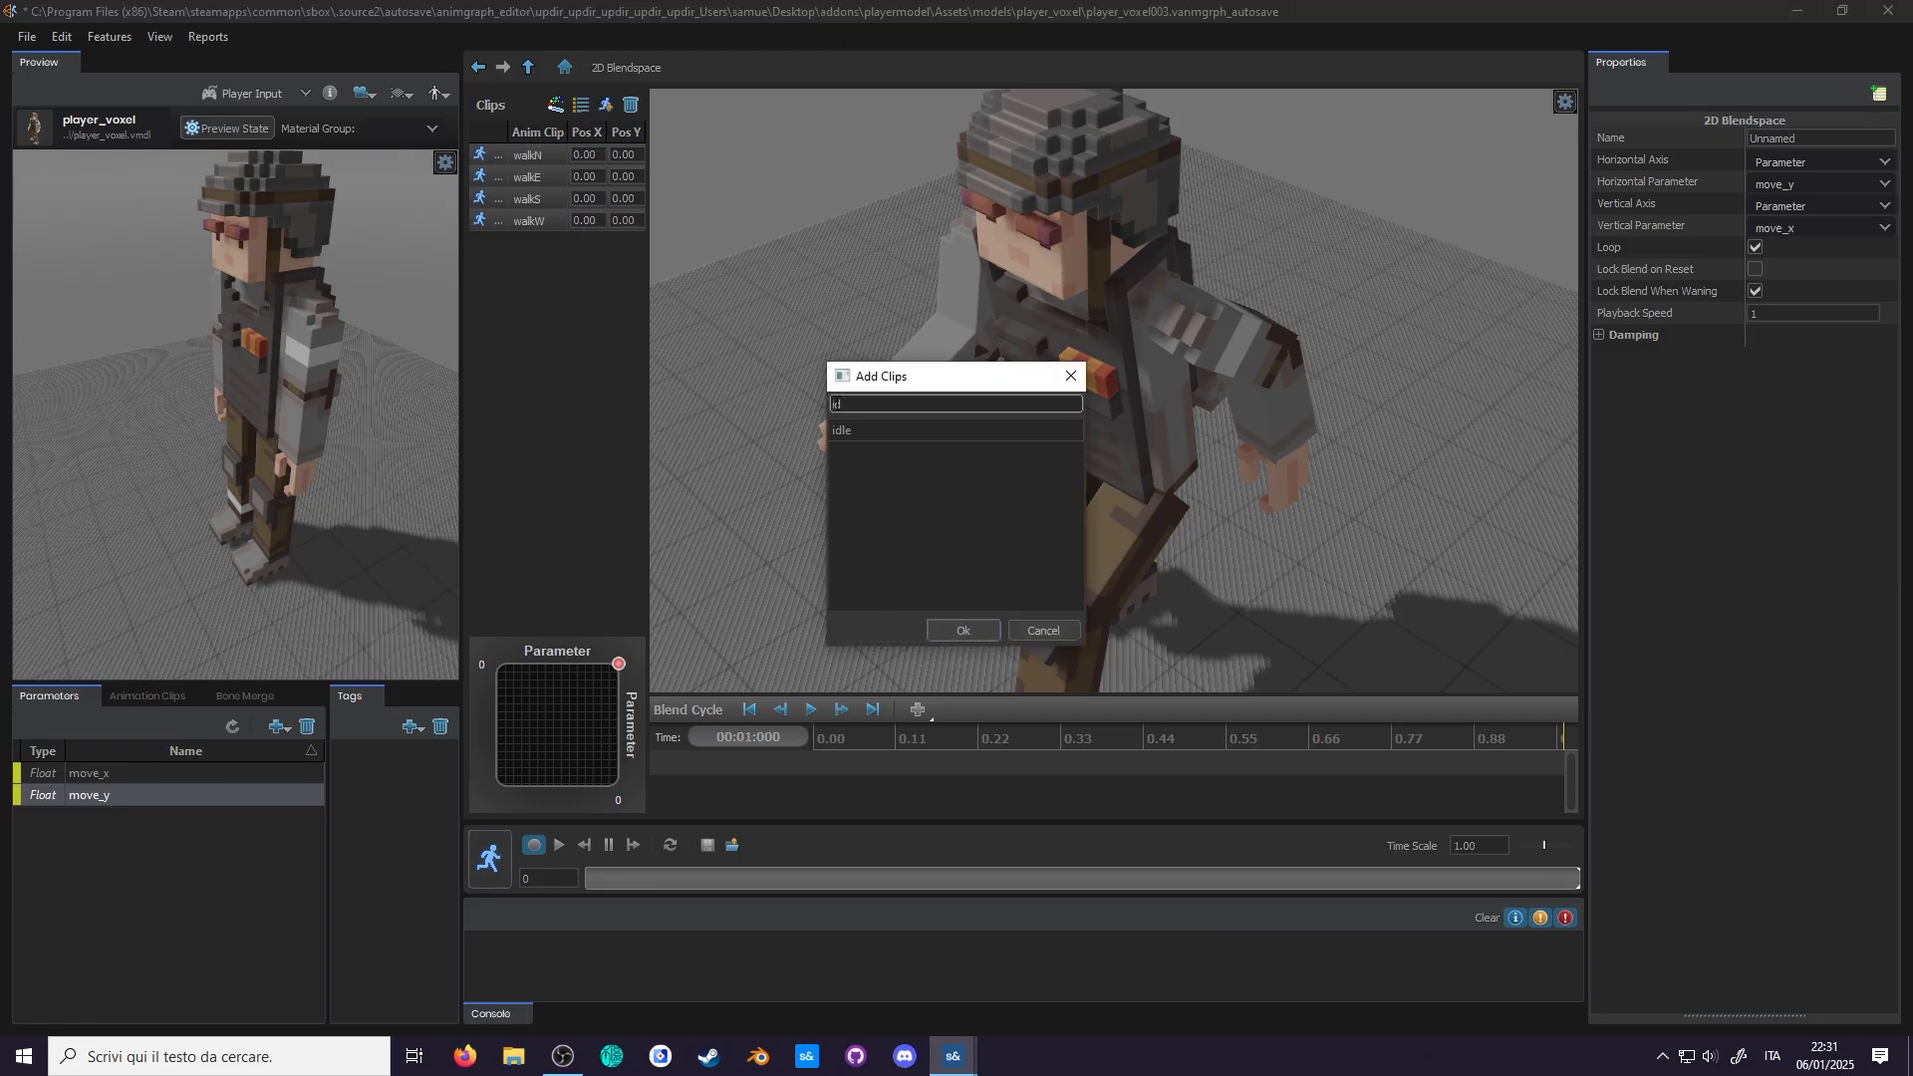
{"action": "left_click", "coordinate": [857, 434]}
{"action": "left_click", "coordinate": [942, 629]}
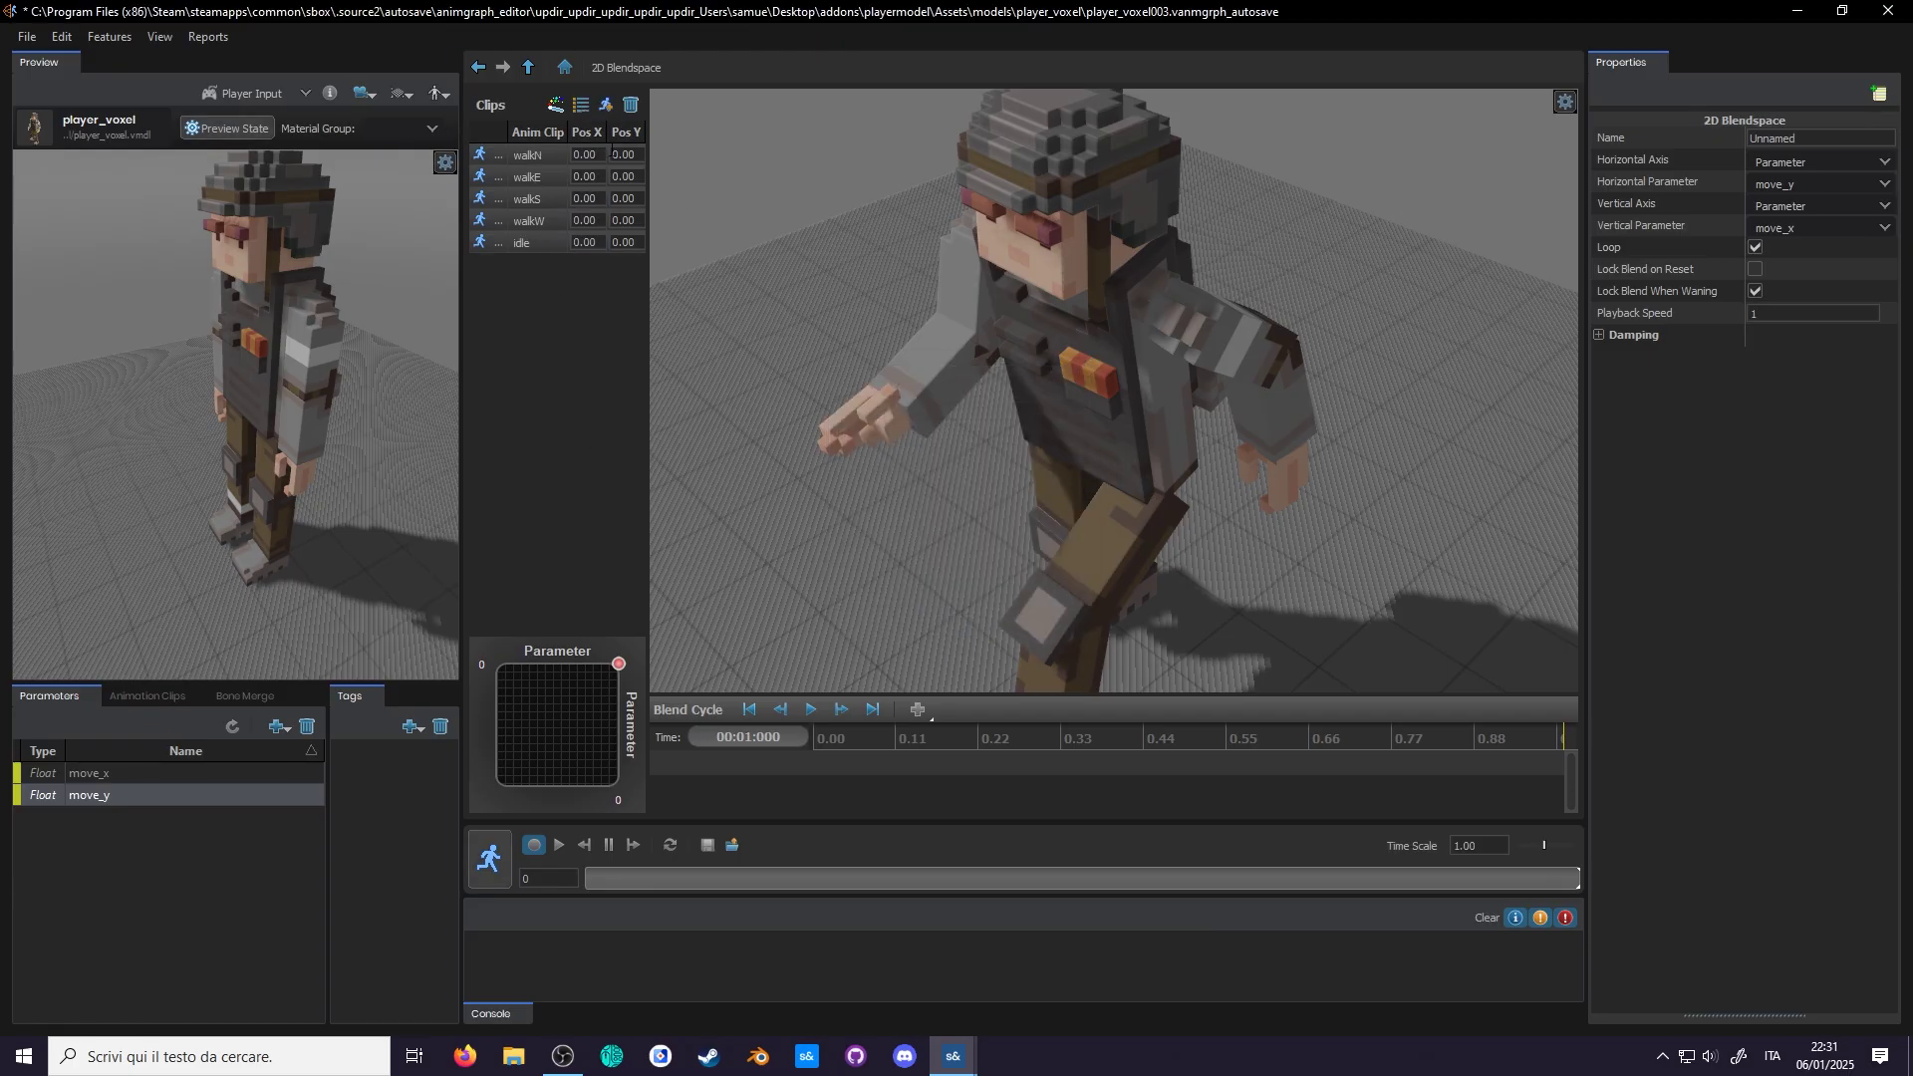
{"action": "left_click_drag", "start_coordinate": [649, 299], "coordinate": [739, 288]}
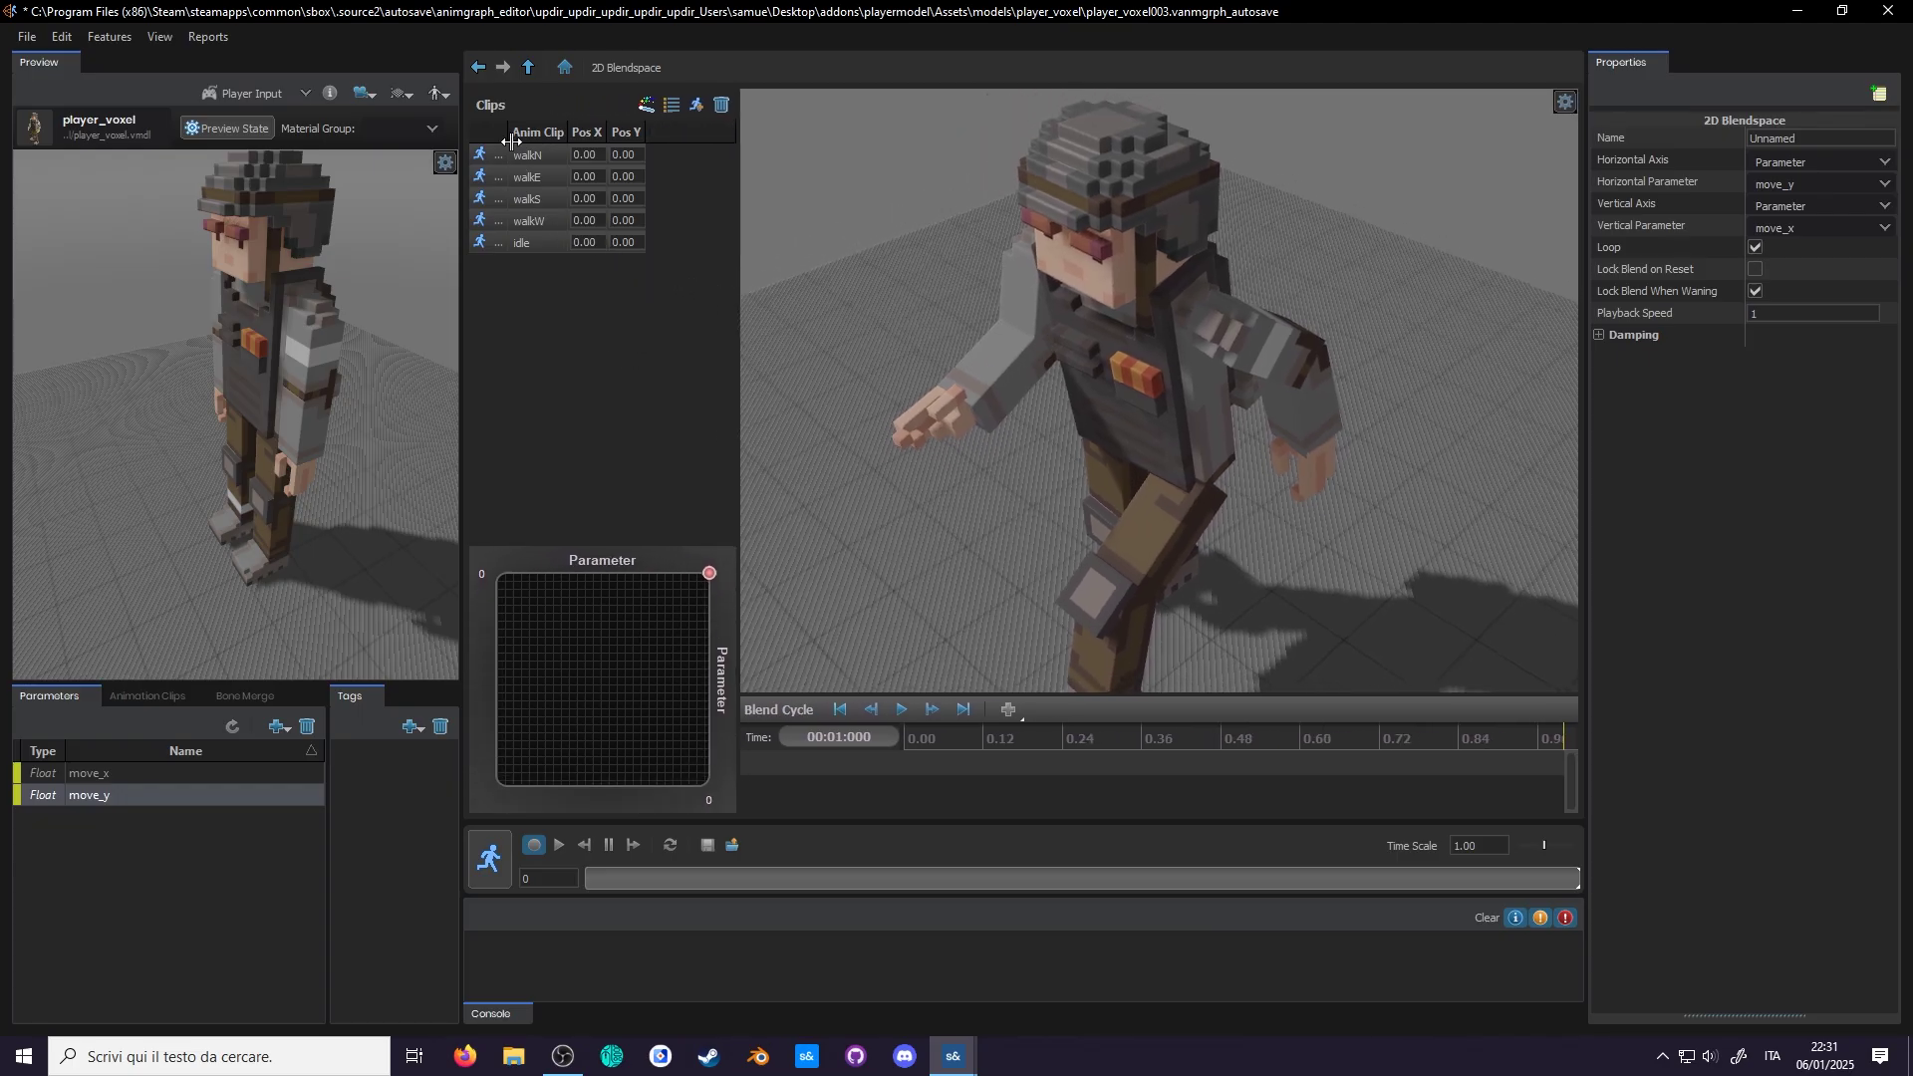
{"action": "left_click_drag", "start_coordinate": [510, 132], "coordinate": [624, 131]}
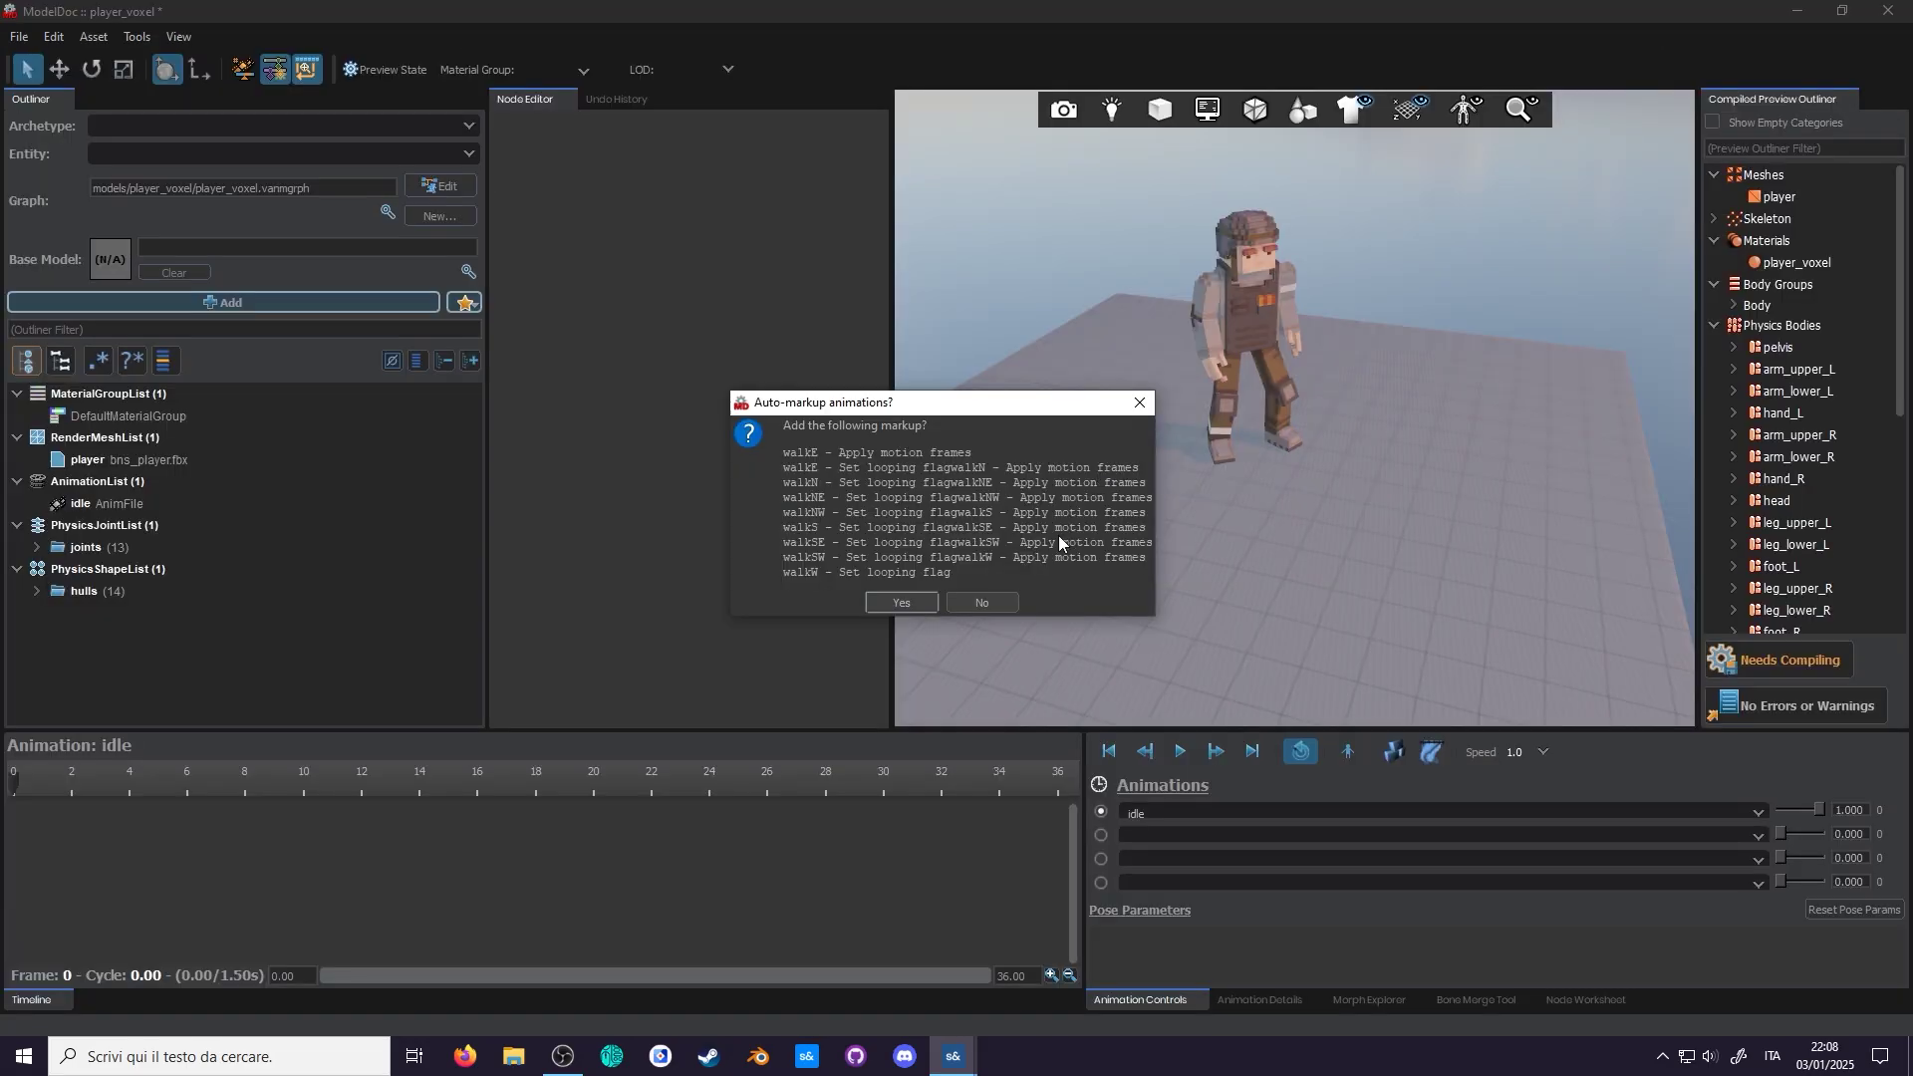
Step: In ModelDoc, accept the auto-markup that applies motion frames and looping flags to the walk animations
{"action": "left_click", "coordinate": [900, 602]}
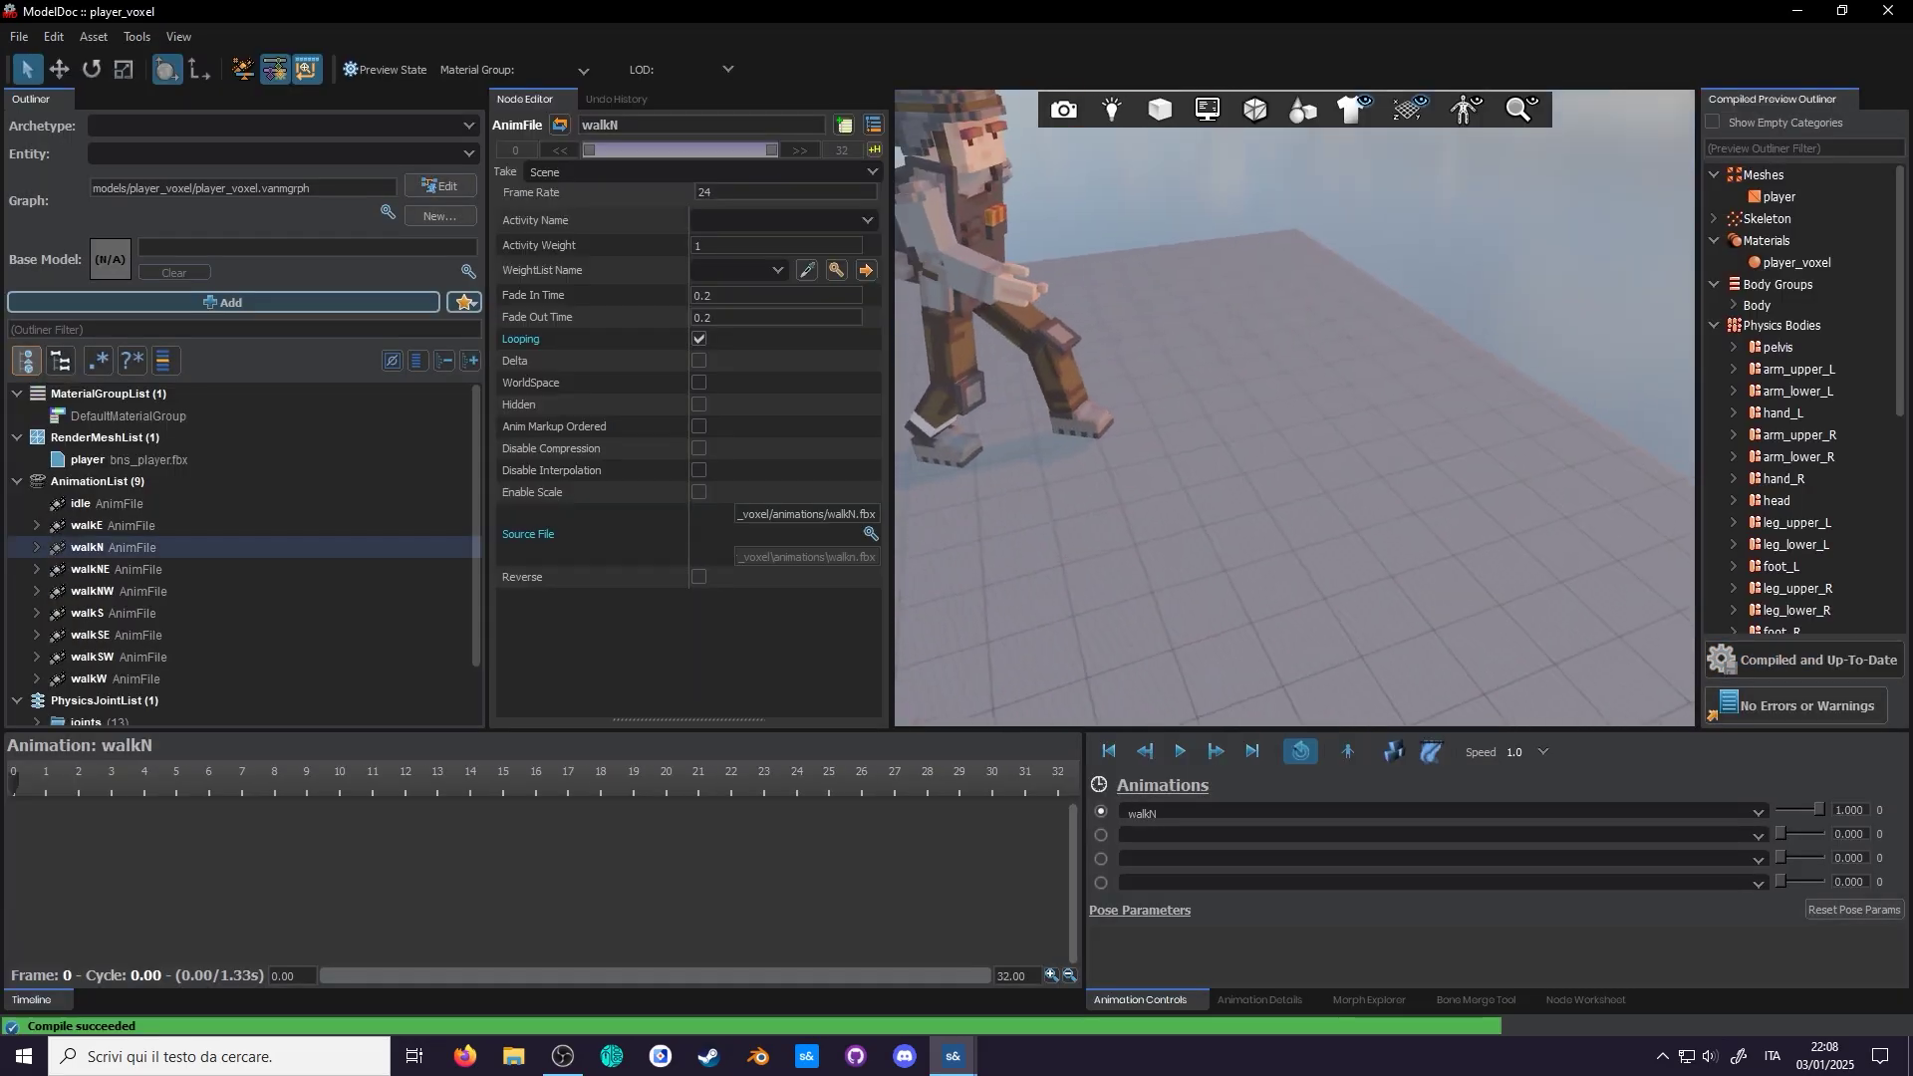
{"action": "mouse_move", "coordinate": [1279, 570]}
{"action": "right_mouse_down"}
{"action": "mouse_move", "coordinate": [1415, 607]}
{"action": "mouse_move", "coordinate": [1255, 597]}
{"action": "right_mouse_up"}
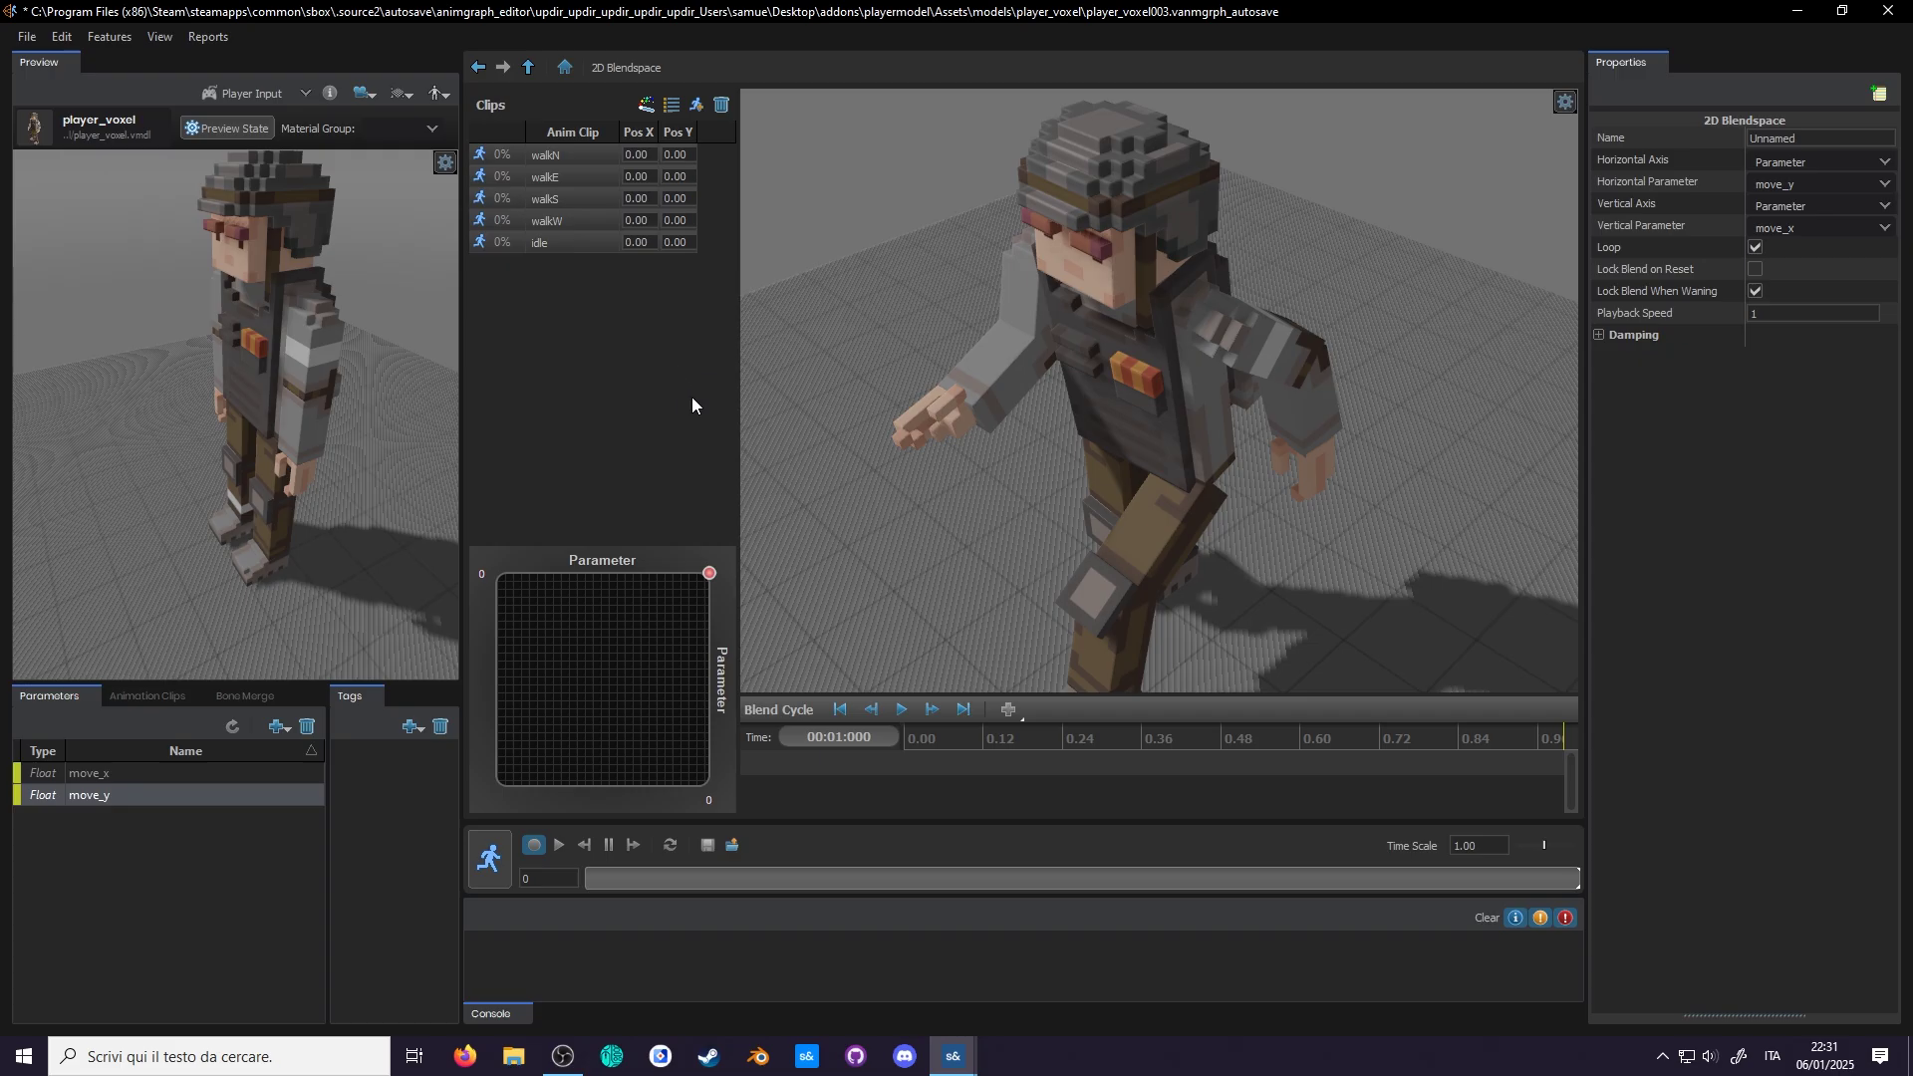
Step: In the animgraph editor, set Horizontal Axis to Strafe Speed and Vertical Axis to Forward Speed, and position the blendspace clips automatically
{"action": "left_click", "coordinate": [1886, 166]}
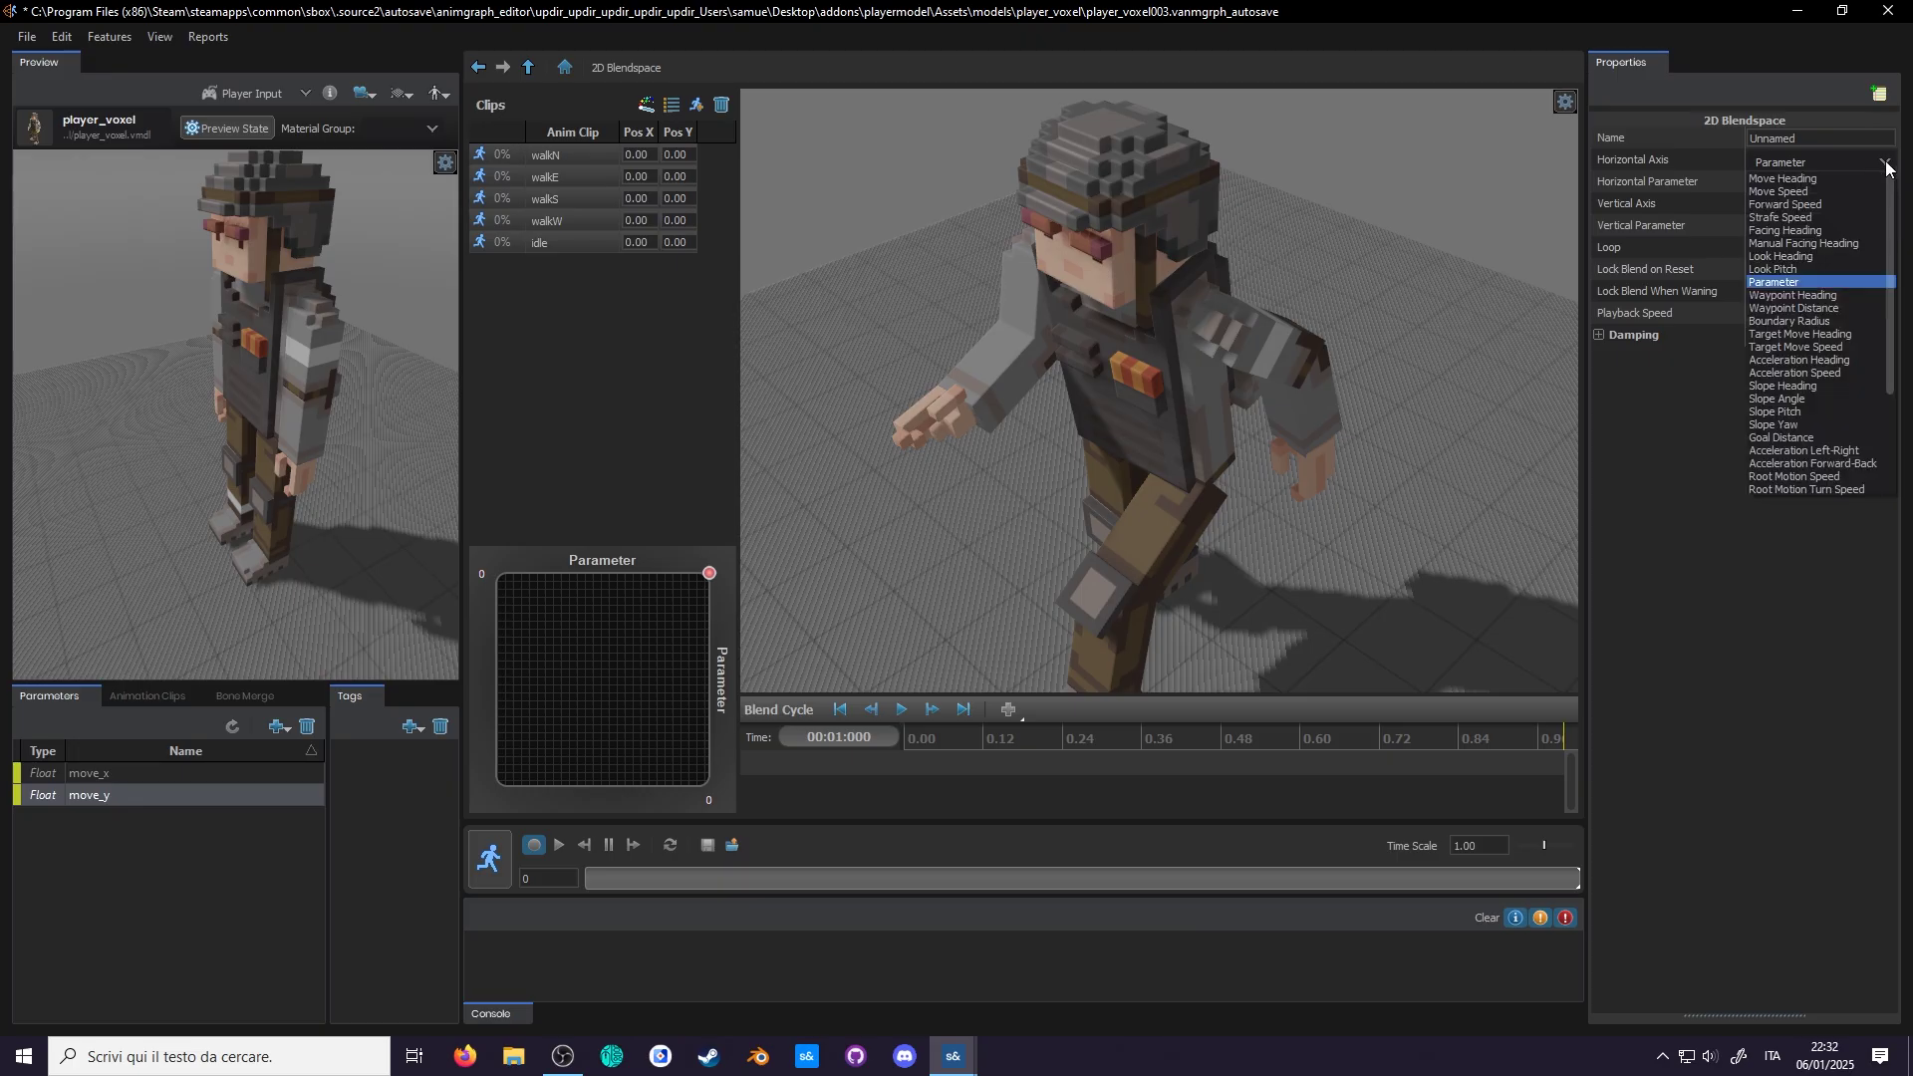
{"action": "left_click", "coordinate": [1840, 218]}
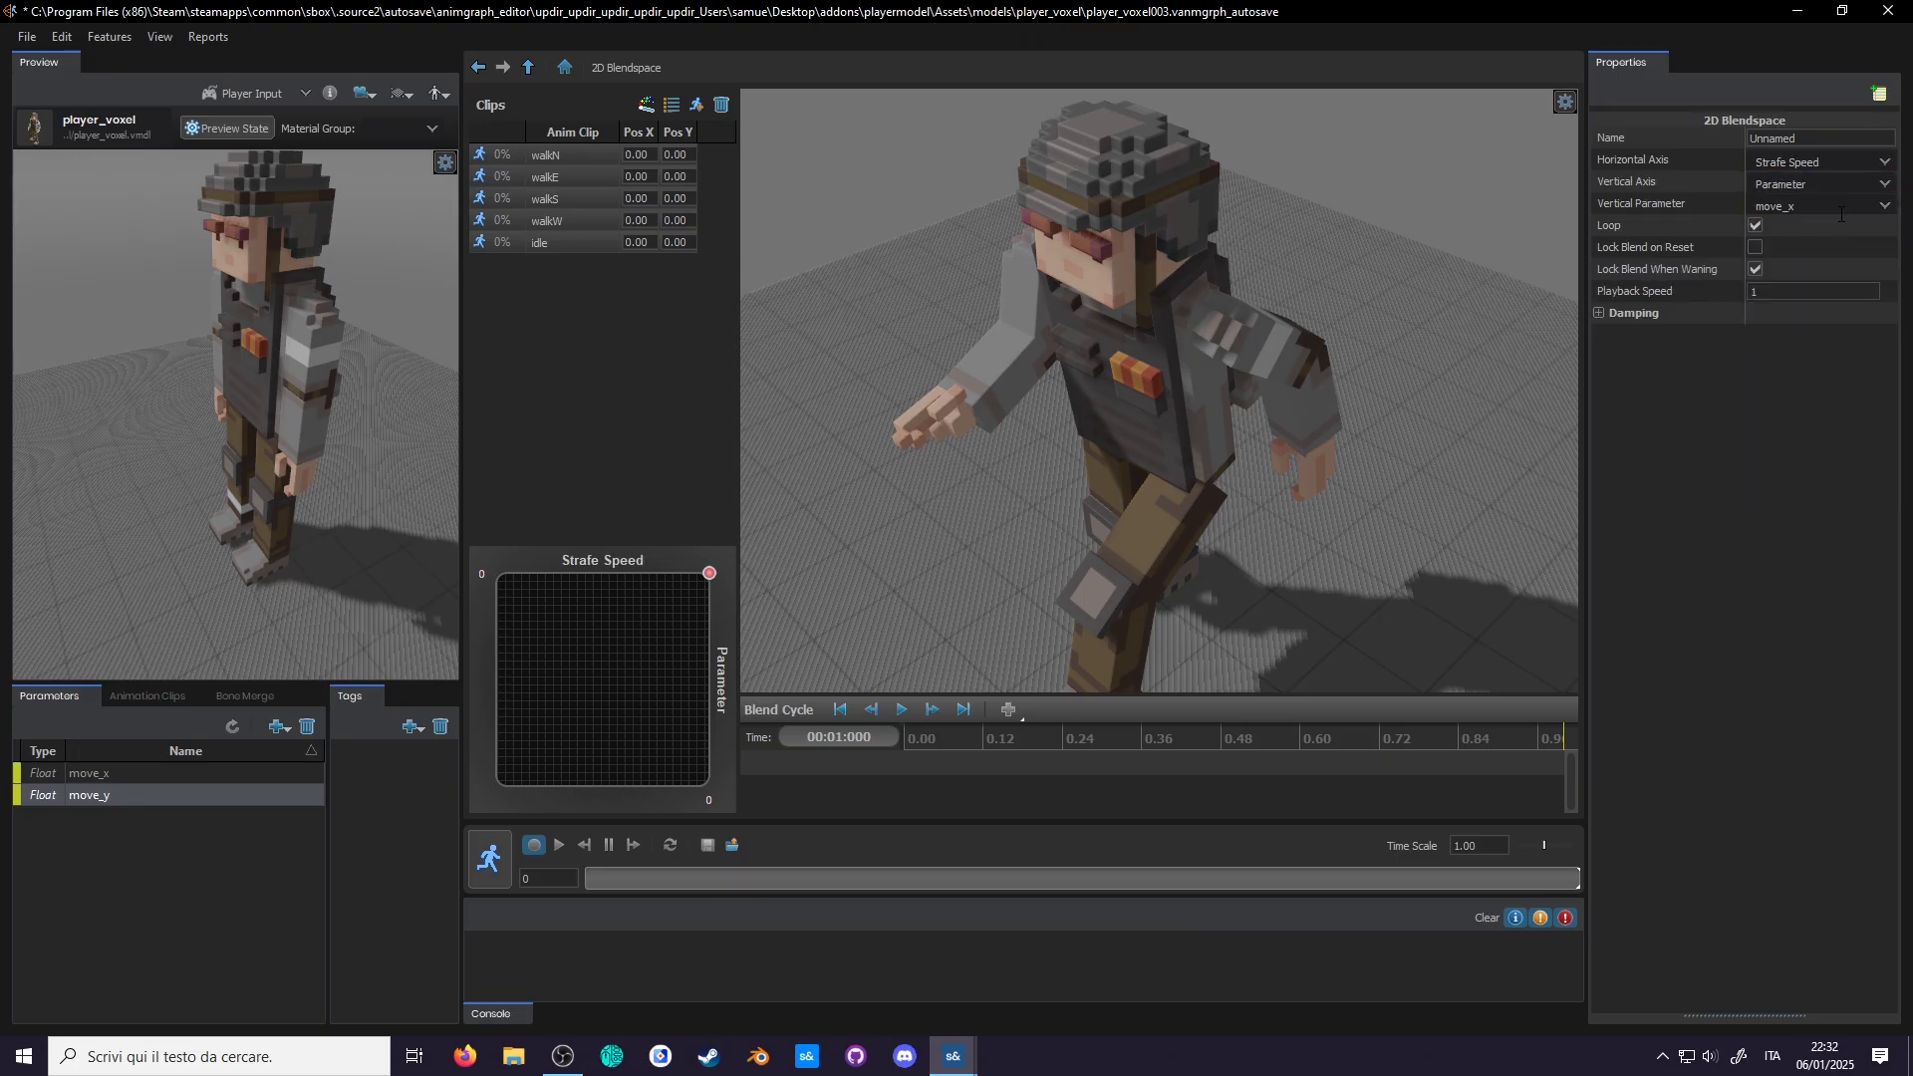
{"action": "left_click", "coordinate": [1889, 187]}
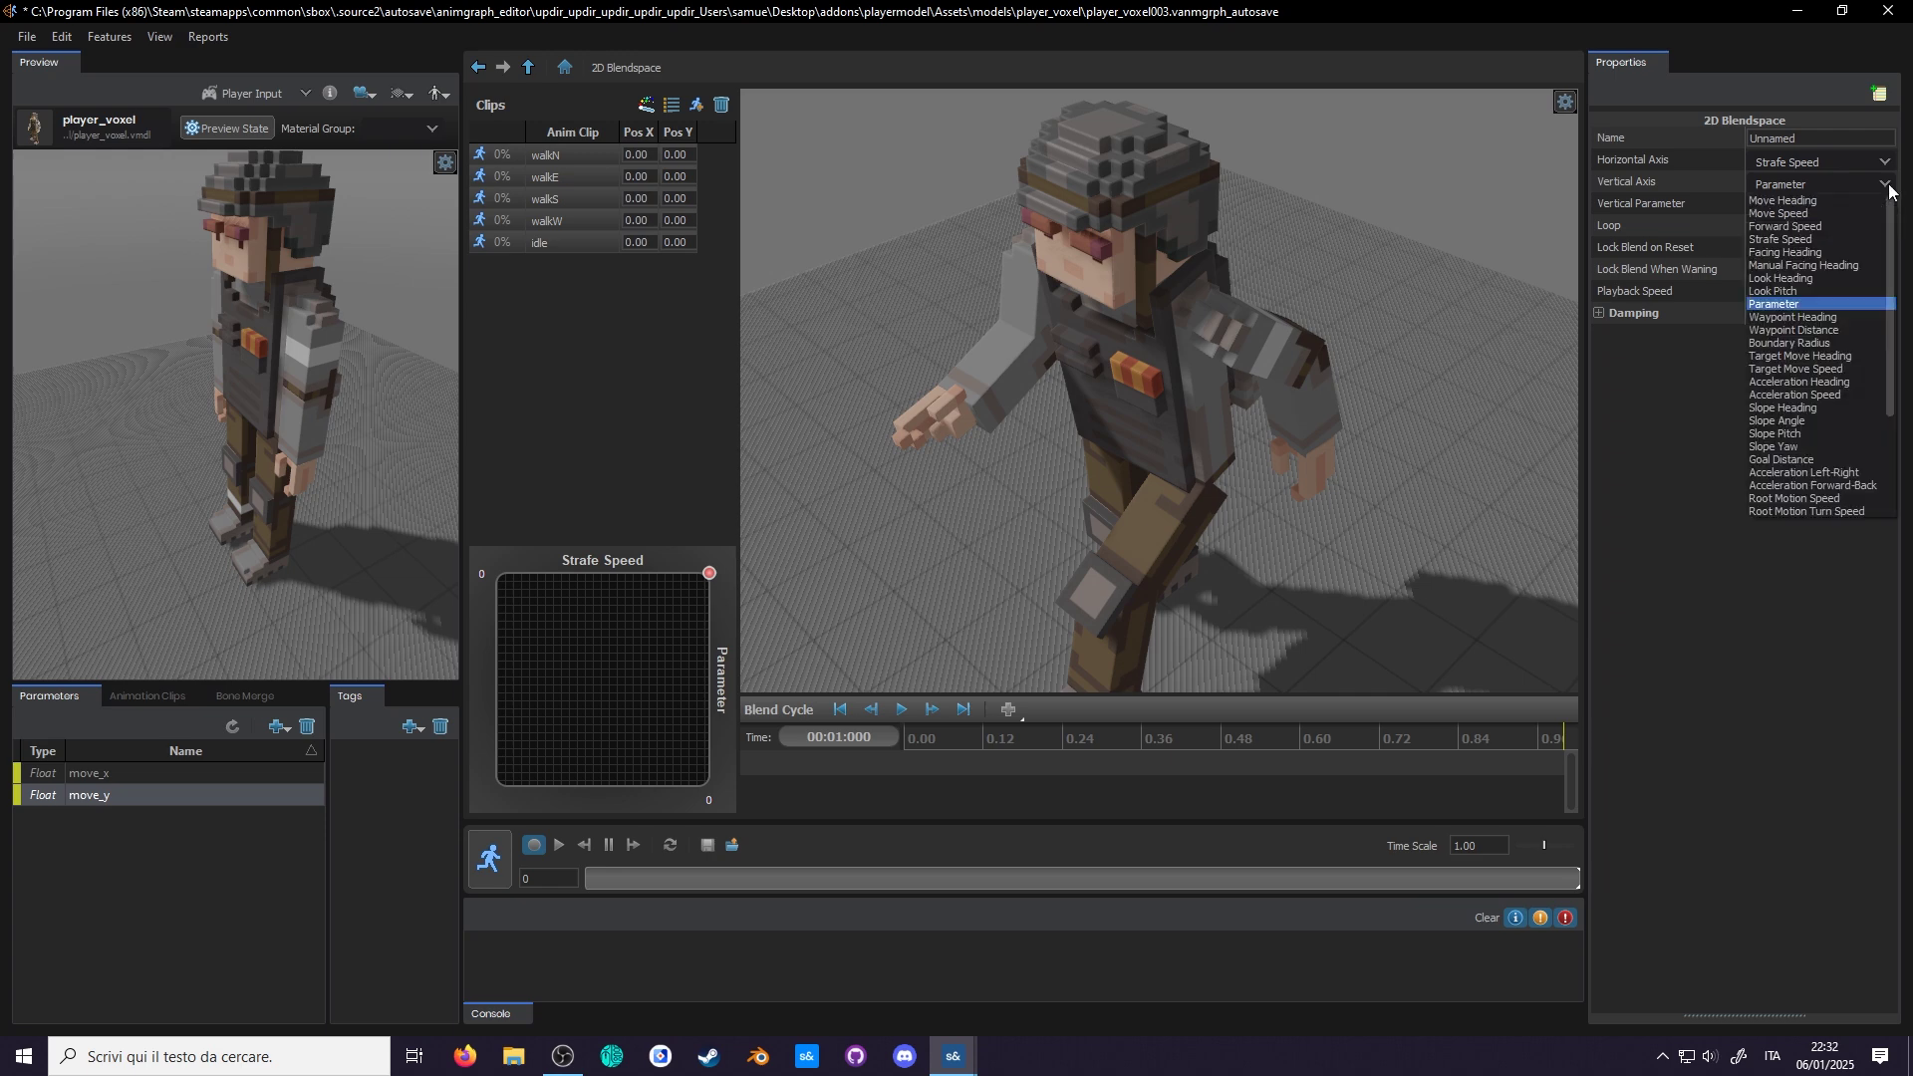
{"action": "left_click", "coordinate": [1836, 226]}
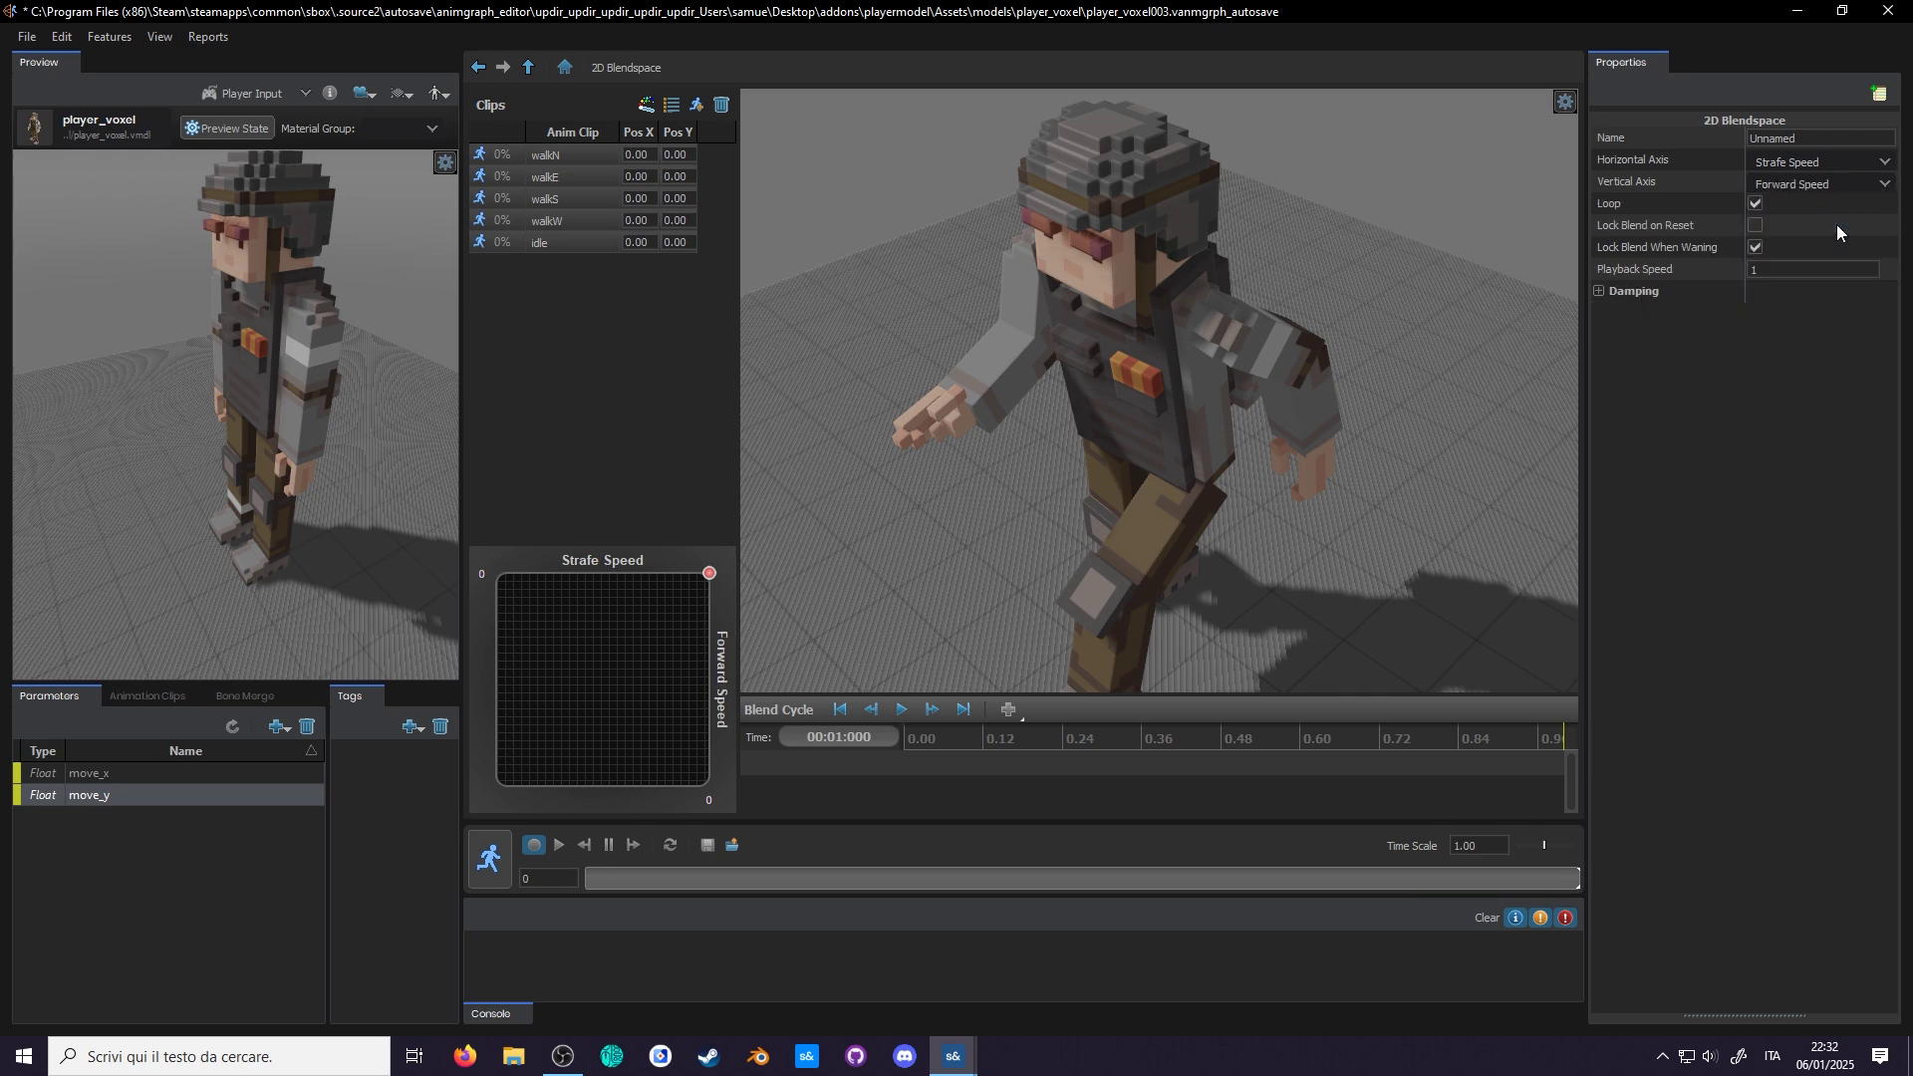
{"action": "left_click", "coordinate": [649, 105]}
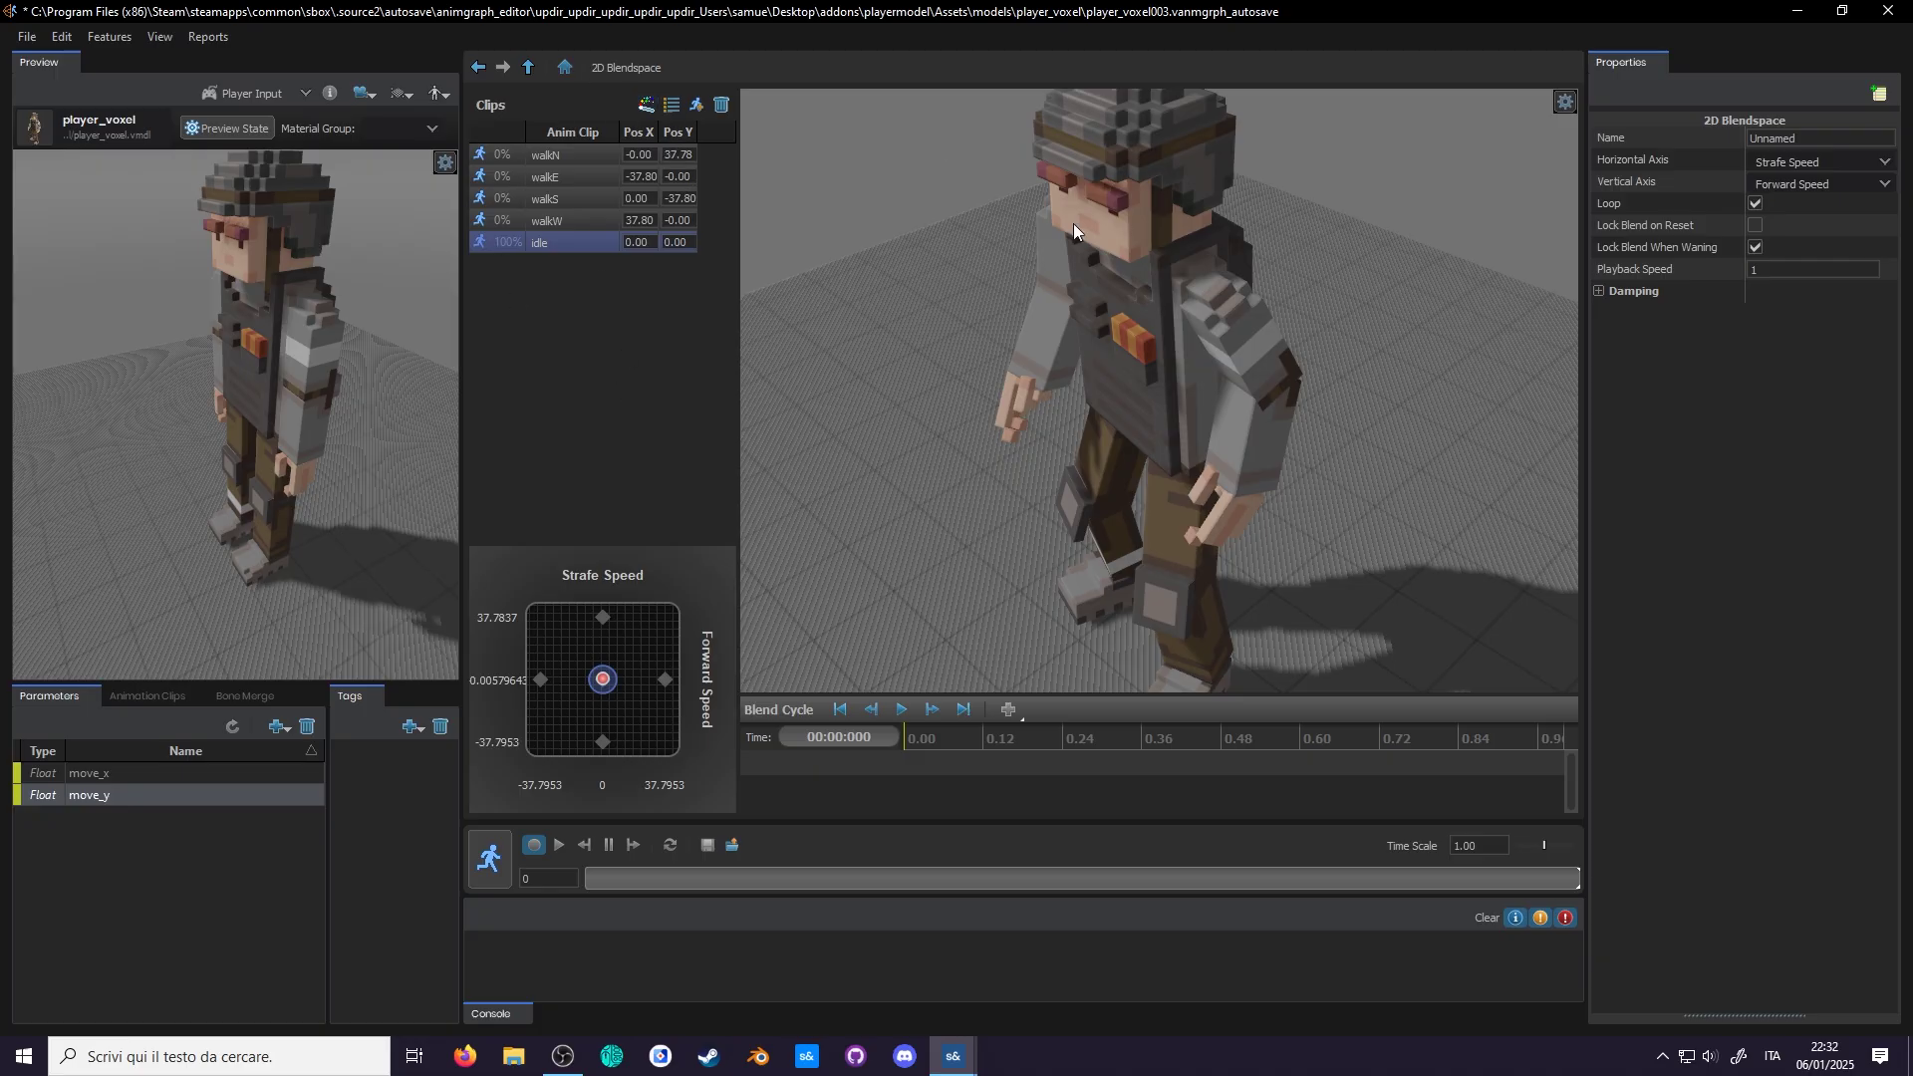
Step: Play the blend cycle and test the blend point across the grid up to the corner between walkN and walkW
{"action": "left_click", "coordinate": [900, 710]}
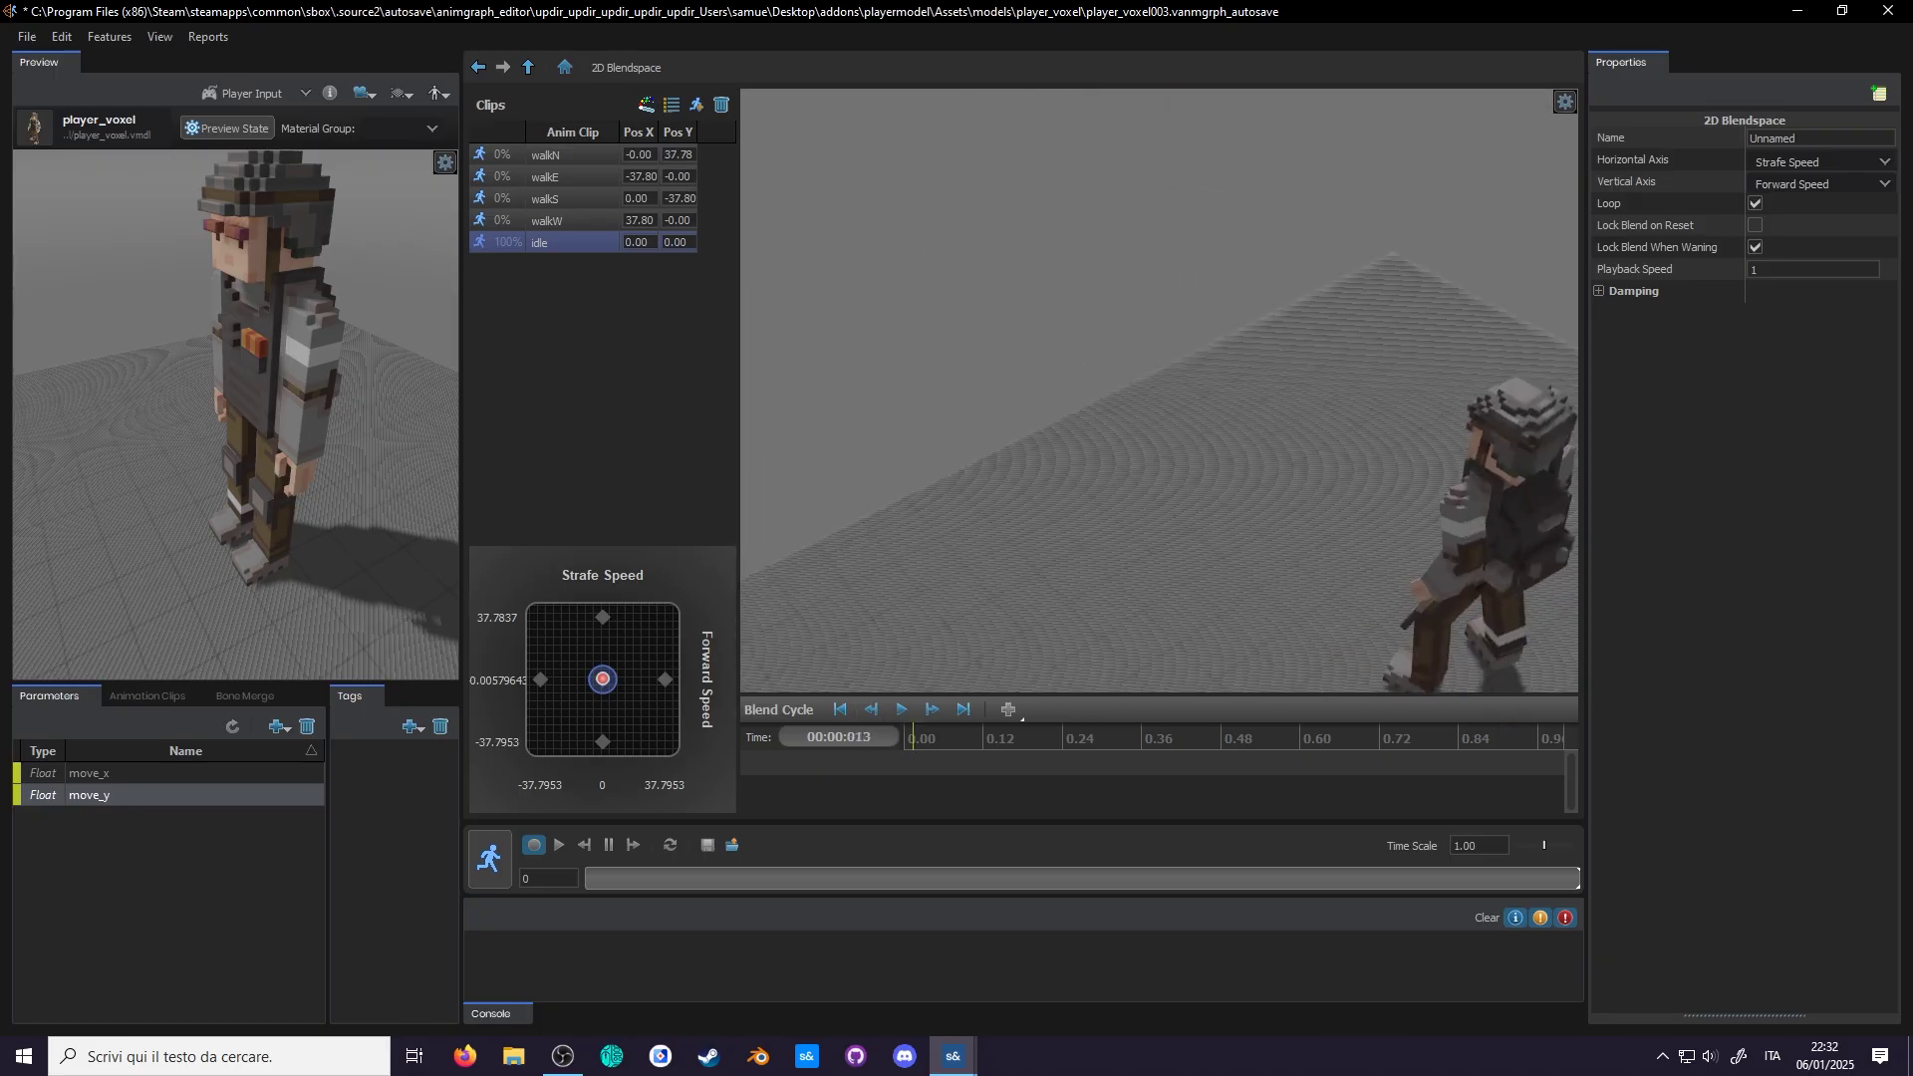
{"action": "left_click", "coordinate": [577, 610]}
{"action": "left_click_drag", "start_coordinate": [577, 609], "coordinate": [697, 595]}
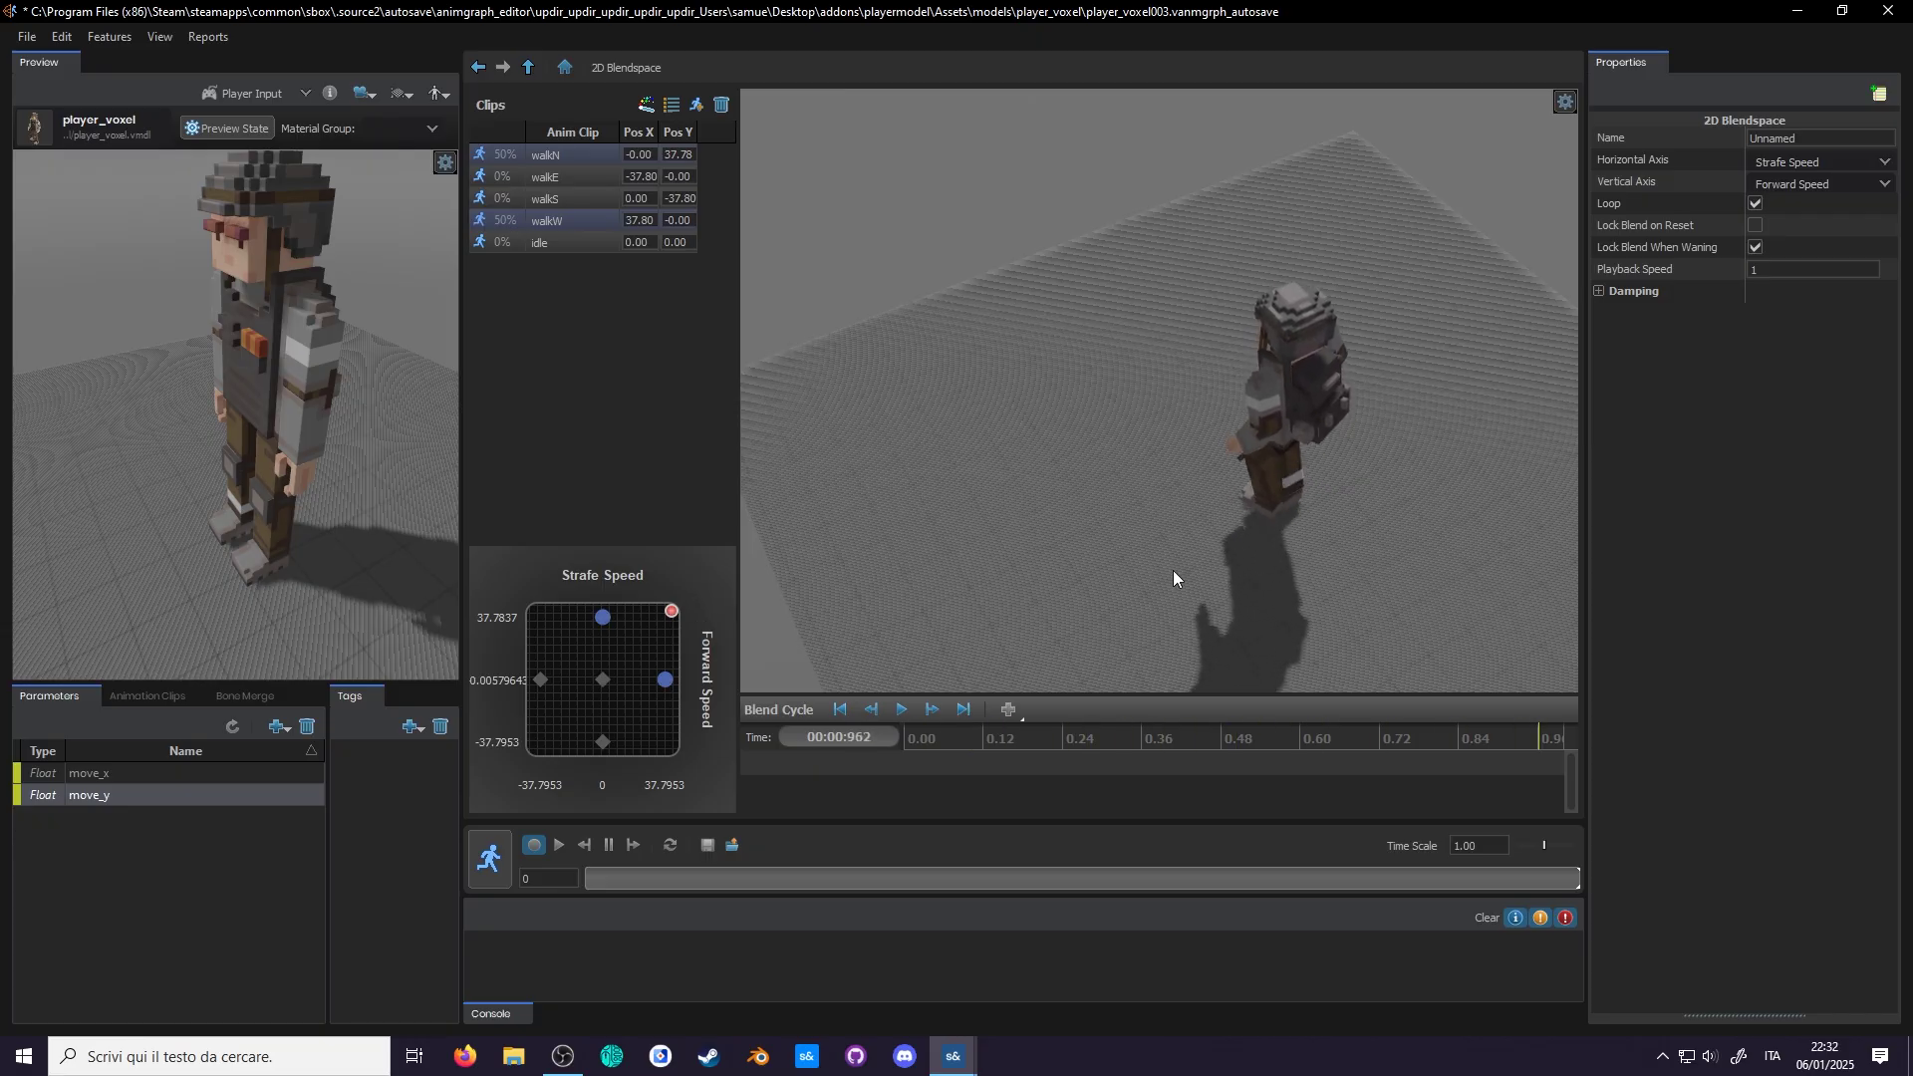
{"action": "left_click_drag", "start_coordinate": [1174, 570], "coordinate": [1116, 538]}
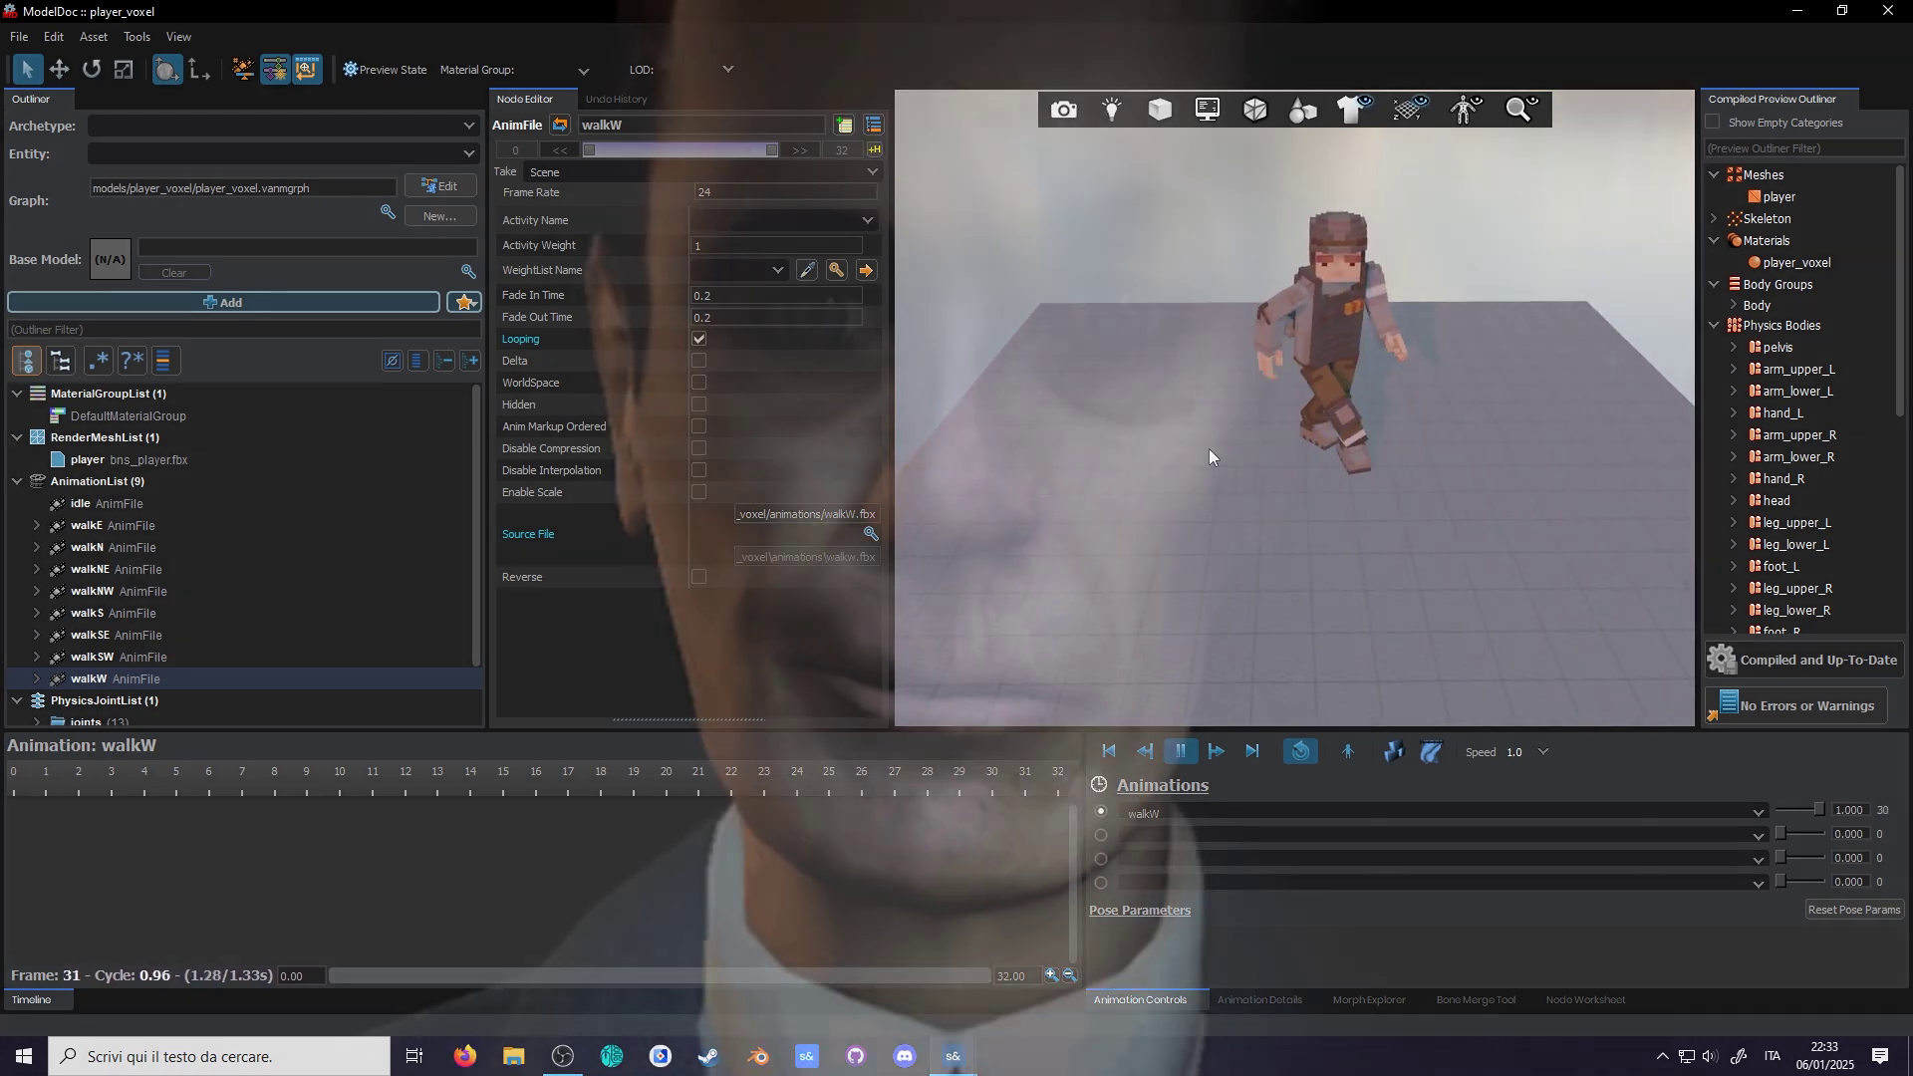
Step: In ModelDoc, pause playback and scrub through the walkE and walkW animations to check their foot timing
{"action": "key", "text": "space"}
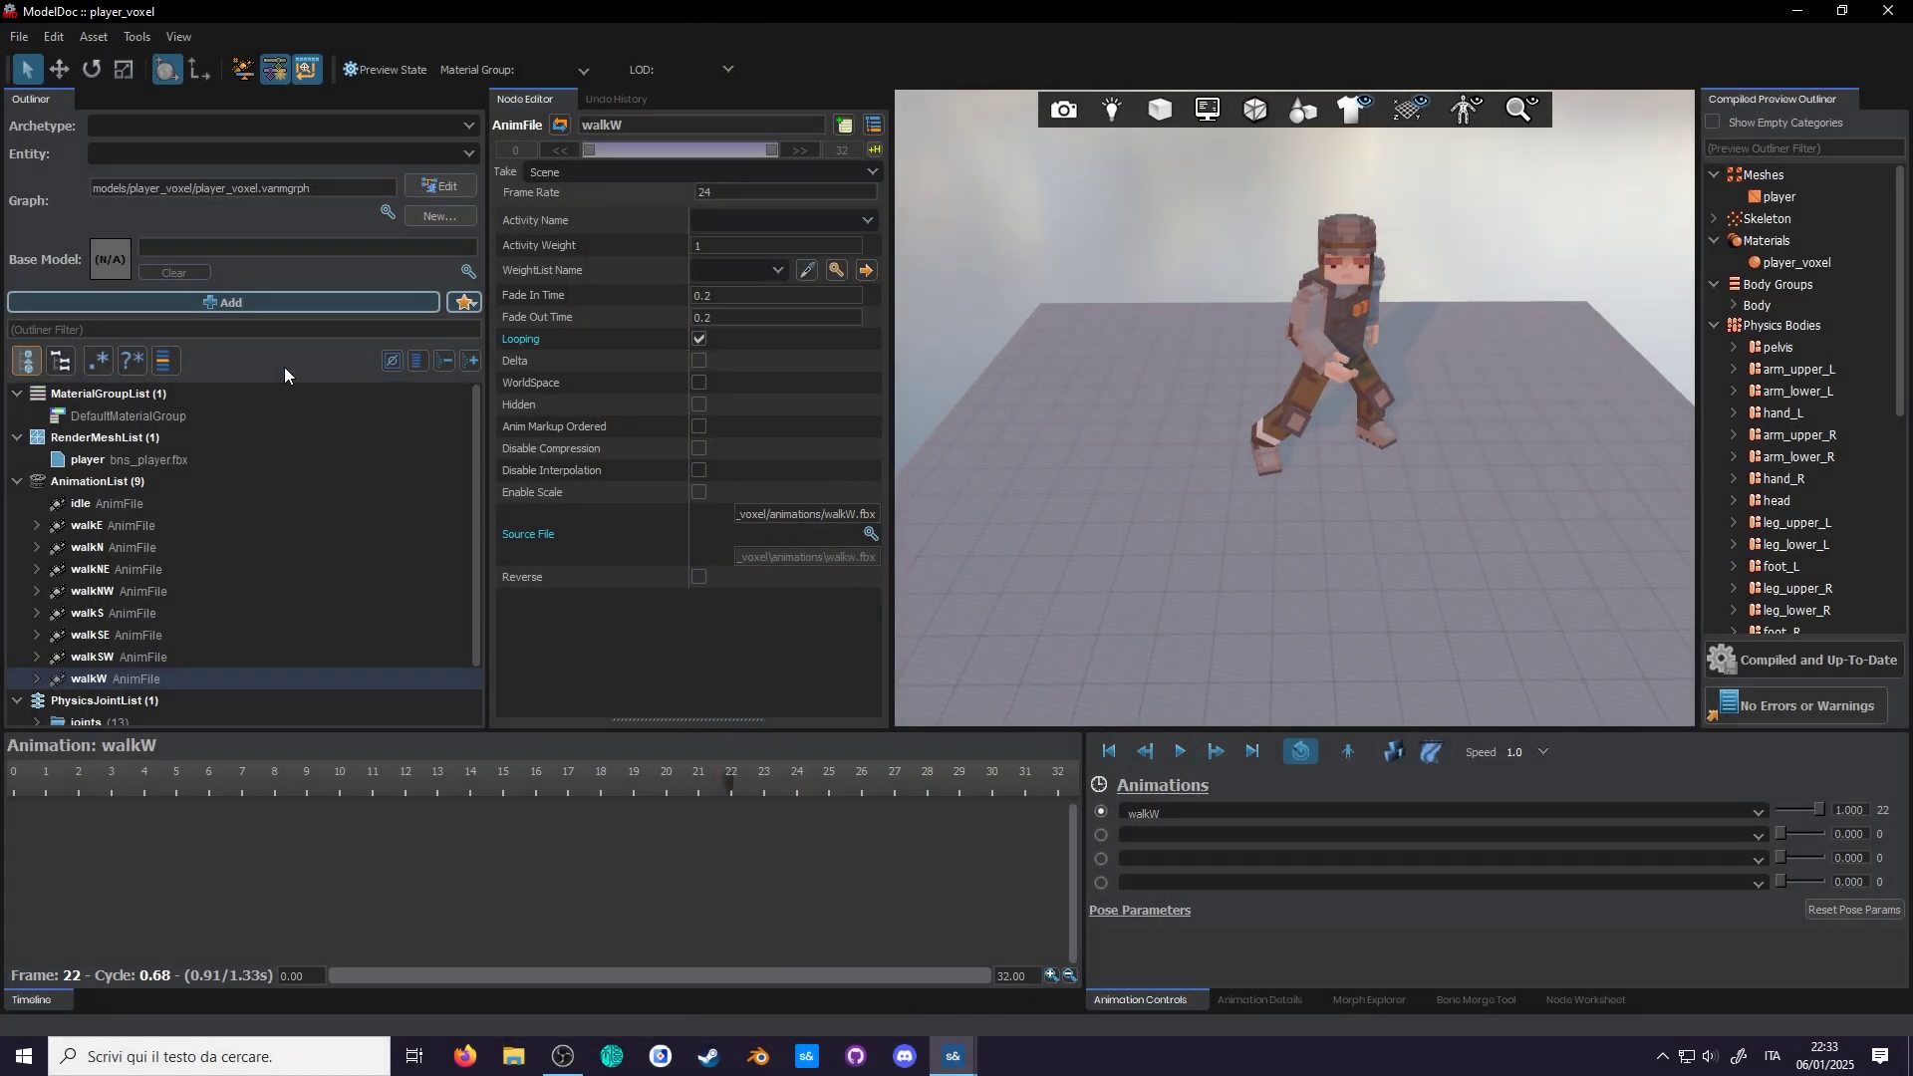
{"action": "left_click", "coordinate": [109, 524]}
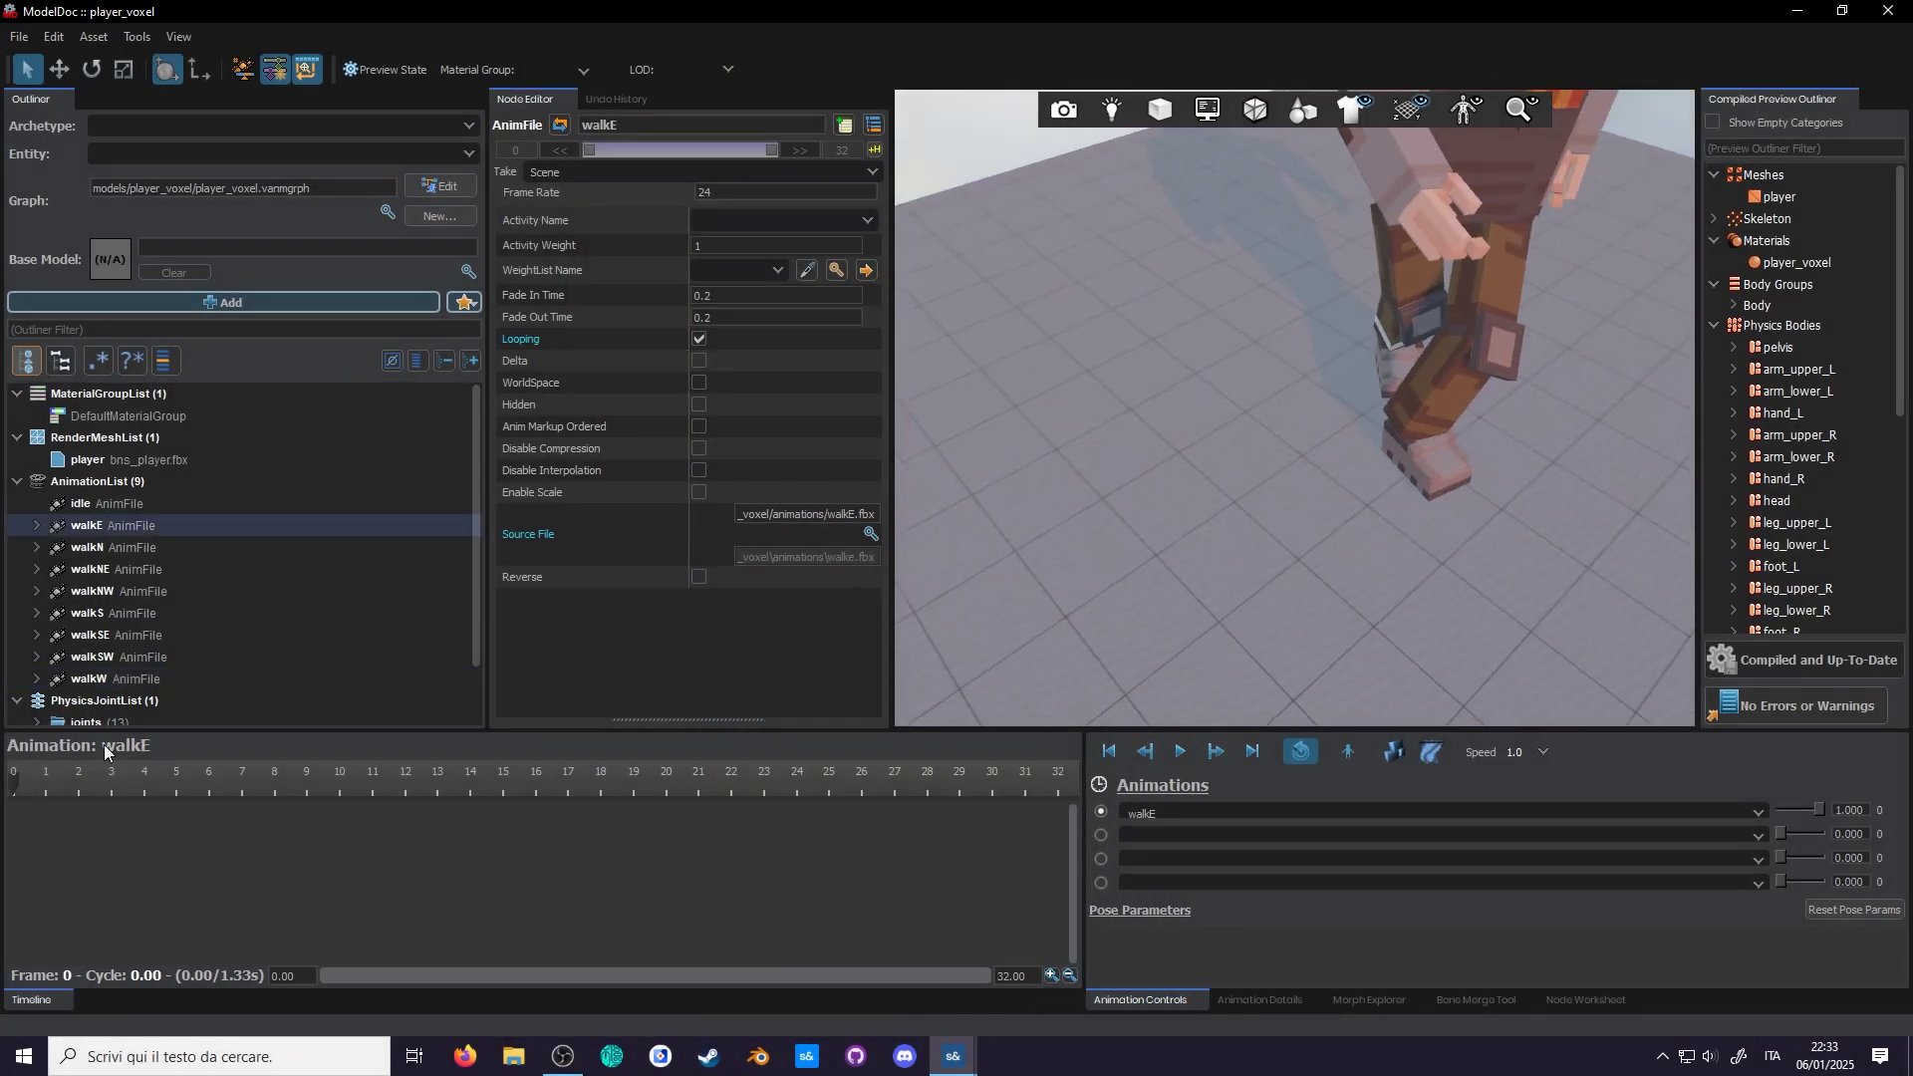
{"action": "left_click_drag", "start_coordinate": [24, 792], "coordinate": [568, 815]}
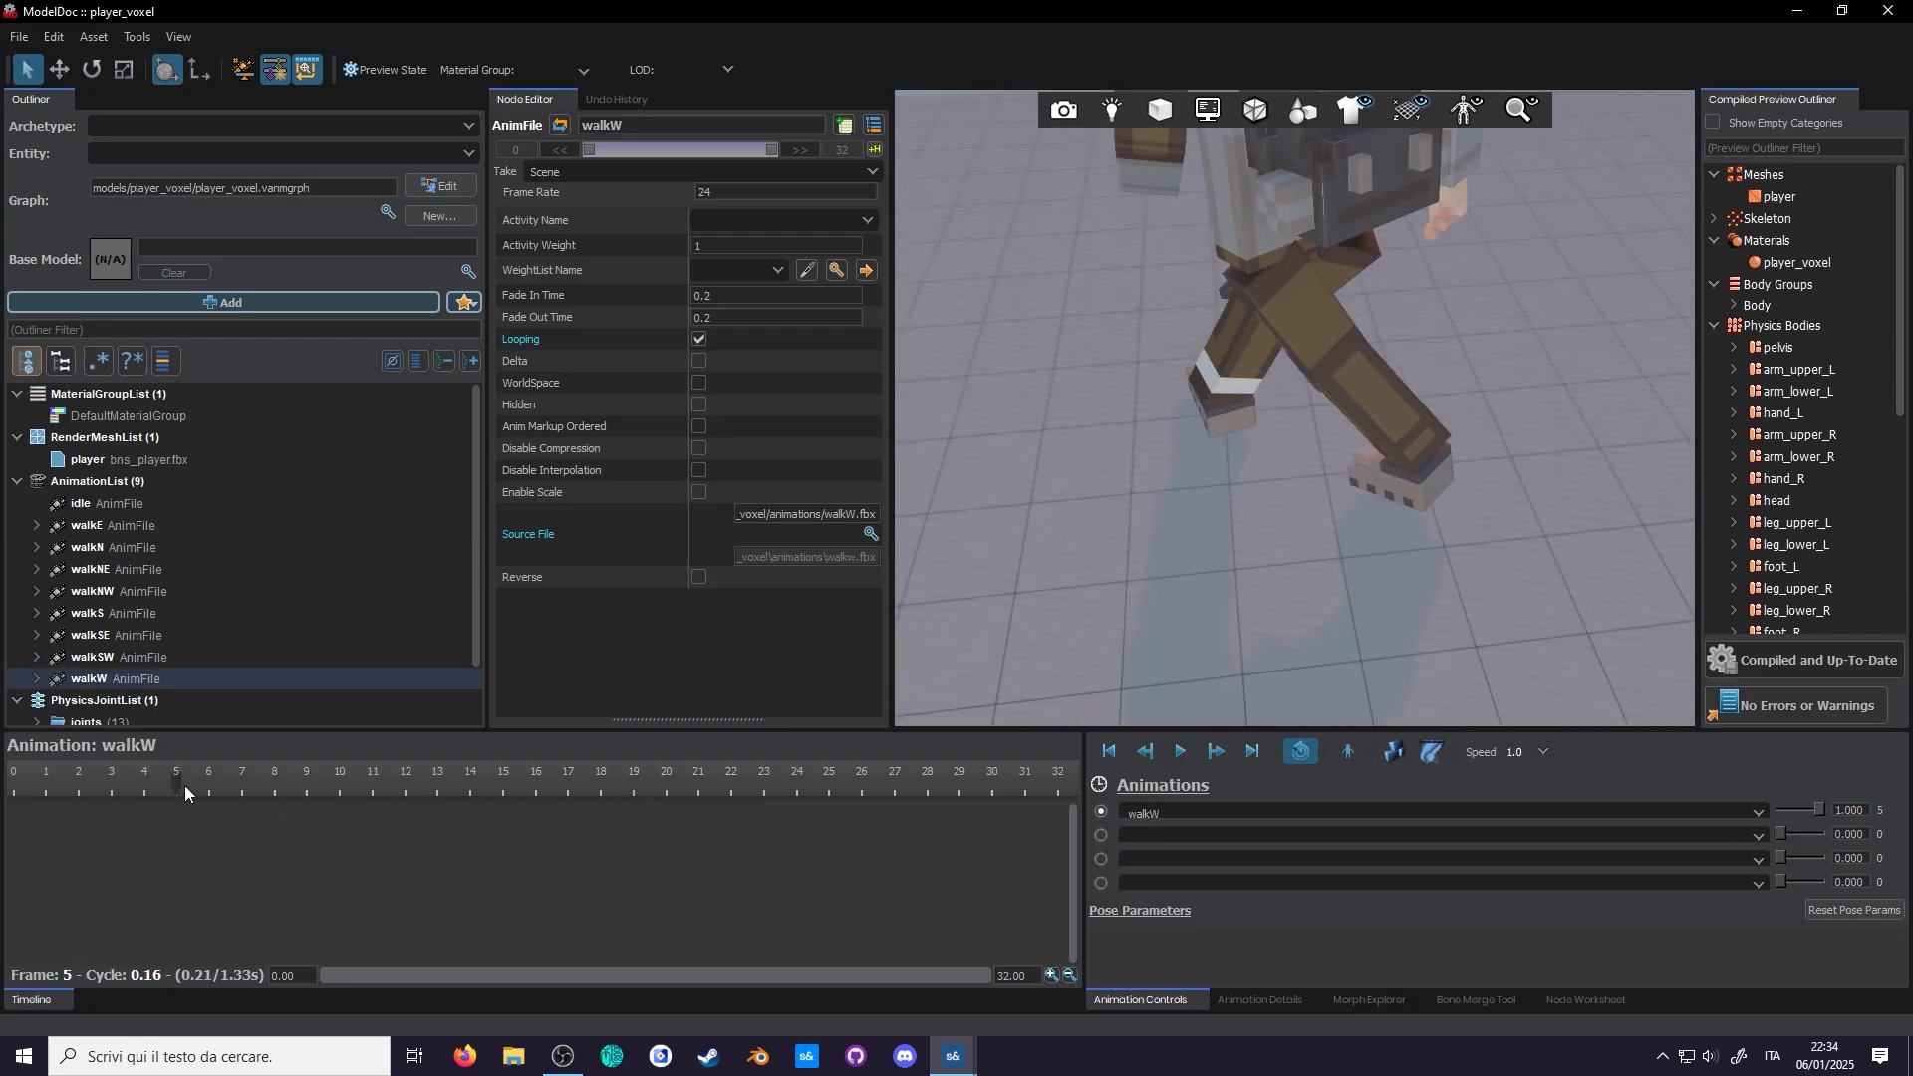
{"action": "left_click_drag", "start_coordinate": [183, 786], "coordinate": [498, 816]}
Step: Compare the idle pose with the start of walkE, and scrub walkE to frame 10 to check its pose
{"action": "left_click", "coordinate": [82, 547]}
{"action": "left_click", "coordinate": [83, 505]}
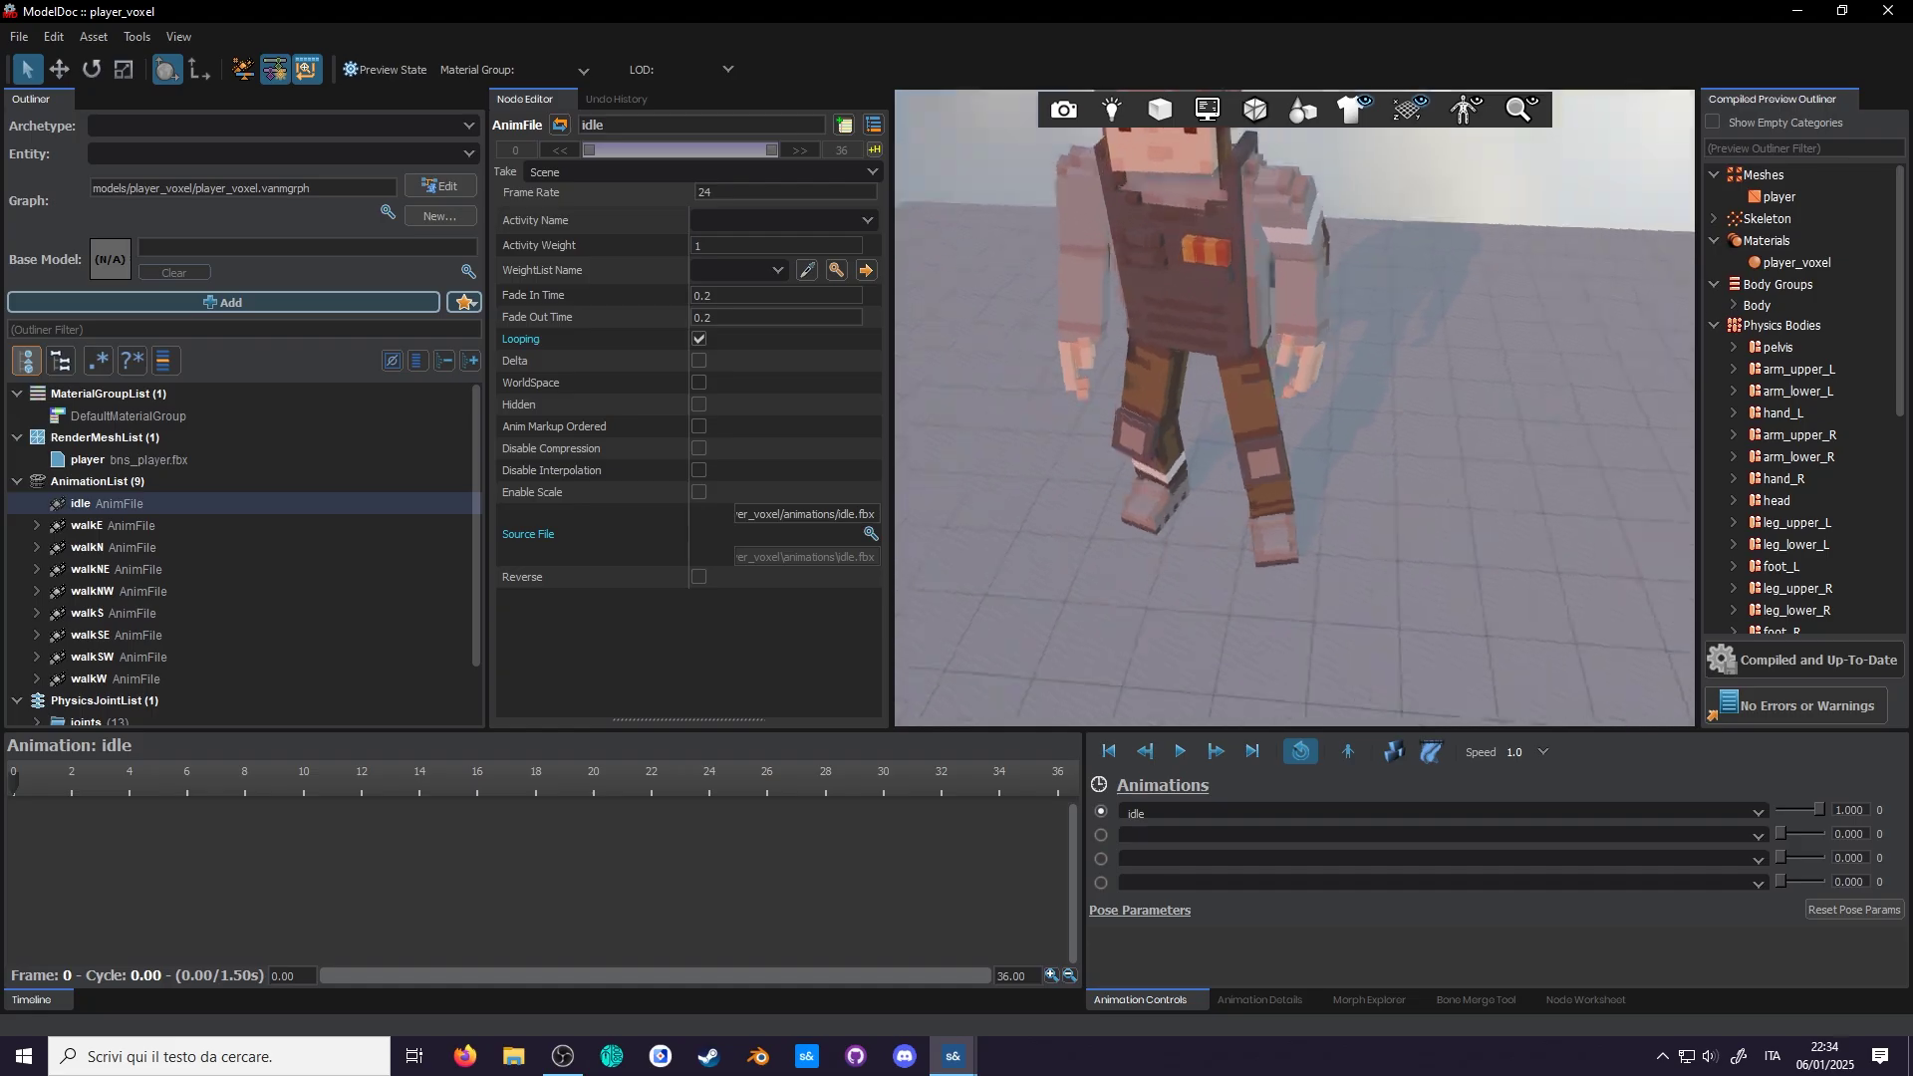
{"action": "left_click", "coordinate": [112, 526]}
{"action": "left_click", "coordinate": [111, 504]}
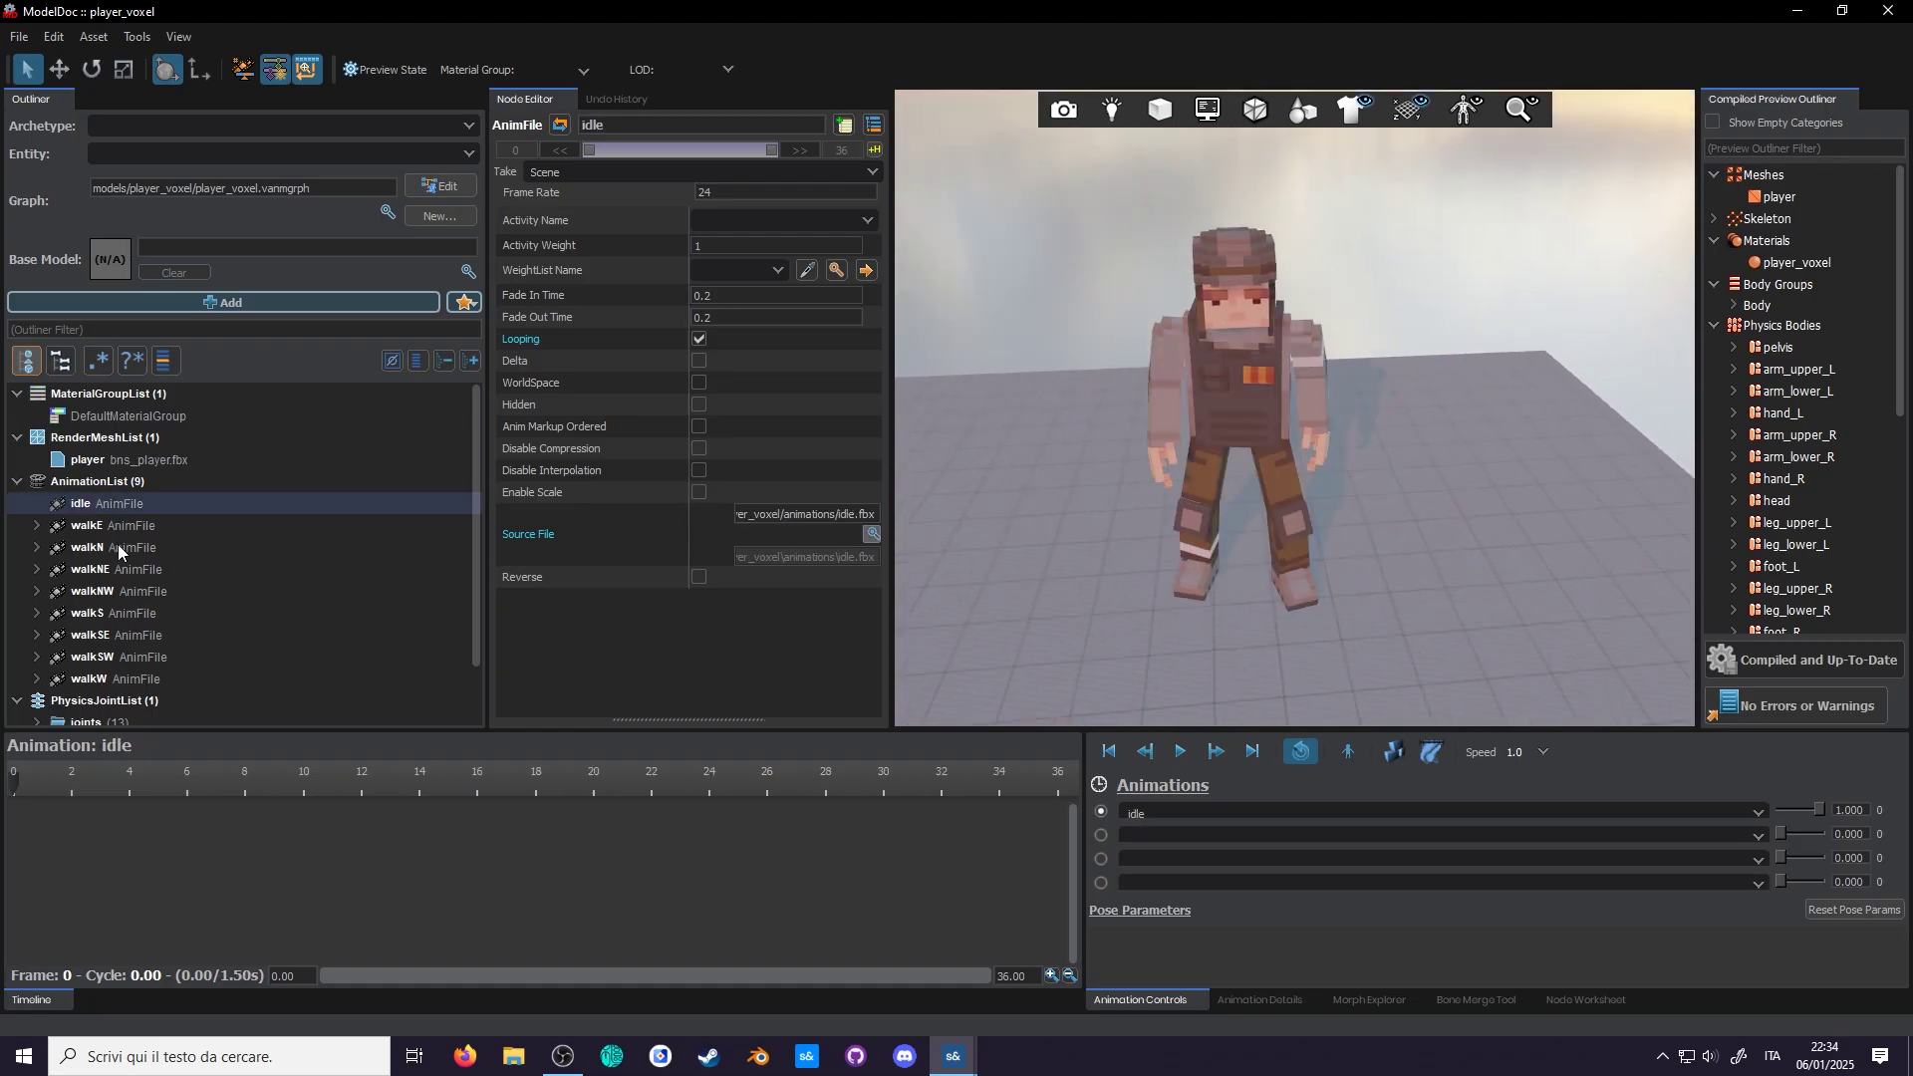
{"action": "left_click", "coordinate": [115, 528]}
{"action": "left_click", "coordinate": [114, 505]}
{"action": "left_click", "coordinate": [110, 527]}
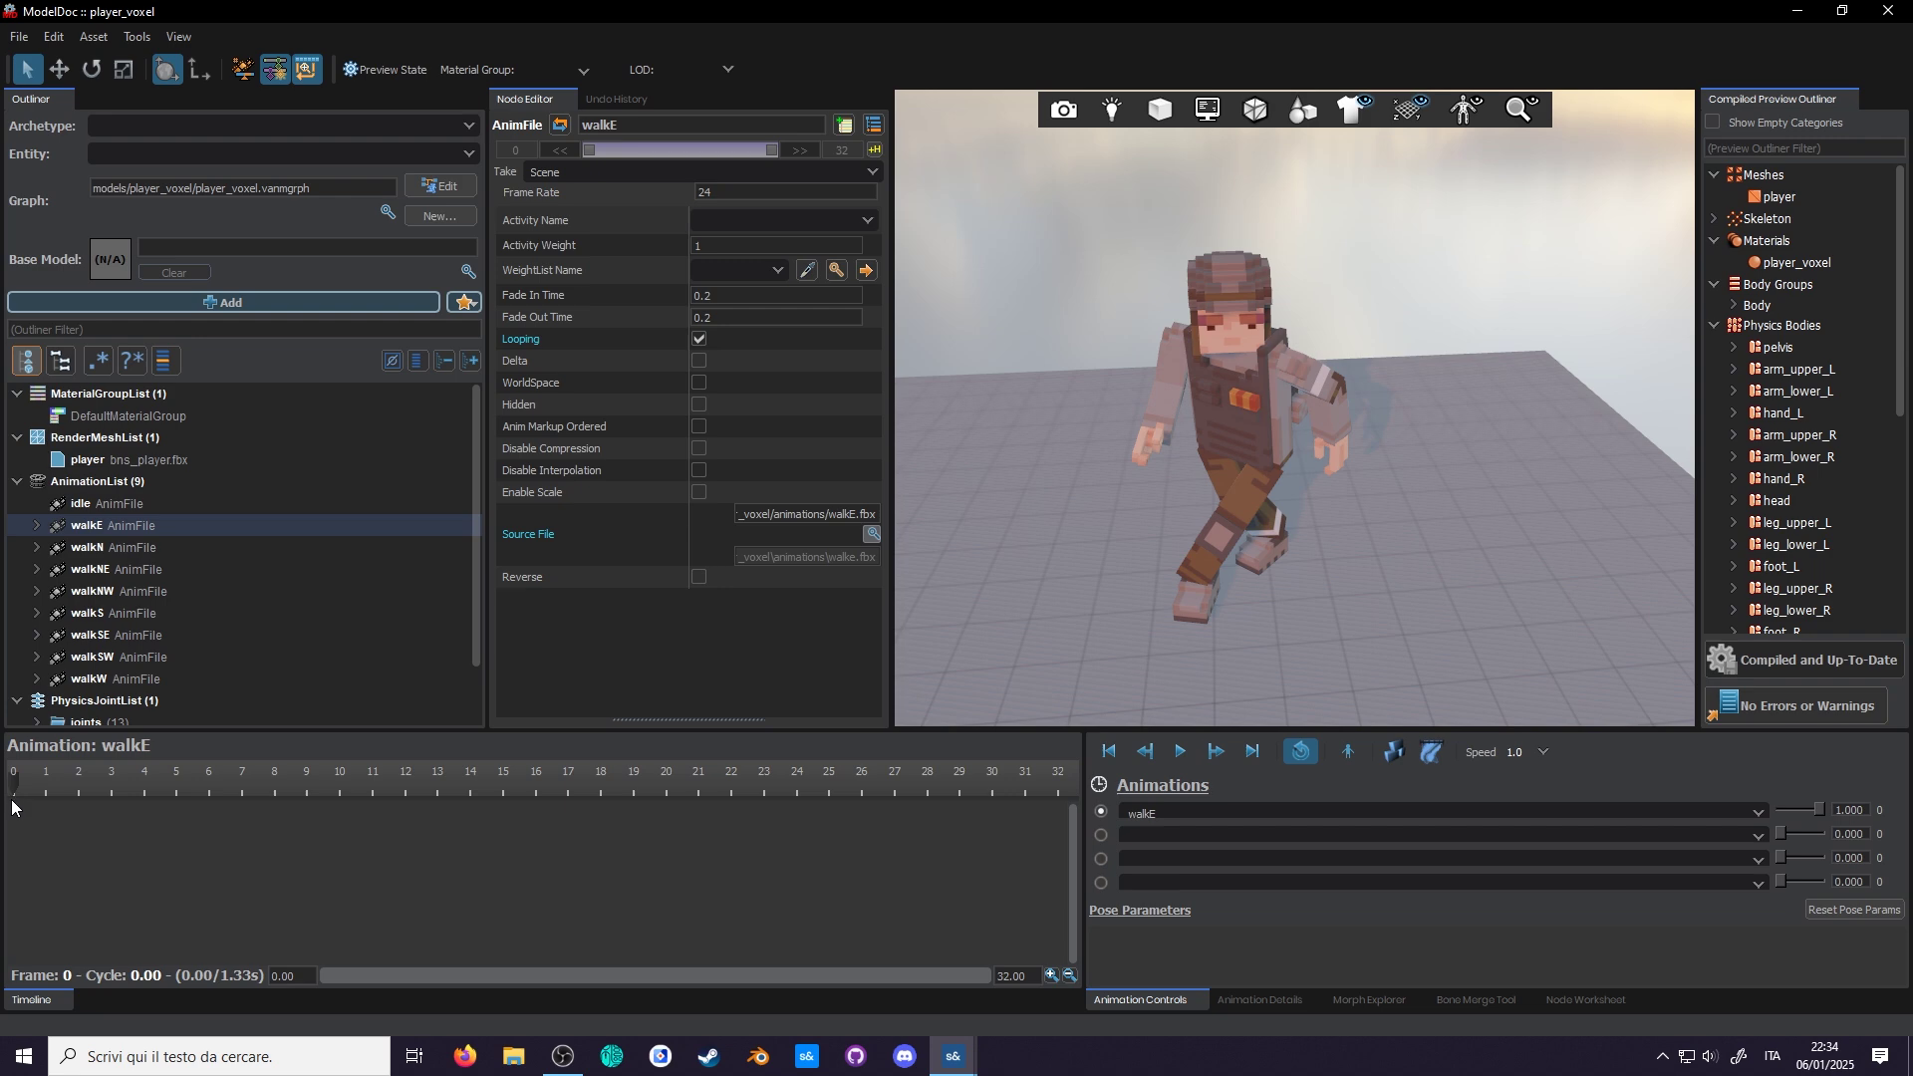
{"action": "left_click_drag", "start_coordinate": [18, 789], "coordinate": [345, 806]}
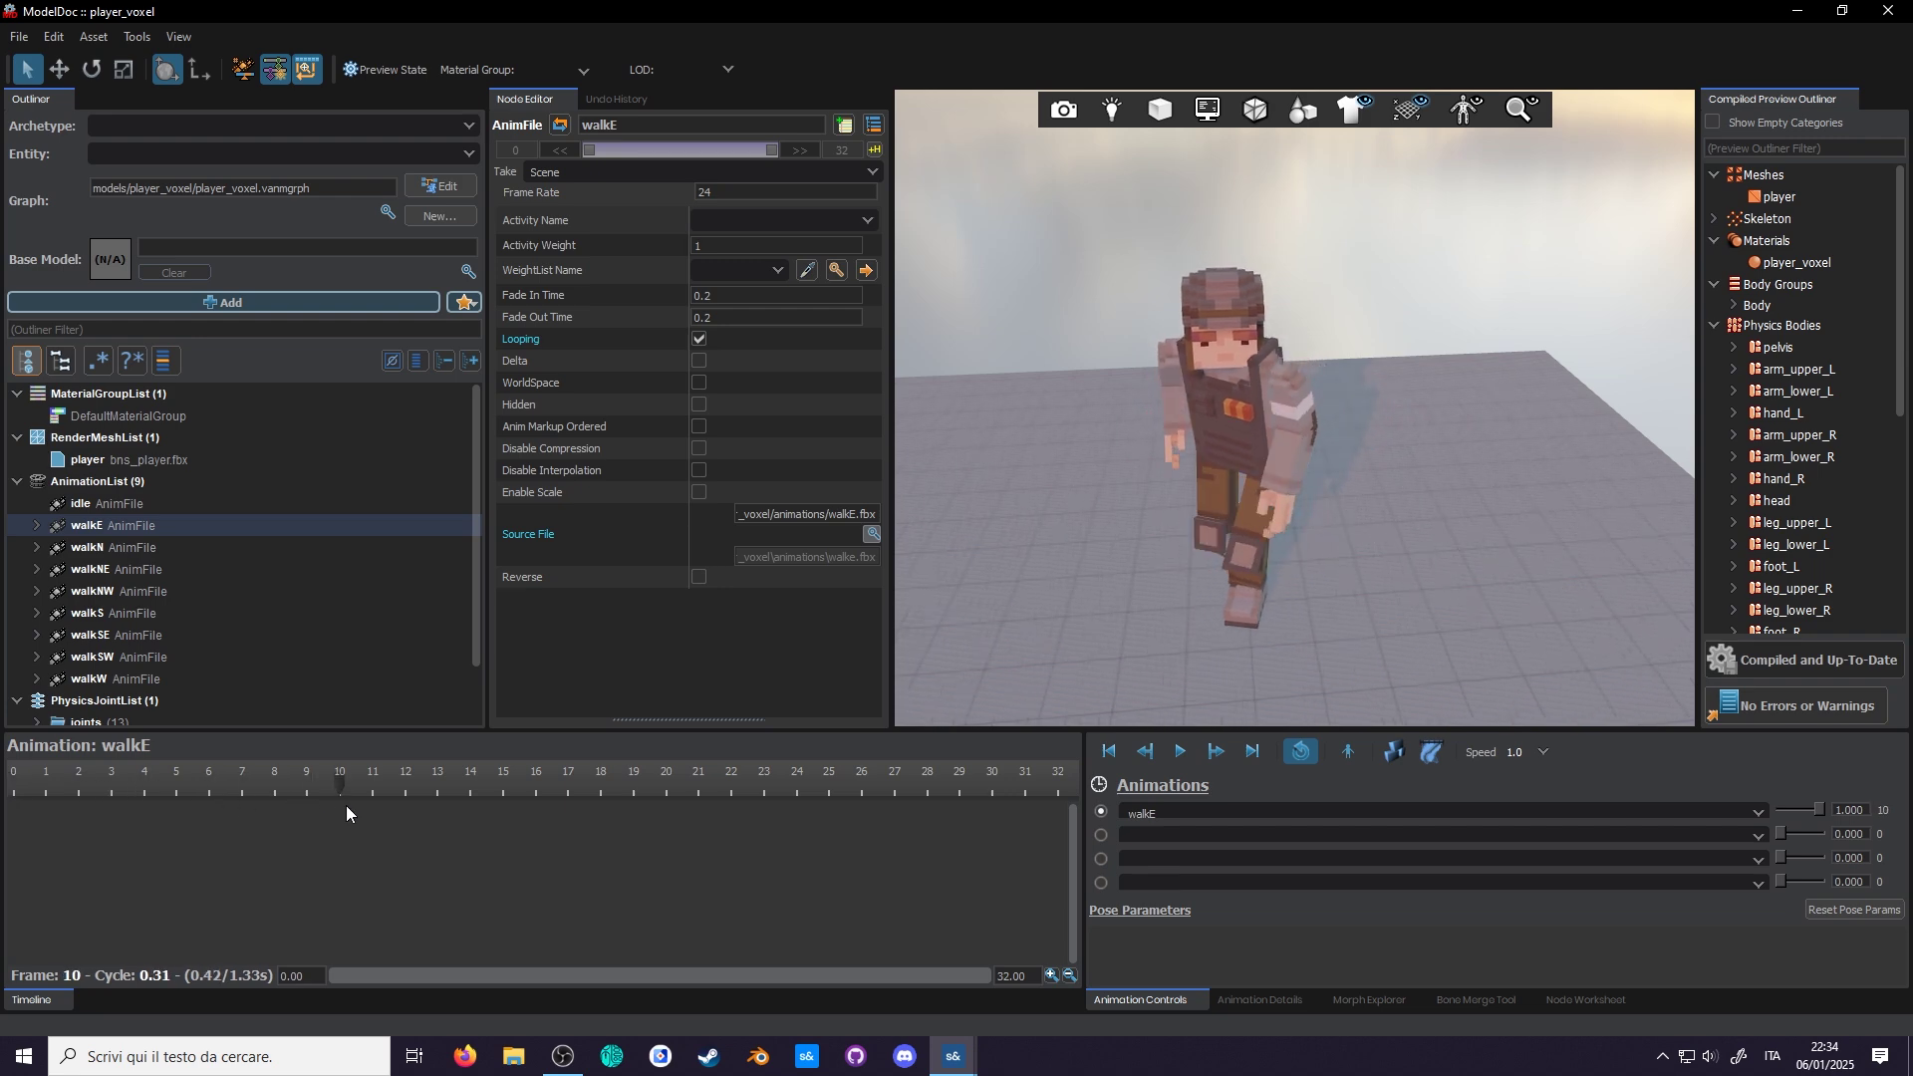
{"action": "mouse_move", "coordinate": [1263, 558]}
{"action": "right_mouse_down"}
{"action": "mouse_move", "coordinate": [1267, 657]}
{"action": "mouse_move", "coordinate": [1276, 556]}
{"action": "right_mouse_up"}
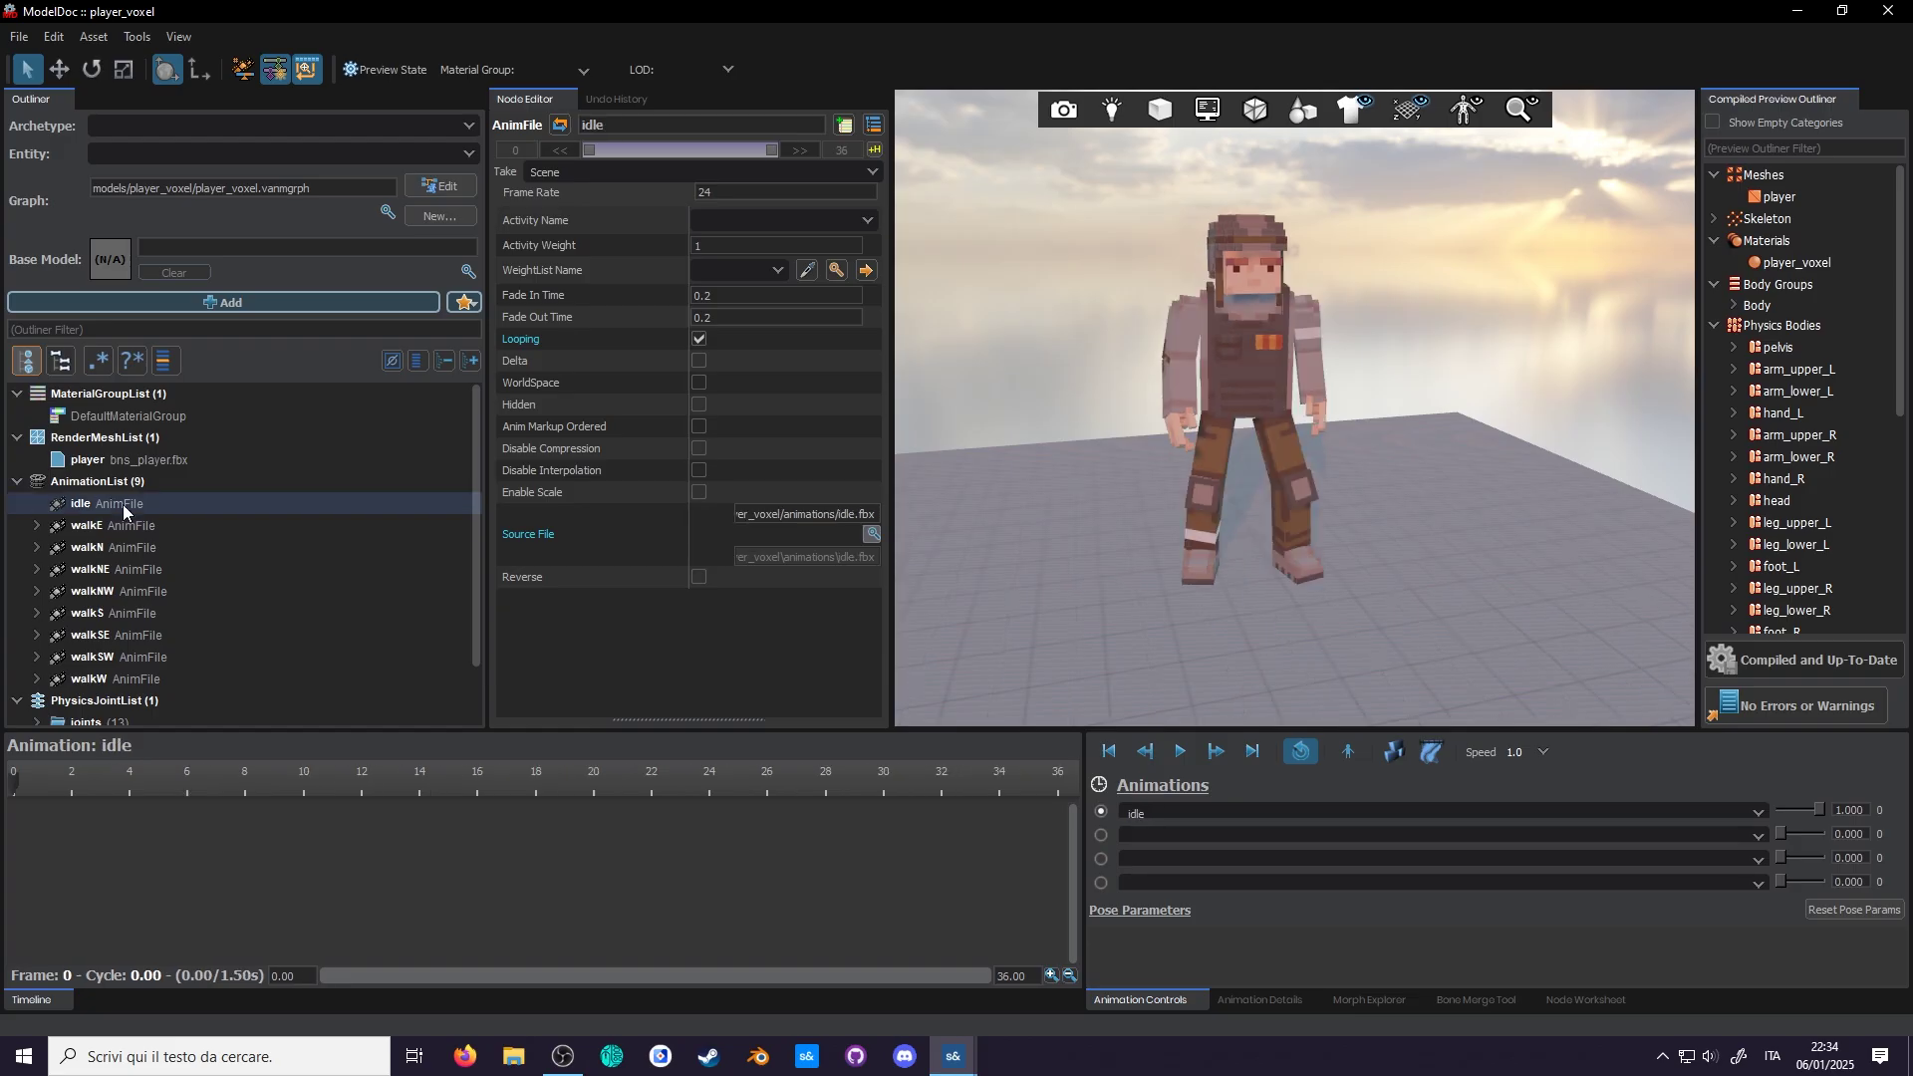
Step: Add an AnimStartLoop node with Start Loop Frame 10 to the walkN animation and recompile the model
{"action": "right_click", "coordinate": [101, 548]}
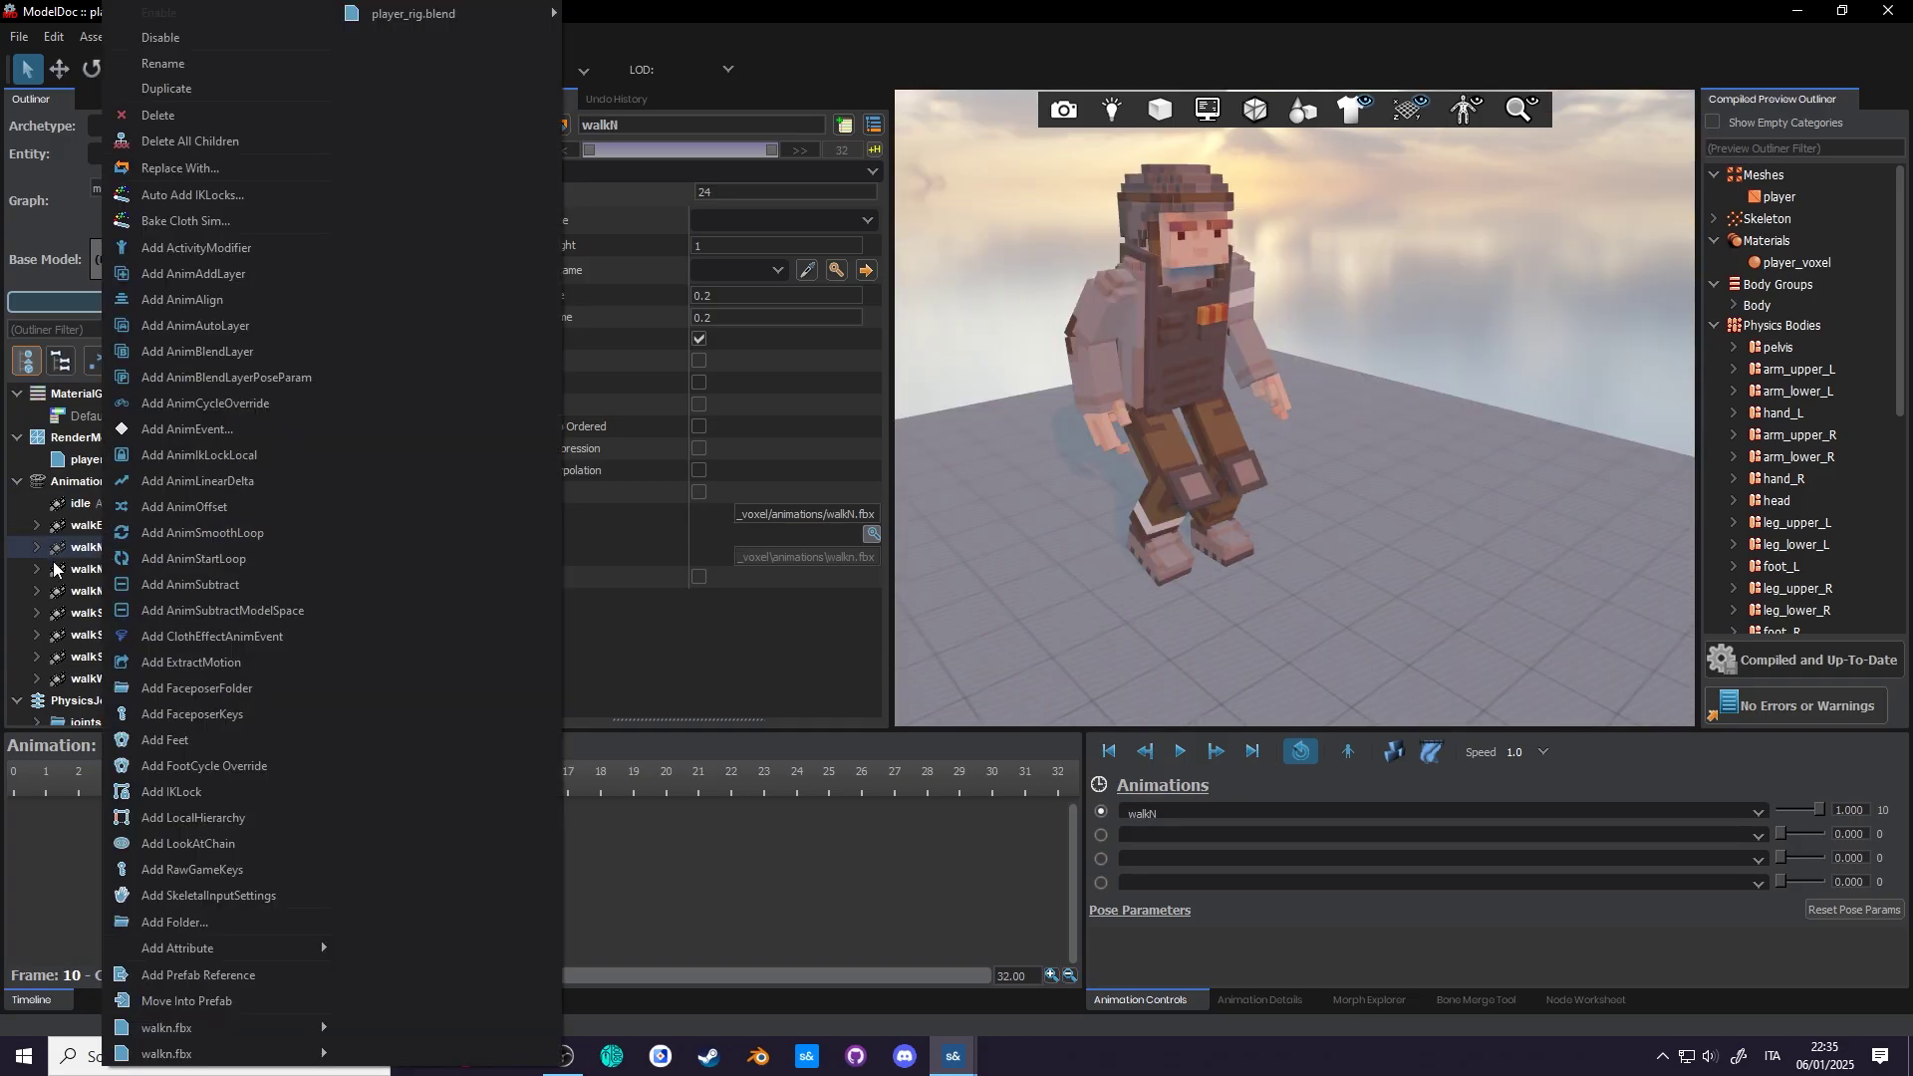
{"action": "left_click", "coordinate": [223, 560]}
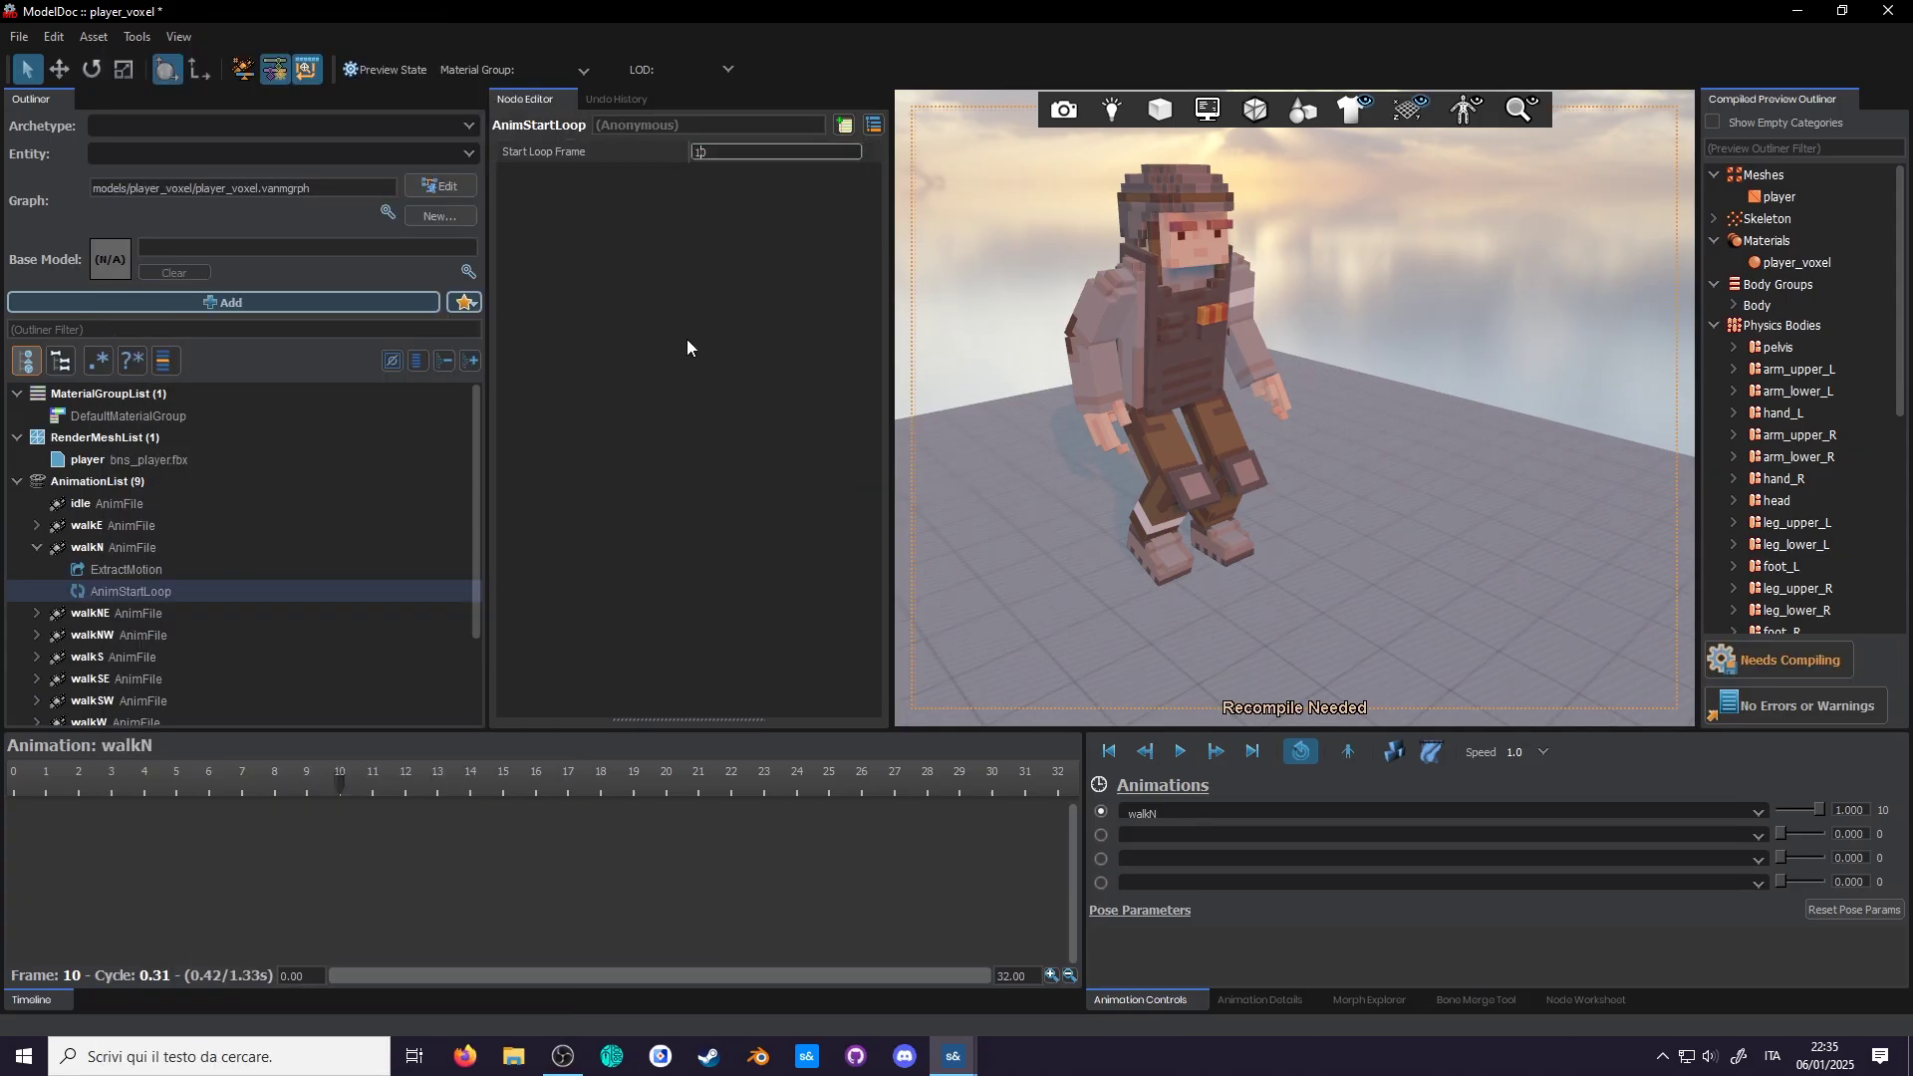
{"action": "left_click", "coordinate": [1788, 660]}
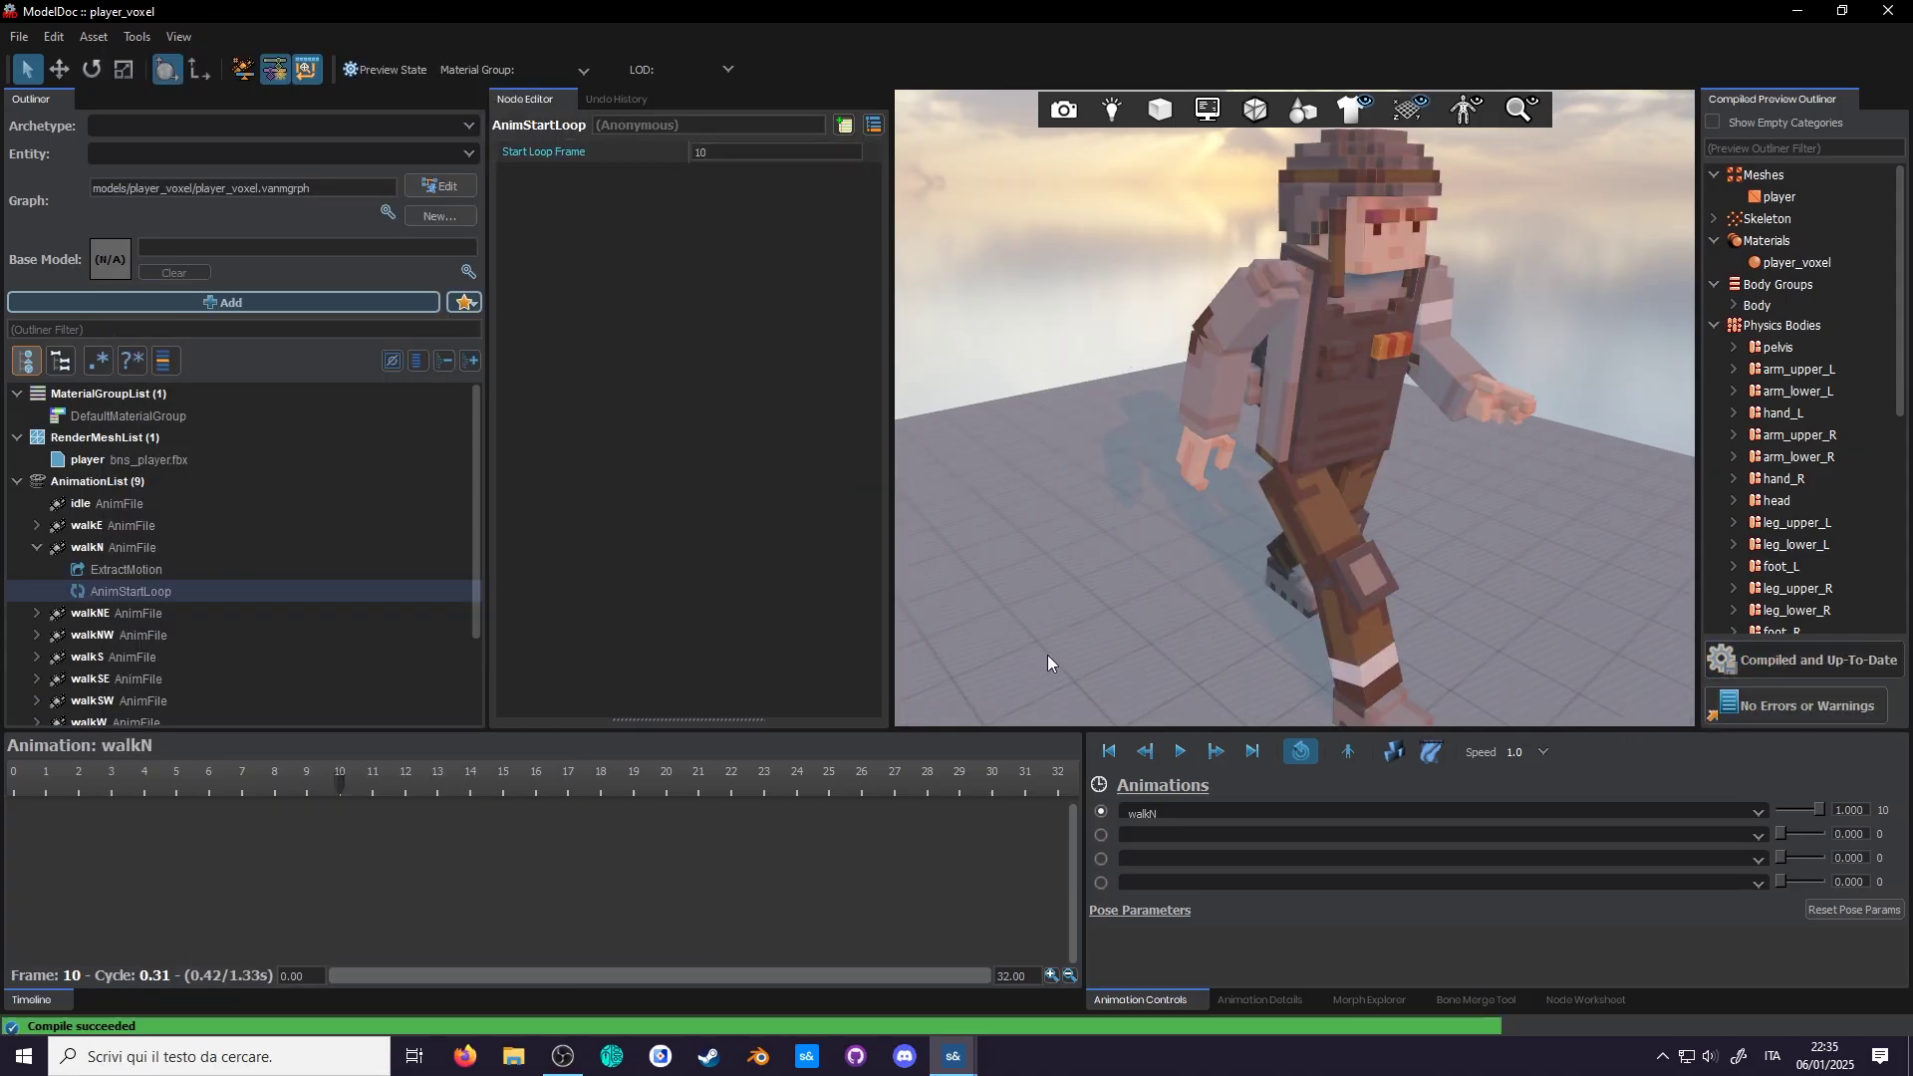
Step: Play back the recompiled walkN animation and review its ExtractMotion and AnimStartLoop settings
{"action": "scroll", "coordinate": [1159, 618], "scroll_direction": "down", "scroll_amount": 5}
{"action": "key", "text": "space"}
{"action": "right_click_drag", "start_coordinate": [1172, 619], "coordinate": [1220, 608]}
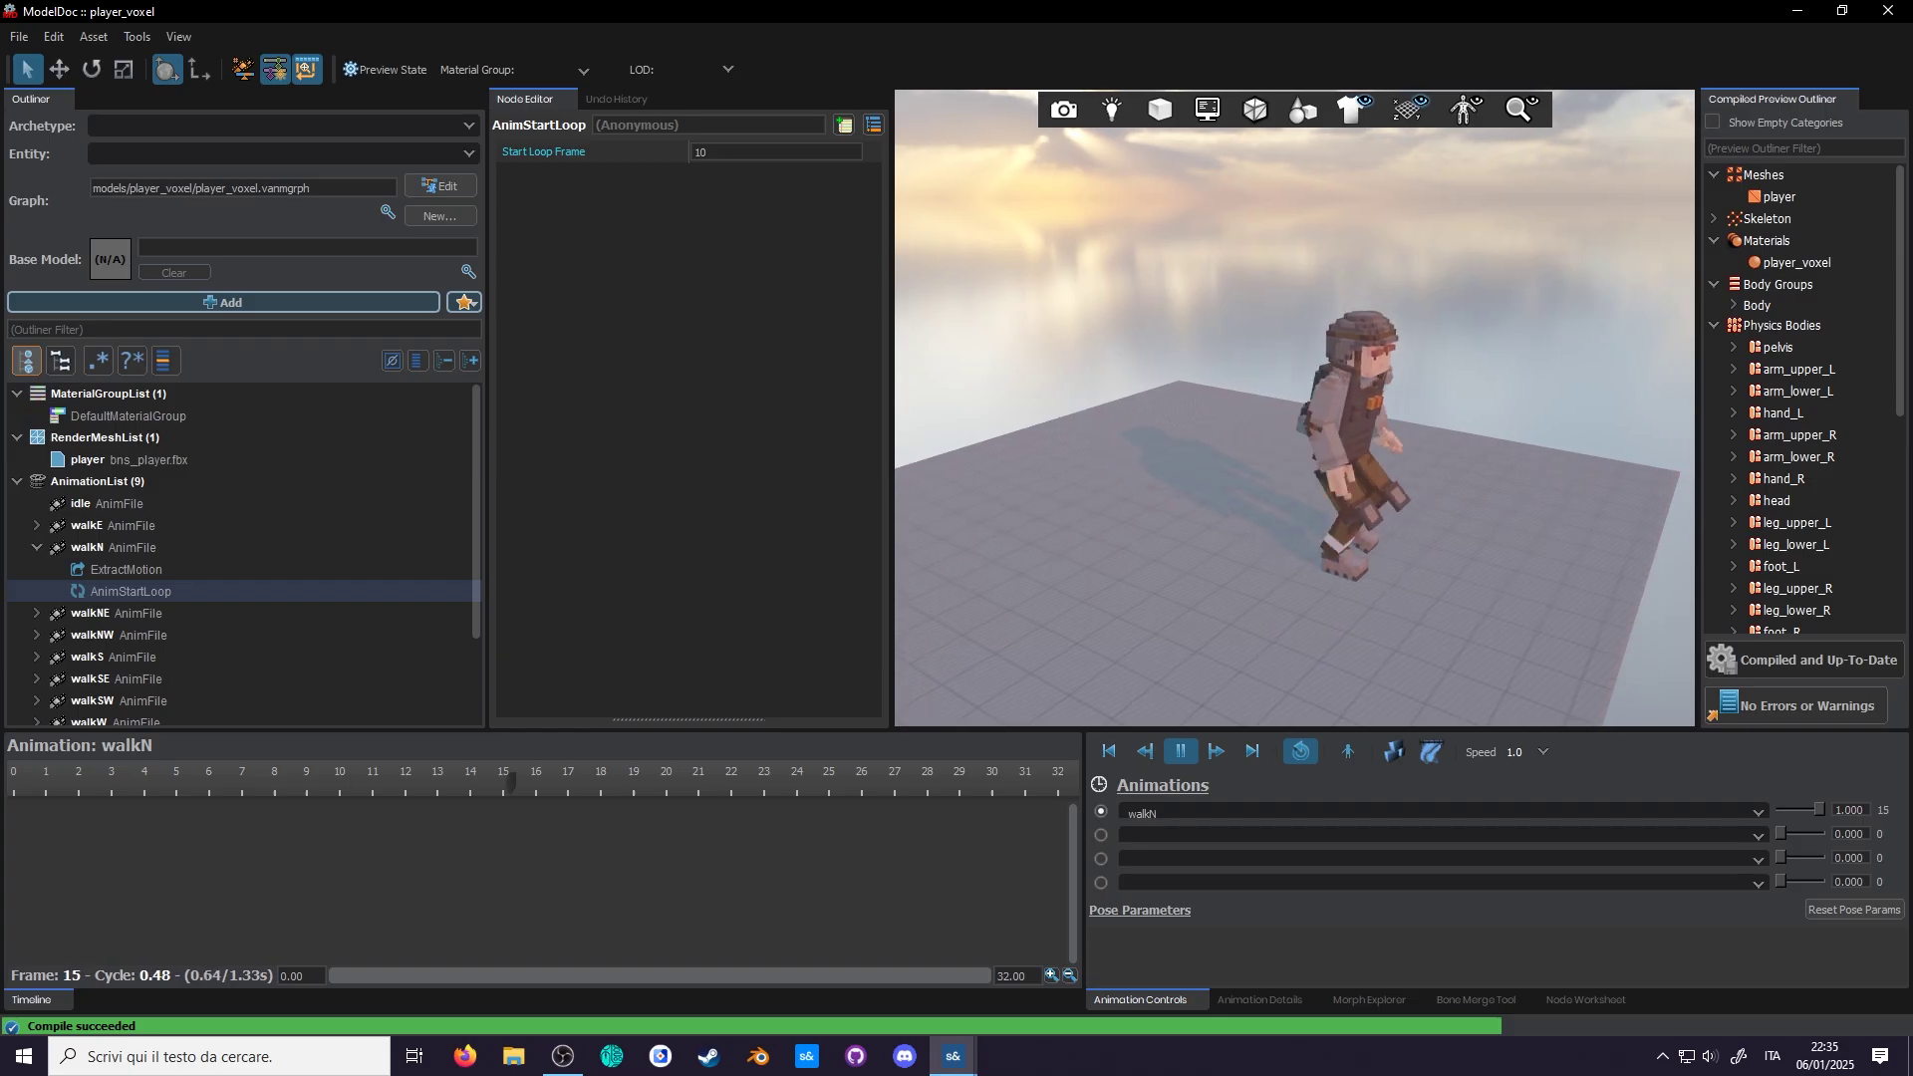
{"action": "key", "text": "space"}
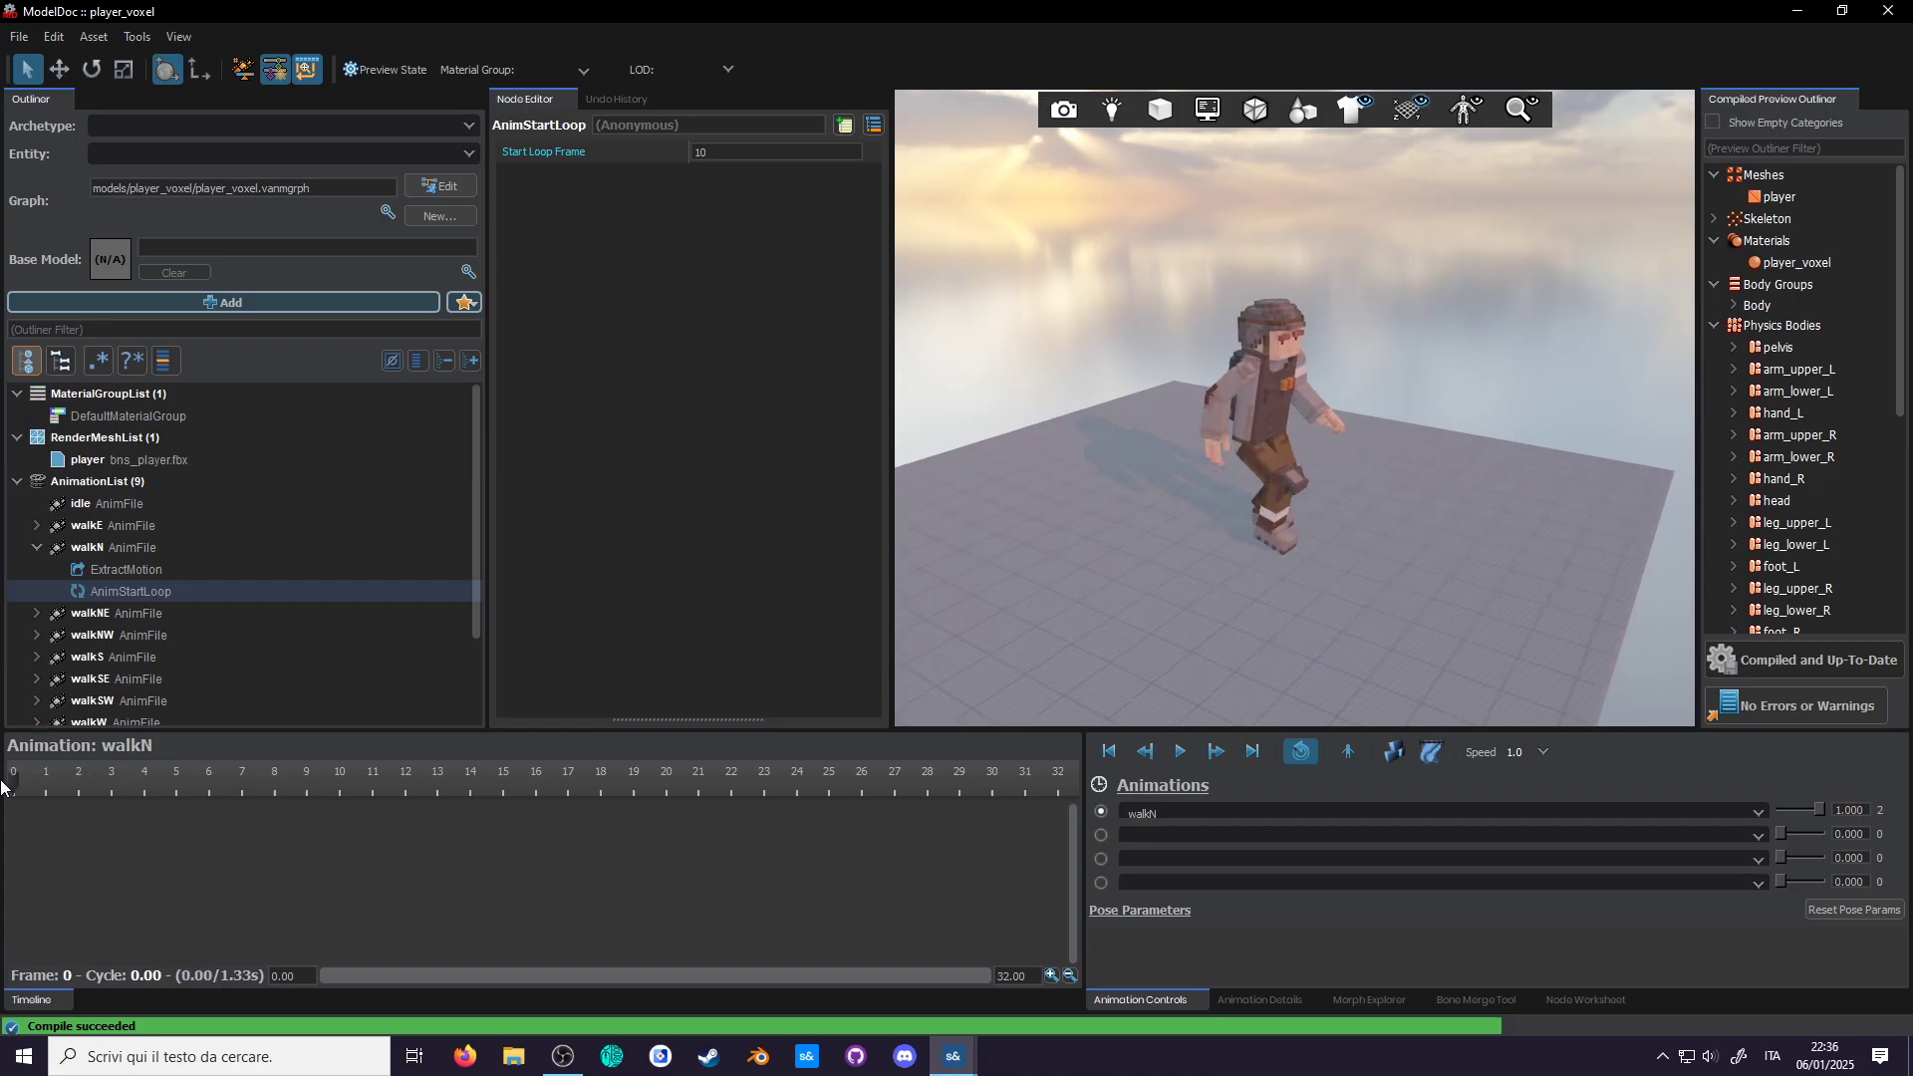
{"action": "left_click", "coordinate": [153, 571]}
{"action": "key", "text": "space"}
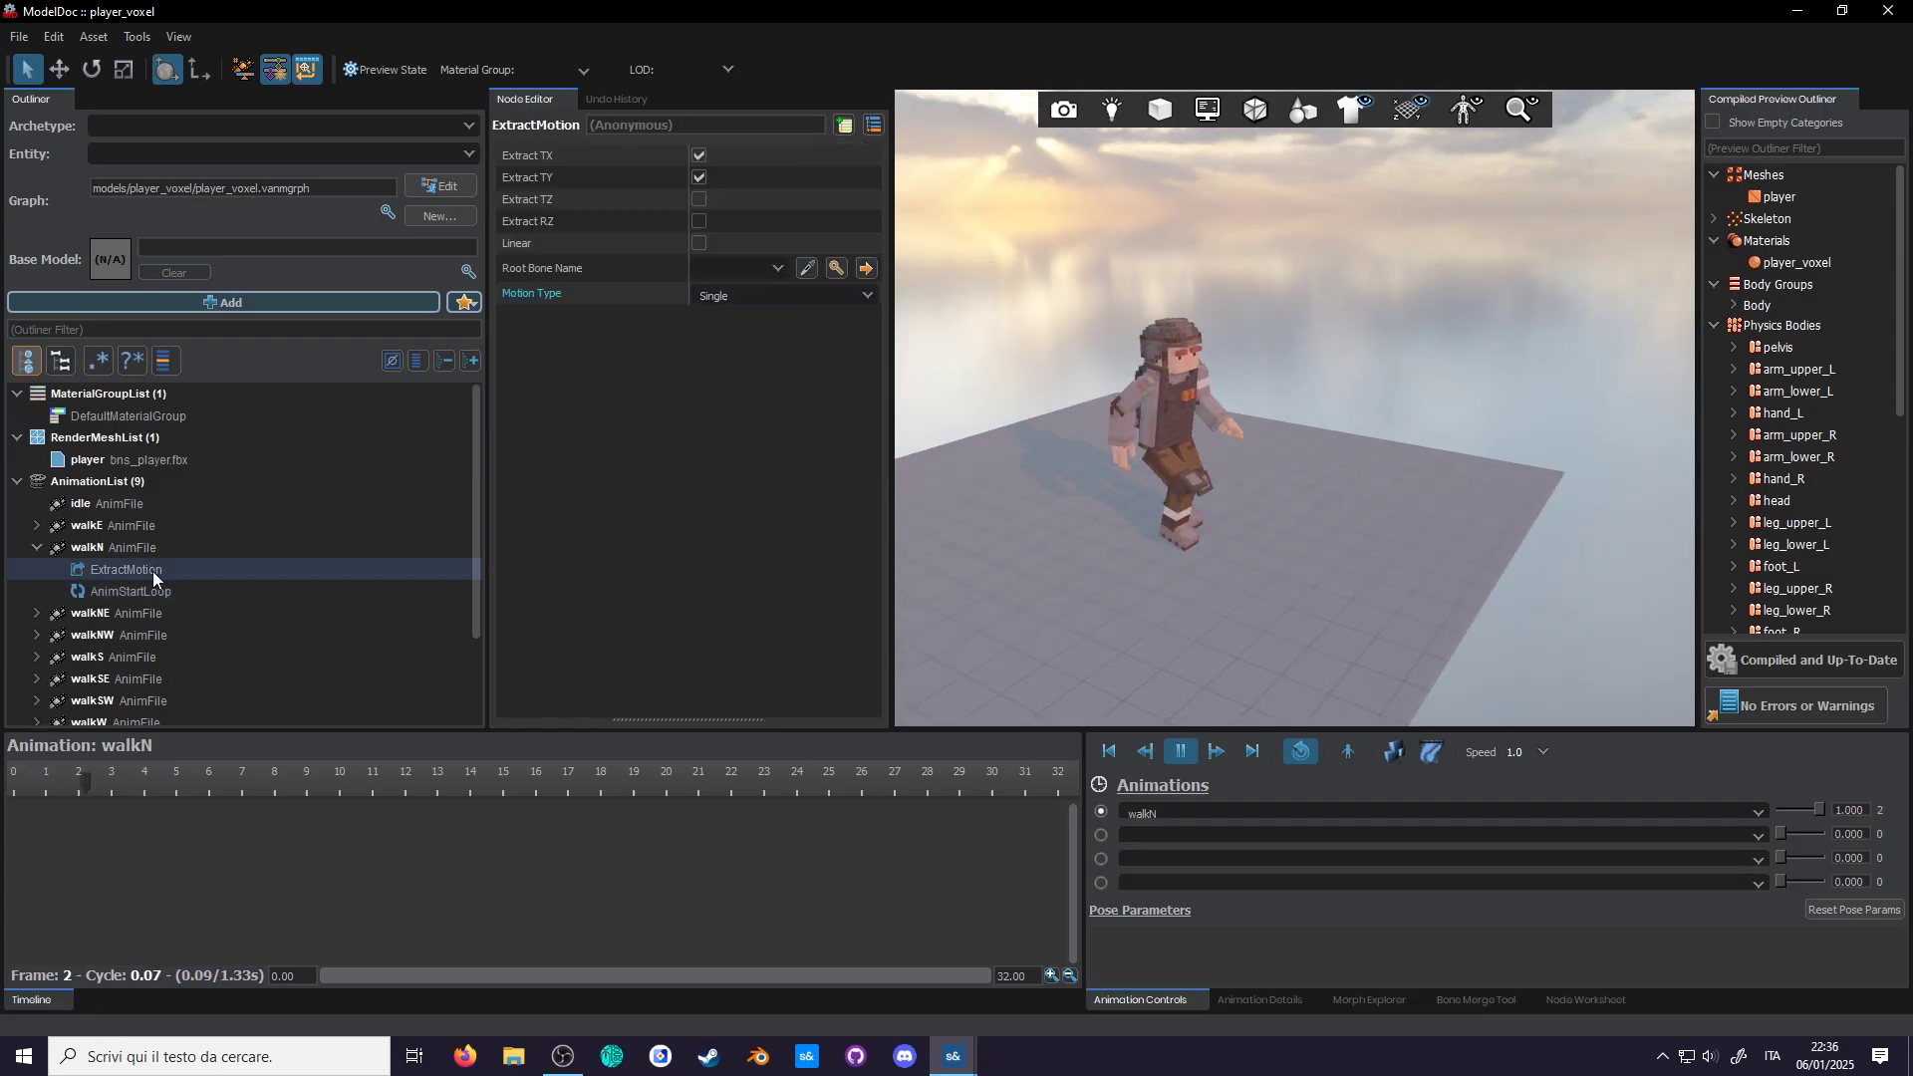
{"action": "left_click", "coordinate": [99, 591]}
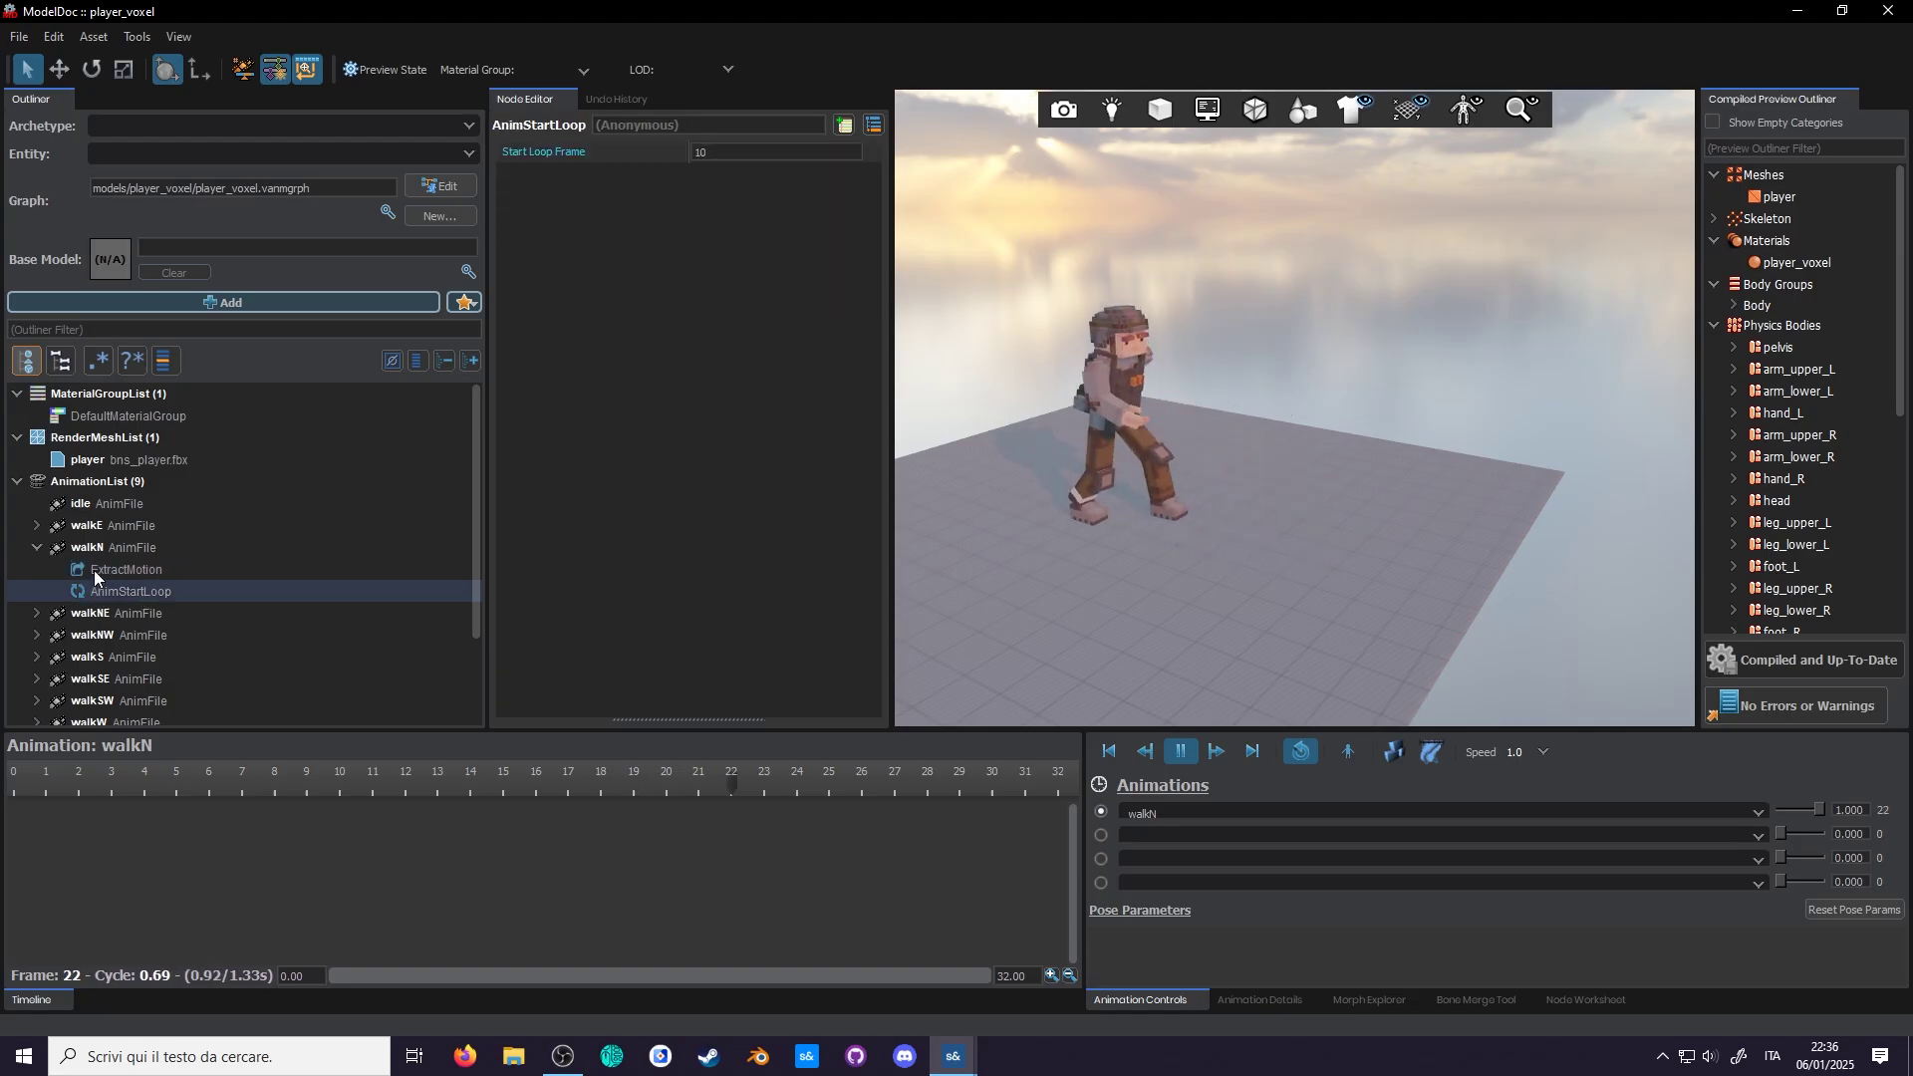
Step: Enable Anim Markup Ordered on the walkN animation and recompile the model
{"action": "left_click", "coordinate": [93, 570]}
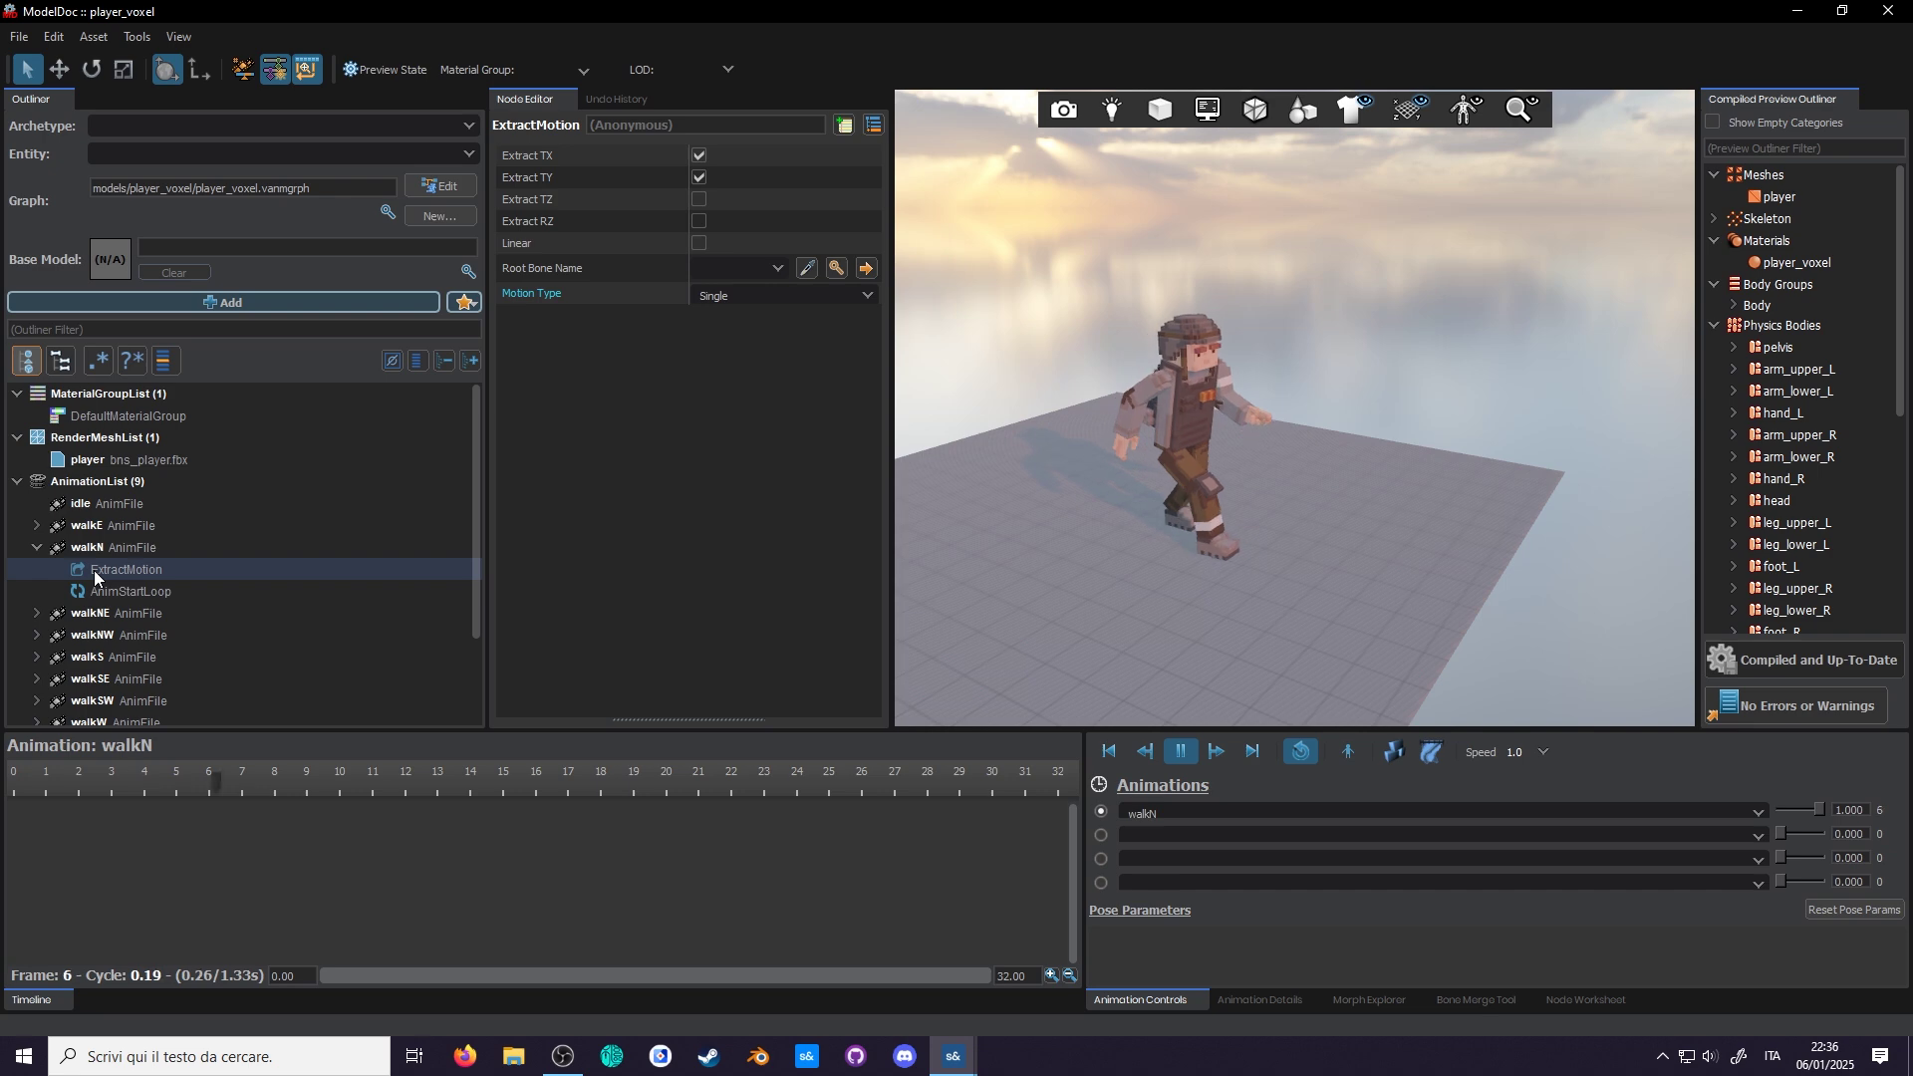
{"action": "left_click", "coordinate": [140, 547]}
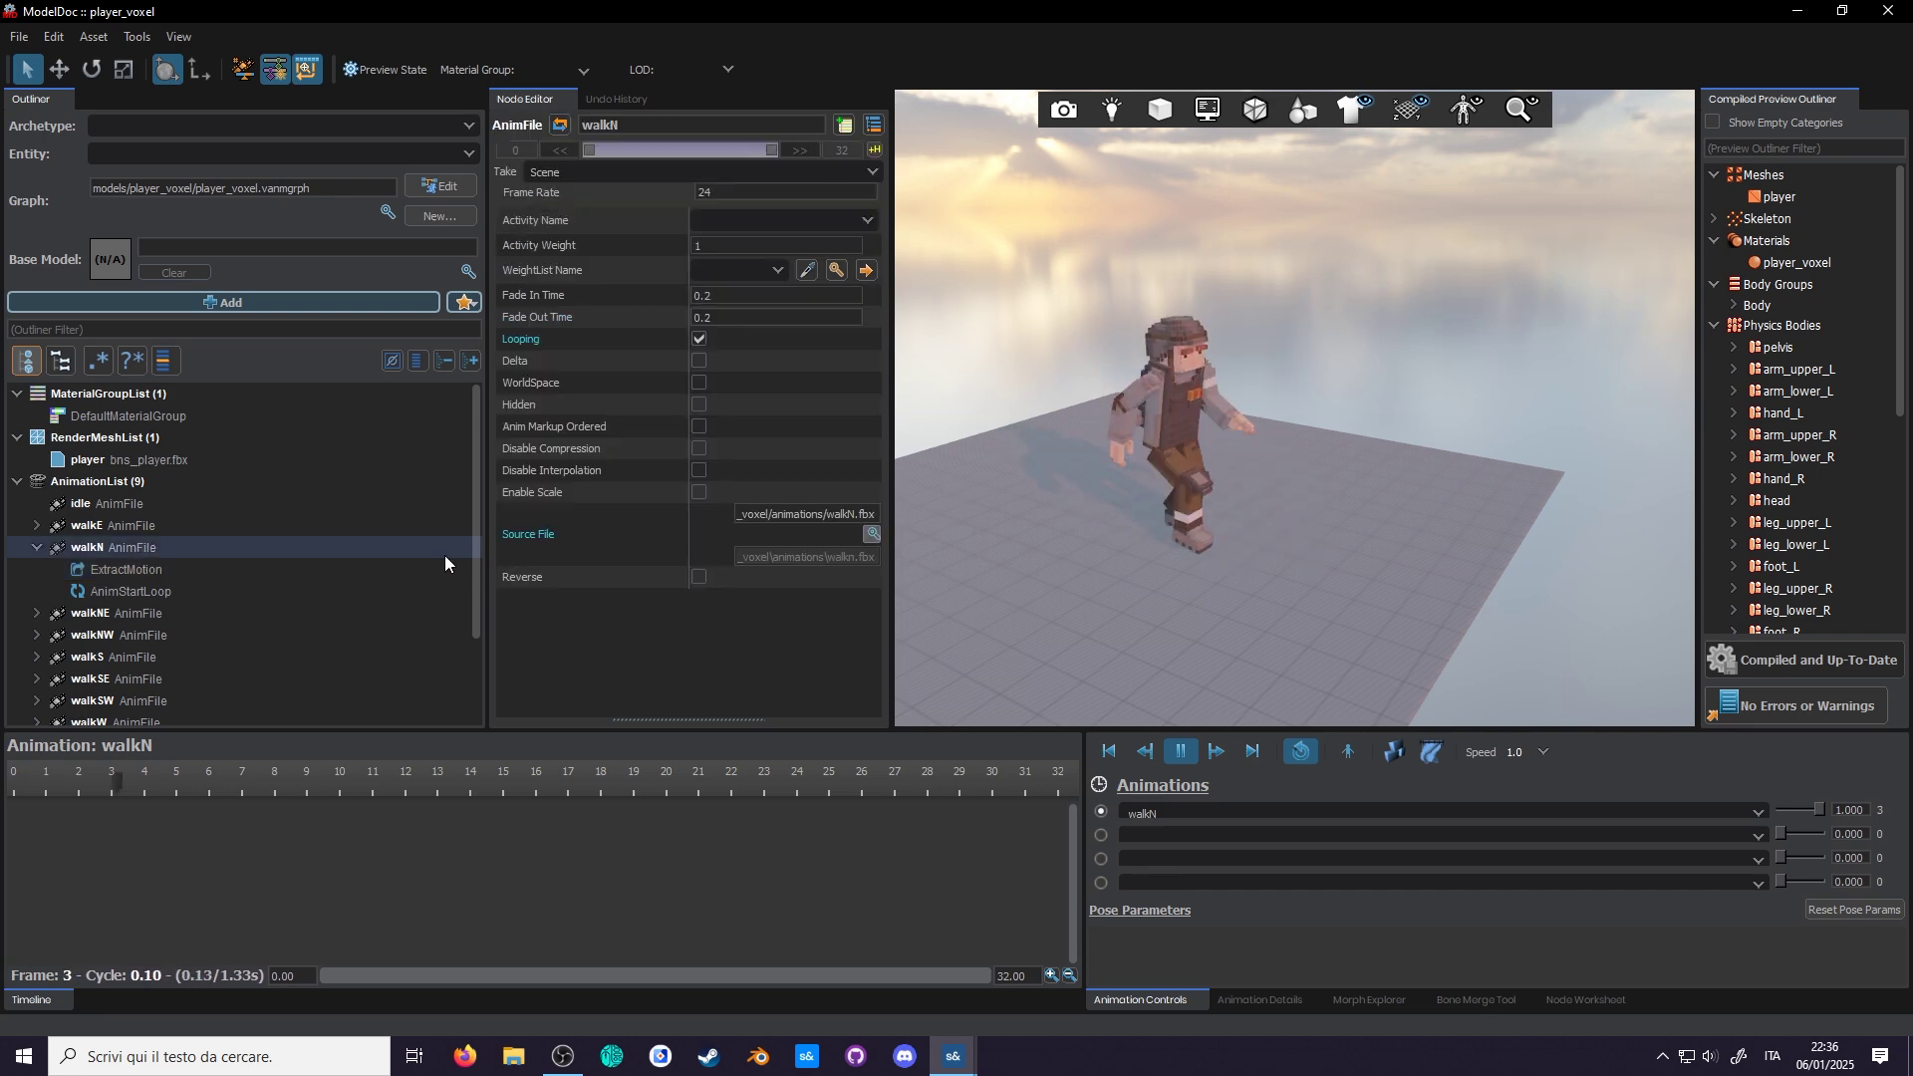
{"action": "left_click", "coordinate": [700, 427]}
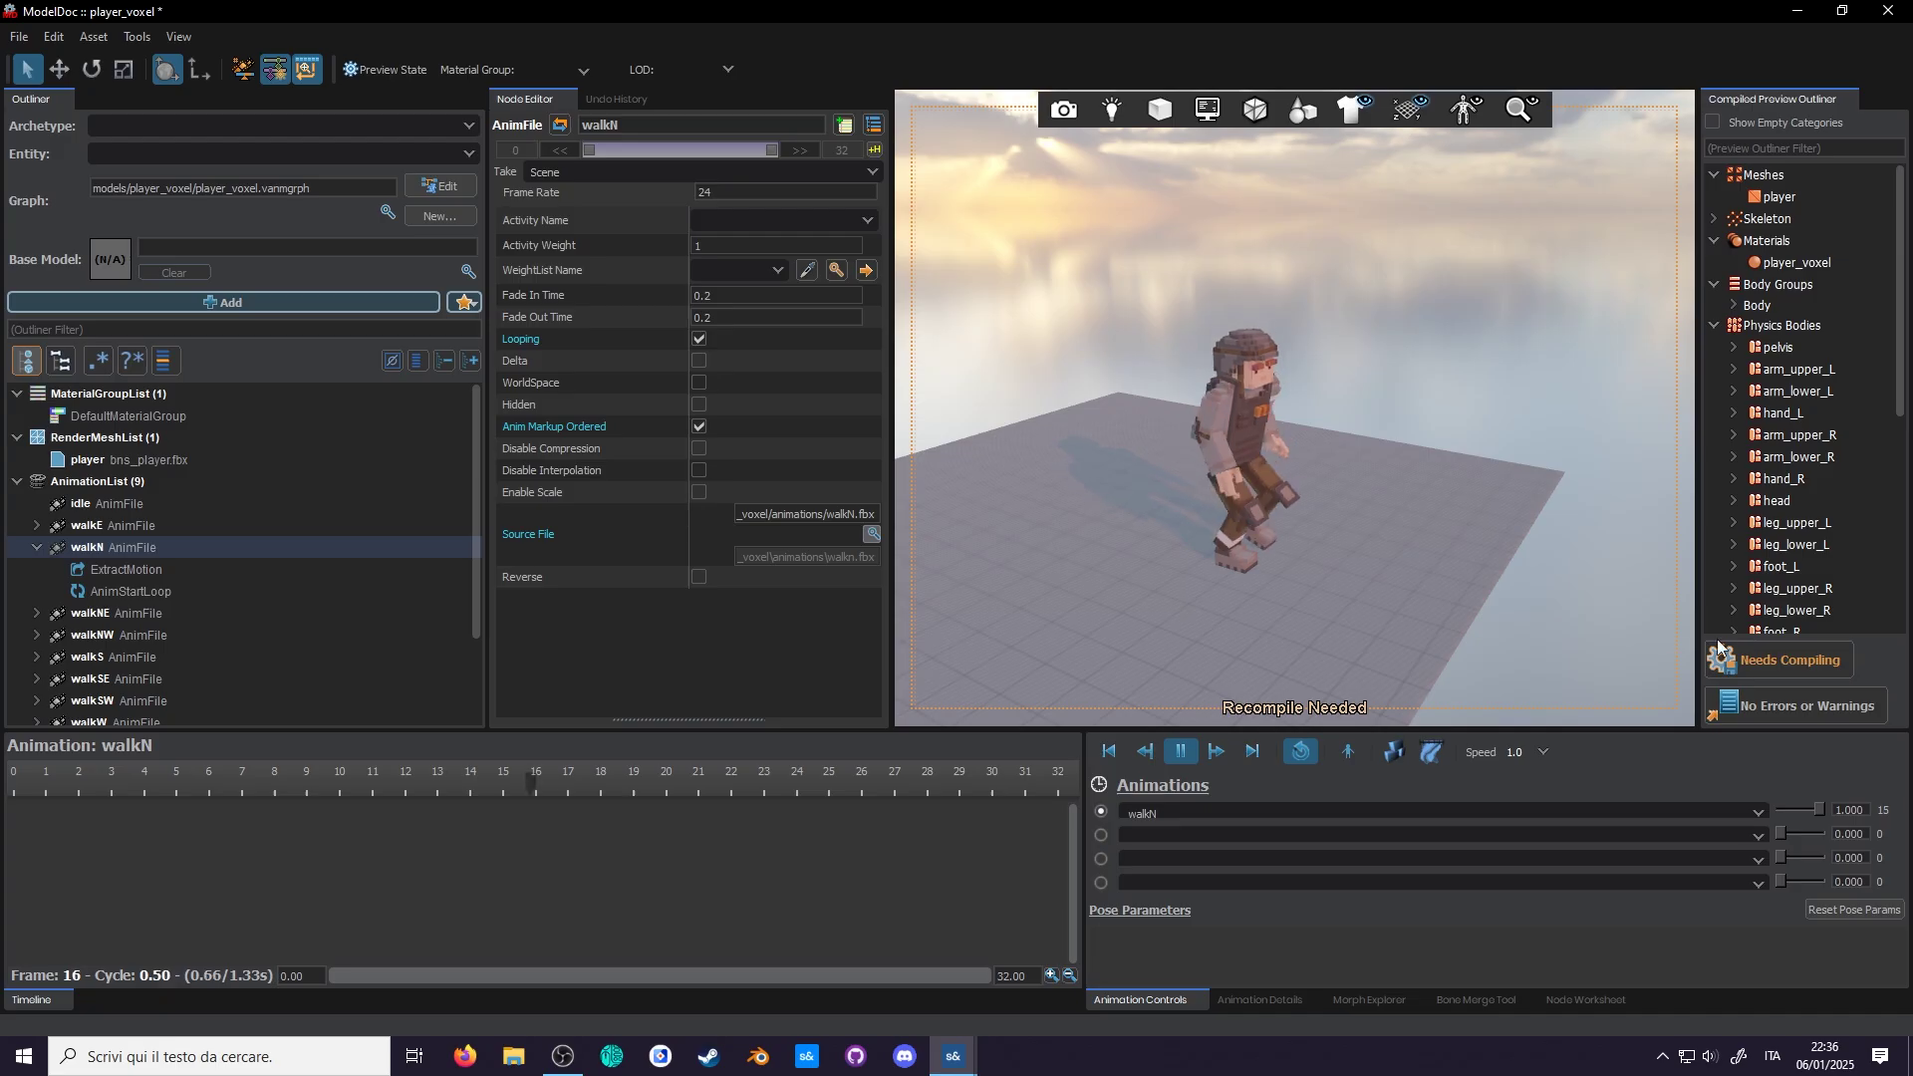
{"action": "left_click", "coordinate": [1773, 653]}
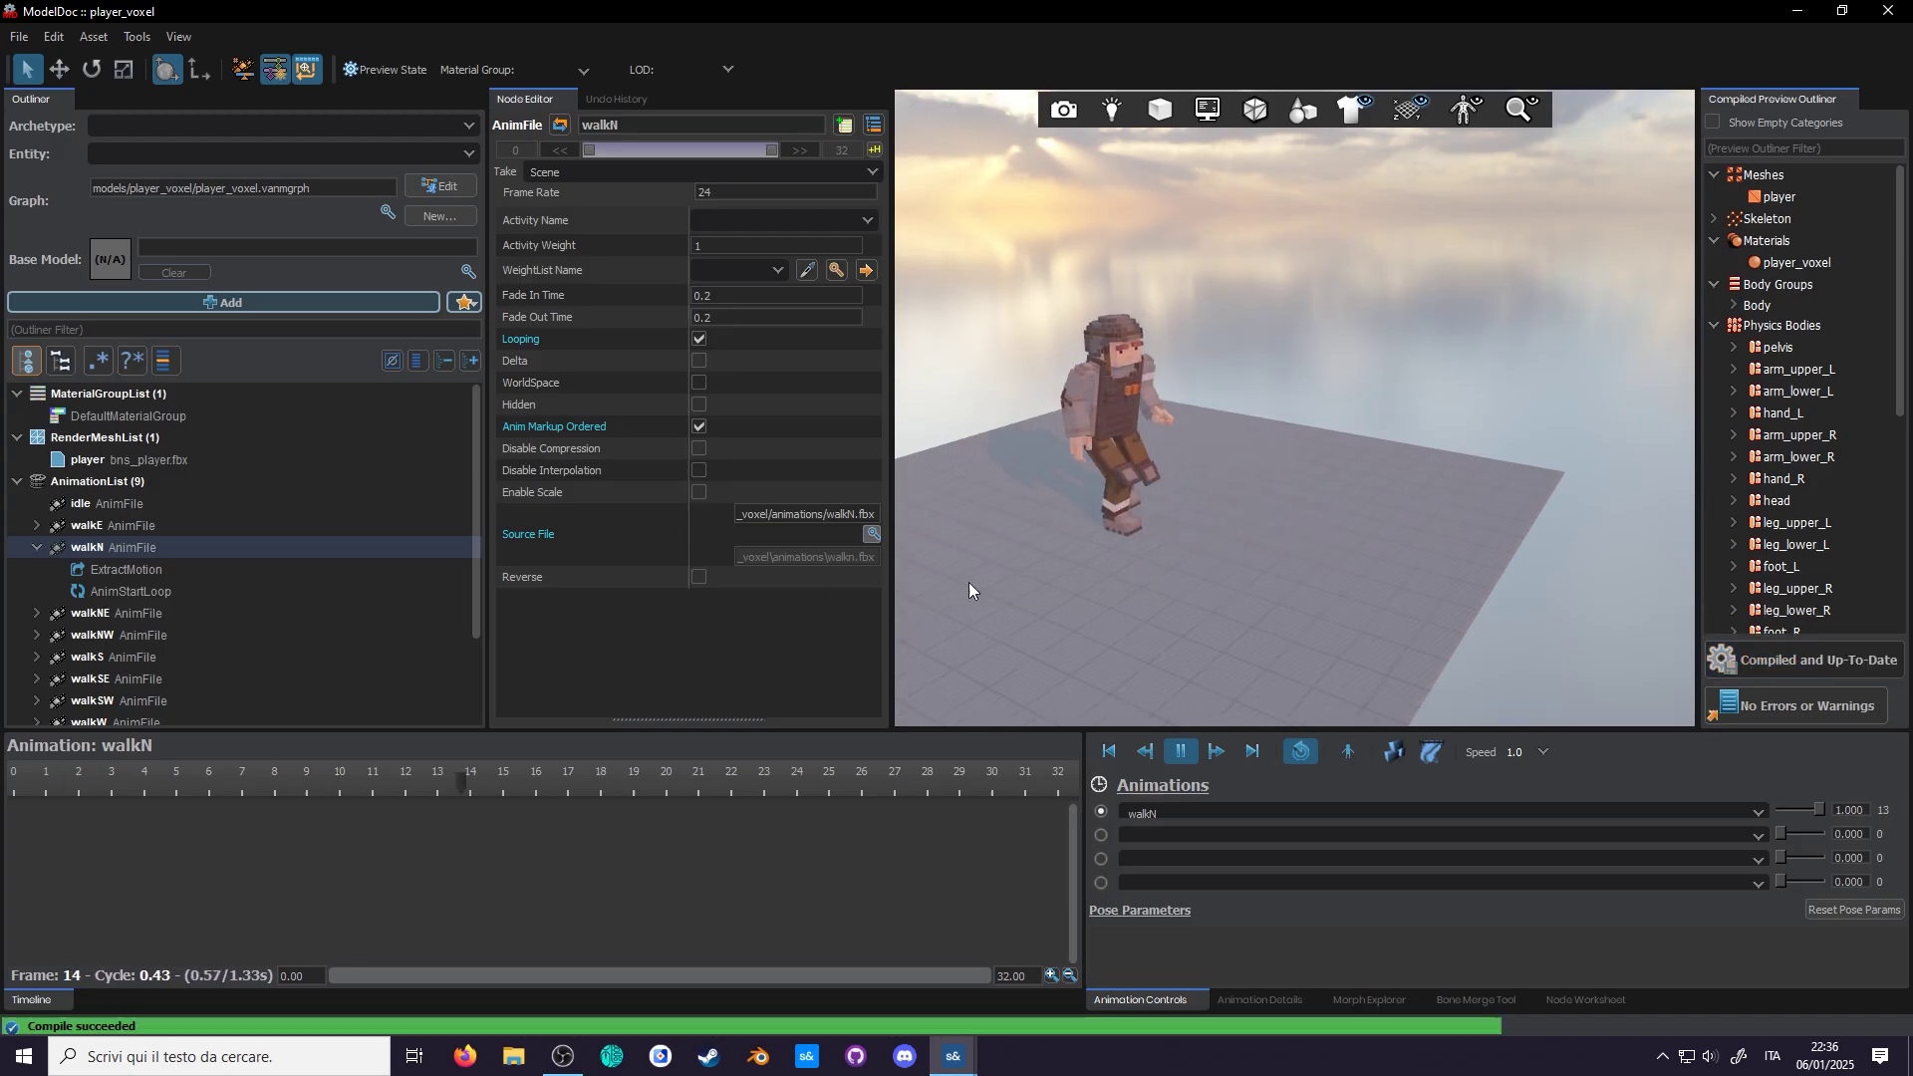
Step: Copy walkN's AnimStartLoop node to all the other walk animations and collapse their entries
{"action": "left_click", "coordinate": [121, 570]}
{"action": "left_click", "coordinate": [107, 591]}
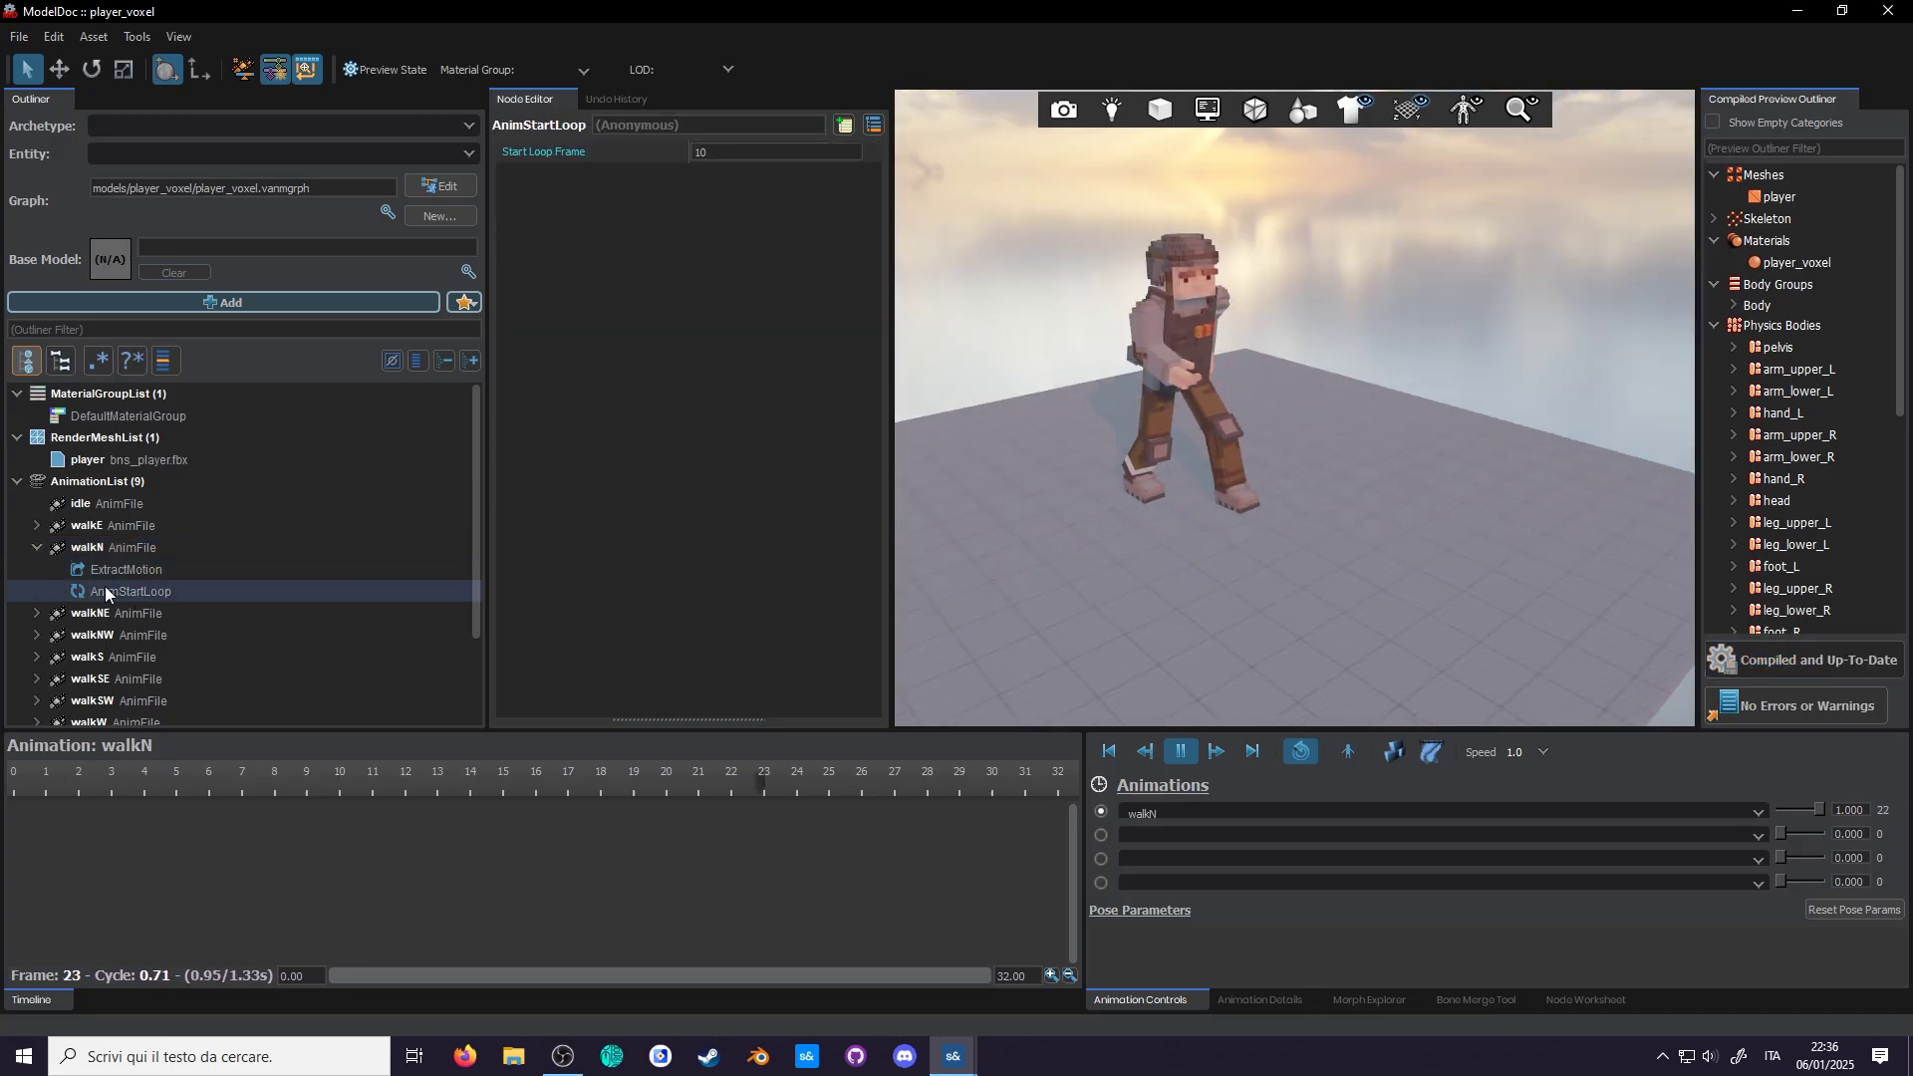
{"action": "left_click", "coordinate": [115, 525]}
{"action": "scroll", "coordinate": [155, 642], "scroll_direction": "down", "scroll_amount": 1}
{"action": "key", "text": "ctrl+v"}
{"action": "left_click", "coordinate": [116, 698]}
{"action": "key", "text": "ctrl+v"}
{"action": "left_click", "coordinate": [121, 682]}
{"action": "key", "text": "ctrl+v"}
{"action": "left_click", "coordinate": [123, 657]}
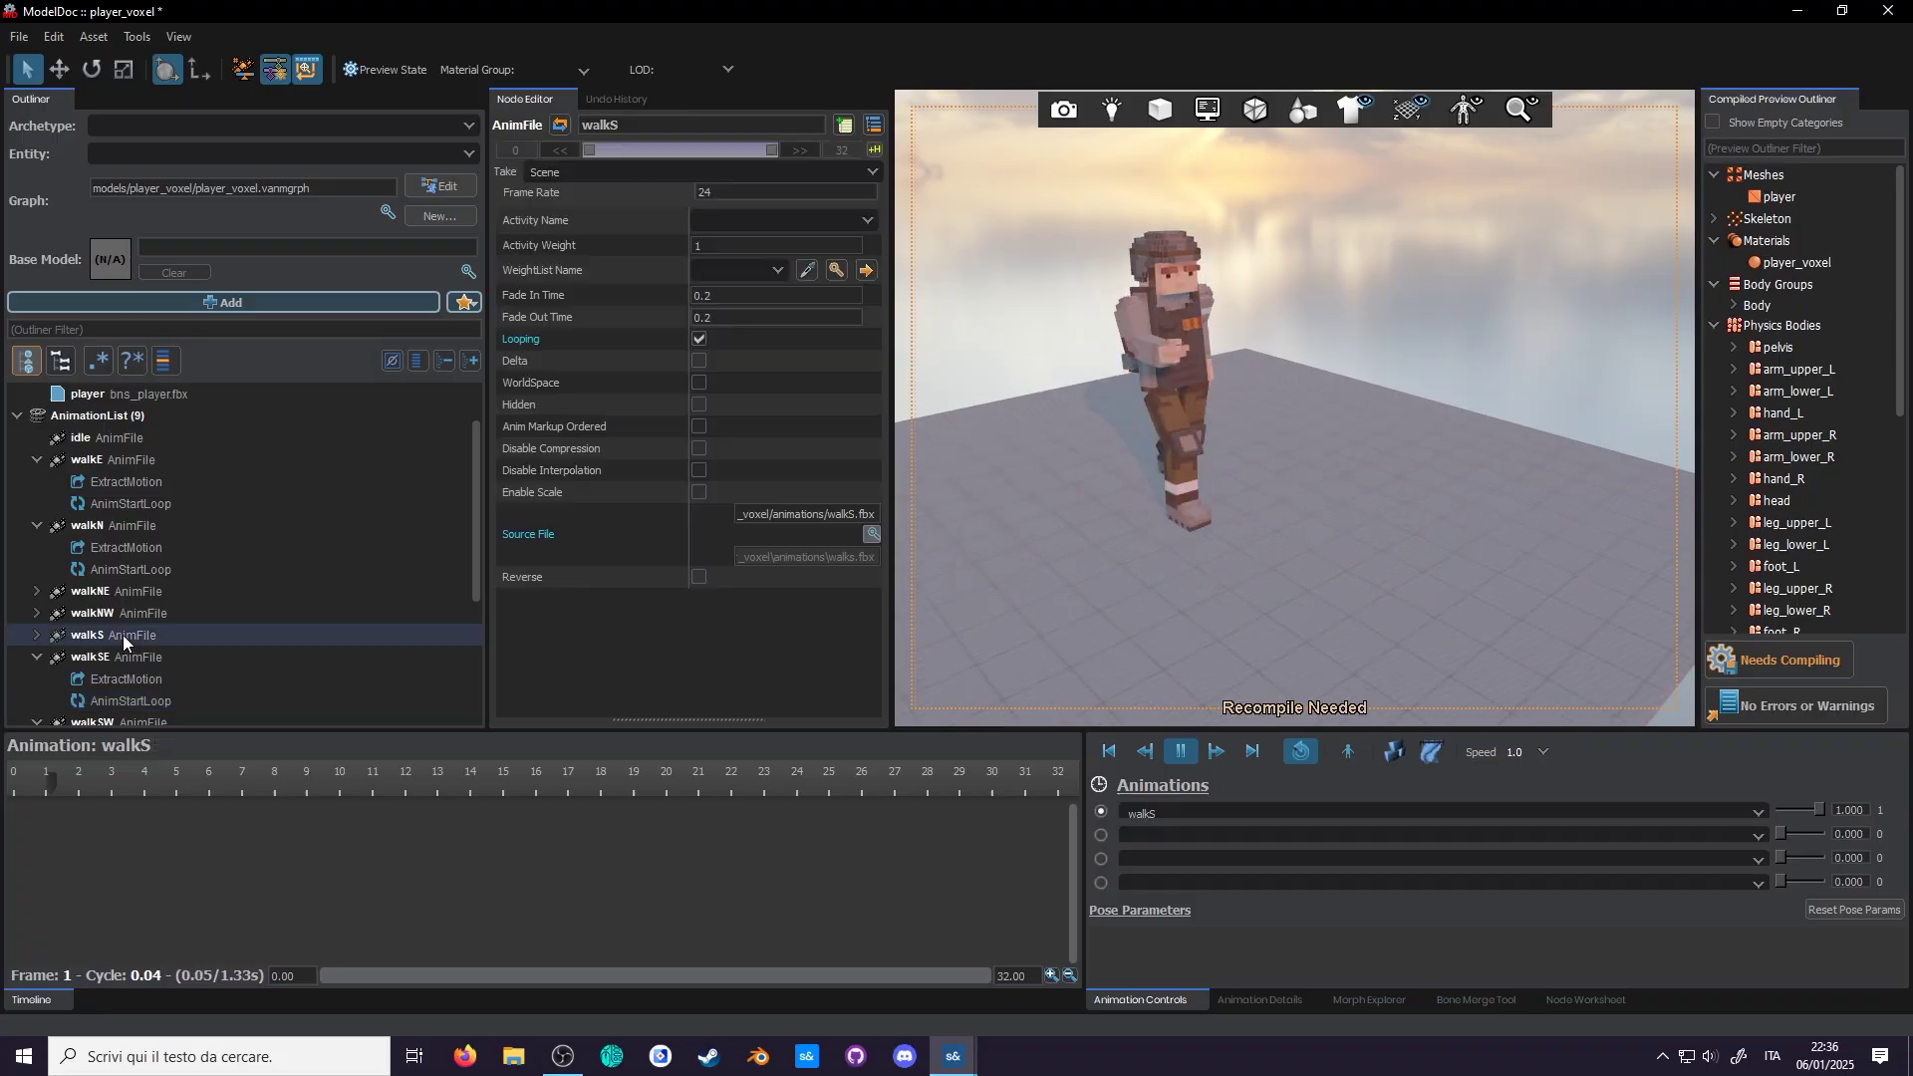
{"action": "key", "text": "ctrl+v"}
{"action": "left_click", "coordinate": [119, 613]}
{"action": "key", "text": "ctrl+v"}
{"action": "left_click", "coordinate": [118, 589]}
{"action": "key", "text": "ctrl+v"}
{"action": "left_click", "coordinate": [37, 461]}
{"action": "left_click", "coordinate": [37, 481]}
{"action": "left_click", "coordinate": [37, 503]}
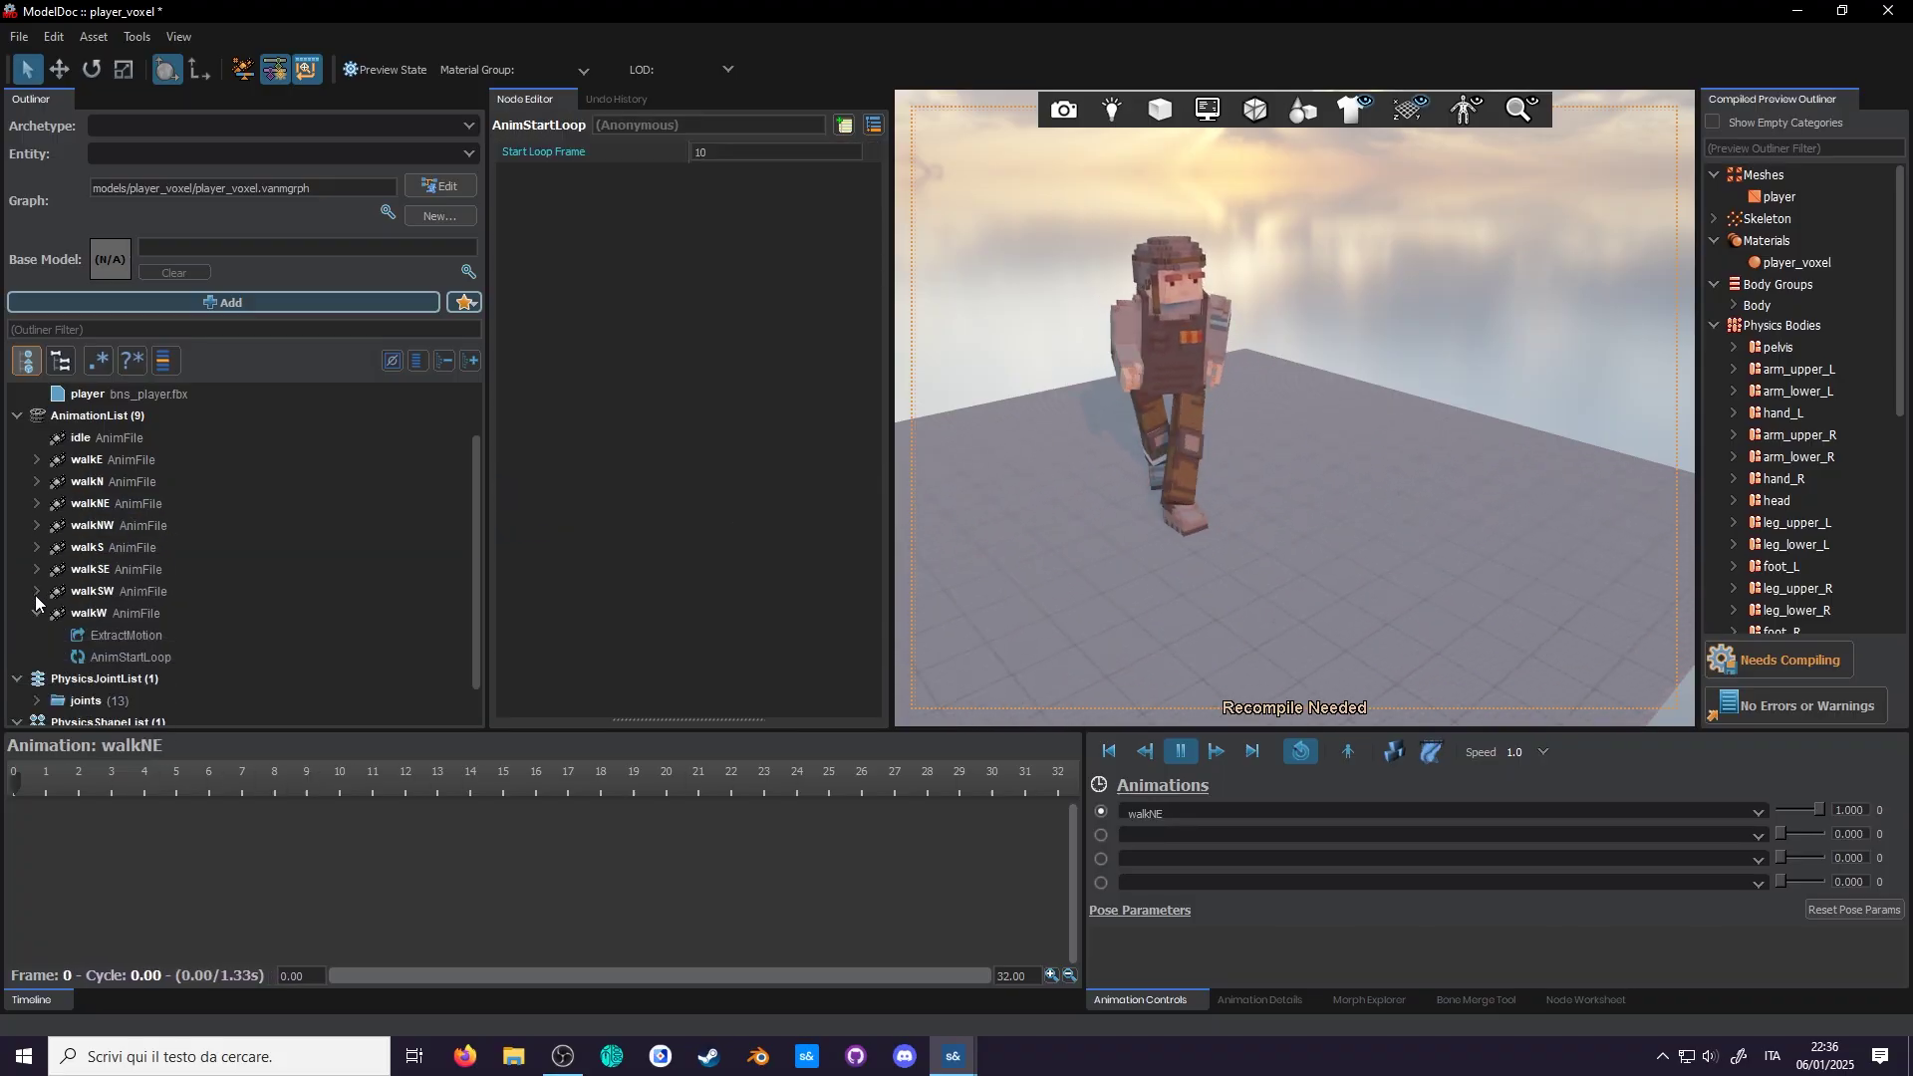
{"action": "left_click", "coordinate": [37, 613]}
Step: Enable Anim Markup Ordered for all eight walk animations from walkE to walkW at once and recompile the model
{"action": "left_click", "coordinate": [92, 613]}
{"action": "left_click", "coordinate": [106, 462], "text": "shift"}
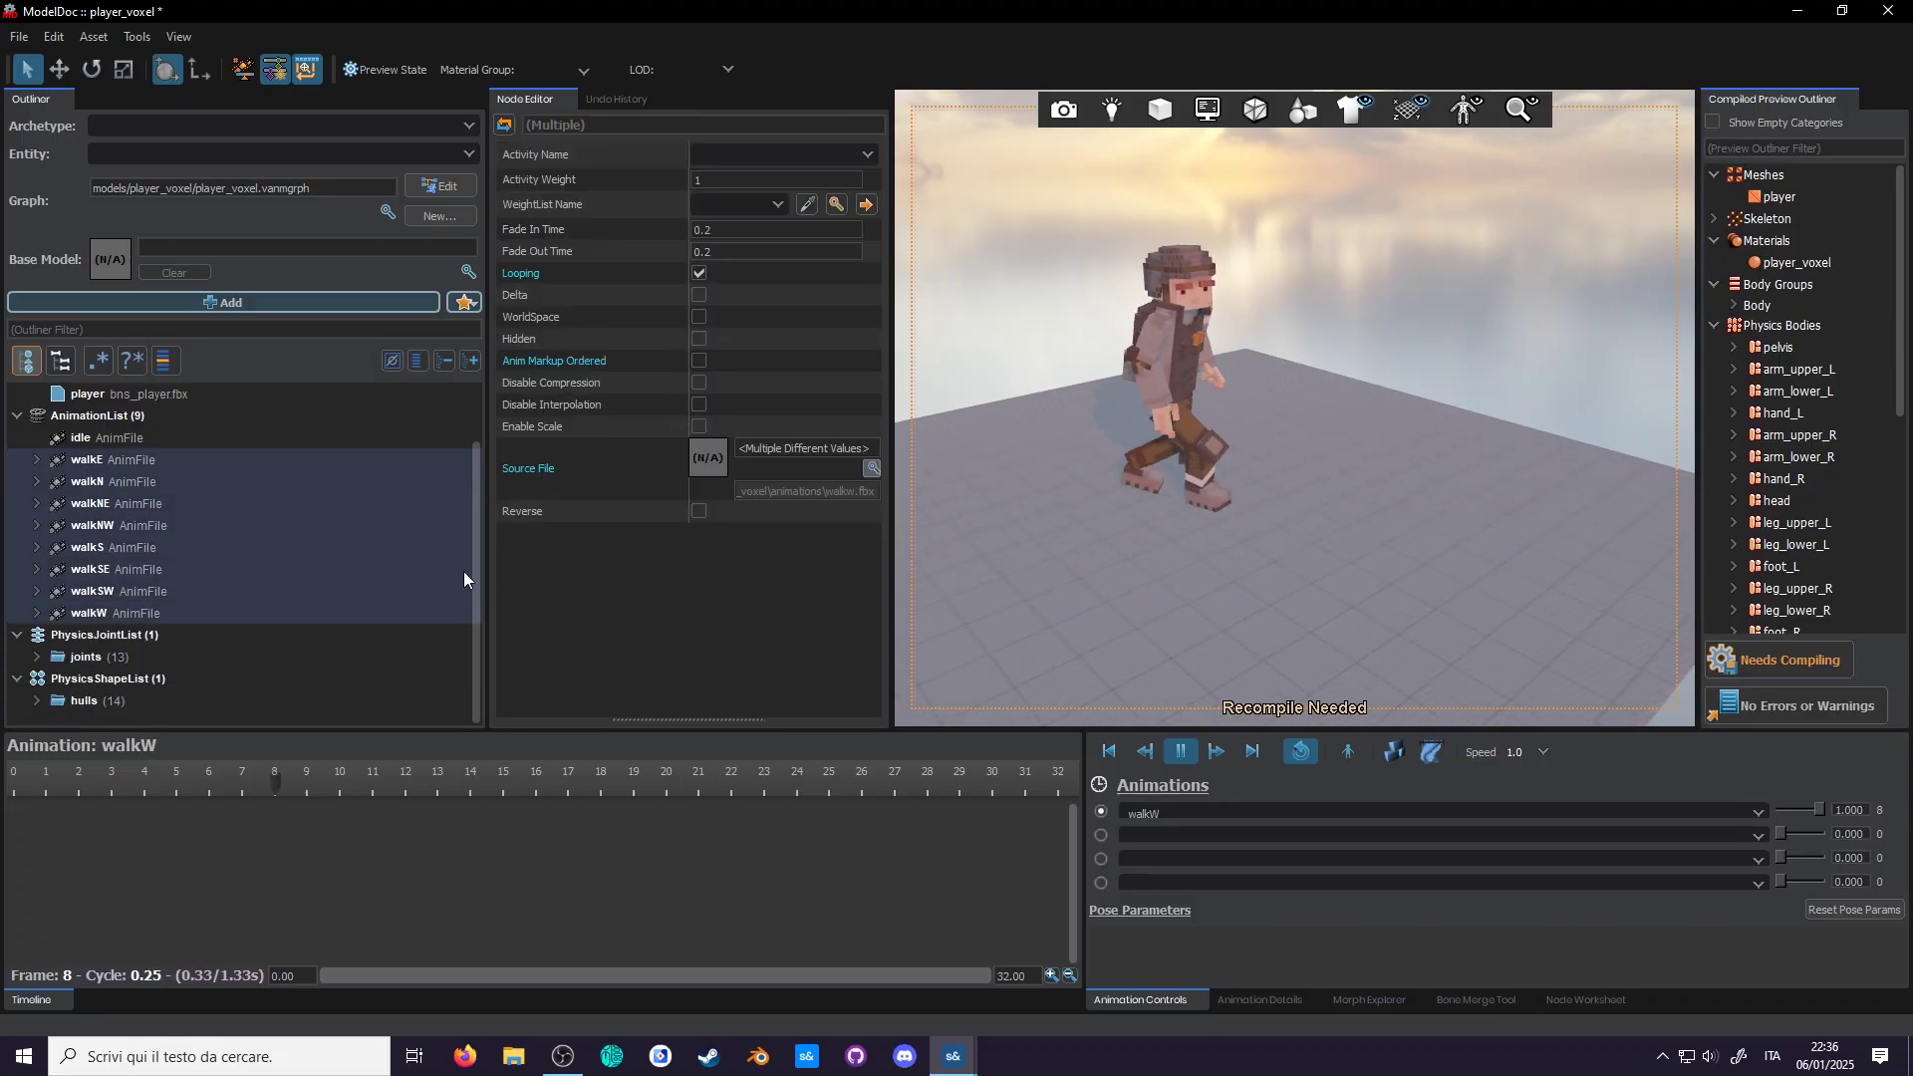
{"action": "left_click", "coordinate": [699, 361]}
{"action": "left_click", "coordinate": [1766, 663]}
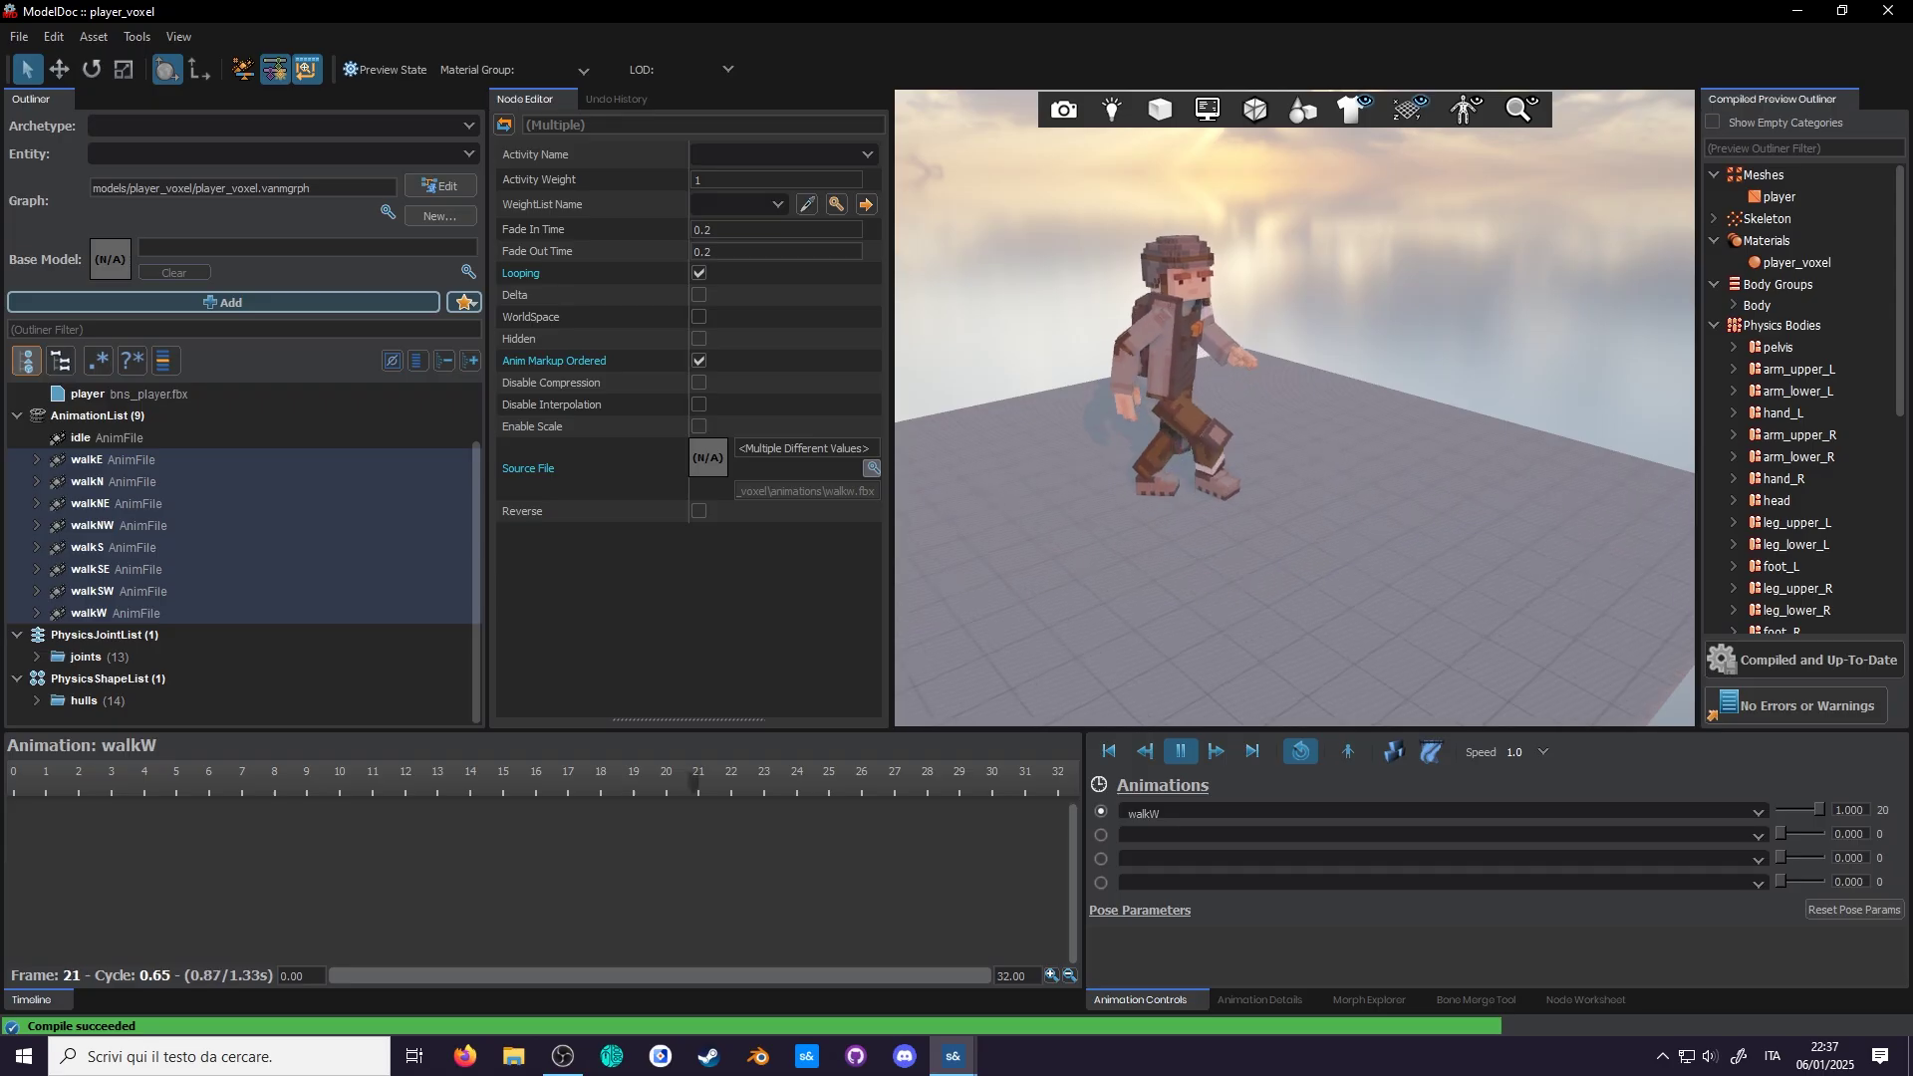
Step: Preview the walkN, walkNE, walkNW and walkSW animations, rewind walkSW to frame 0, and check walkS
{"action": "left_click", "coordinate": [159, 481]}
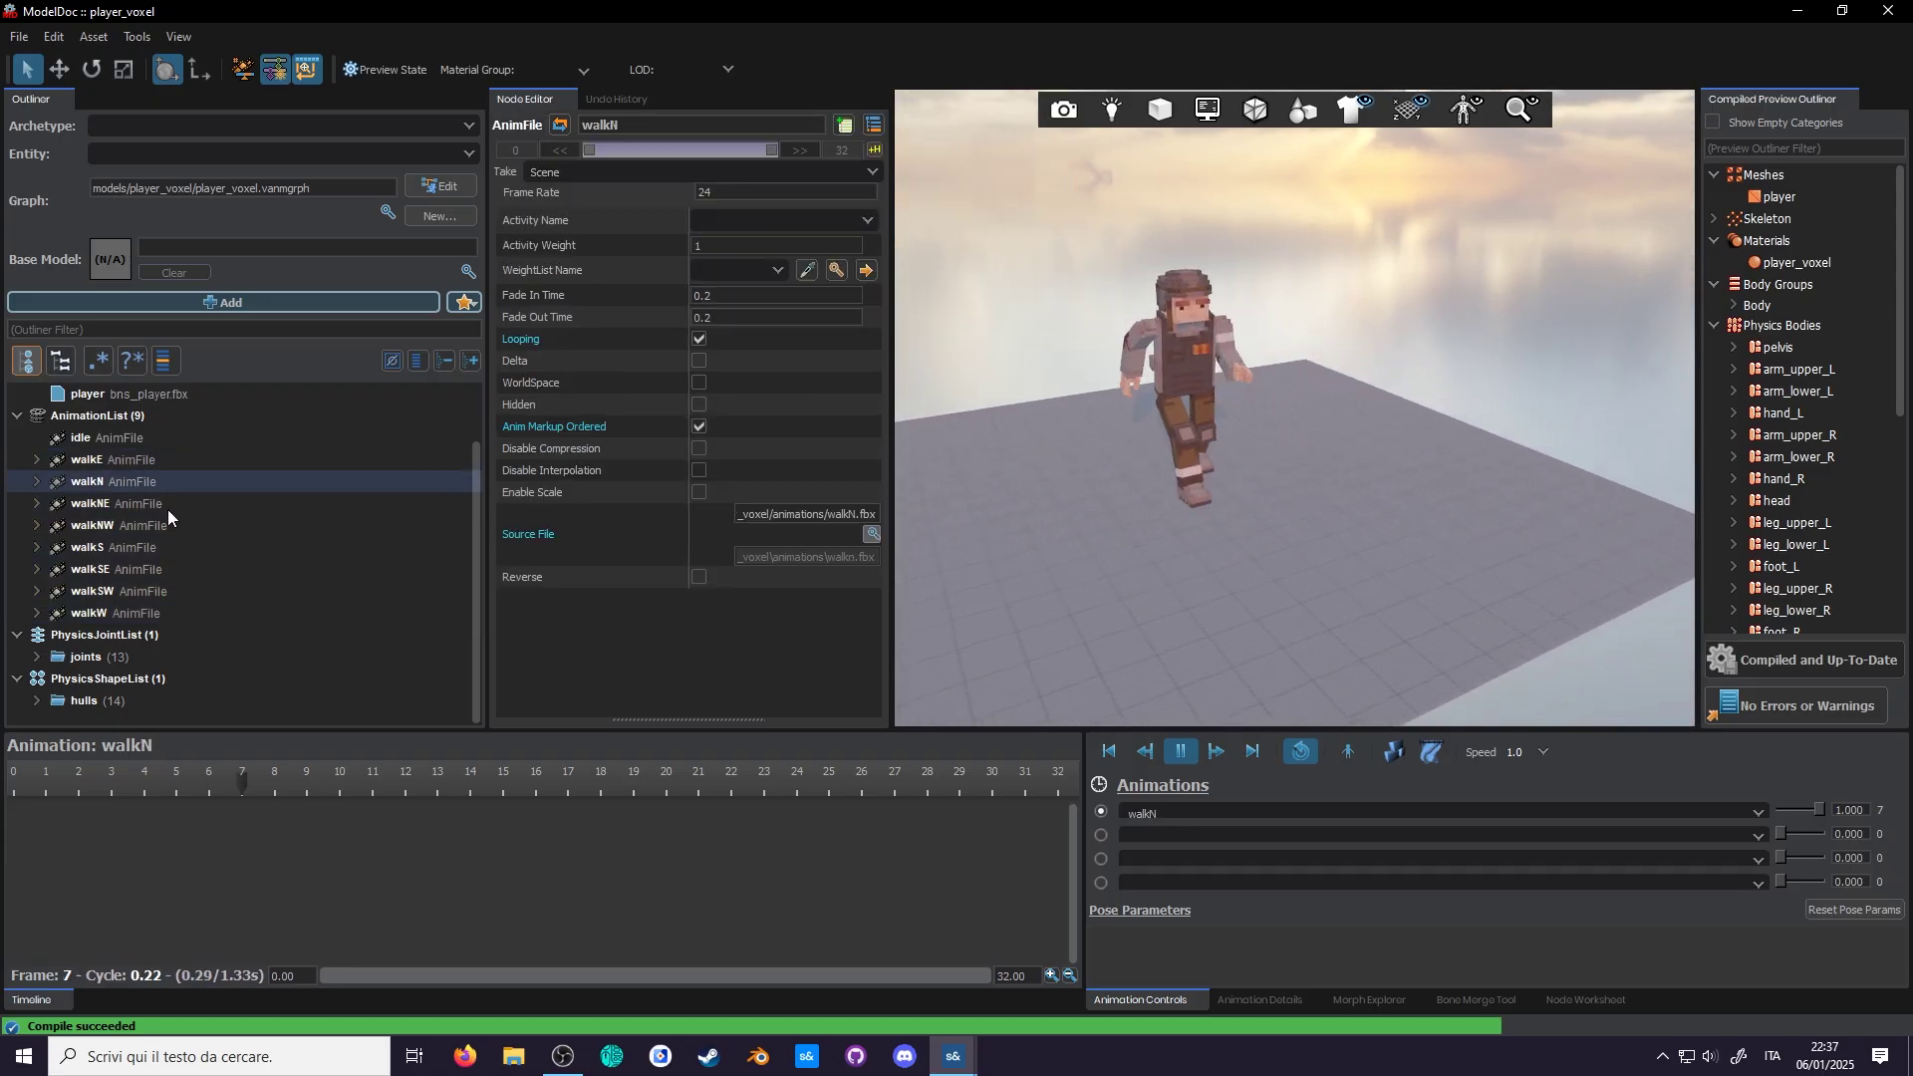
{"action": "left_click", "coordinate": [167, 508]}
{"action": "left_click", "coordinate": [171, 525]}
{"action": "left_click", "coordinate": [195, 591]}
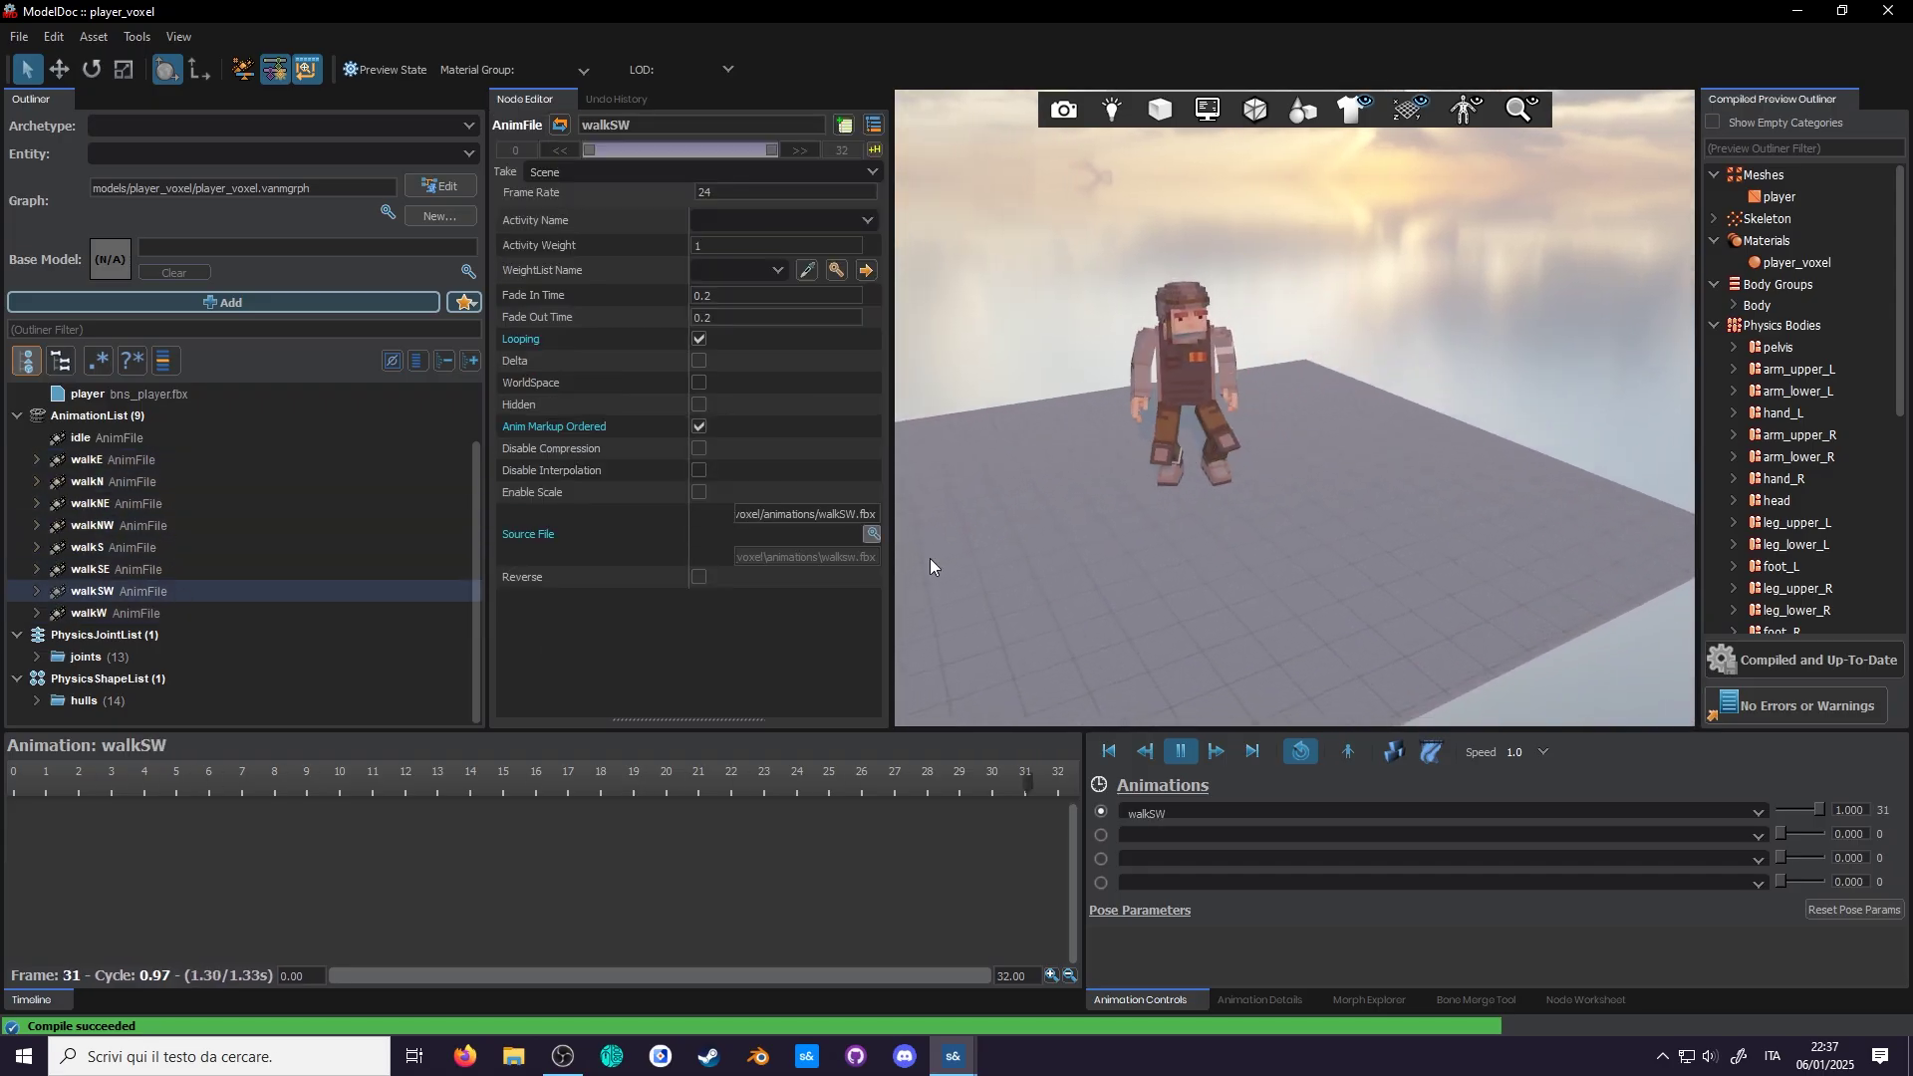
{"action": "left_click_drag", "start_coordinate": [430, 776], "coordinate": [2, 800]}
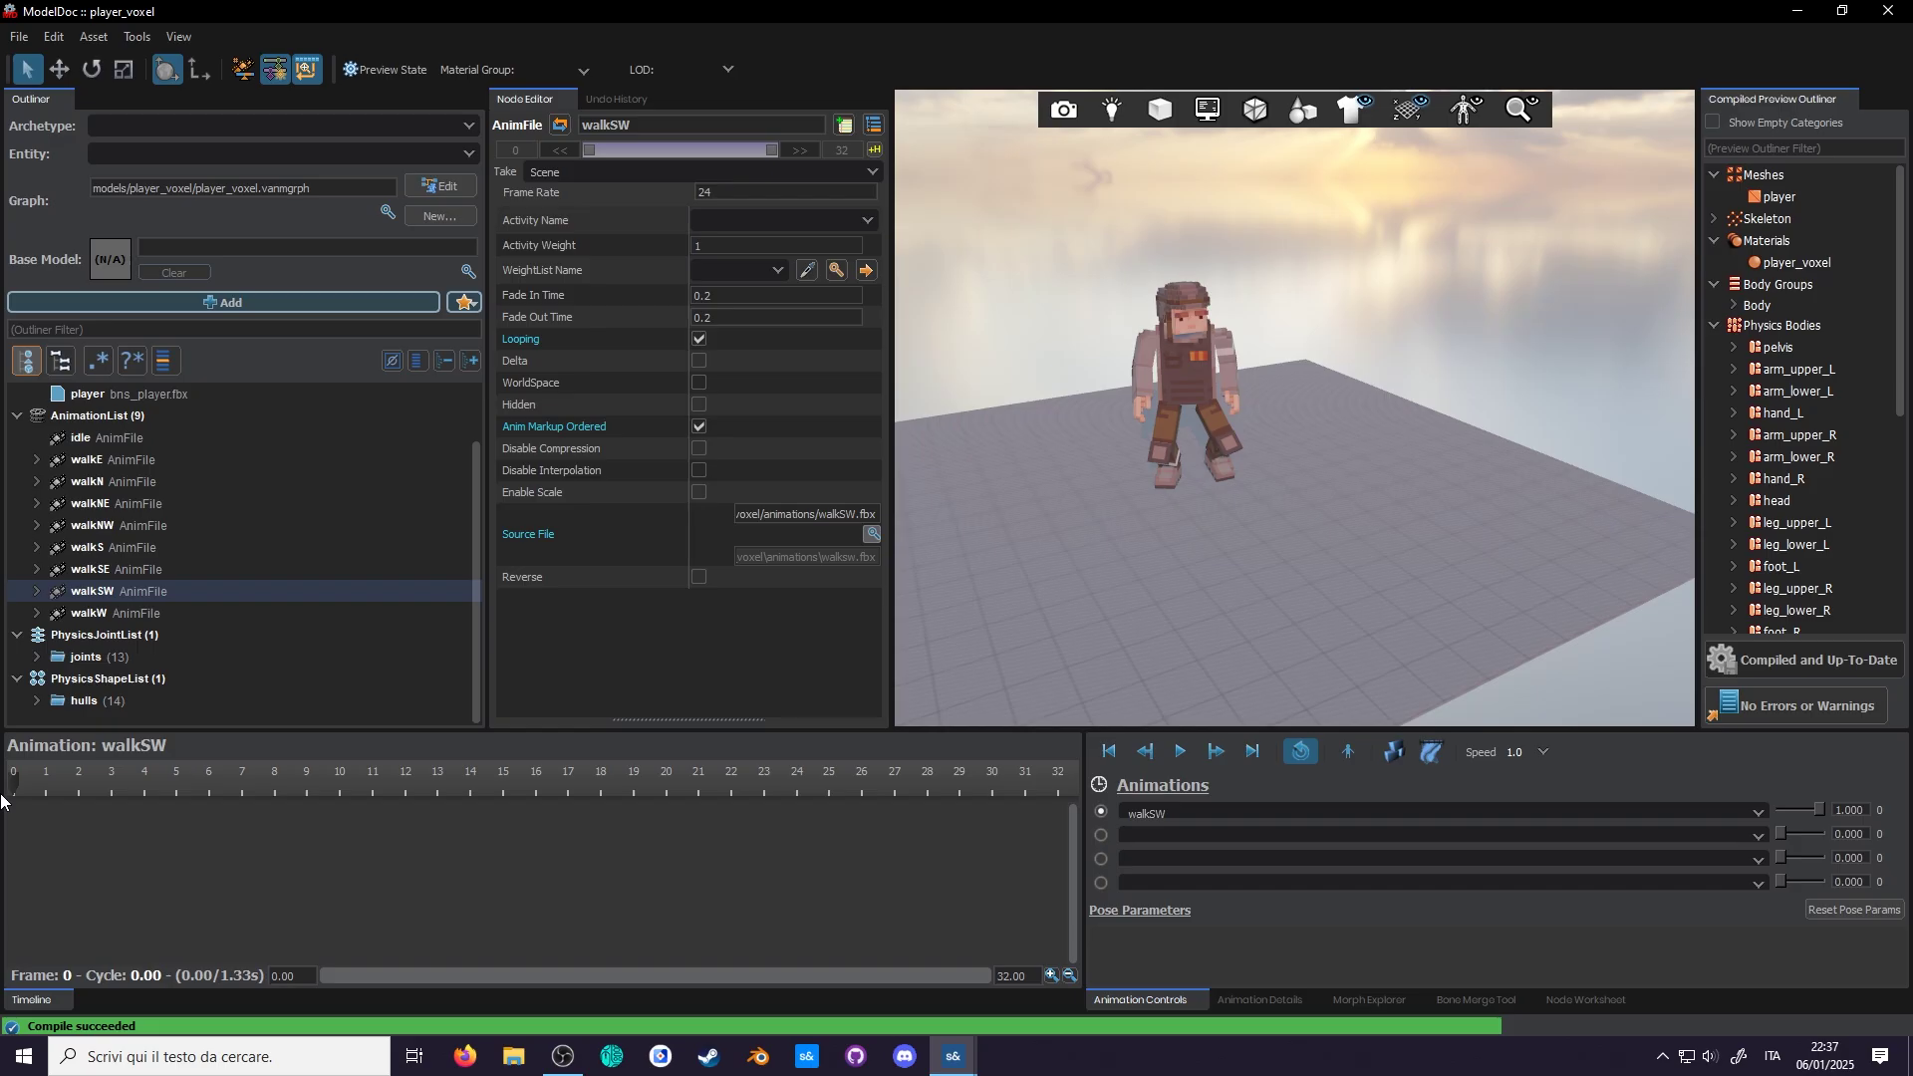
{"action": "left_click", "coordinate": [104, 547]}
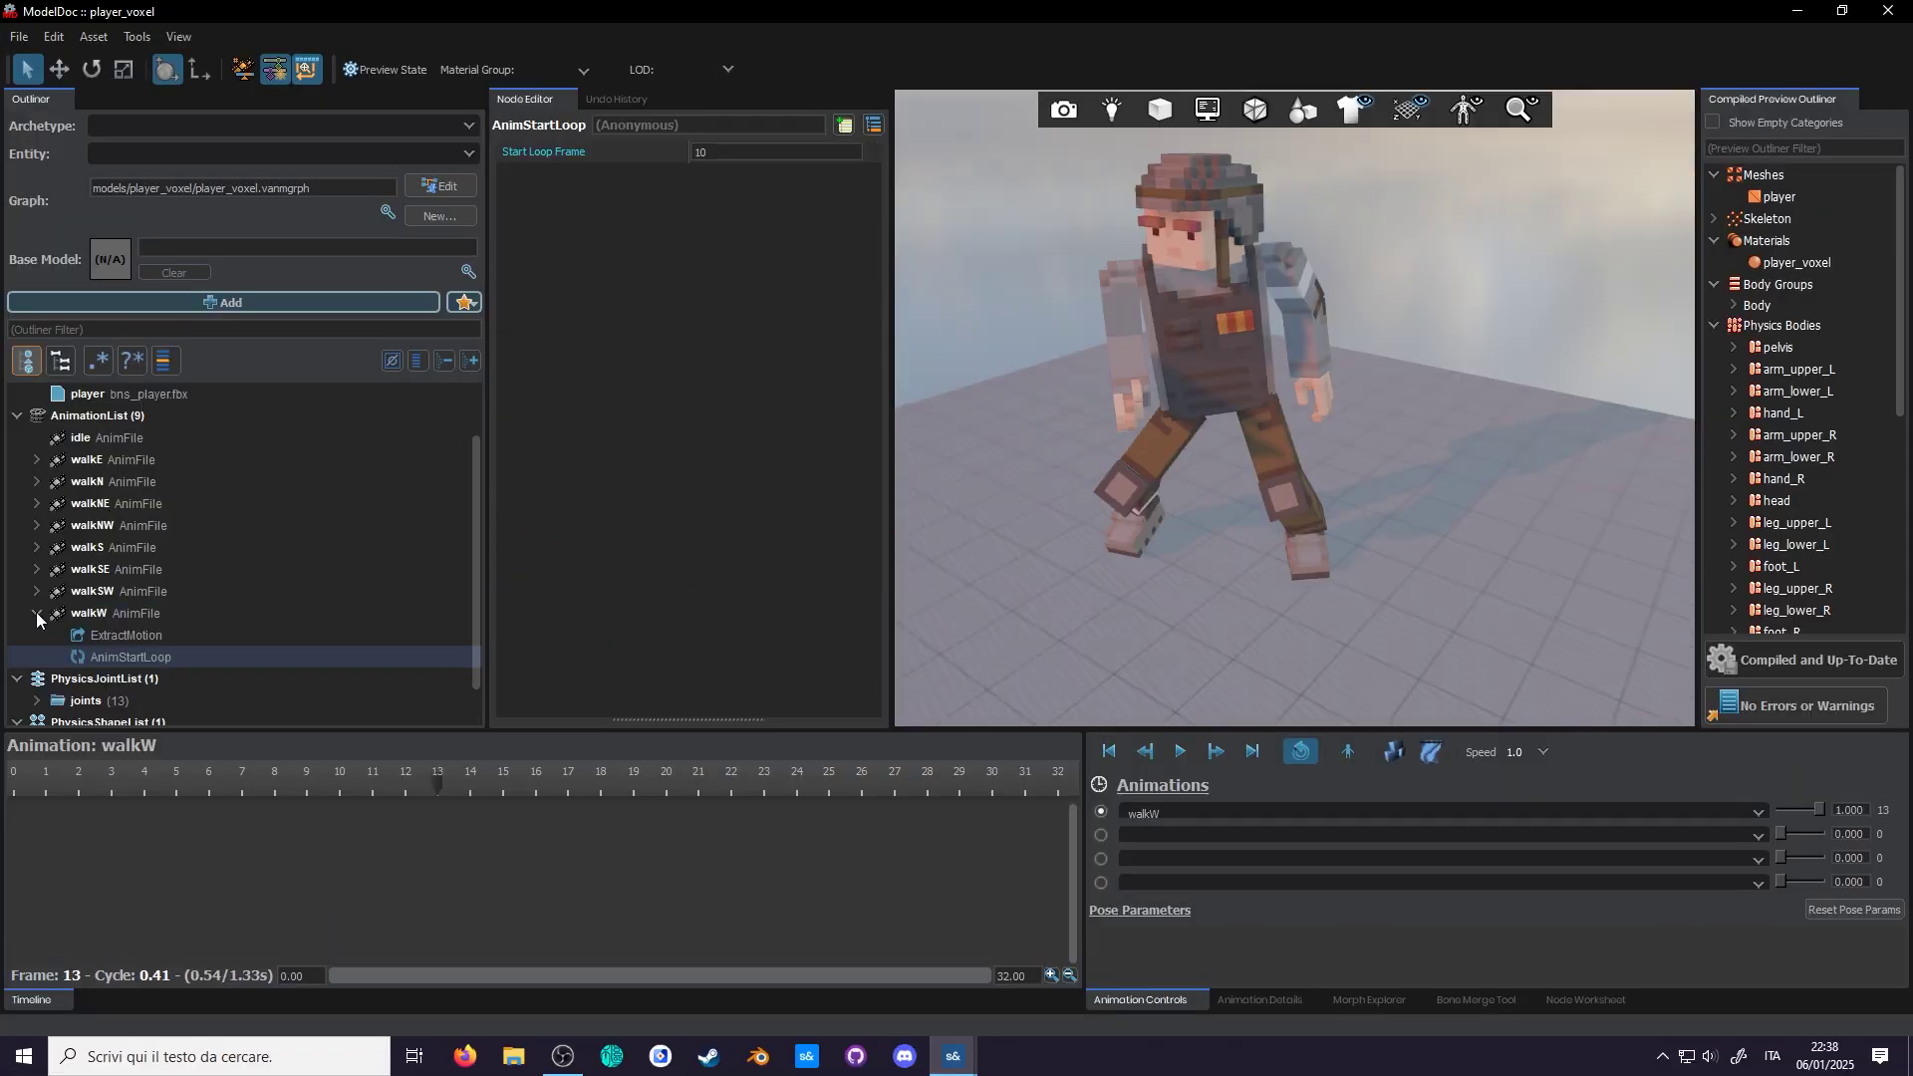
Step: Add an AE_FOOTSTEP animation event to the walkN animation
{"action": "left_click", "coordinate": [37, 612]}
{"action": "left_click", "coordinate": [104, 483]}
{"action": "right_click", "coordinate": [102, 486]}
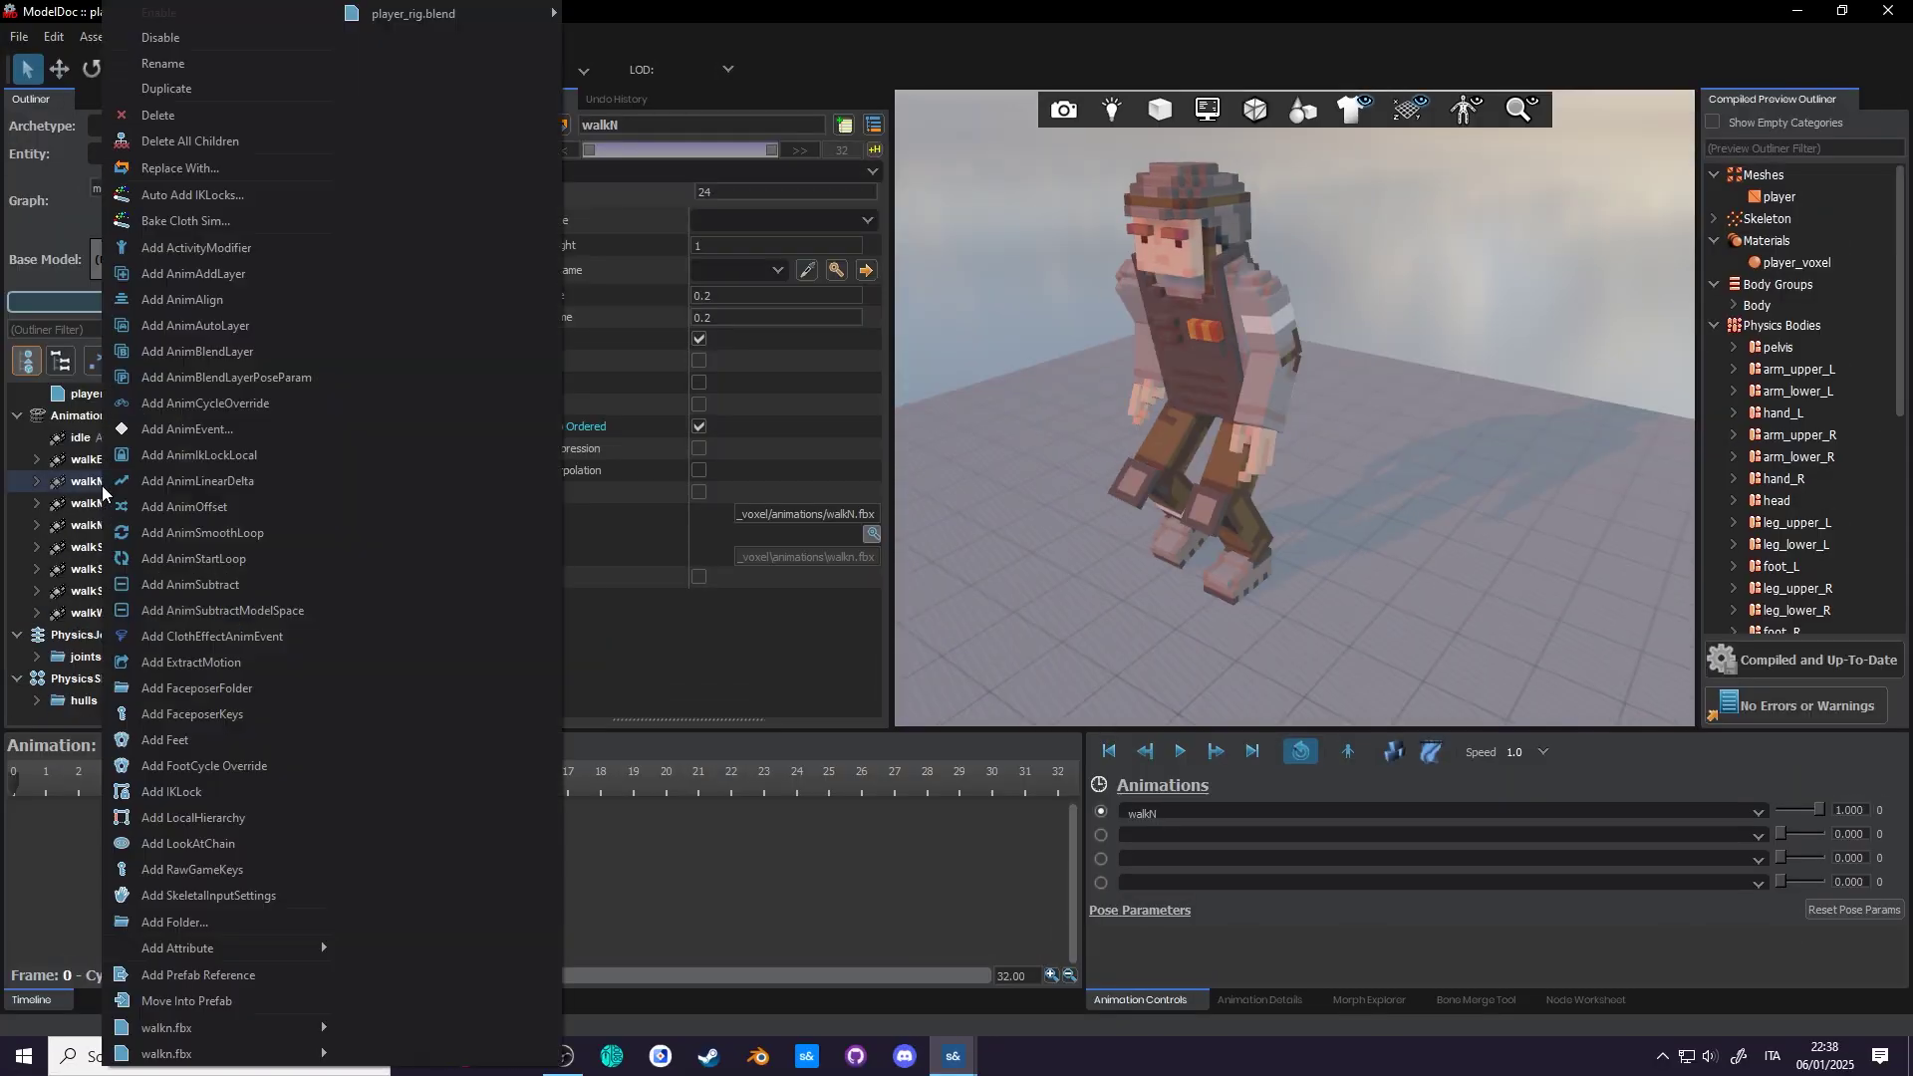
{"action": "left_click", "coordinate": [233, 428]}
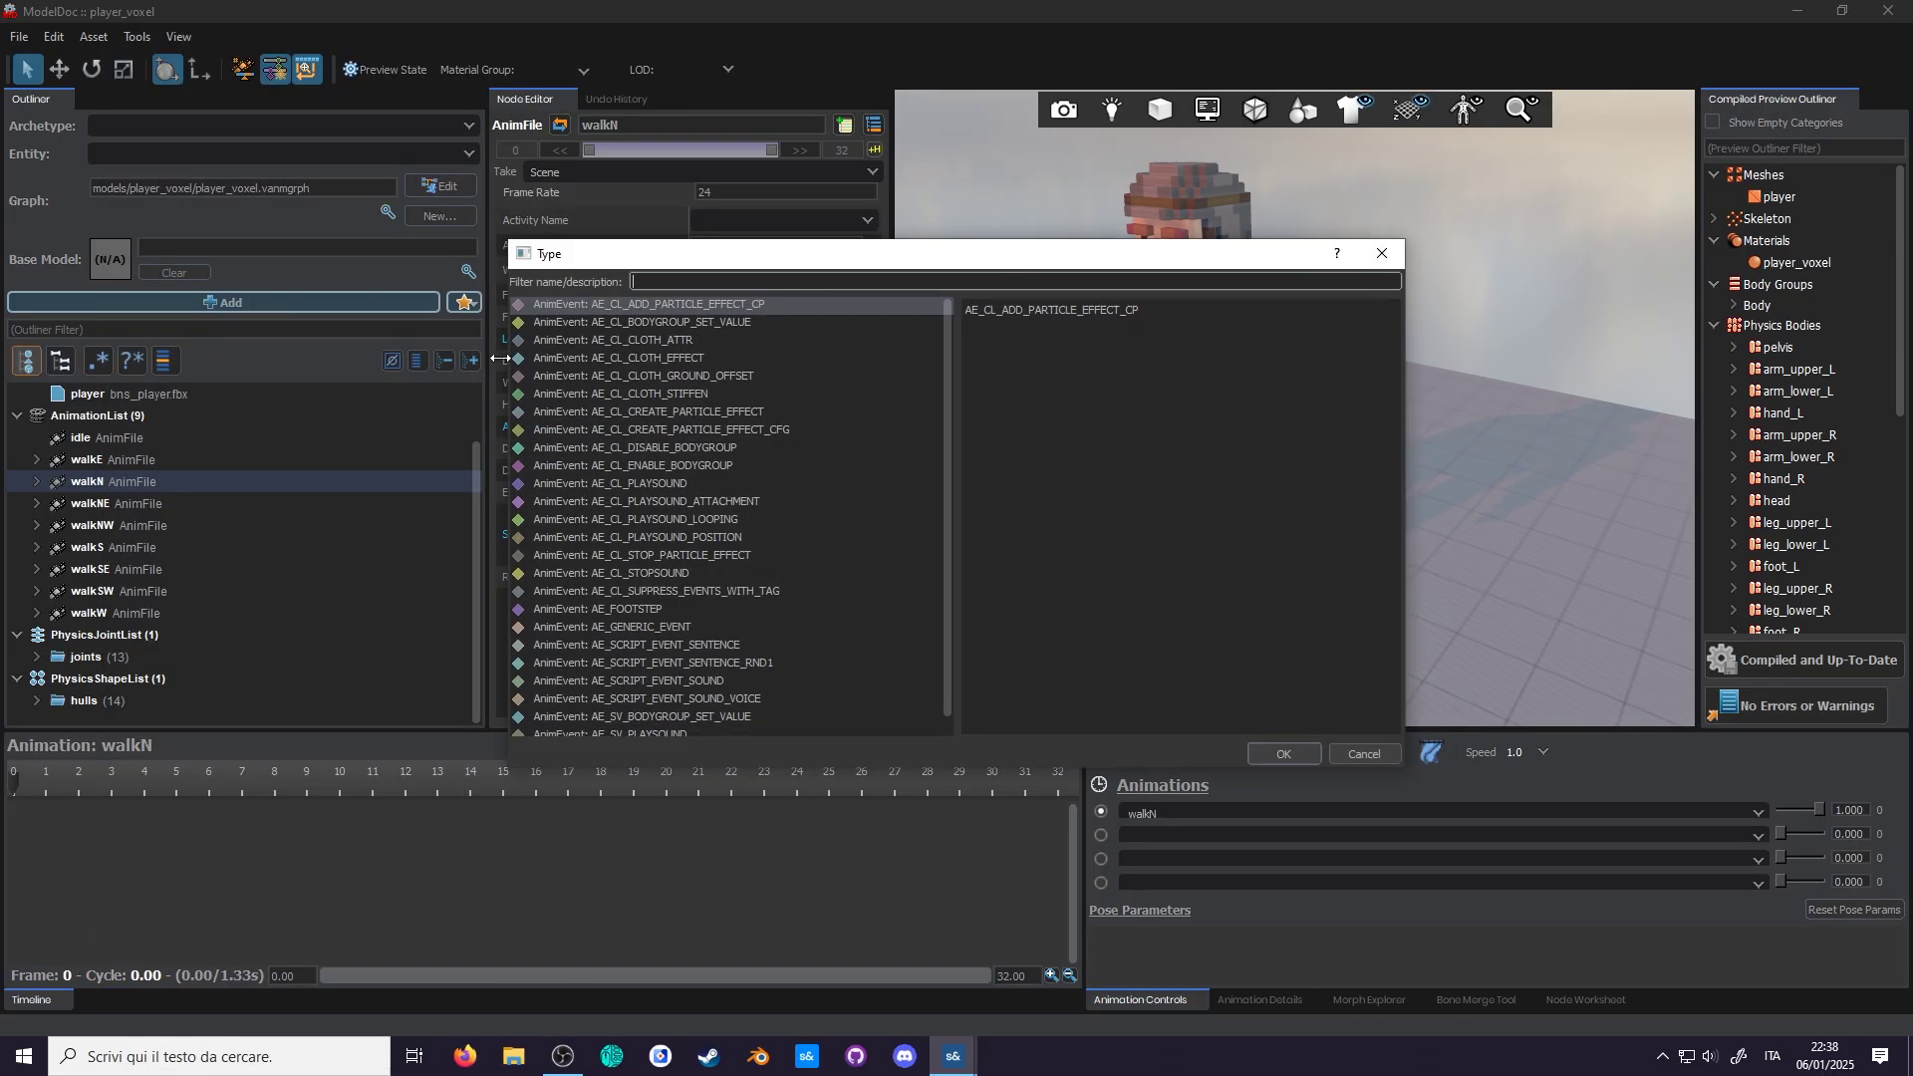
{"action": "type", "text": "foot"}
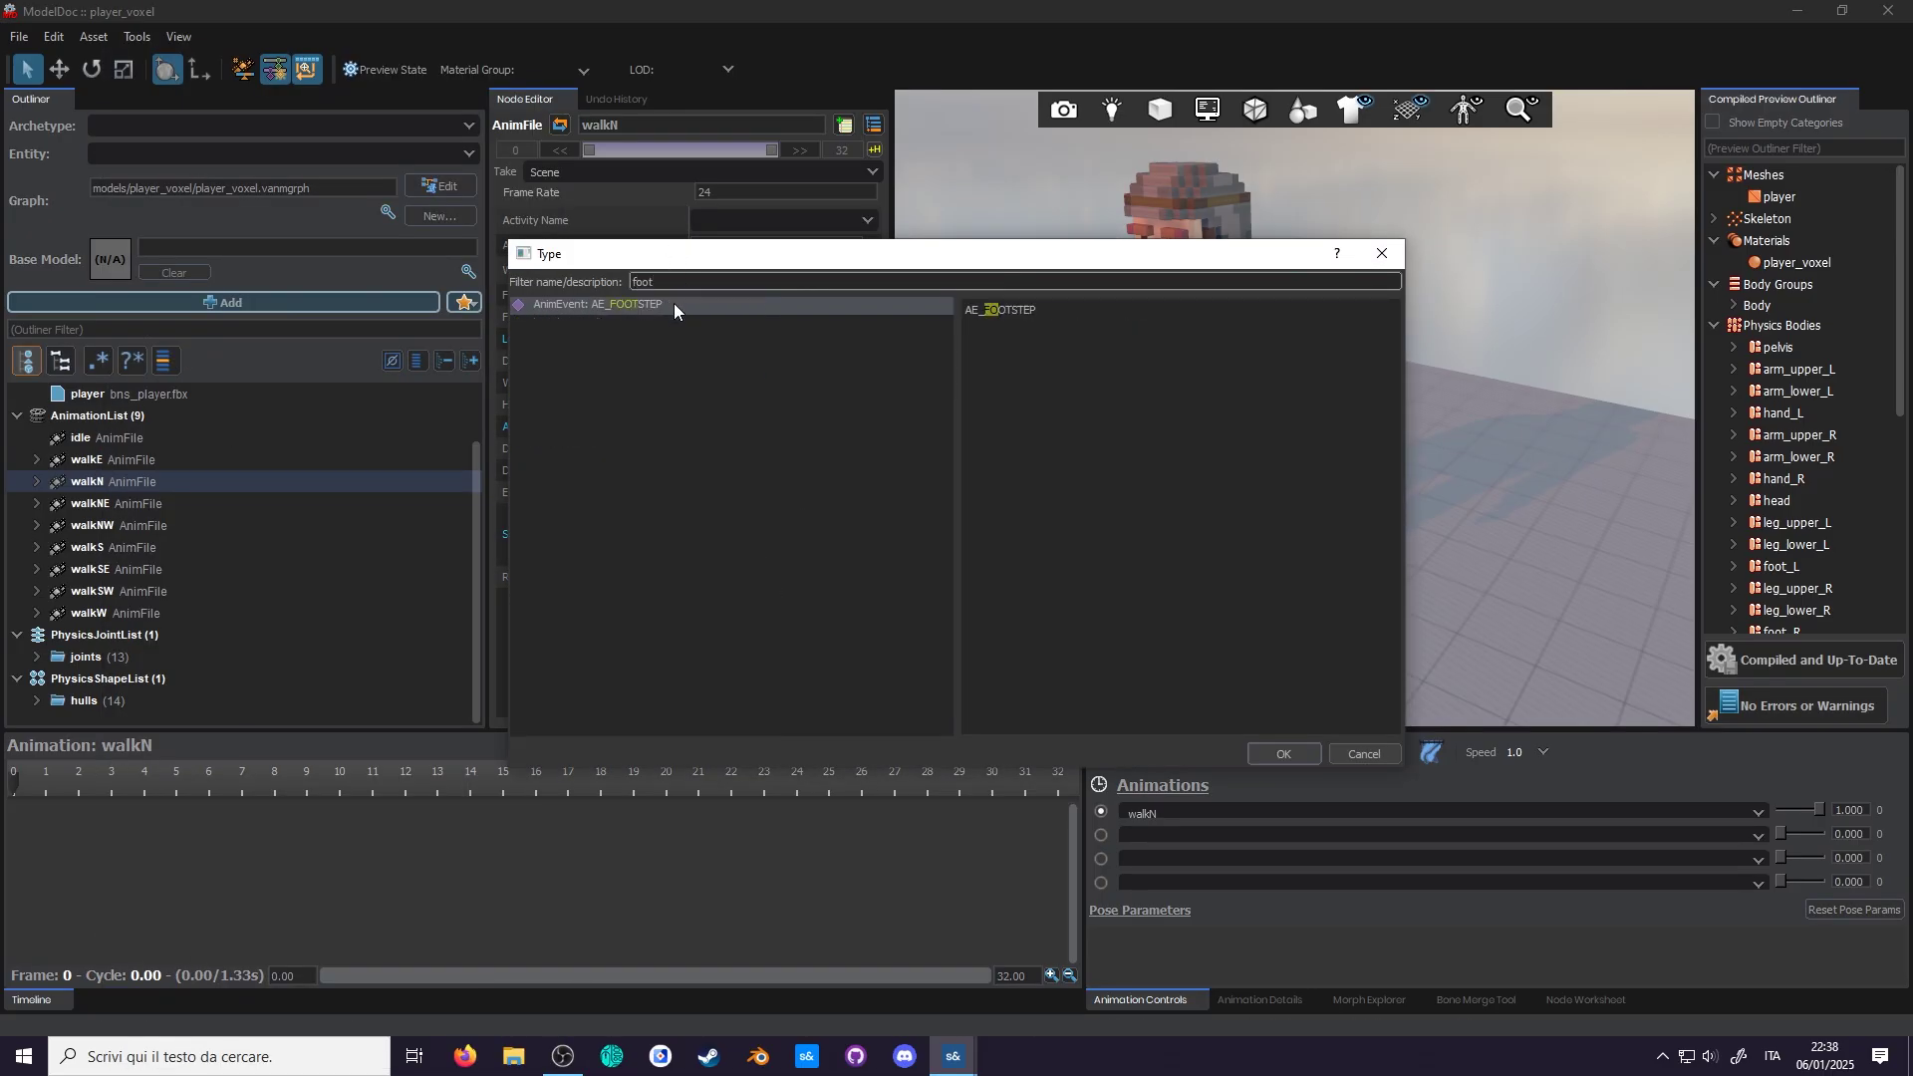
{"action": "double_click", "coordinate": [674, 304]}
Step: Create a foot_R attachment parented to the foot_R bone, and duplicate it as foot_L with parent bone foot_L
{"action": "left_click", "coordinate": [777, 209]}
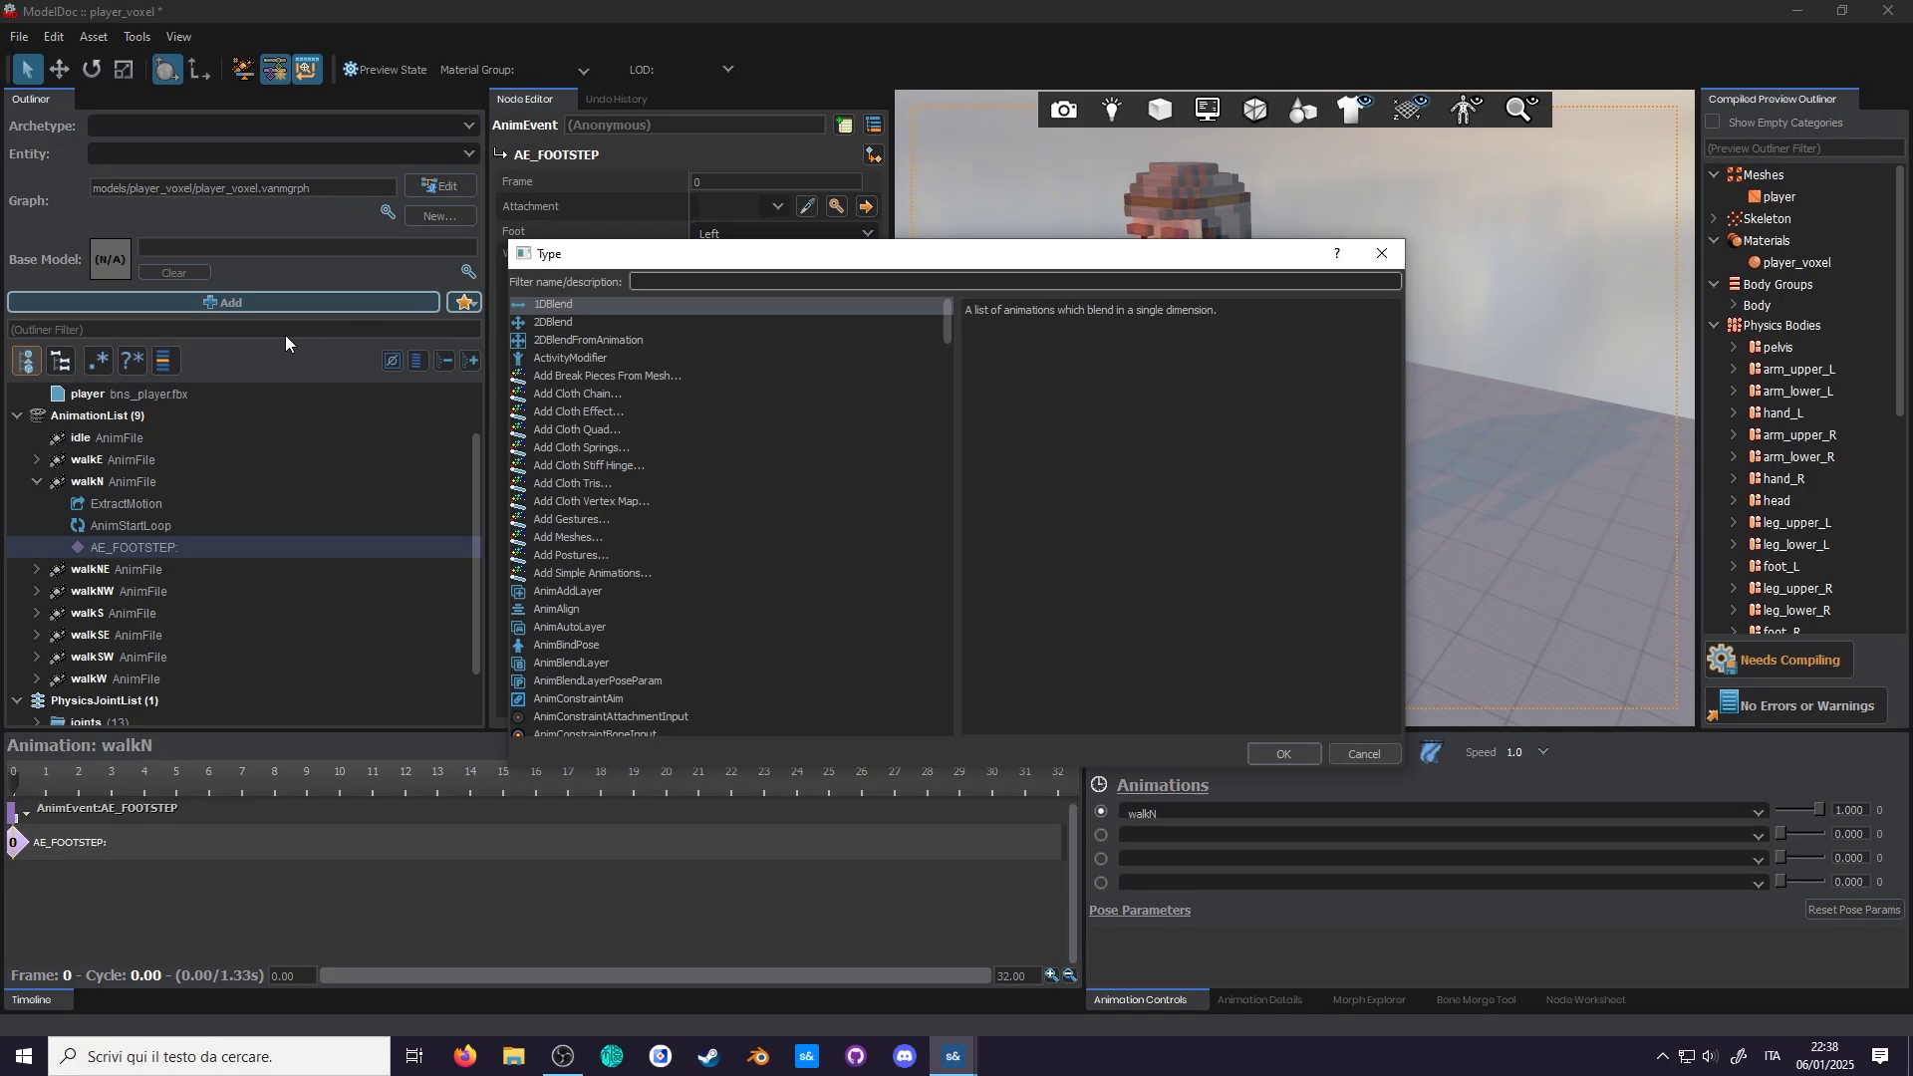
{"action": "type", "text": "attach"}
{"action": "left_click", "coordinate": [659, 342]}
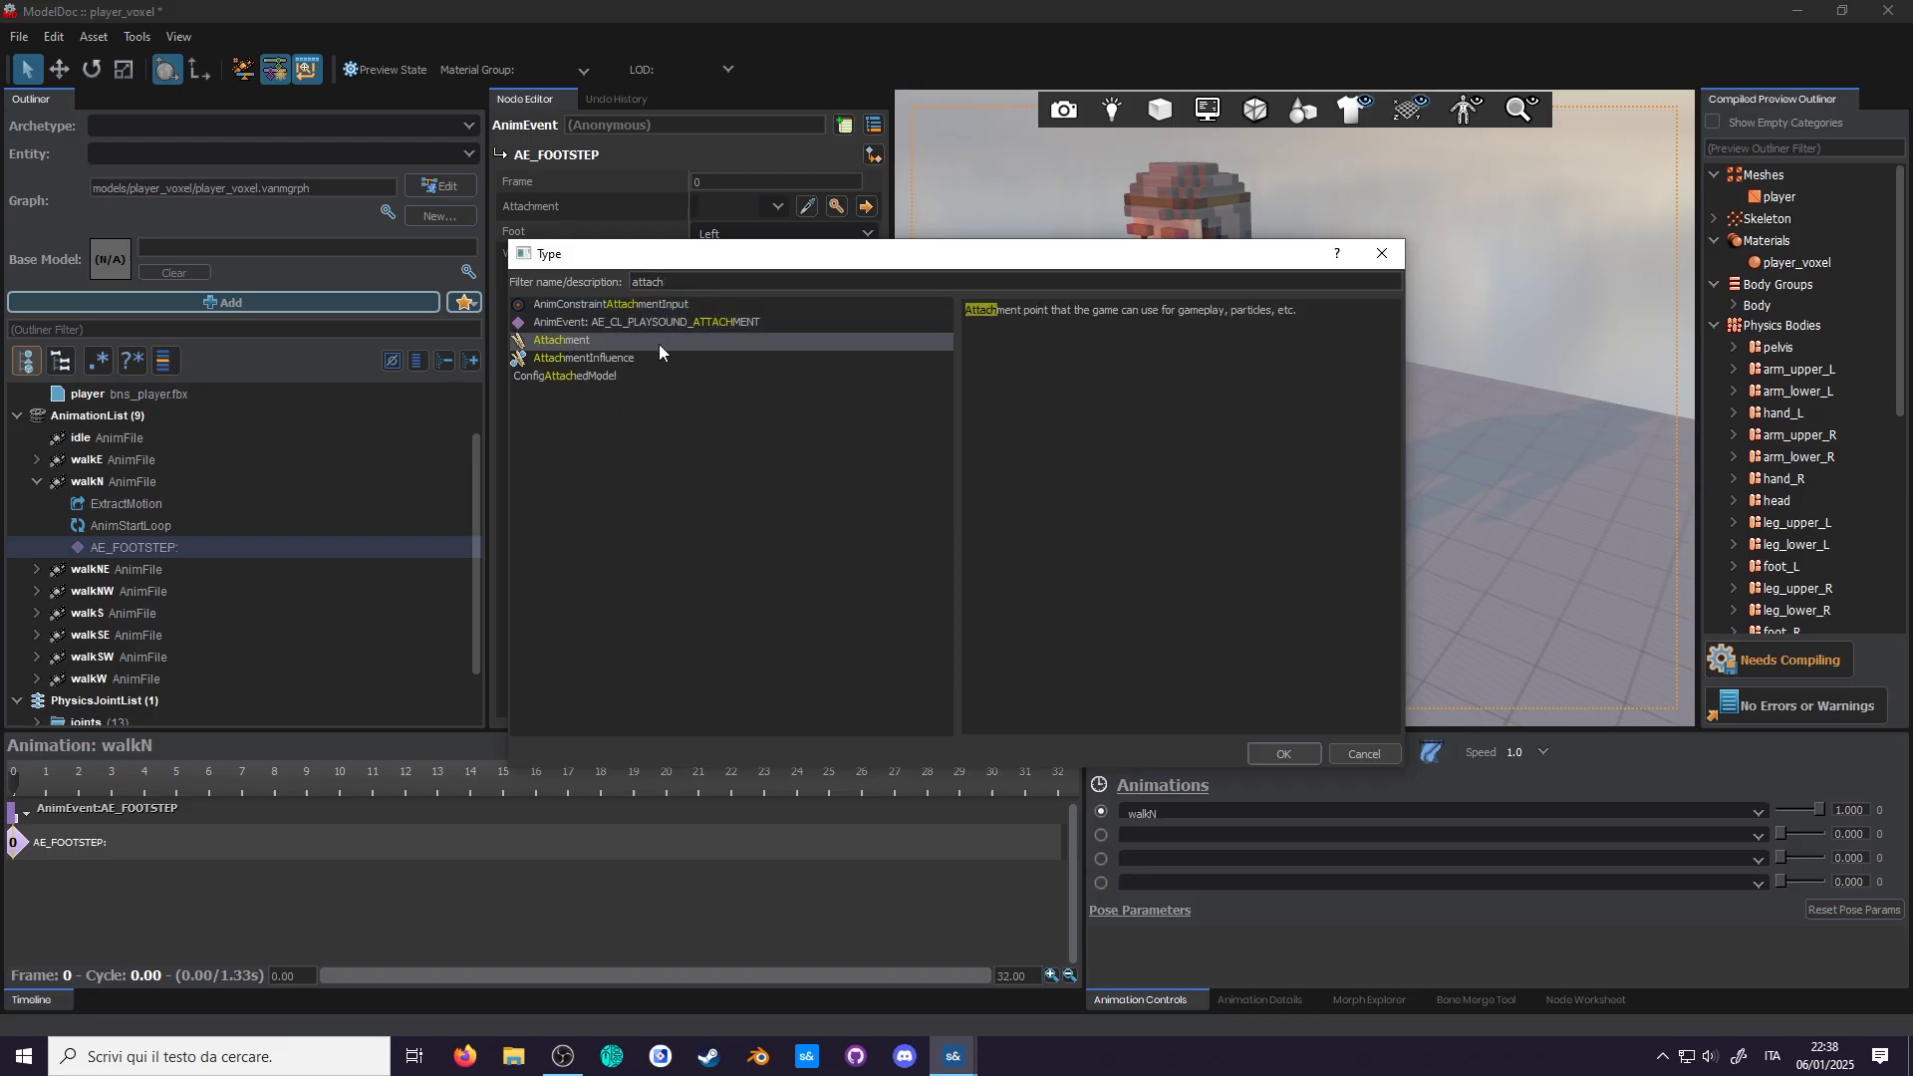
{"action": "double_click", "coordinate": [659, 344]}
{"action": "type", "text": "f"}
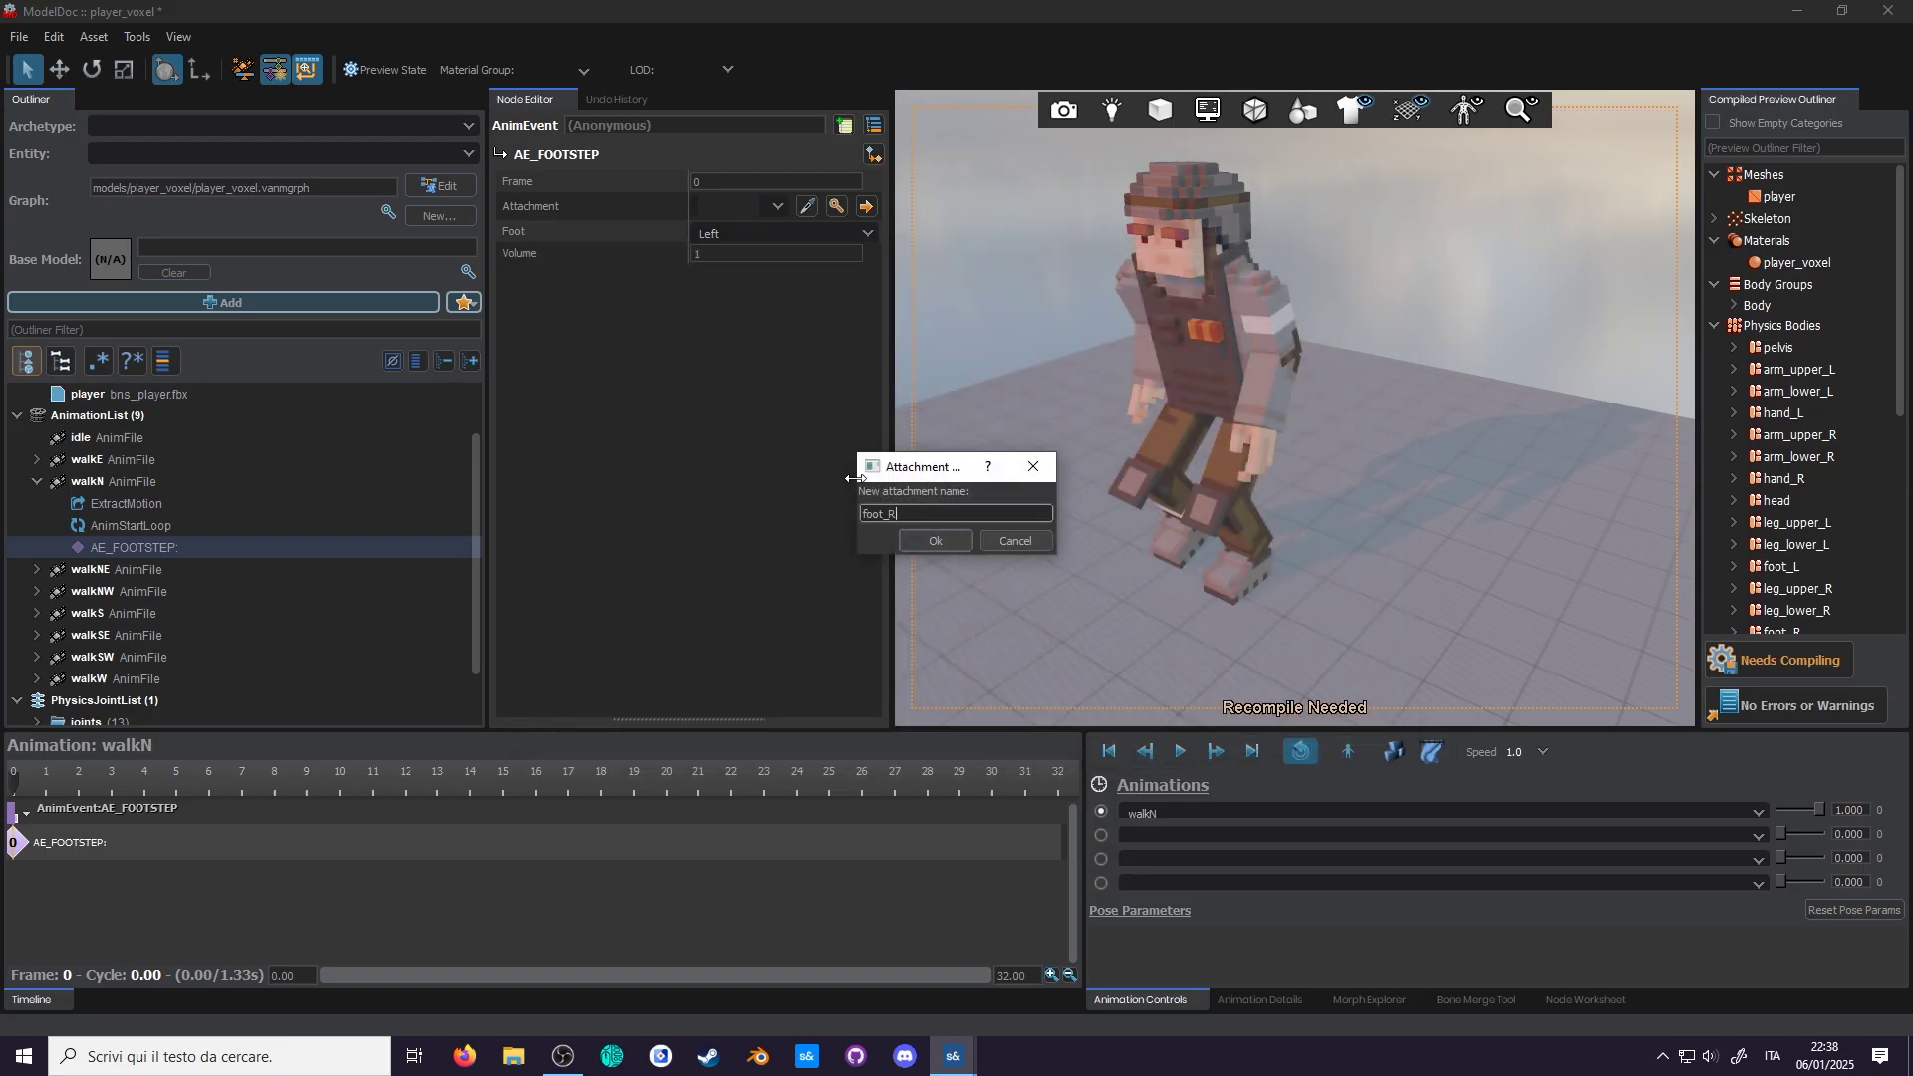
{"action": "type", "text": "oot_R"}
{"action": "key", "text": "Return"}
{"action": "left_click", "coordinate": [859, 530]}
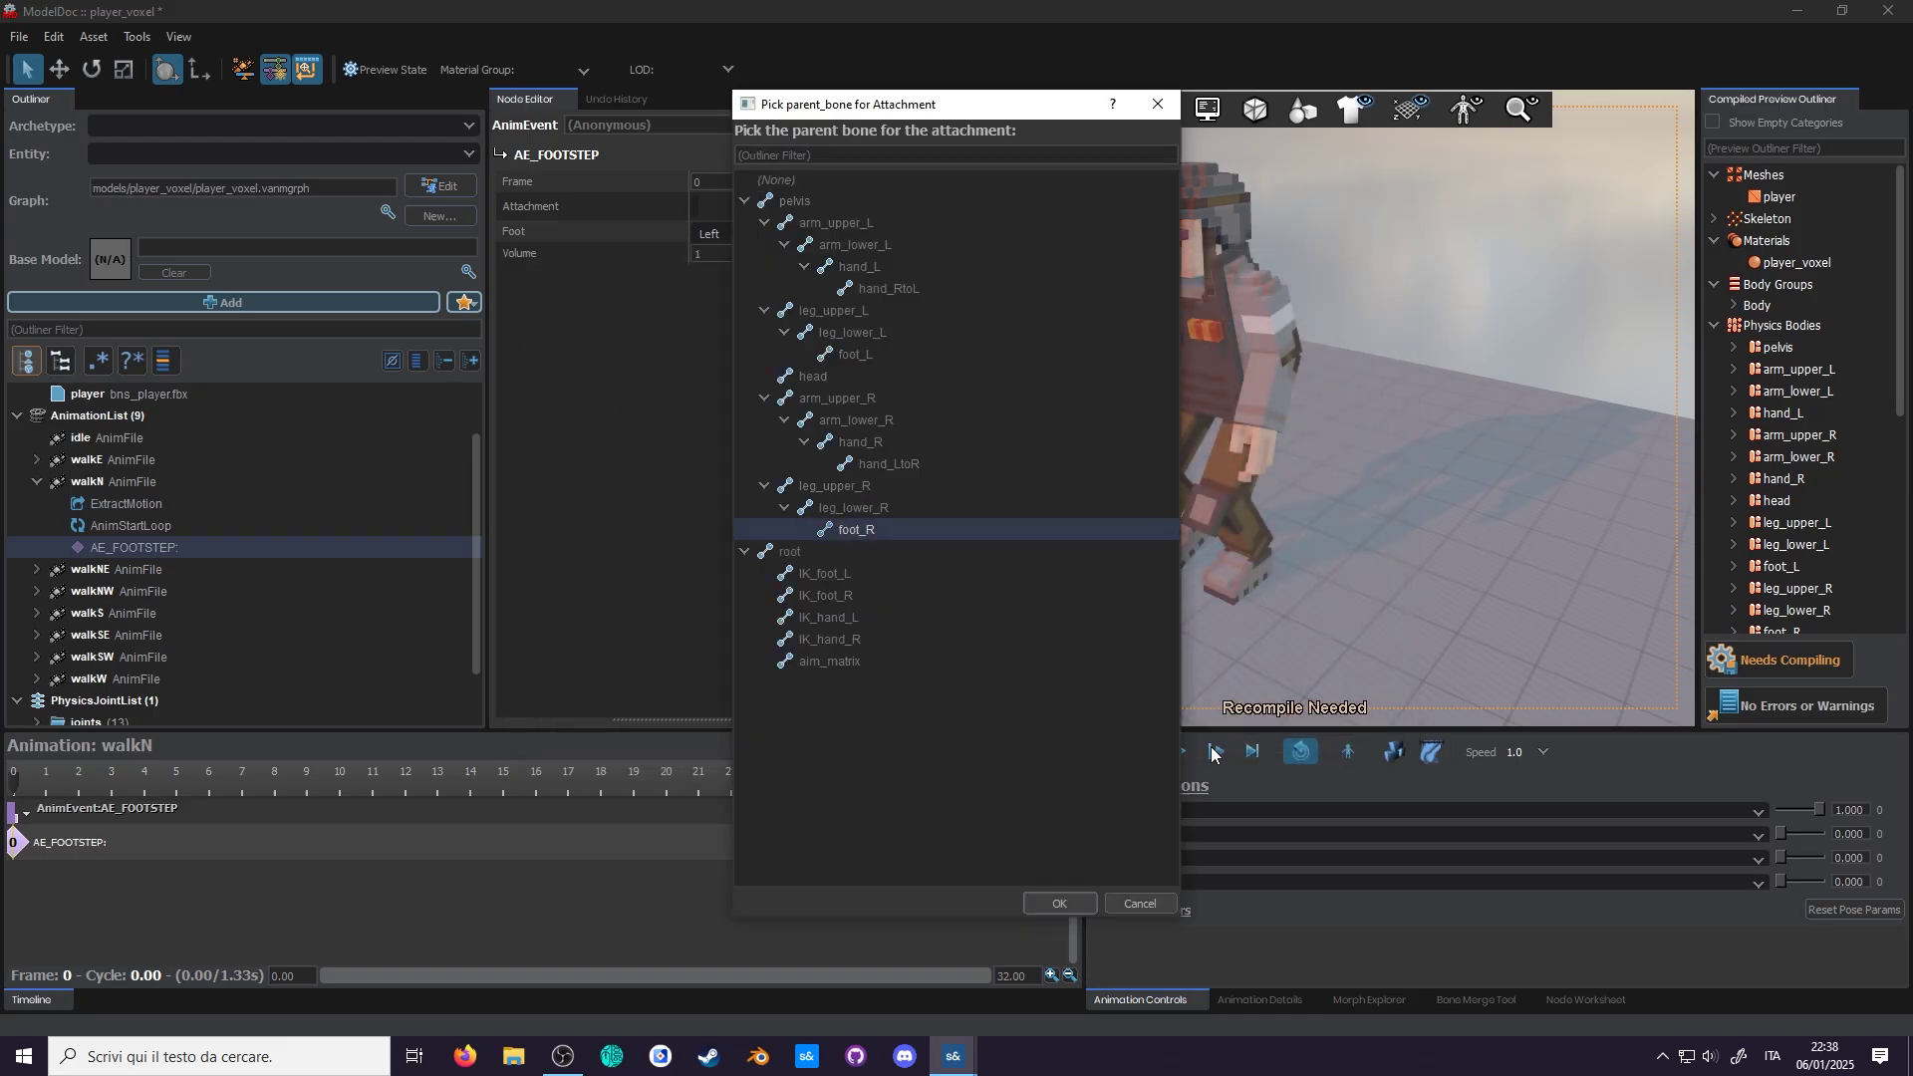
{"action": "left_click", "coordinate": [1059, 903]}
{"action": "key", "text": "ctrl+d"}
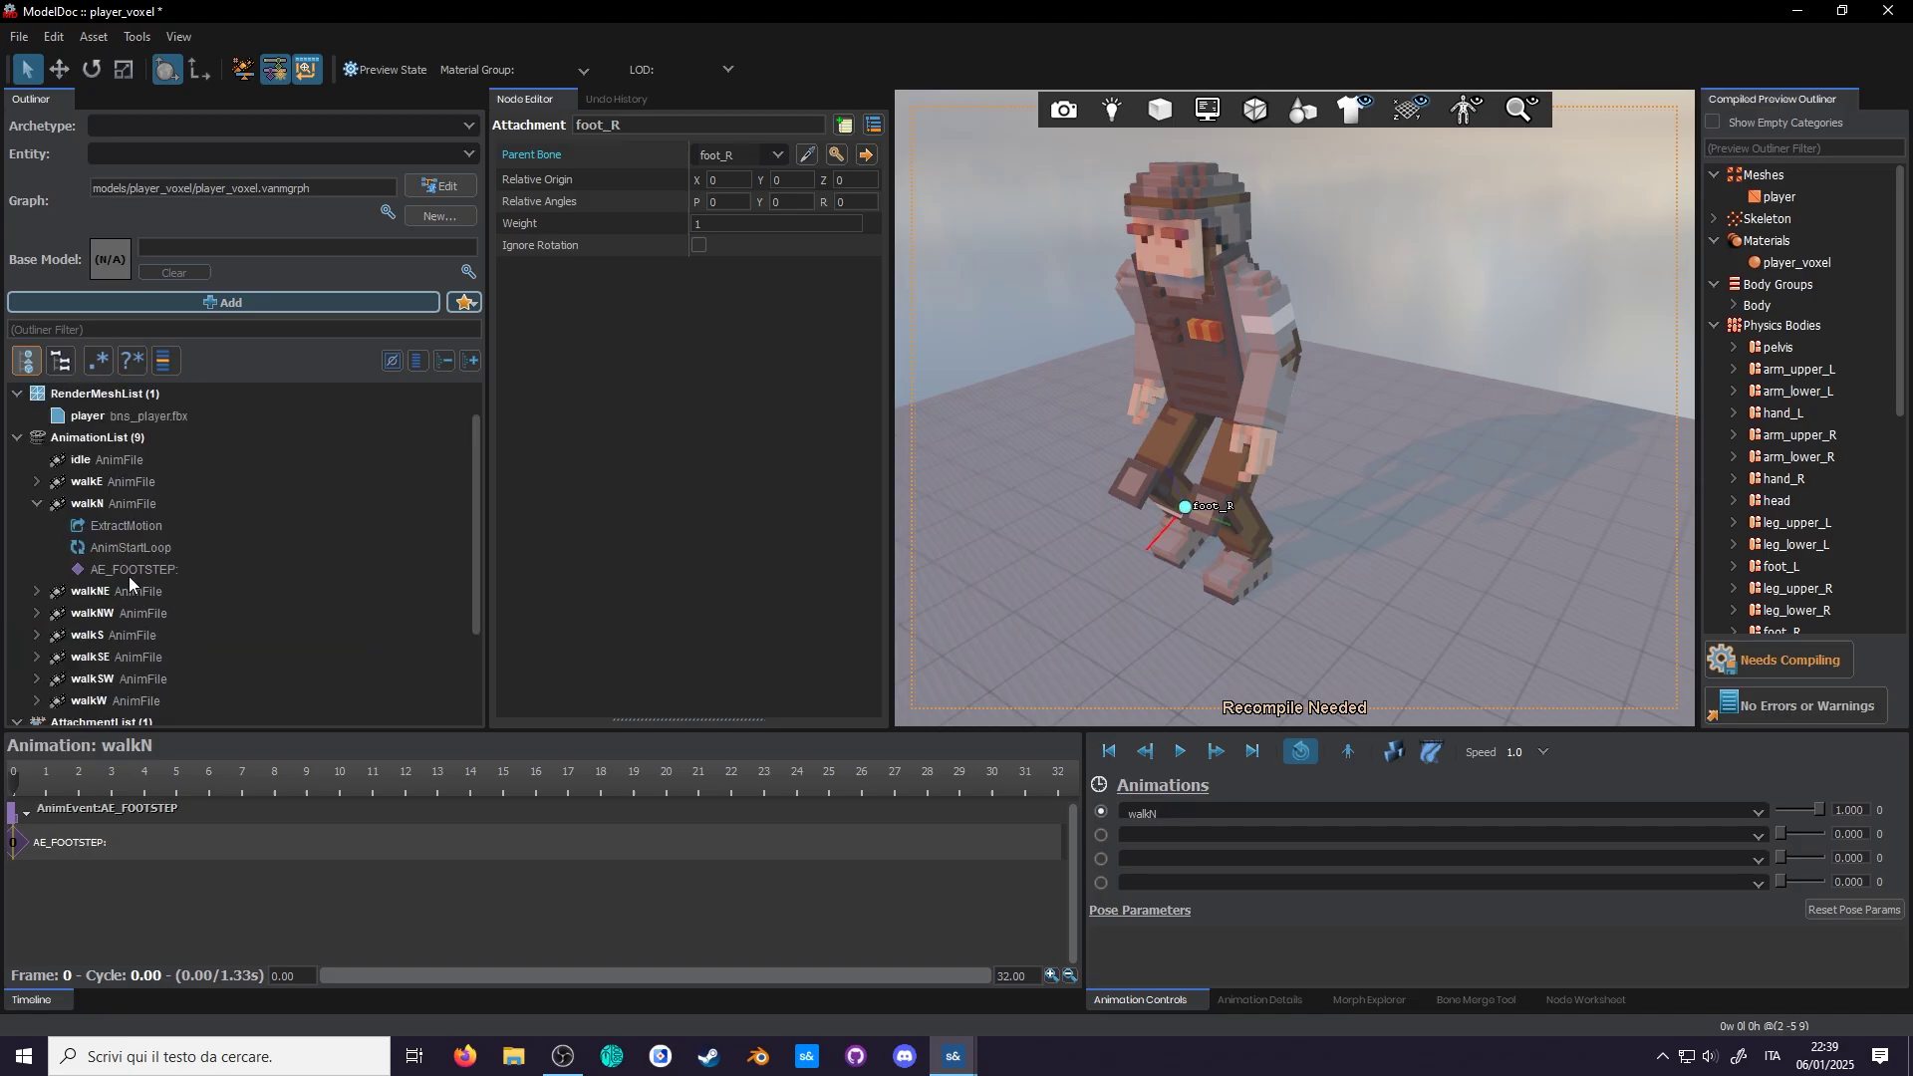
Step: Set the walkN footstep event's Attachment to foot_R and its Foot to Right
{"action": "left_click", "coordinate": [133, 572]}
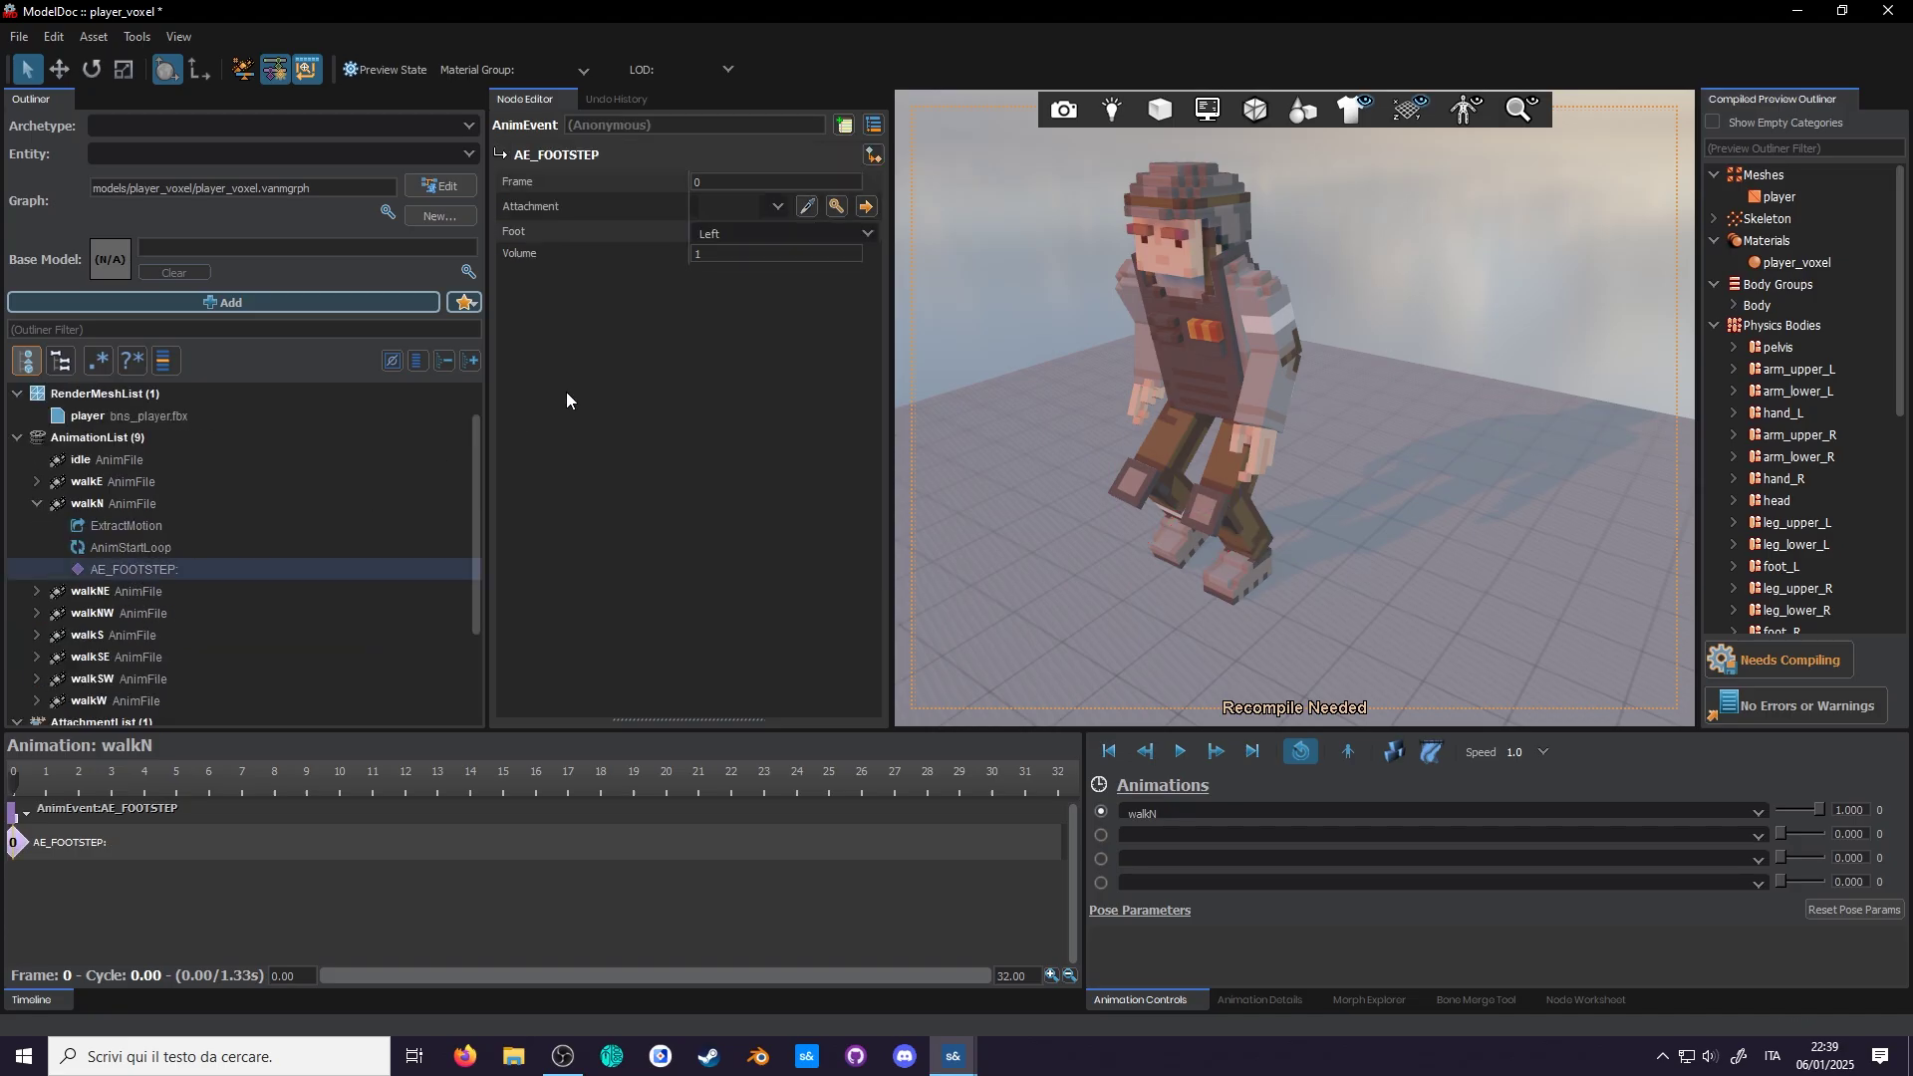
{"action": "left_click", "coordinate": [775, 207]}
{"action": "left_click", "coordinate": [867, 231]}
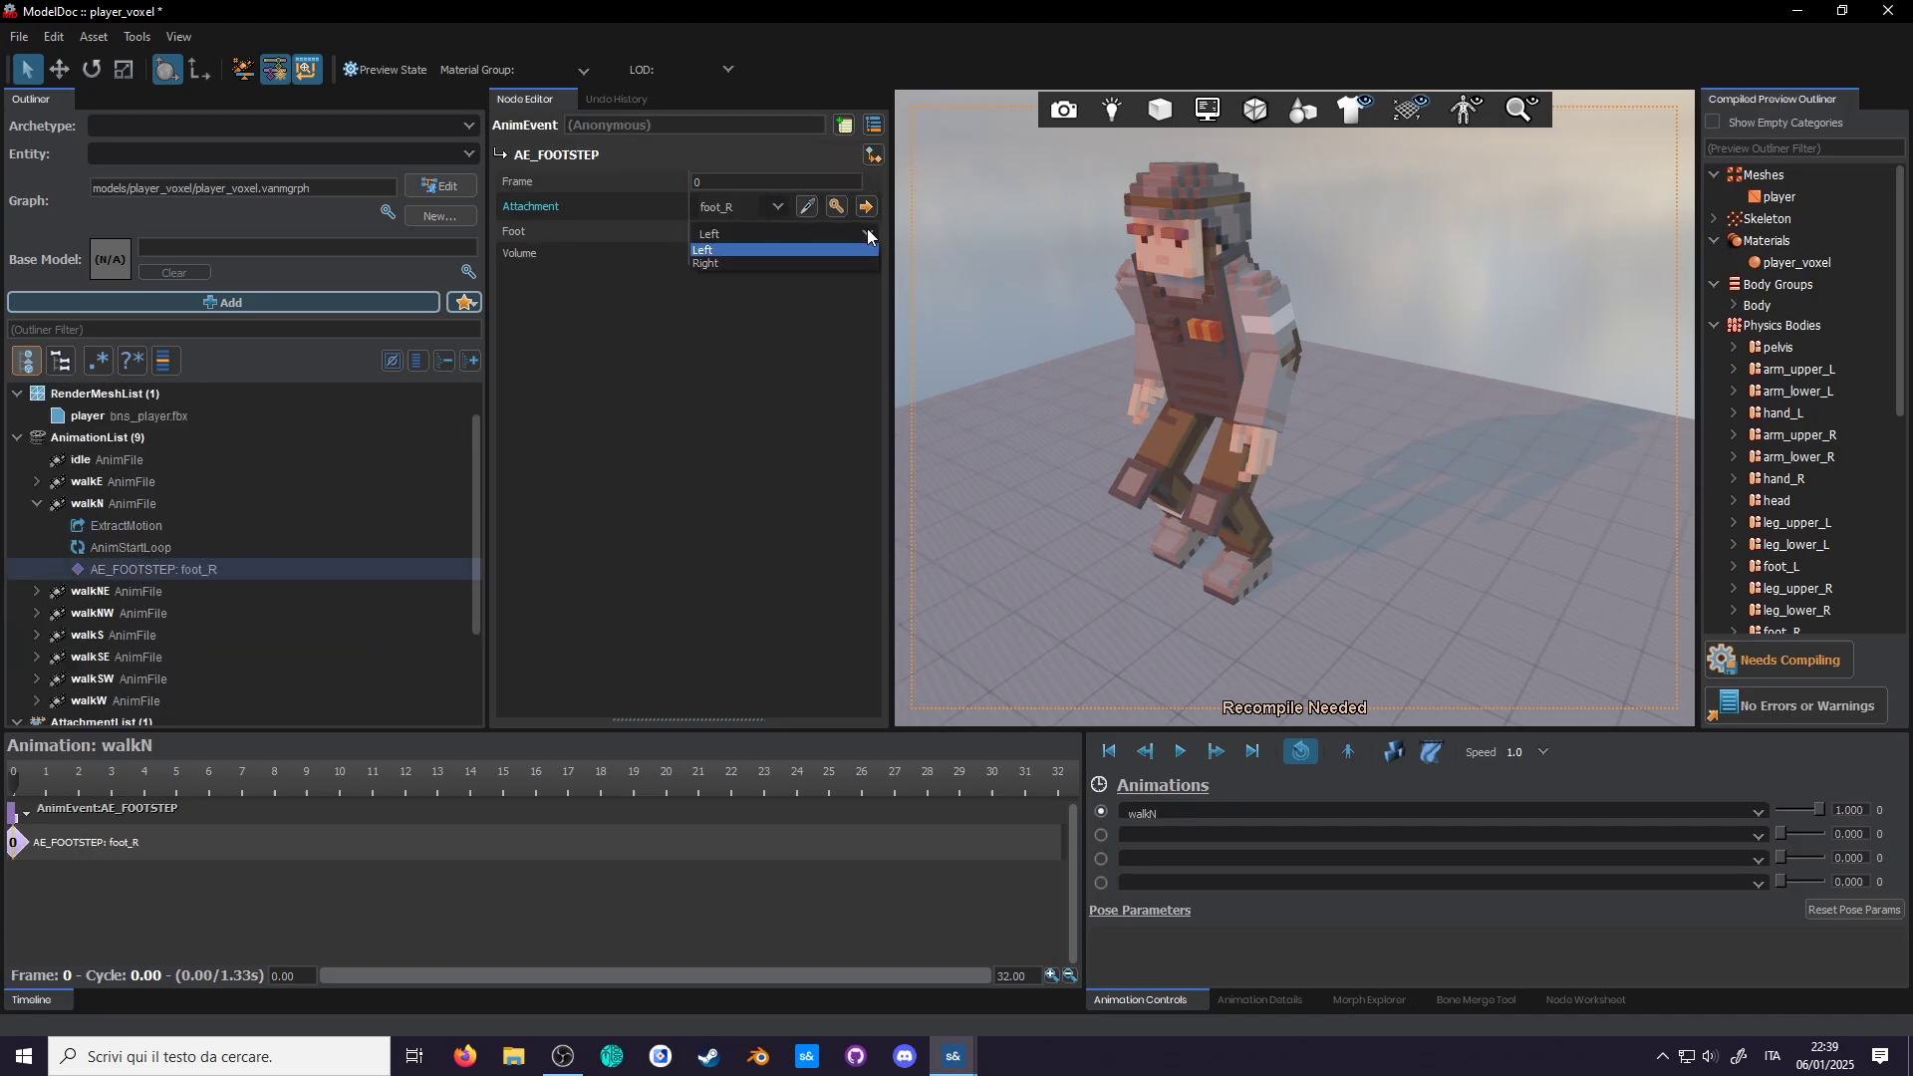
{"action": "left_click", "coordinate": [829, 265]}
Step: Duplicate the footstep event with Attachment foot_L and Foot set to Left, and recompile the model
{"action": "key", "text": "ctrl+d"}
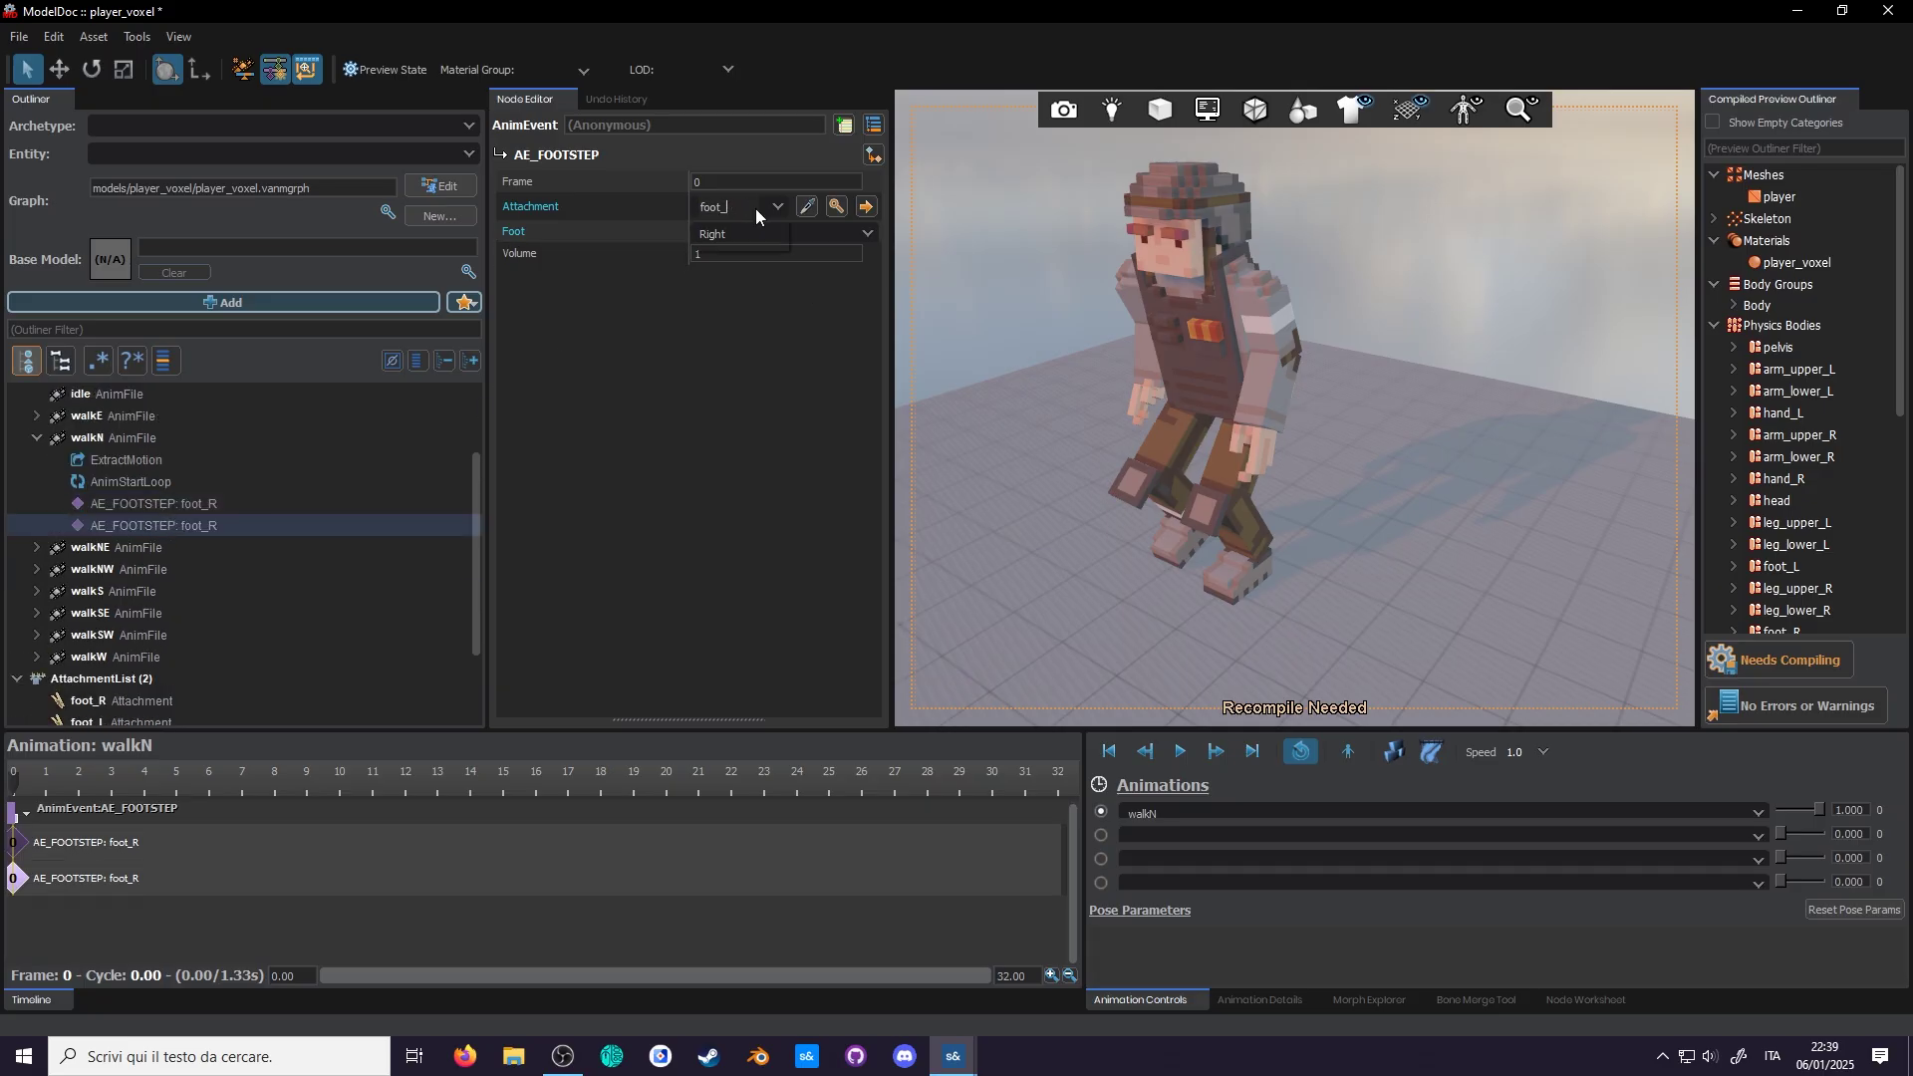
{"action": "type", "text": "L"}
{"action": "key", "text": "Return"}
{"action": "left_click", "coordinate": [859, 229]}
{"action": "left_click", "coordinate": [829, 249]}
{"action": "left_click", "coordinate": [1794, 665]}
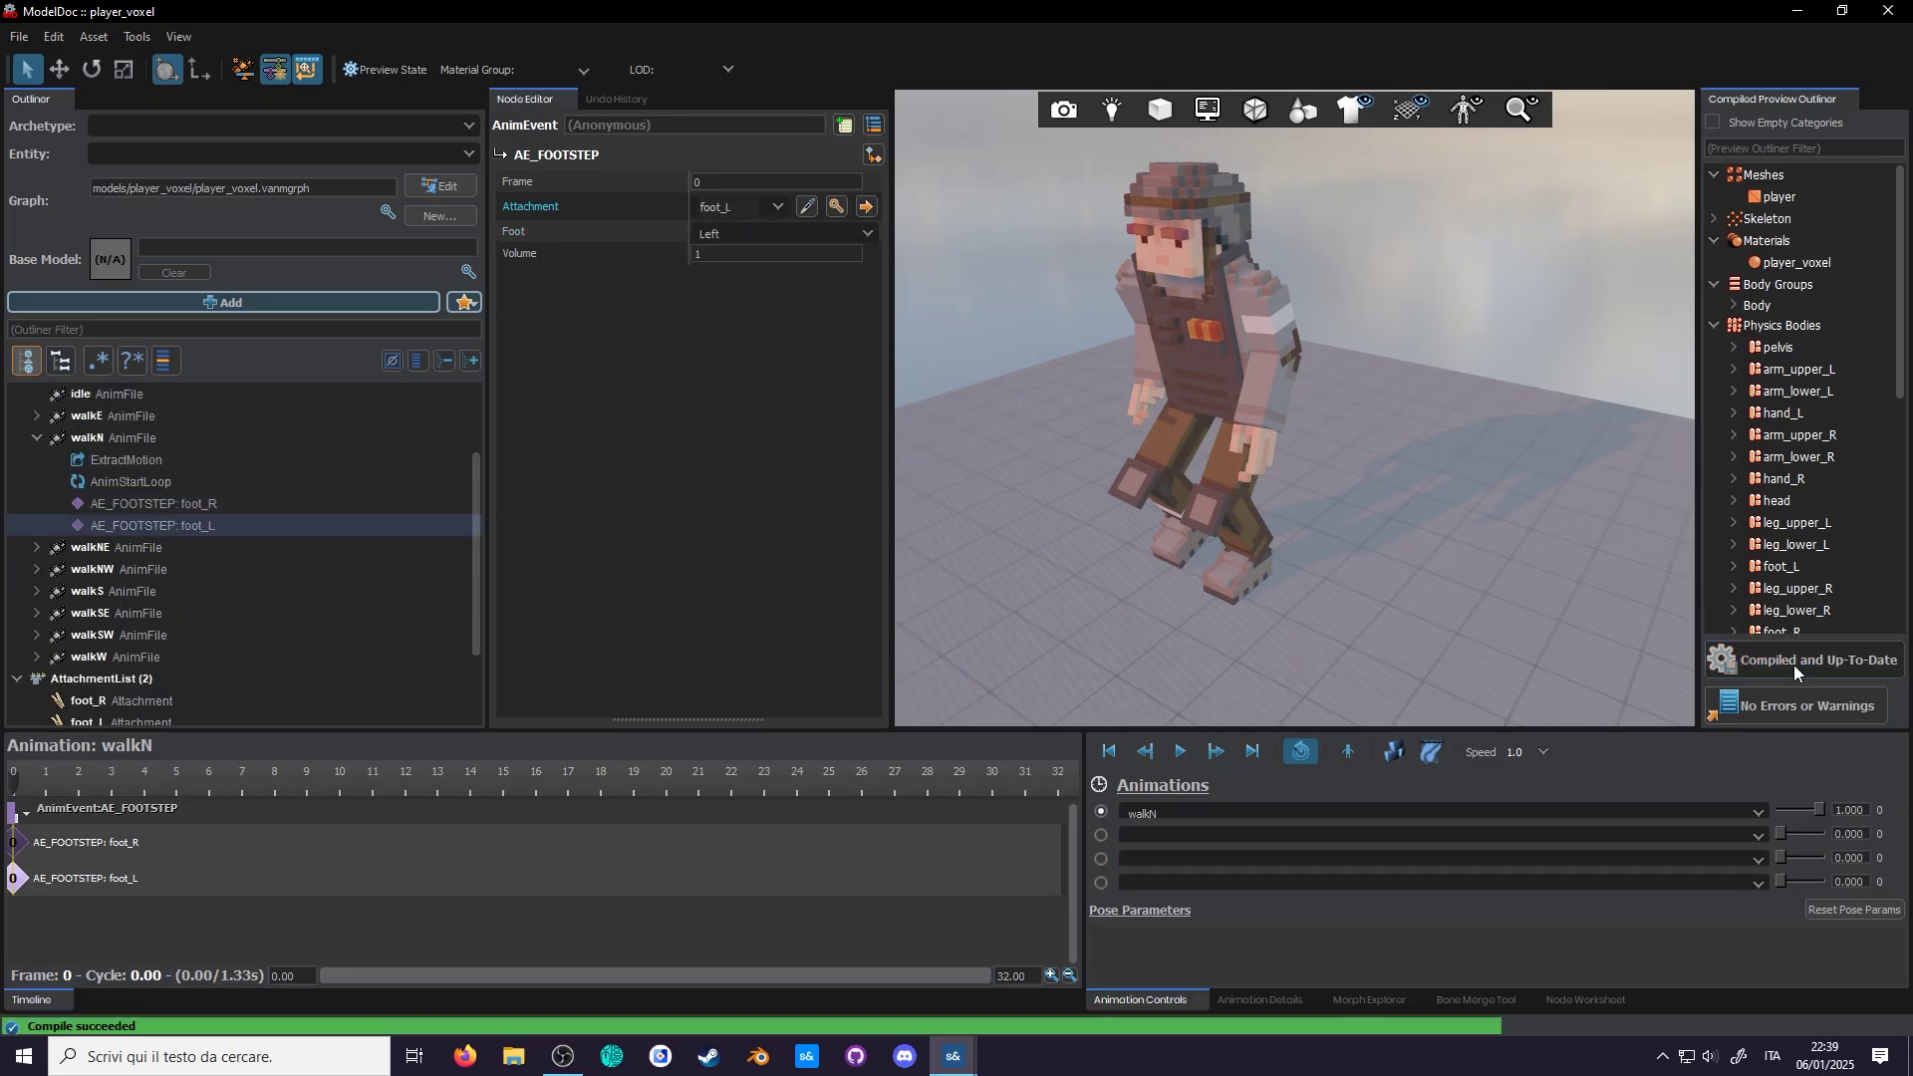
Step: Move walkN's foot_R footstep event to frame 10 and its foot_L footstep event to frame 26
{"action": "left_click_drag", "start_coordinate": [16, 843], "coordinate": [335, 860]}
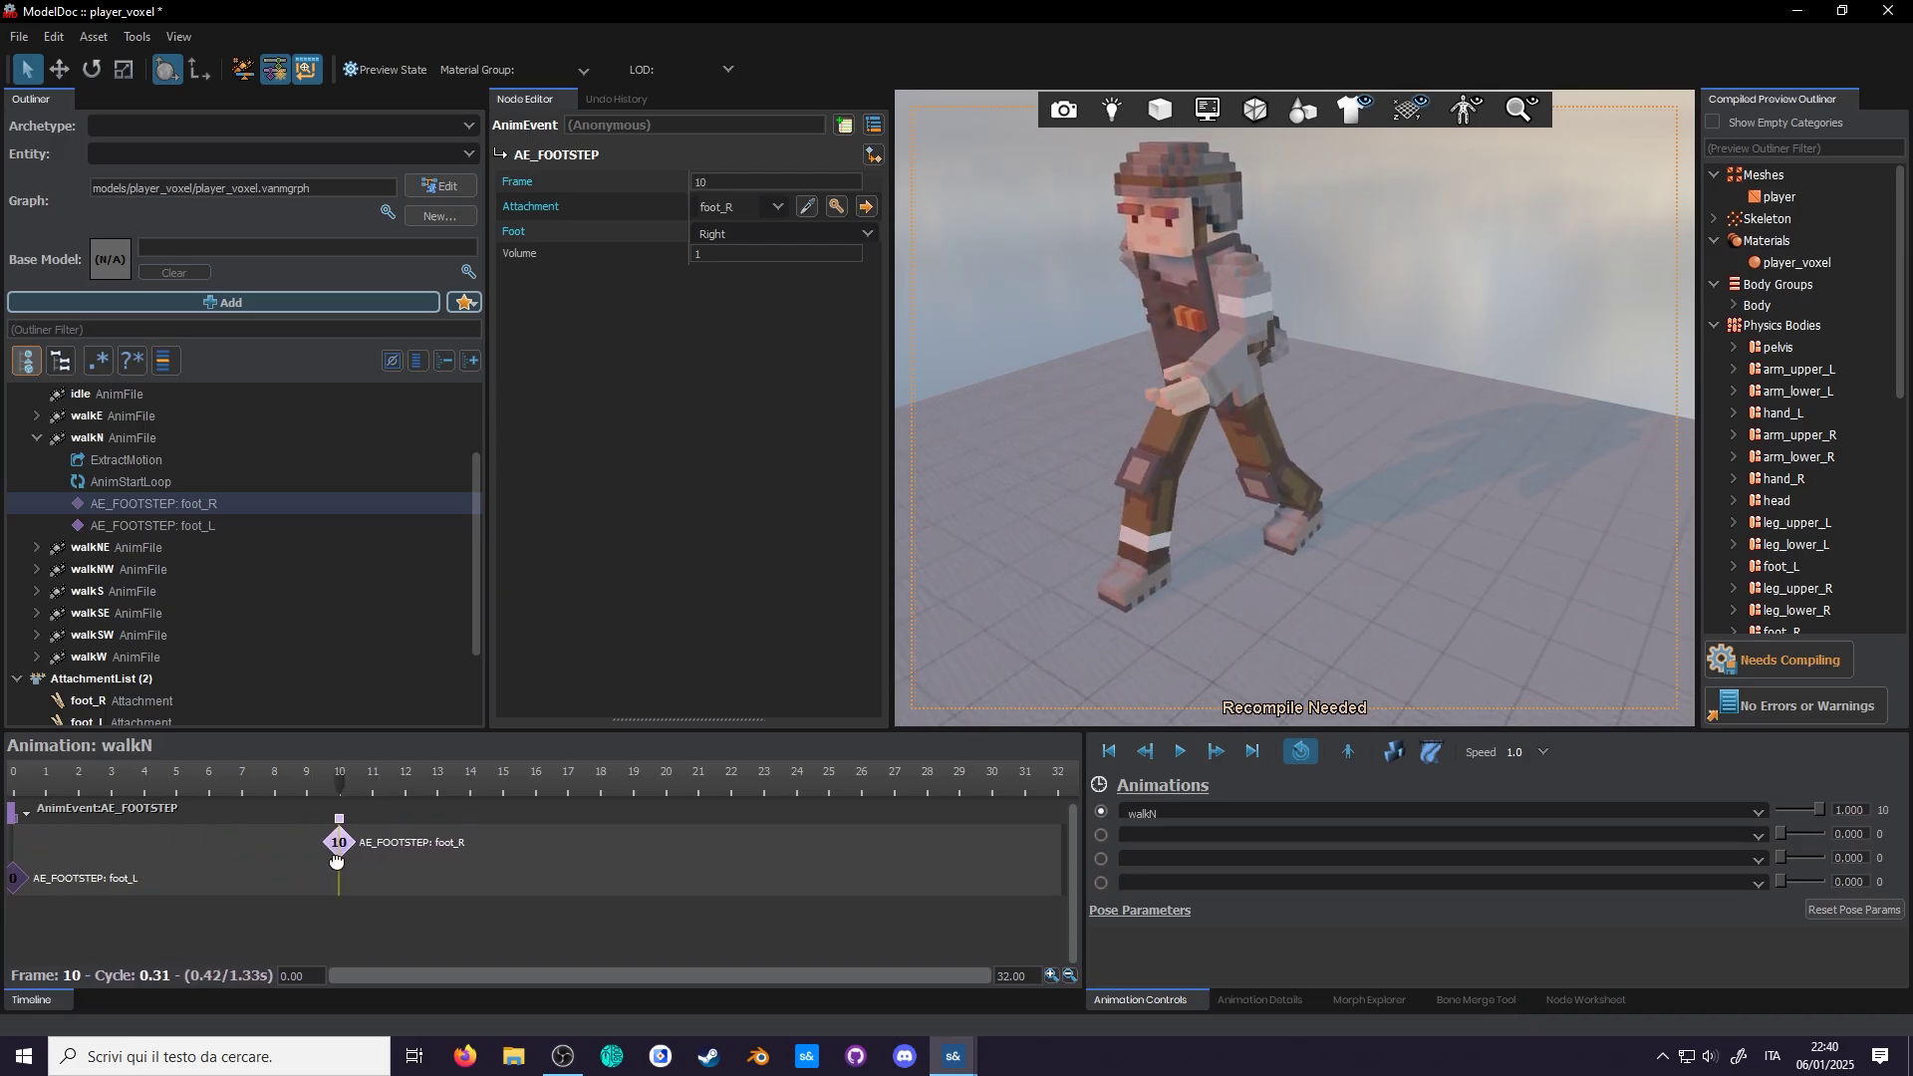
{"action": "left_click_drag", "start_coordinate": [14, 878], "coordinate": [824, 877]}
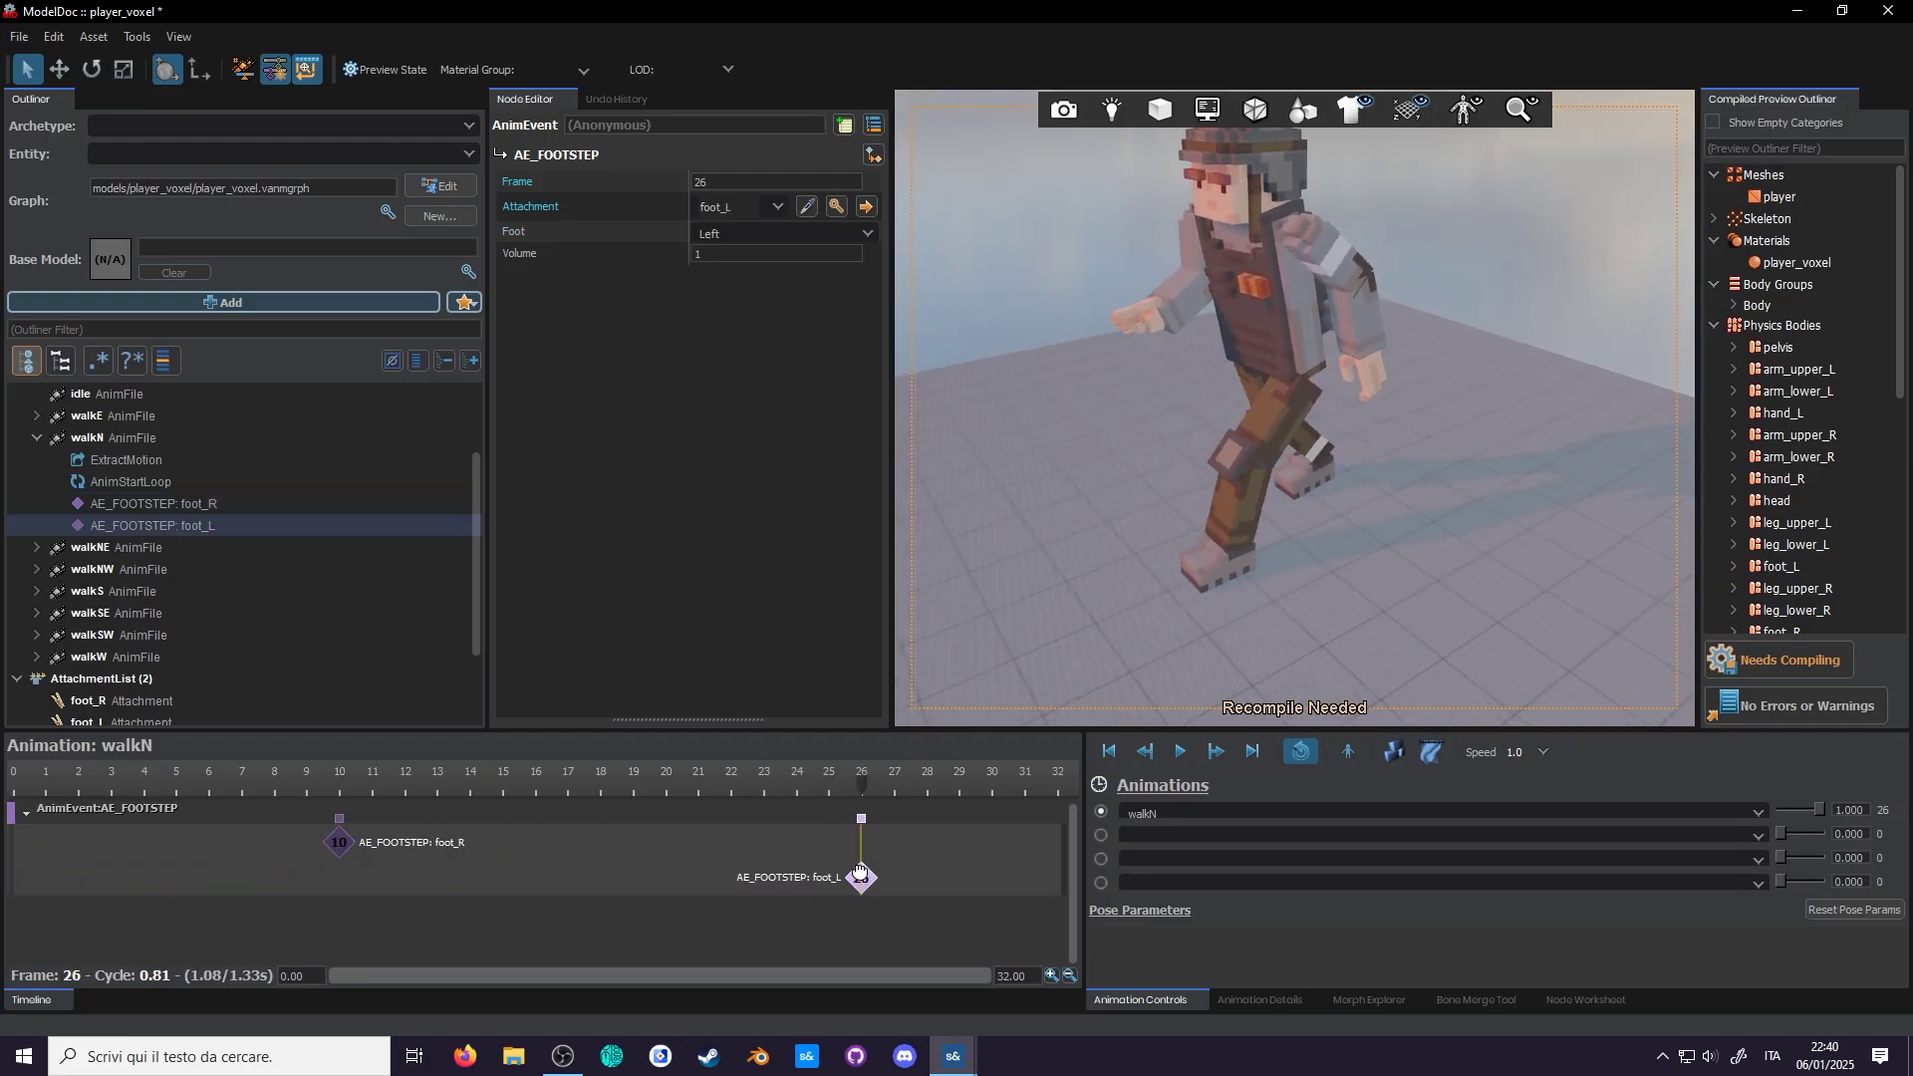
Step: Copy both walkN footstep events to all the other walk animations
{"action": "left_click", "coordinate": [129, 506], "text": "ctrl"}
{"action": "key", "text": "ctrl+c"}
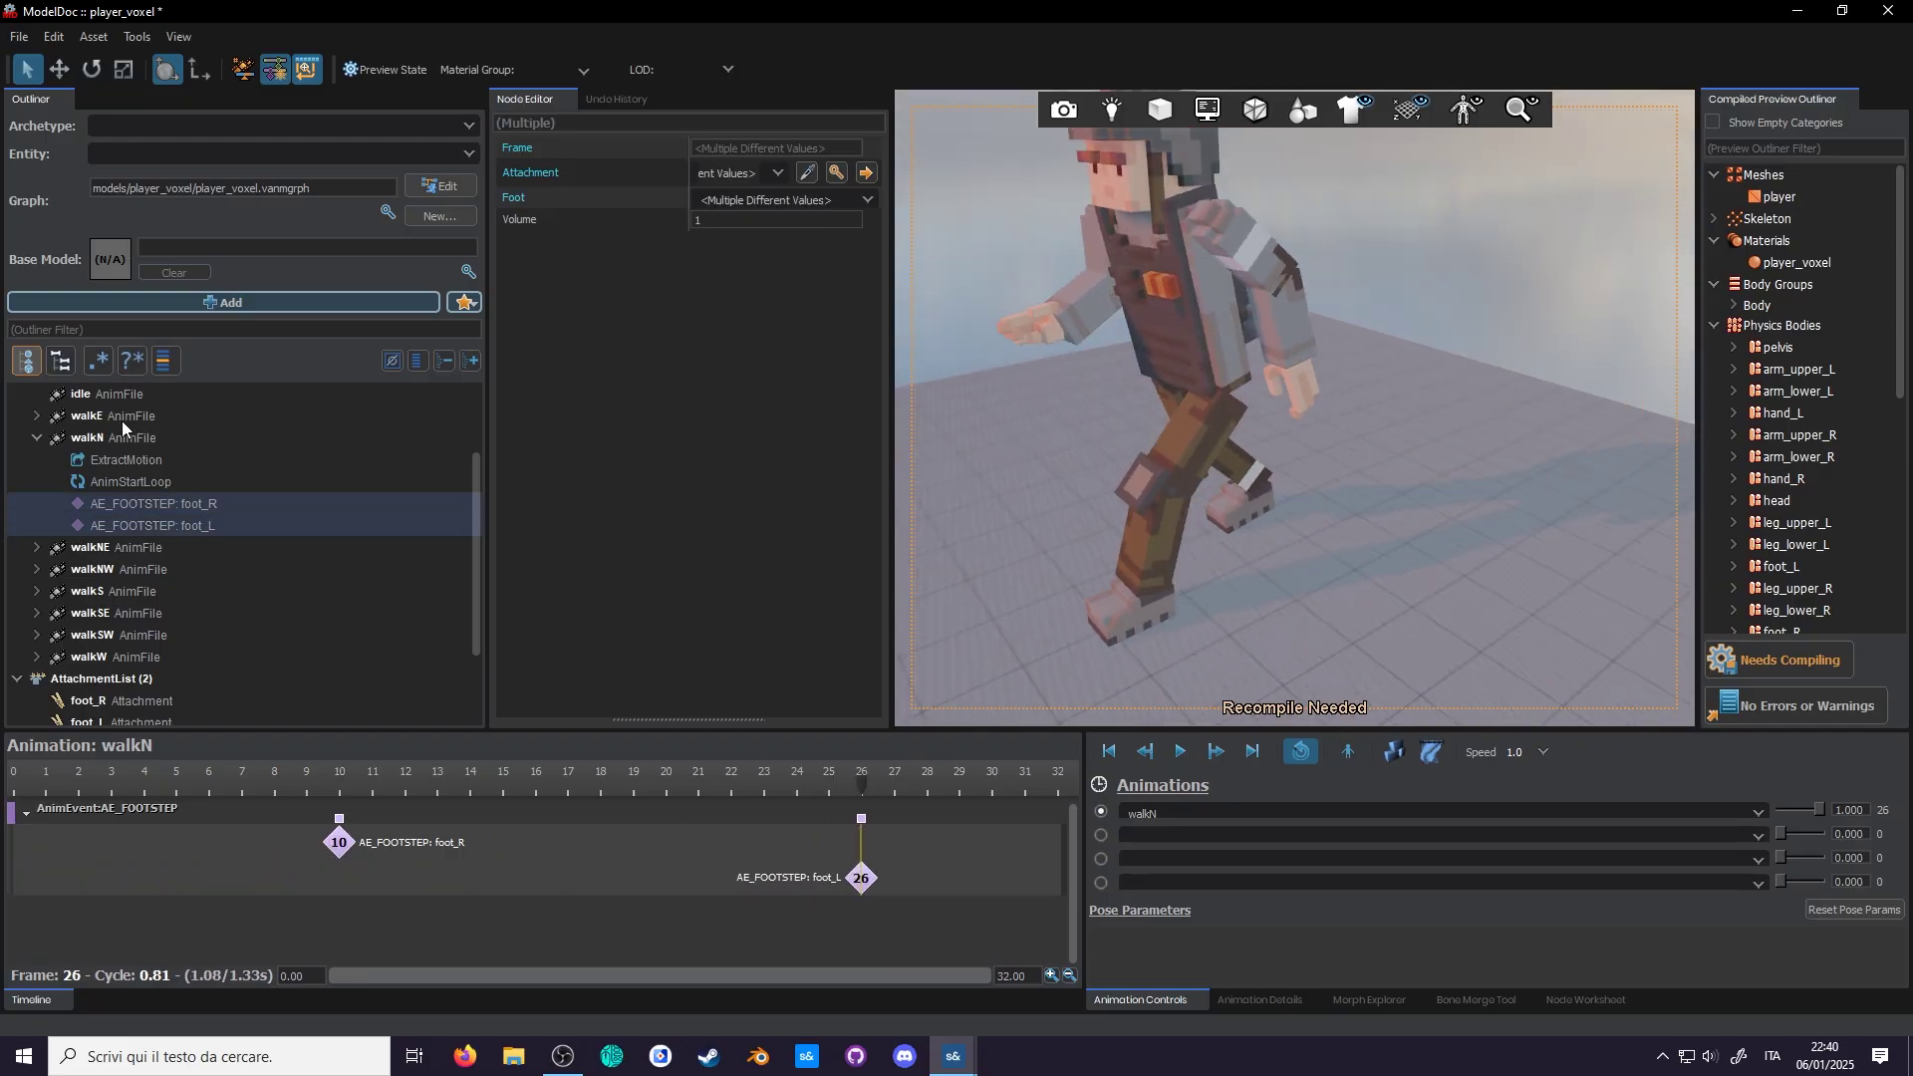
{"action": "left_click", "coordinate": [122, 418]}
{"action": "key", "text": "ctrl+v"}
{"action": "scroll", "coordinate": [90, 680], "scroll_direction": "down", "scroll_amount": 1}
{"action": "key", "text": "ctrl+v"}
{"action": "left_click", "coordinate": [100, 613]}
{"action": "key", "text": "ctrl+v"}
{"action": "left_click", "coordinate": [100, 591]}
{"action": "key", "text": "ctrl+v"}
{"action": "left_click", "coordinate": [101, 572]}
{"action": "key", "text": "ctrl+v"}
{"action": "scroll", "coordinate": [80, 518], "scroll_direction": "up", "scroll_amount": 1}
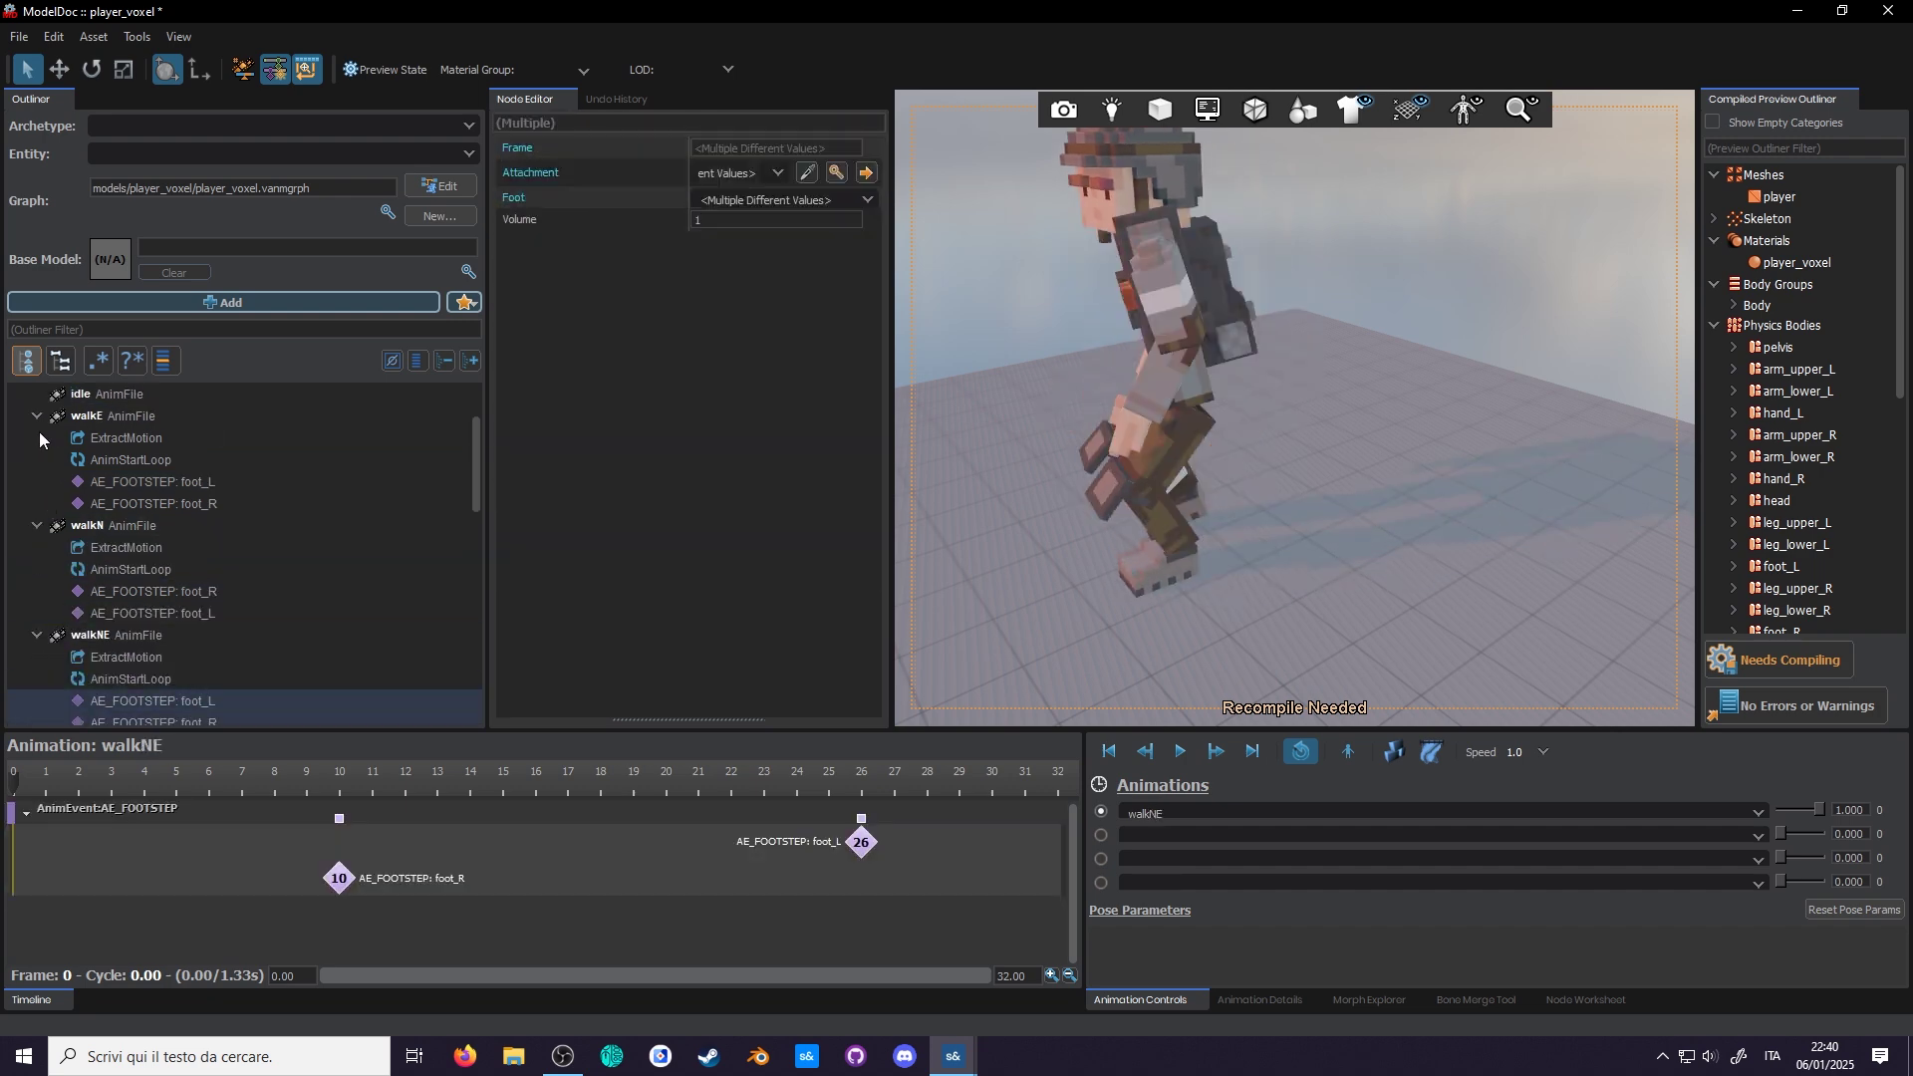
Step: Check walkW's foot contact at frame 26 and set its AnimStartLoop Start Loop Frame to 26
{"action": "left_click", "coordinate": [89, 569]}
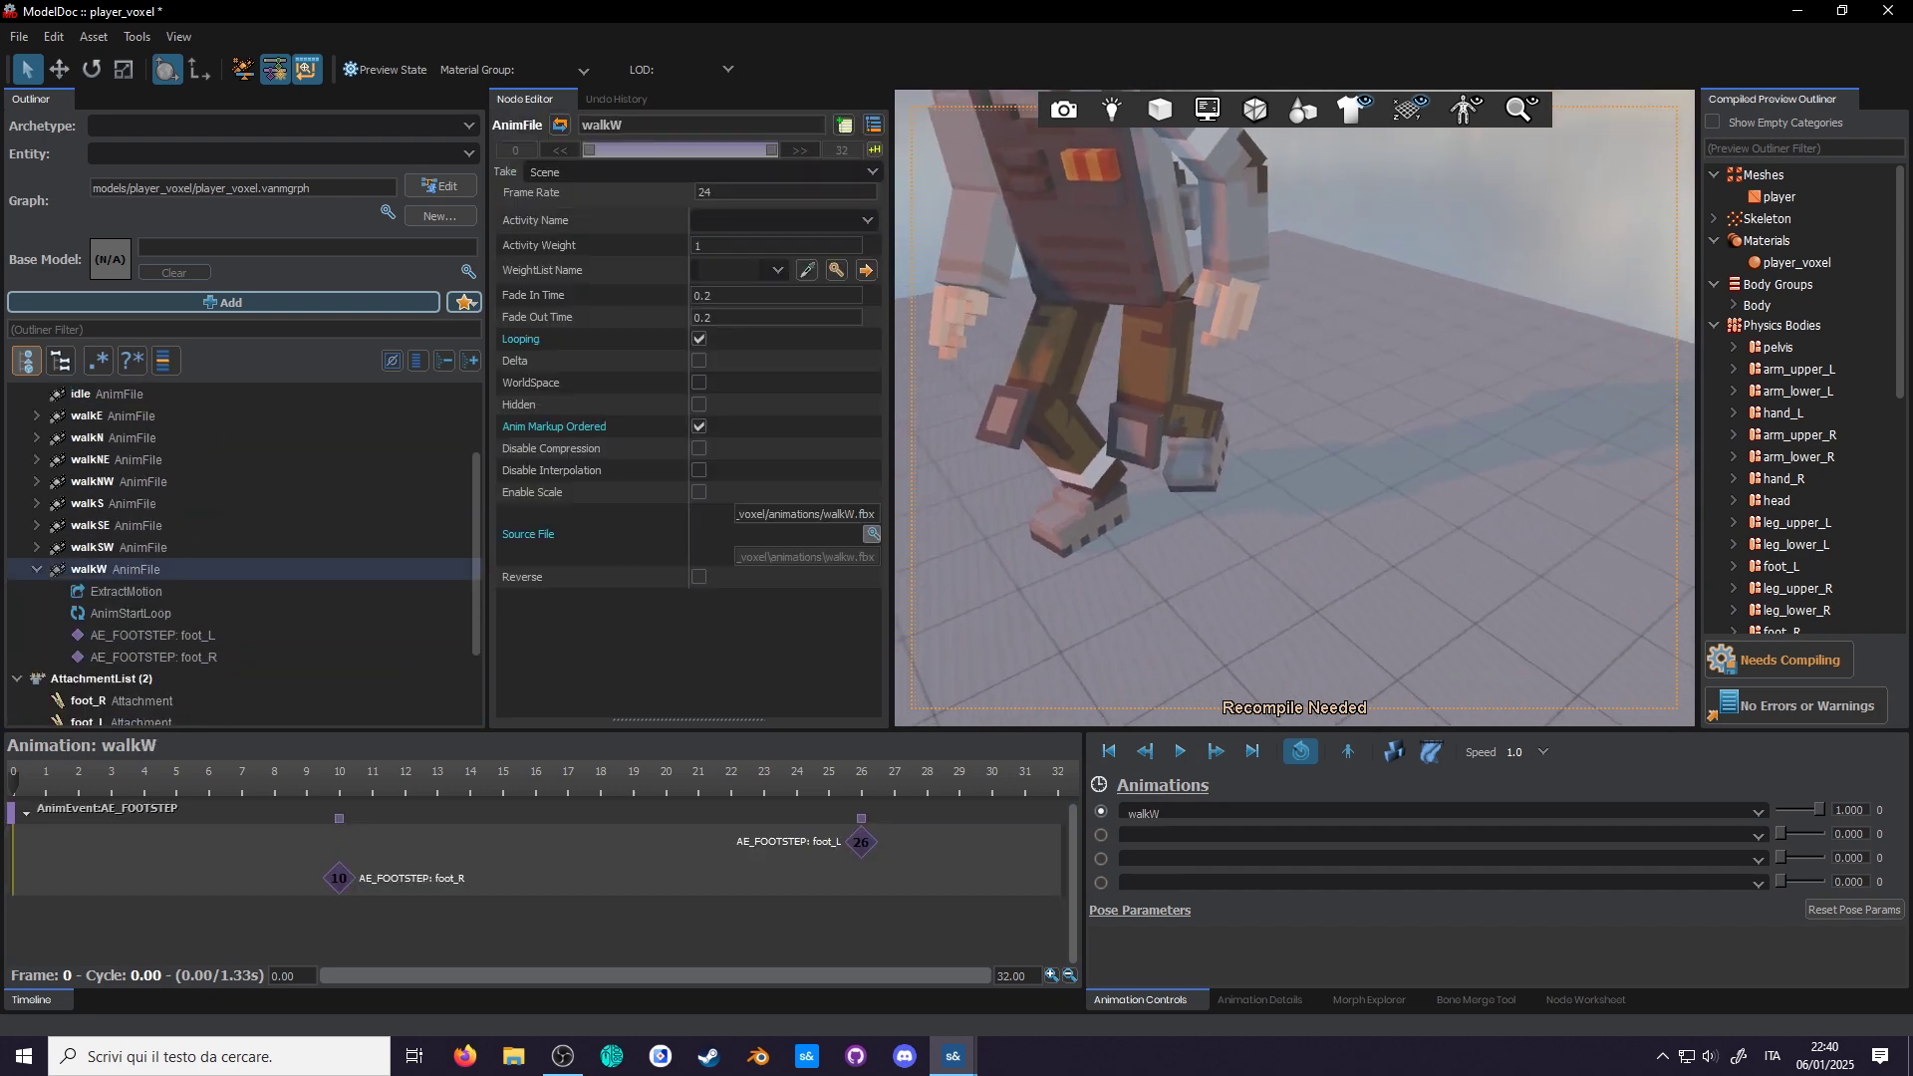
{"action": "left_click_drag", "start_coordinate": [45, 782], "coordinate": [849, 785]}
{"action": "right_click_drag", "start_coordinate": [1096, 498], "coordinate": [1293, 407]}
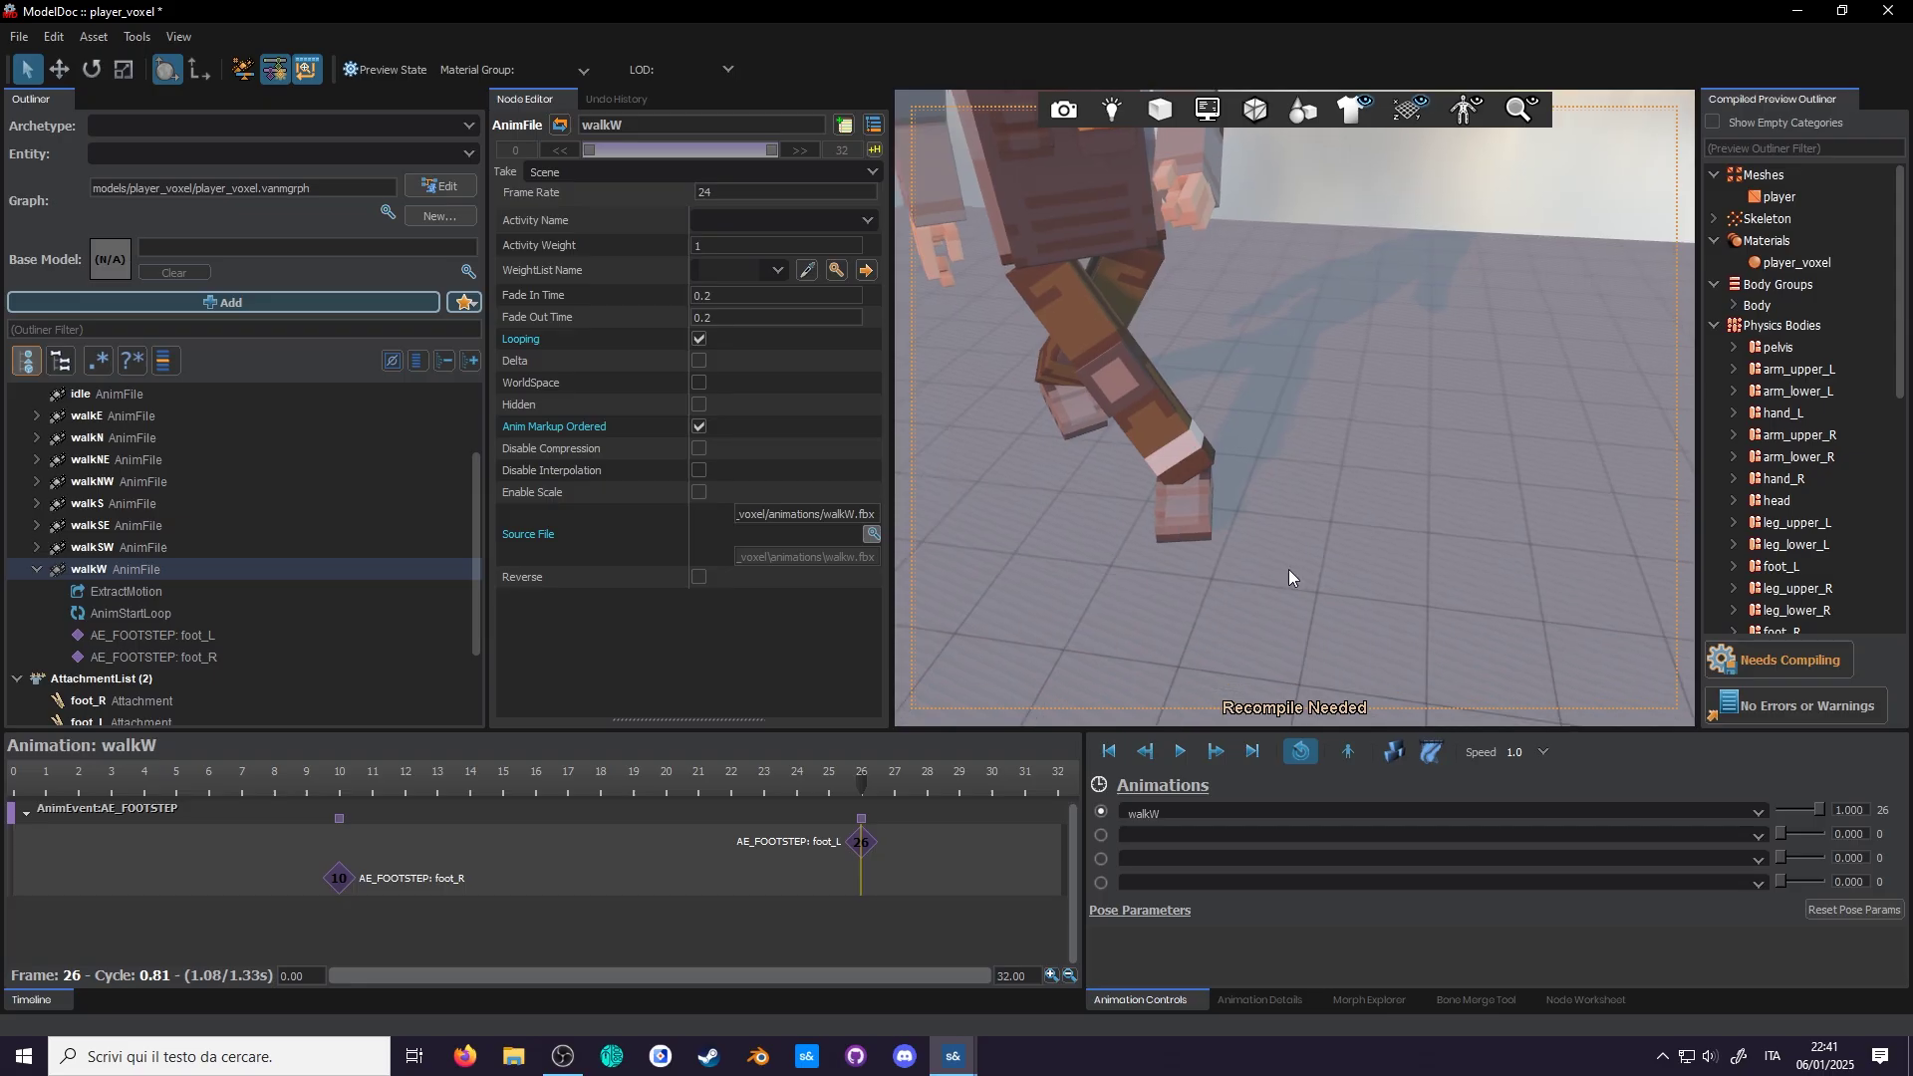
{"action": "left_click", "coordinate": [109, 612]}
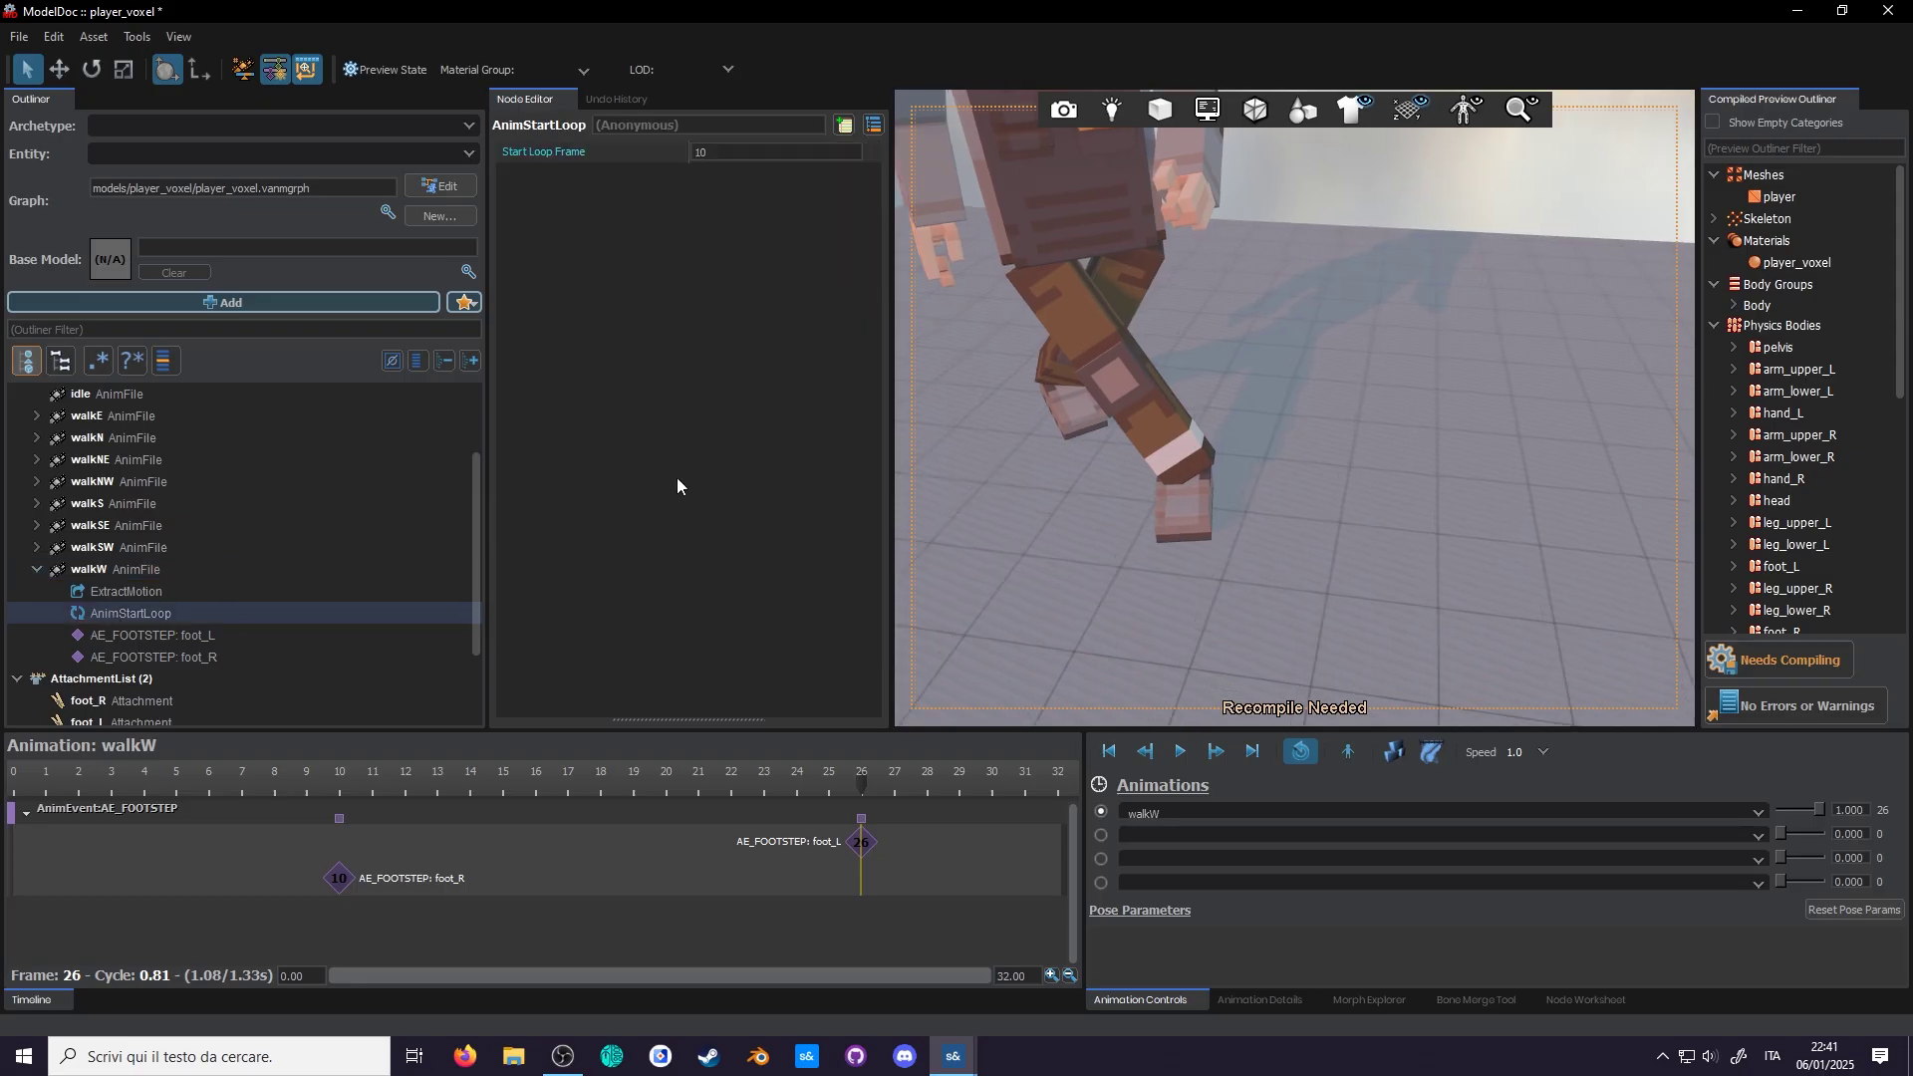
{"action": "key", "text": "BackSpace"}
{"action": "key", "text": "BackSpace"}
{"action": "type", "text": "26"}
{"action": "key", "text": "Return"}
Step: Recompile the model and check walkW's starting pose at frame 0
{"action": "right_click_drag", "start_coordinate": [1212, 525], "coordinate": [1245, 479]}
{"action": "left_click_drag", "start_coordinate": [360, 780], "coordinate": [13, 780]}
{"action": "right_click_drag", "start_coordinate": [1242, 525], "coordinate": [1243, 478]}
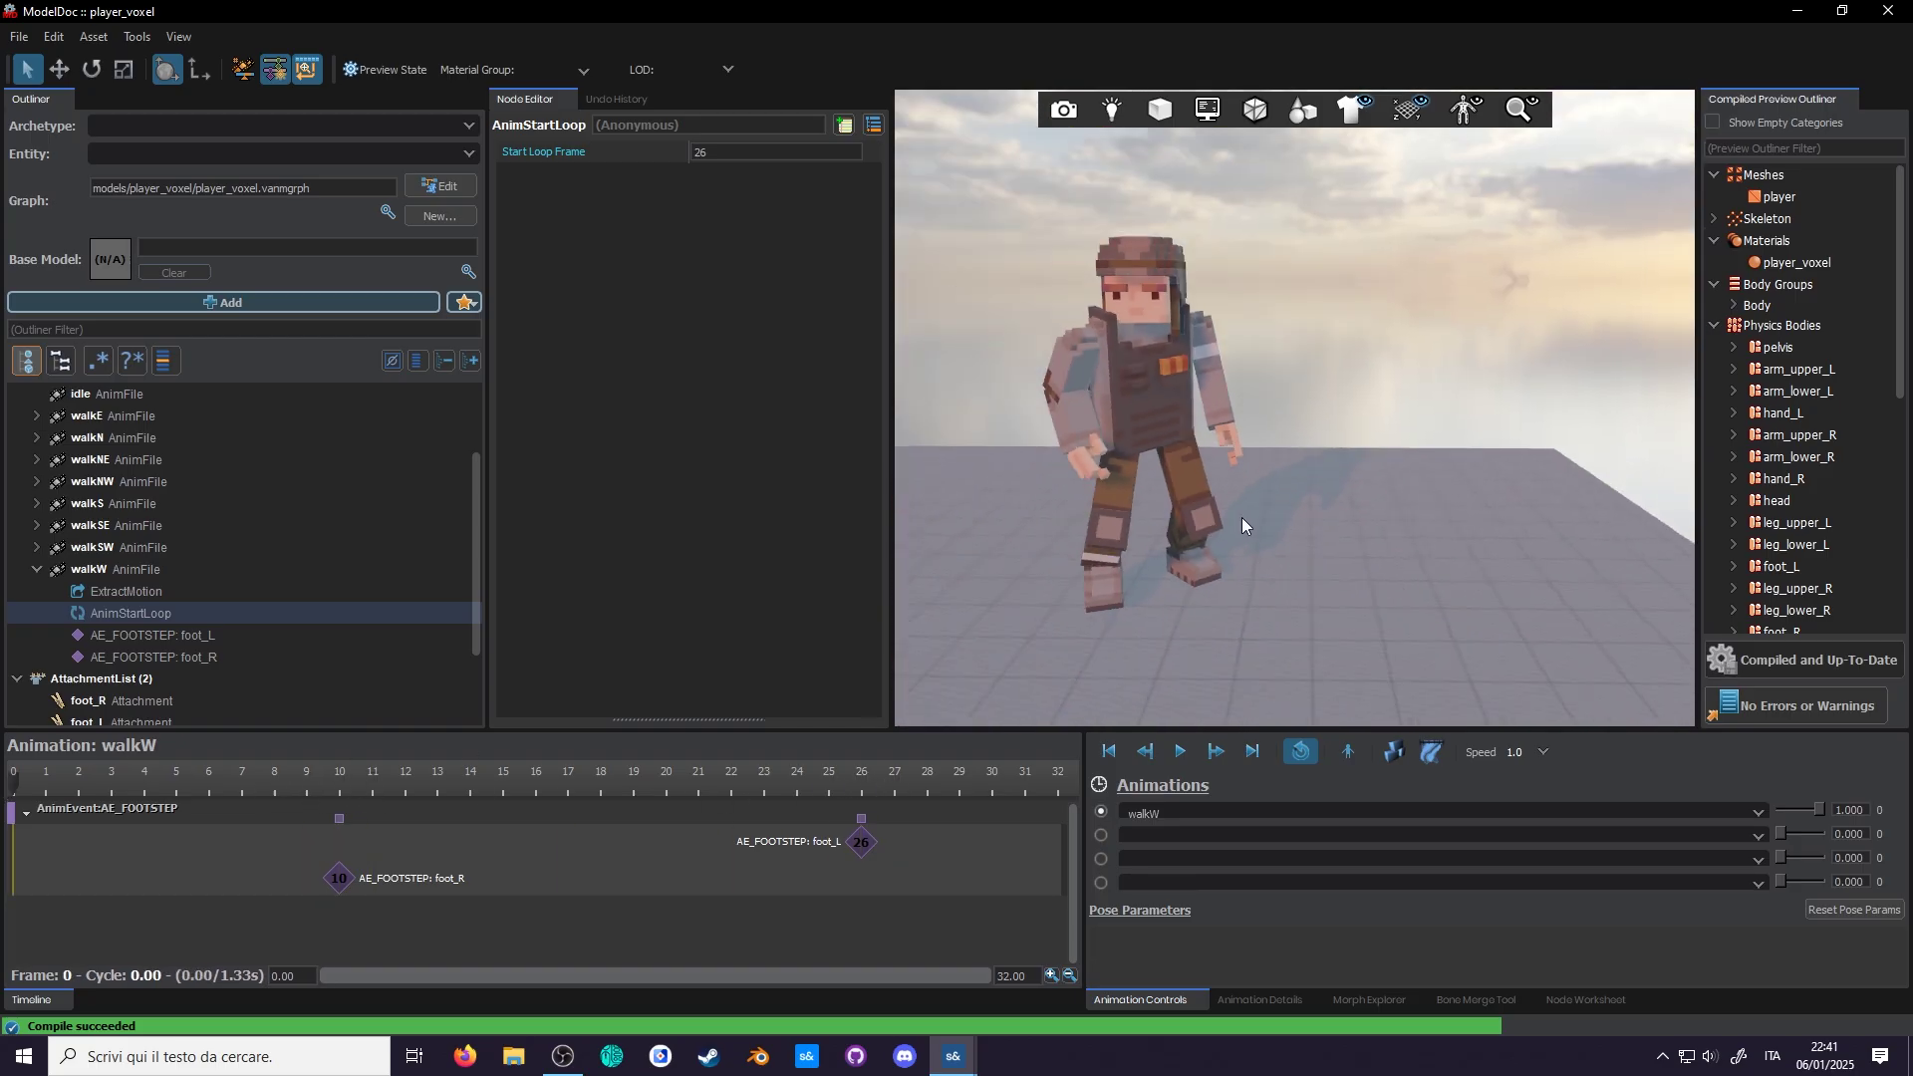
{"action": "left_click", "coordinate": [125, 570]}
Step: Set the Start Loop Frame of walkSW's AnimStartLoop node to 26
{"action": "left_click", "coordinate": [37, 547]}
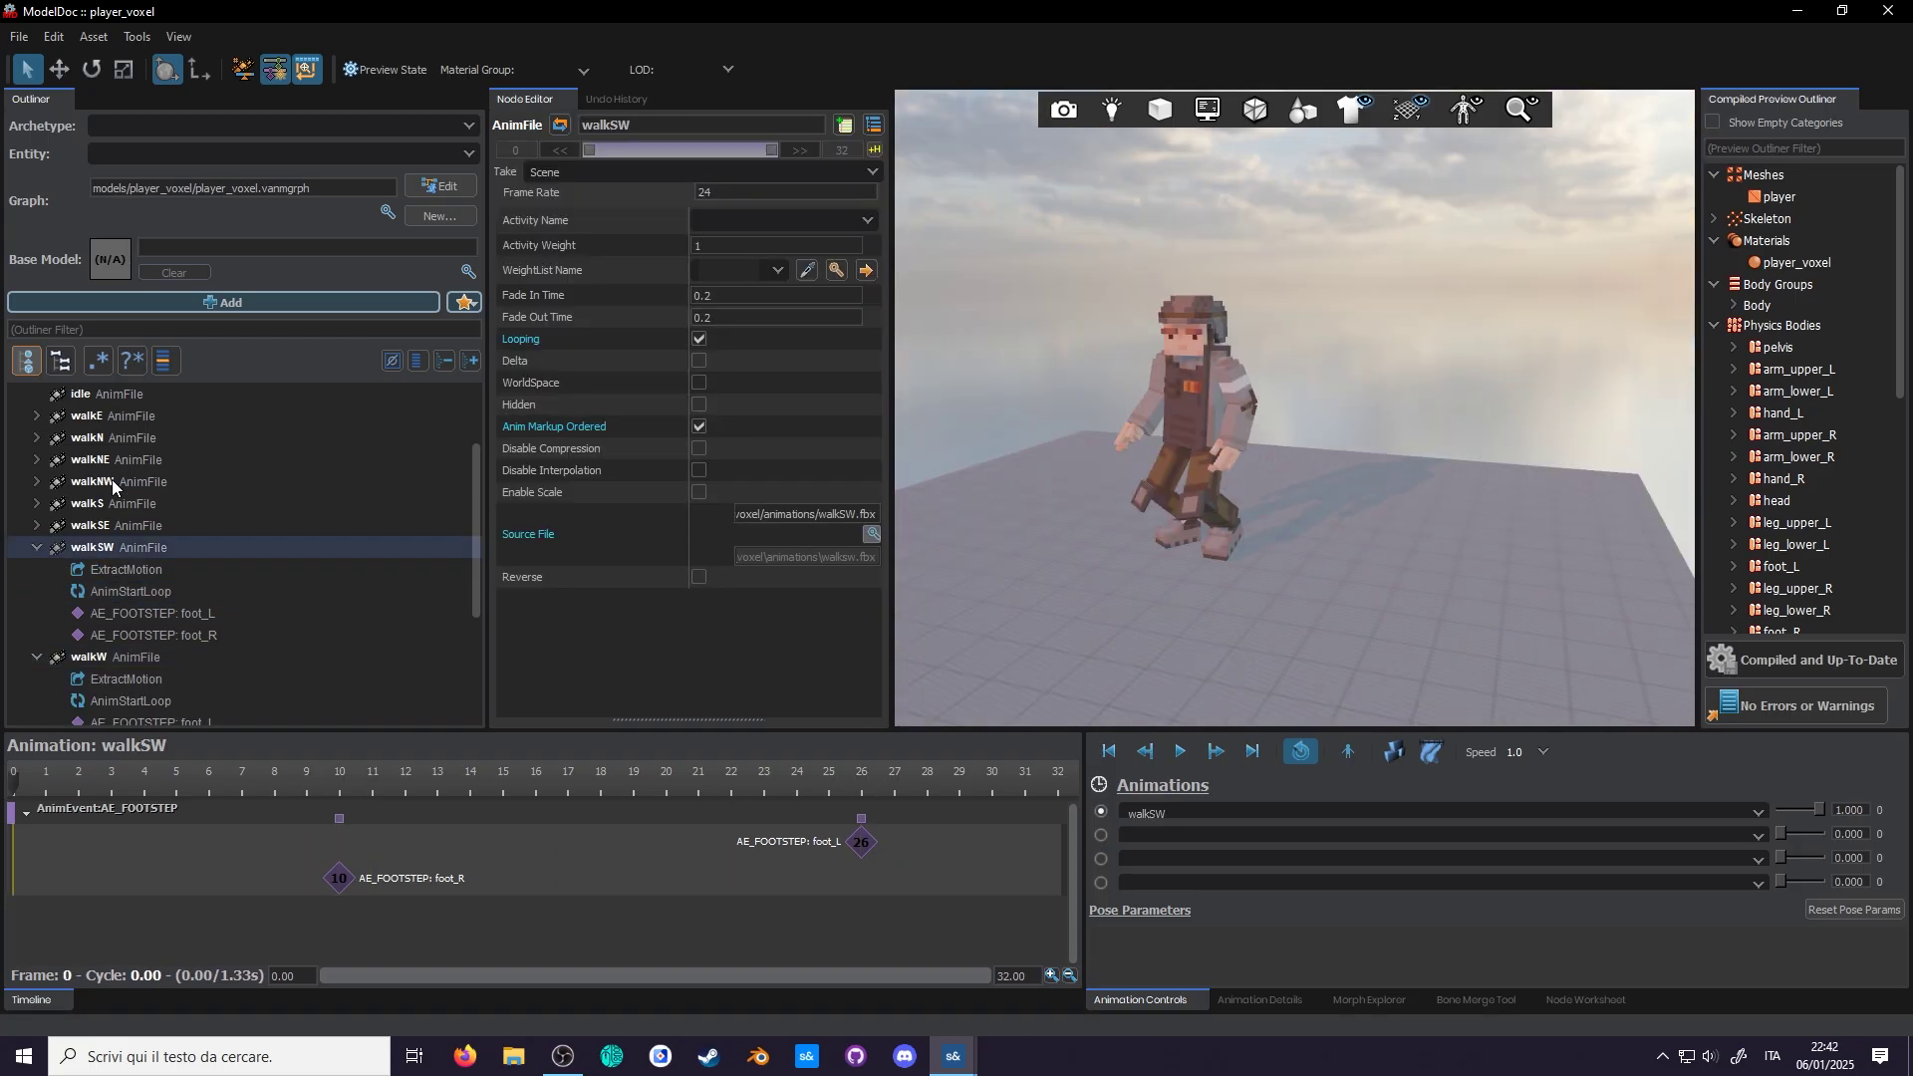
{"action": "left_click", "coordinate": [37, 481]}
{"action": "left_click", "coordinate": [131, 678]}
{"action": "type", "text": "26"}
{"action": "key", "text": "Return"}
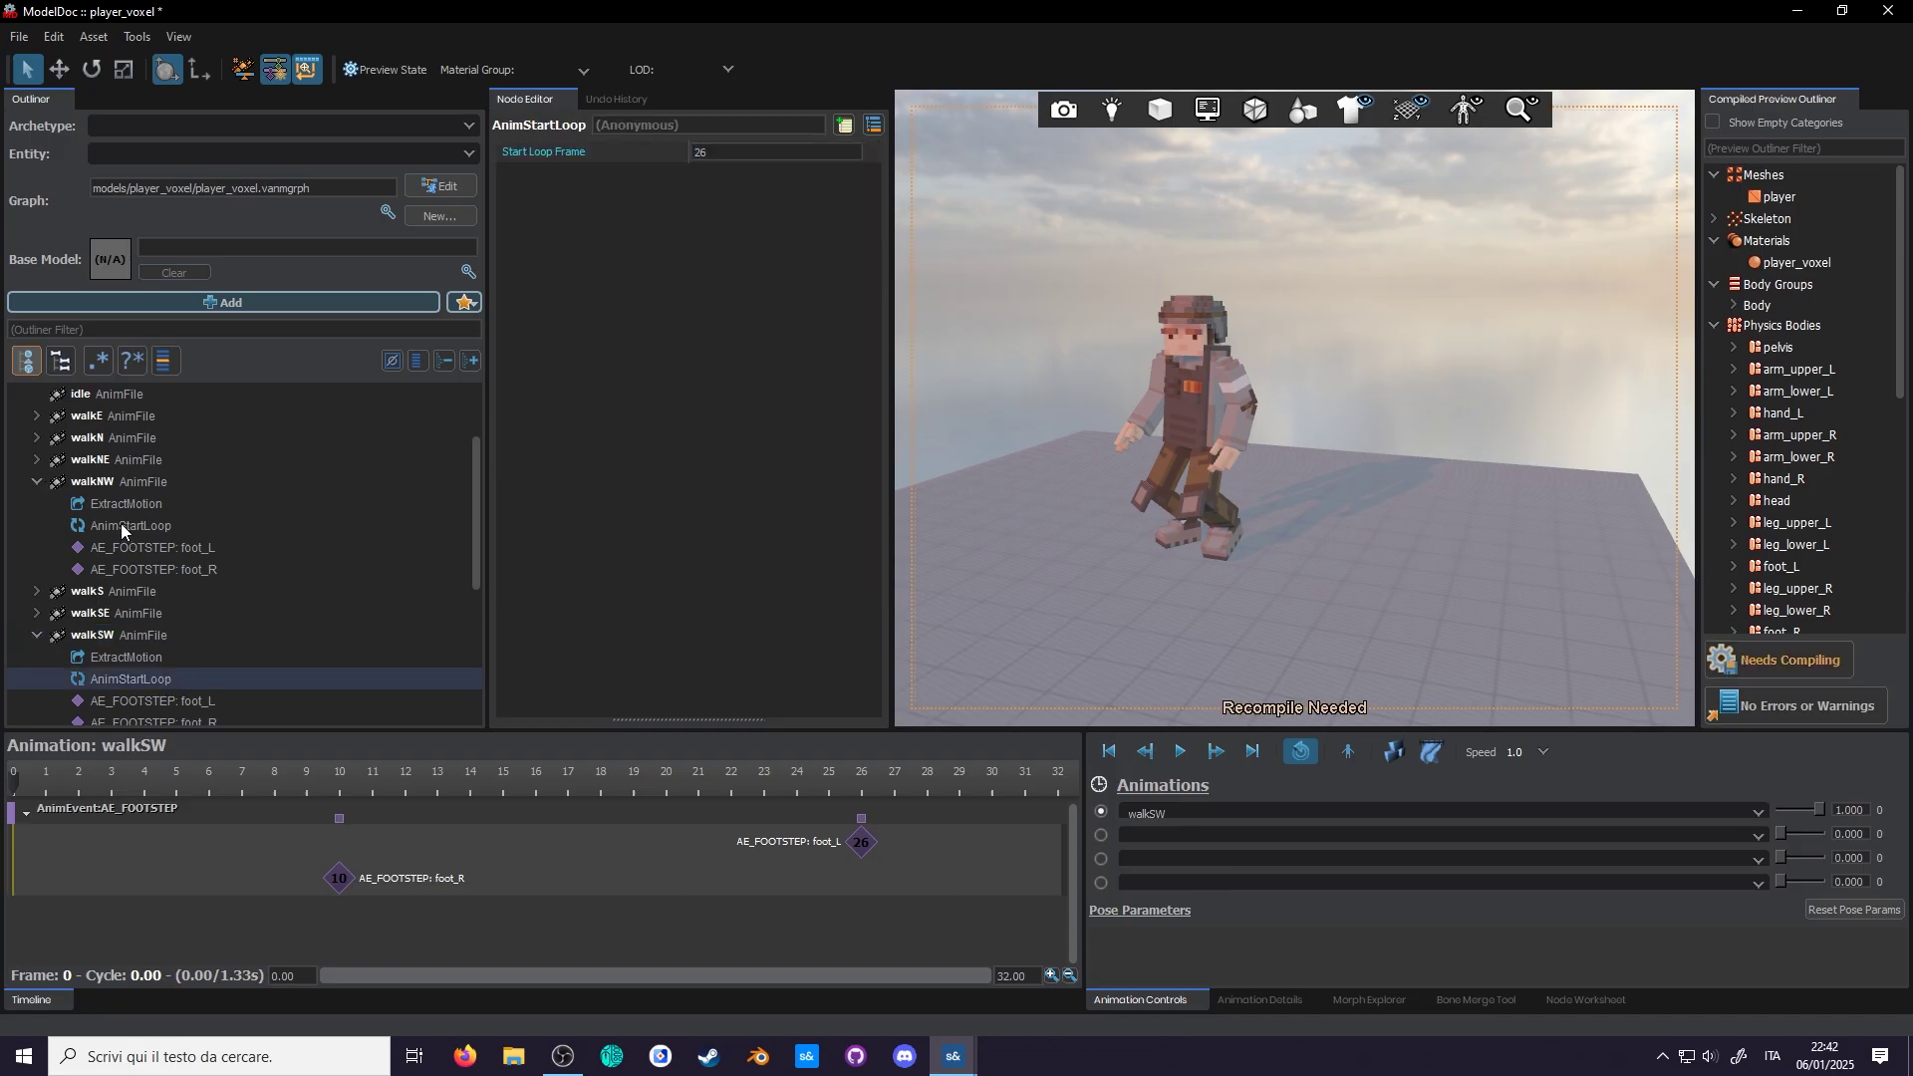
Step: Set the Start Loop Frame of walkNW's AnimStartLoop node to 26
{"action": "left_click", "coordinate": [122, 527]}
{"action": "double_click", "coordinate": [717, 152]}
{"action": "type", "text": "26"}
{"action": "key", "text": "Return"}
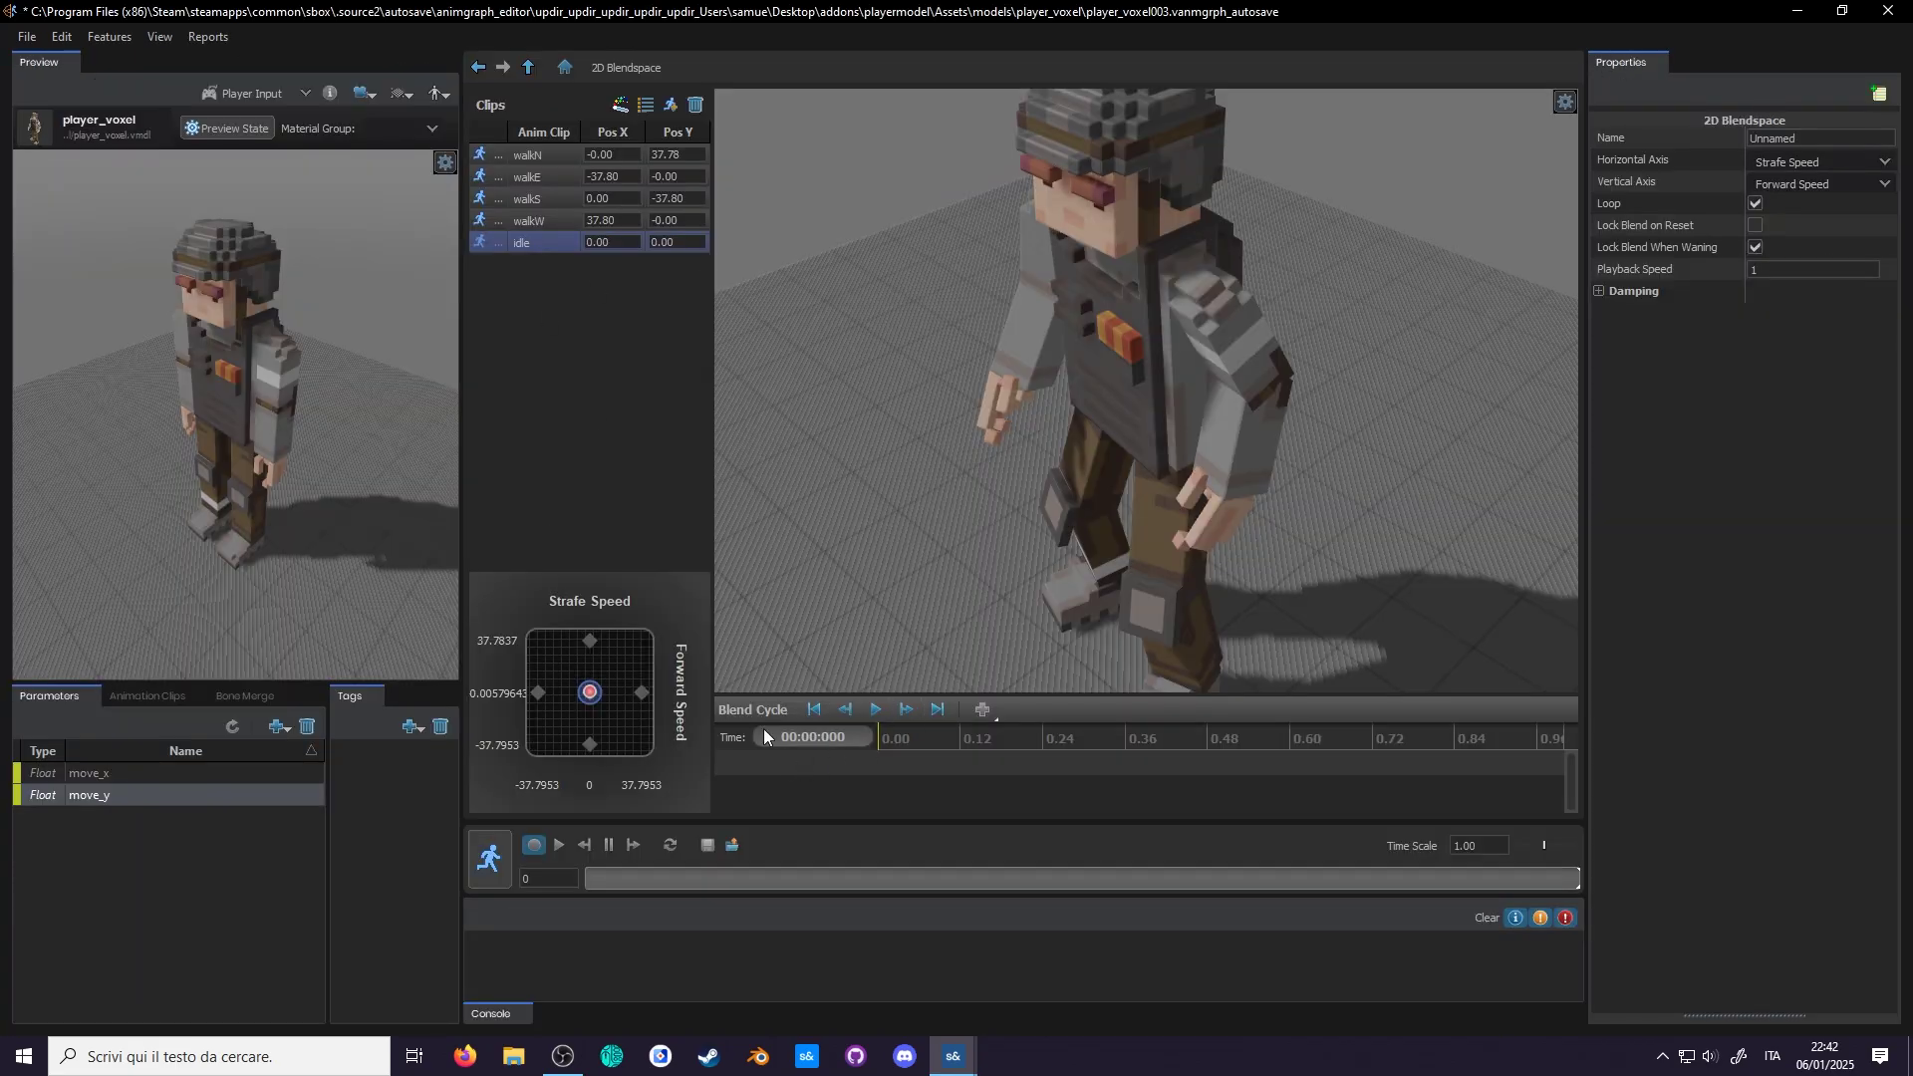
Step: Play the 2D Blendspace's blend cycle and shift the blend point slightly from idle towards walkS
{"action": "scroll", "coordinate": [1004, 580], "scroll_direction": "down", "scroll_amount": 3}
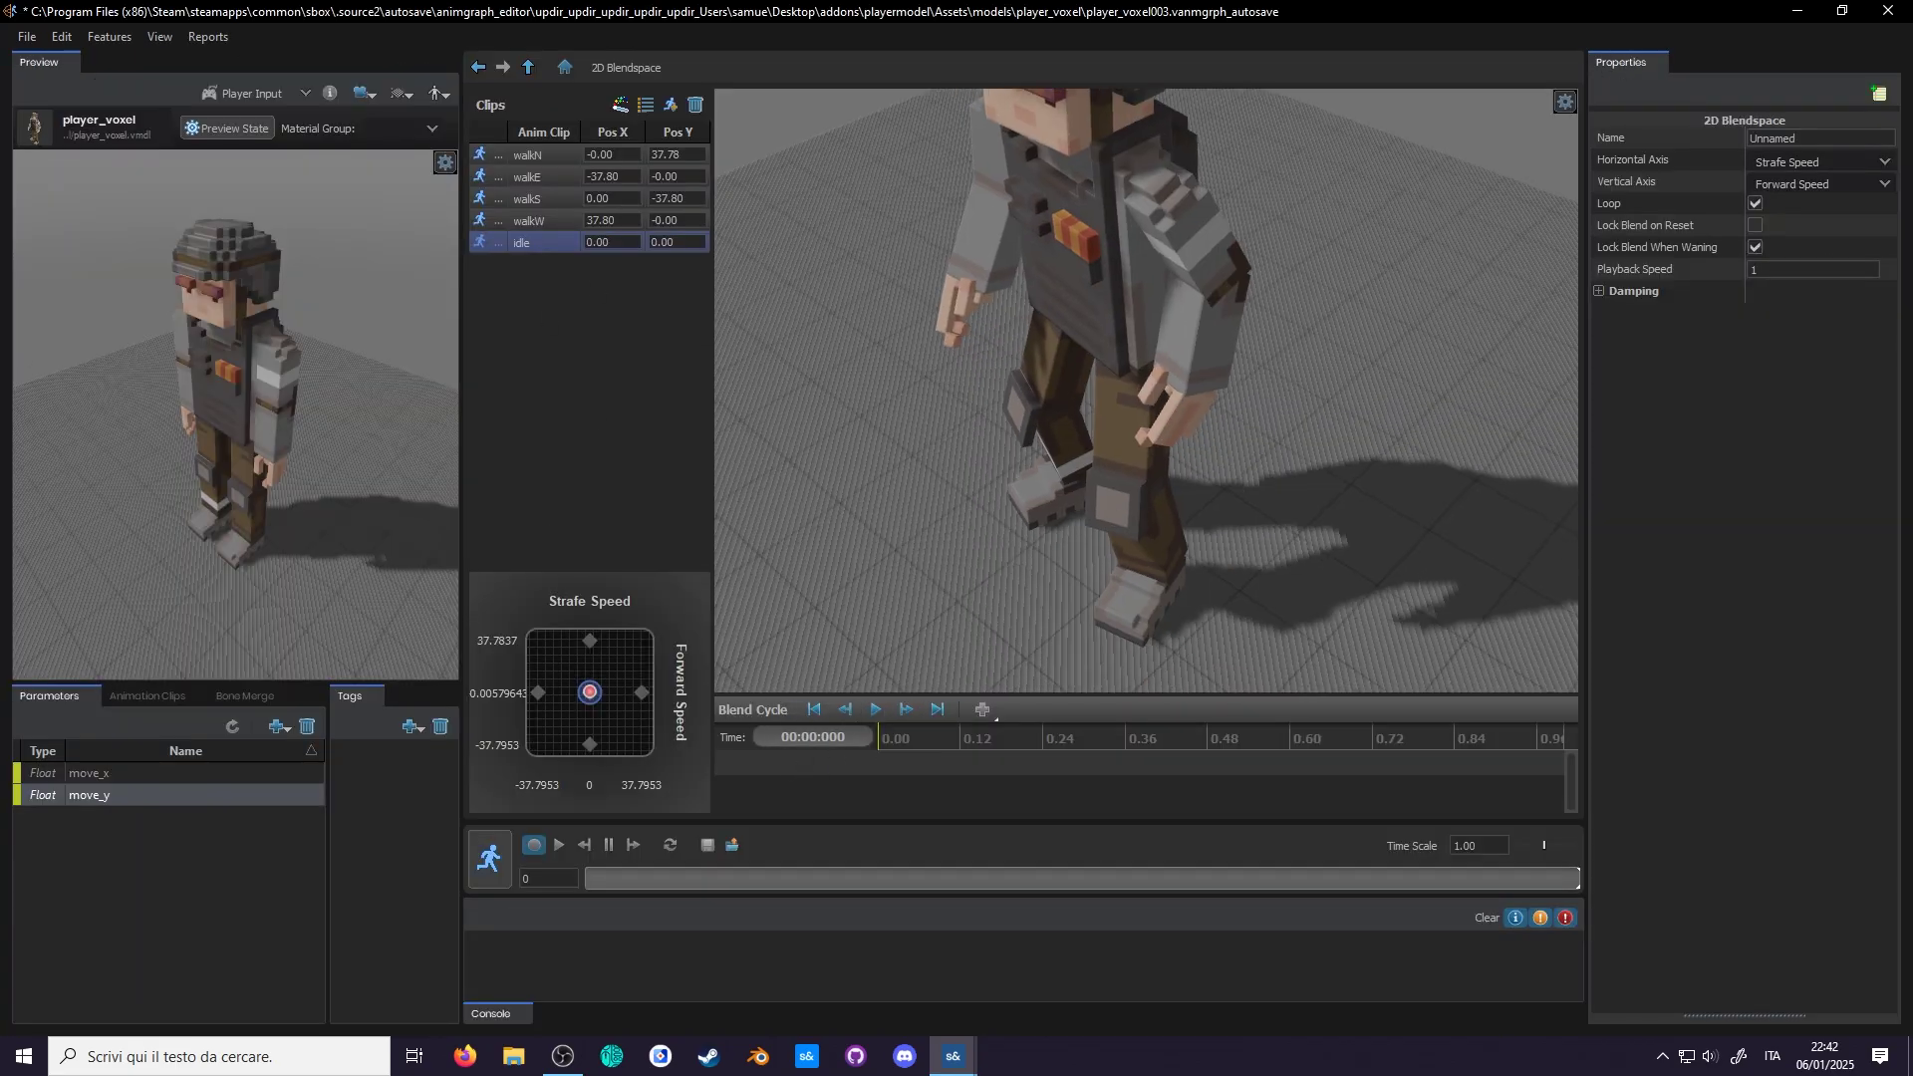
{"action": "left_click", "coordinate": [876, 709]}
{"action": "mouse_move", "coordinate": [590, 692]}
{"action": "left_mouse_down"}
{"action": "mouse_move", "coordinate": [643, 650]}
{"action": "mouse_move", "coordinate": [638, 745]}
{"action": "mouse_move", "coordinate": [506, 699]}
{"action": "mouse_move", "coordinate": [716, 696]}
{"action": "mouse_move", "coordinate": [688, 718]}
{"action": "mouse_move", "coordinate": [381, 704]}
{"action": "mouse_move", "coordinate": [445, 726]}
{"action": "mouse_move", "coordinate": [747, 737]}
{"action": "mouse_move", "coordinate": [591, 705]}
{"action": "left_mouse_up"}
Step: Flip the Pos X signs of walkE to 37.80 and walkW to -37.80, and test the blend between walkE and idle
{"action": "left_click", "coordinate": [588, 176]}
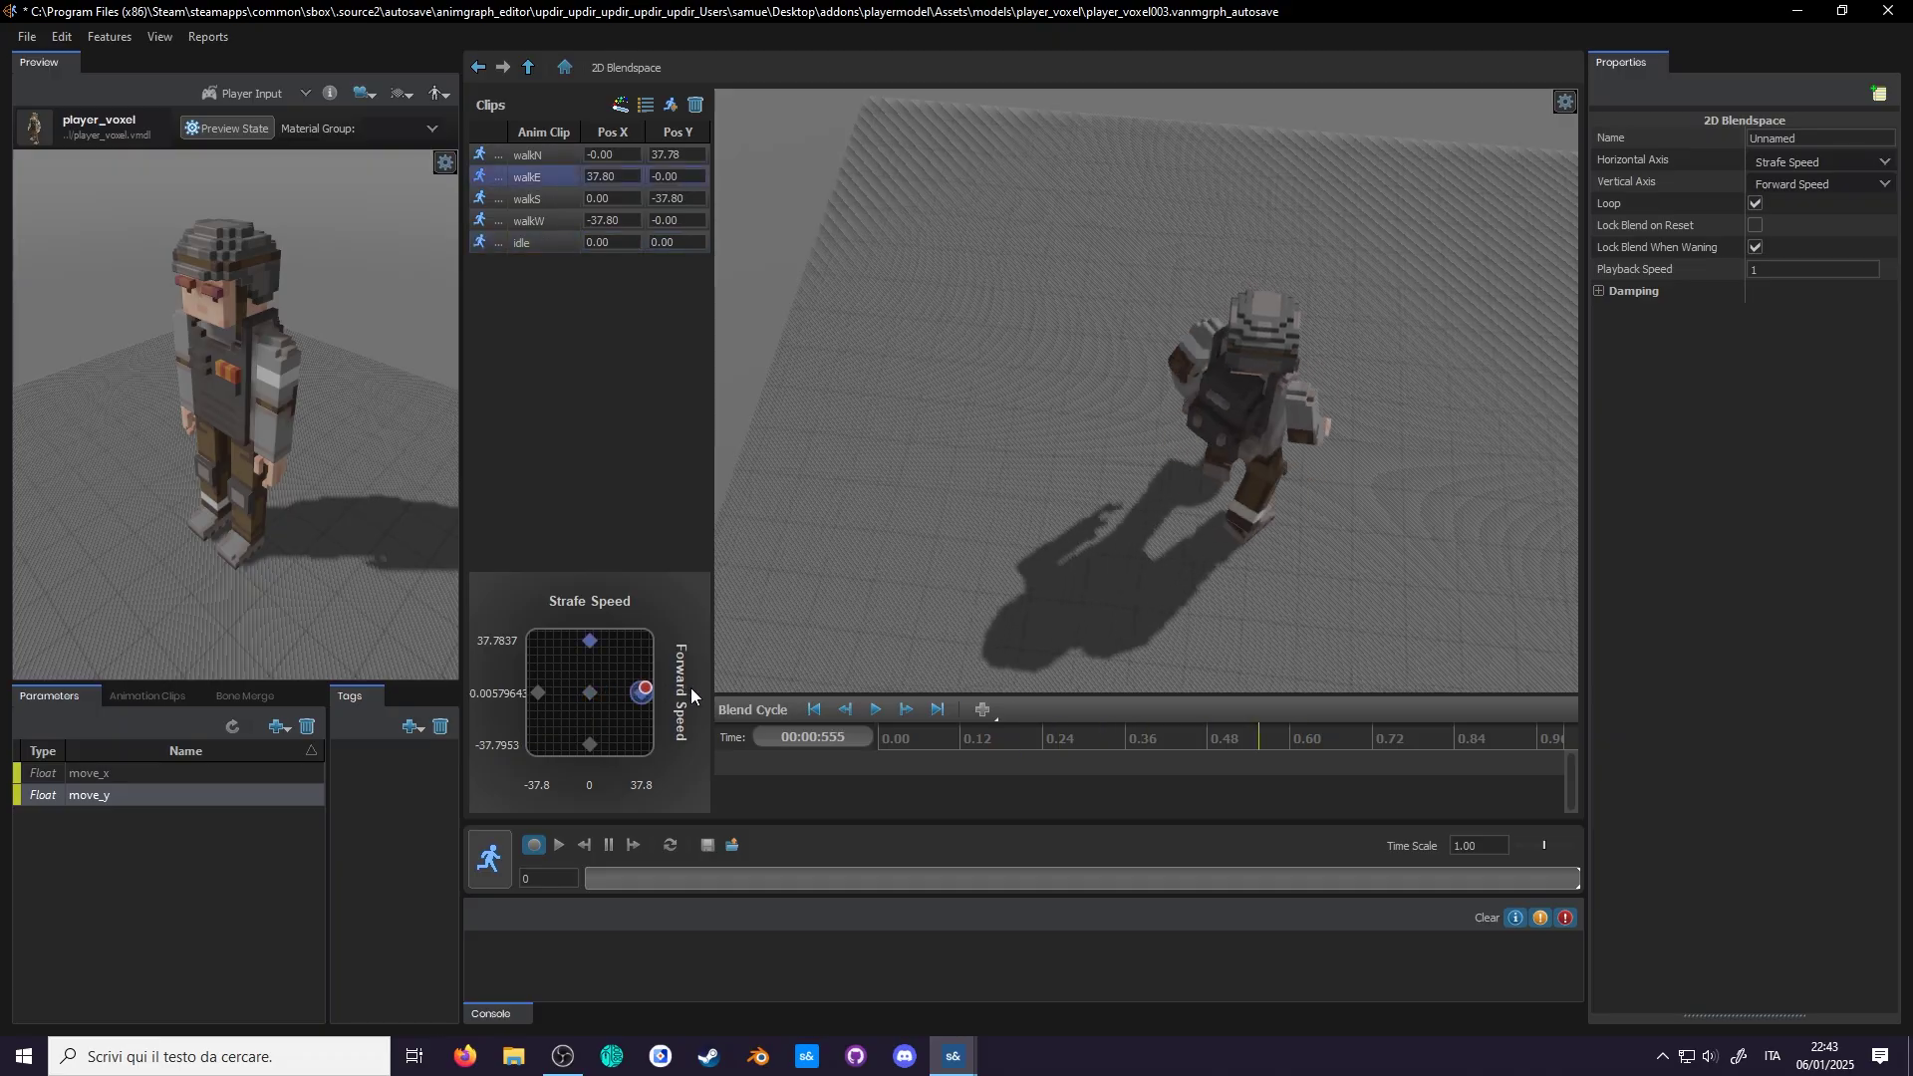
{"action": "left_click_drag", "start_coordinate": [641, 691], "coordinate": [603, 695]}
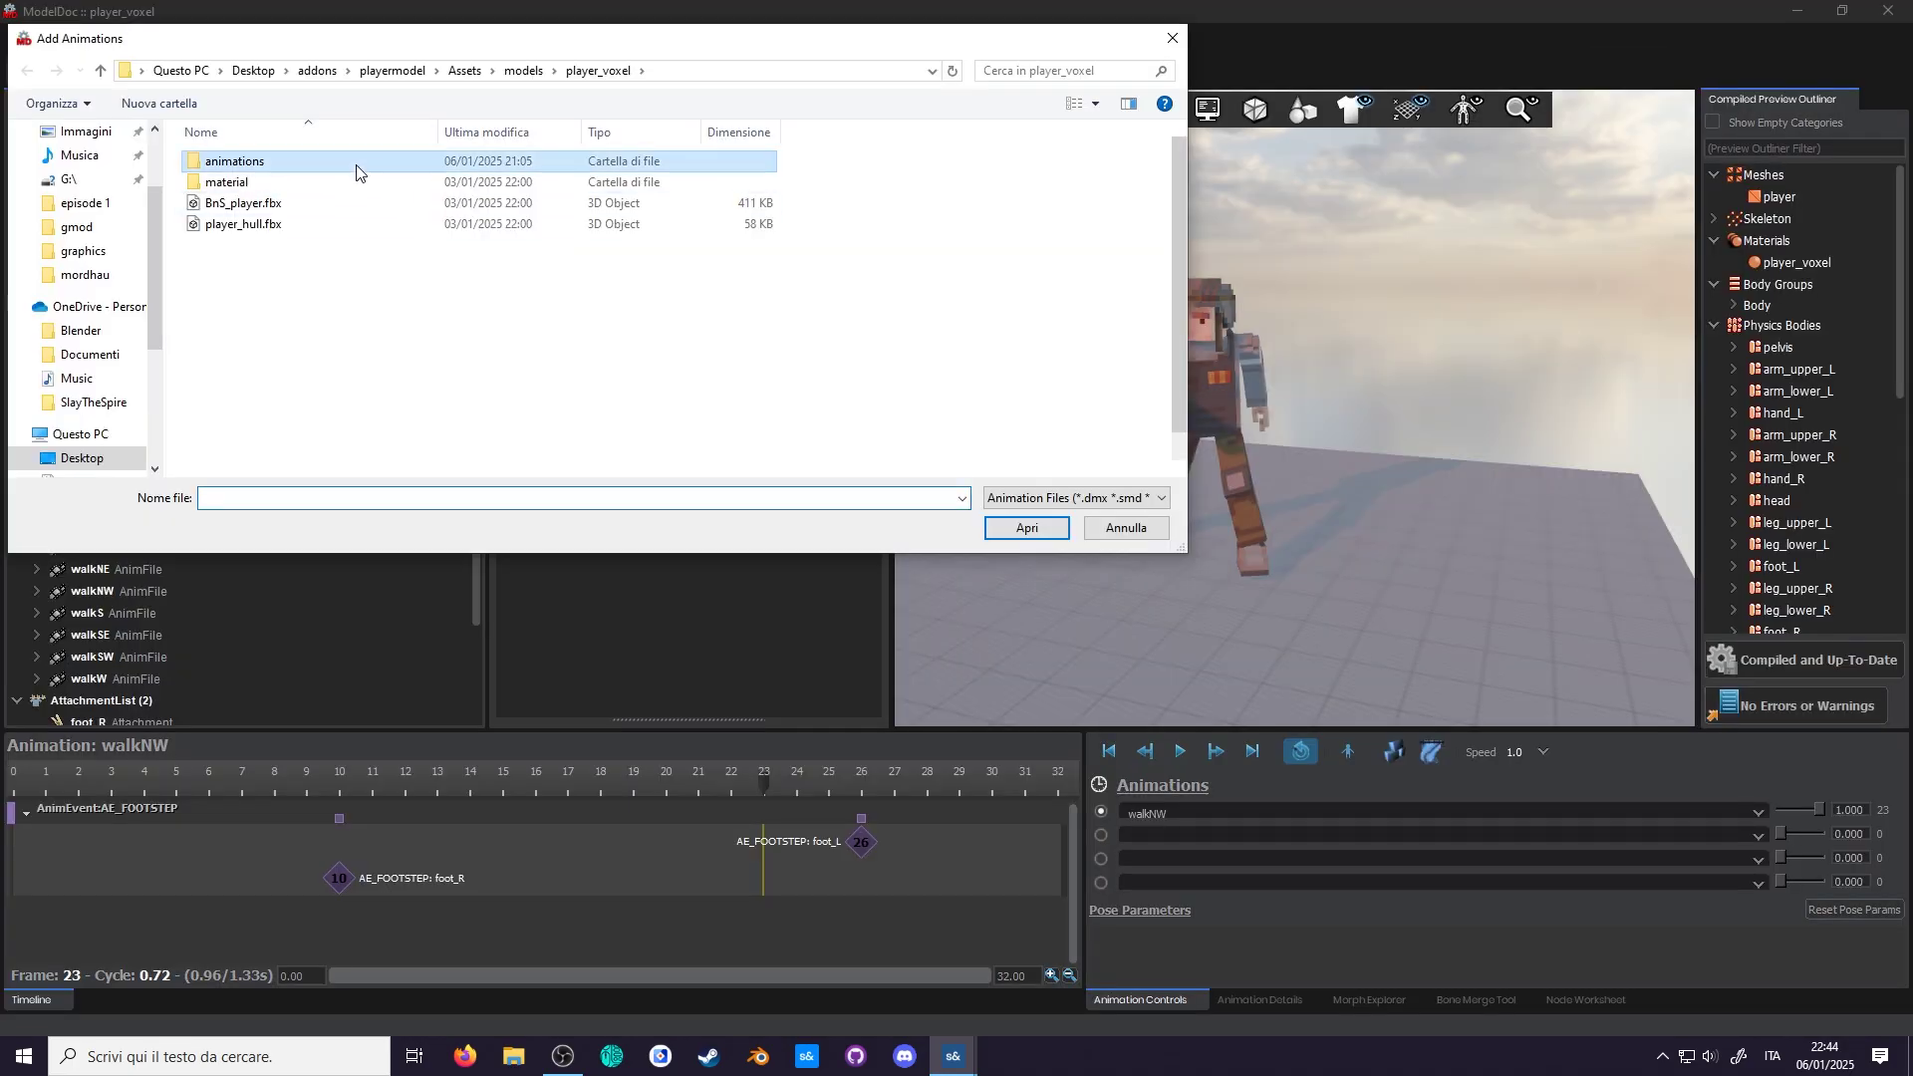
Step: Add the eight directional run FBX files, runE through runW, from the animations folder to the model in ModelDoc
{"action": "double_click", "coordinate": [355, 171]}
{"action": "left_click", "coordinate": [299, 183]}
{"action": "left_click", "coordinate": [229, 203]}
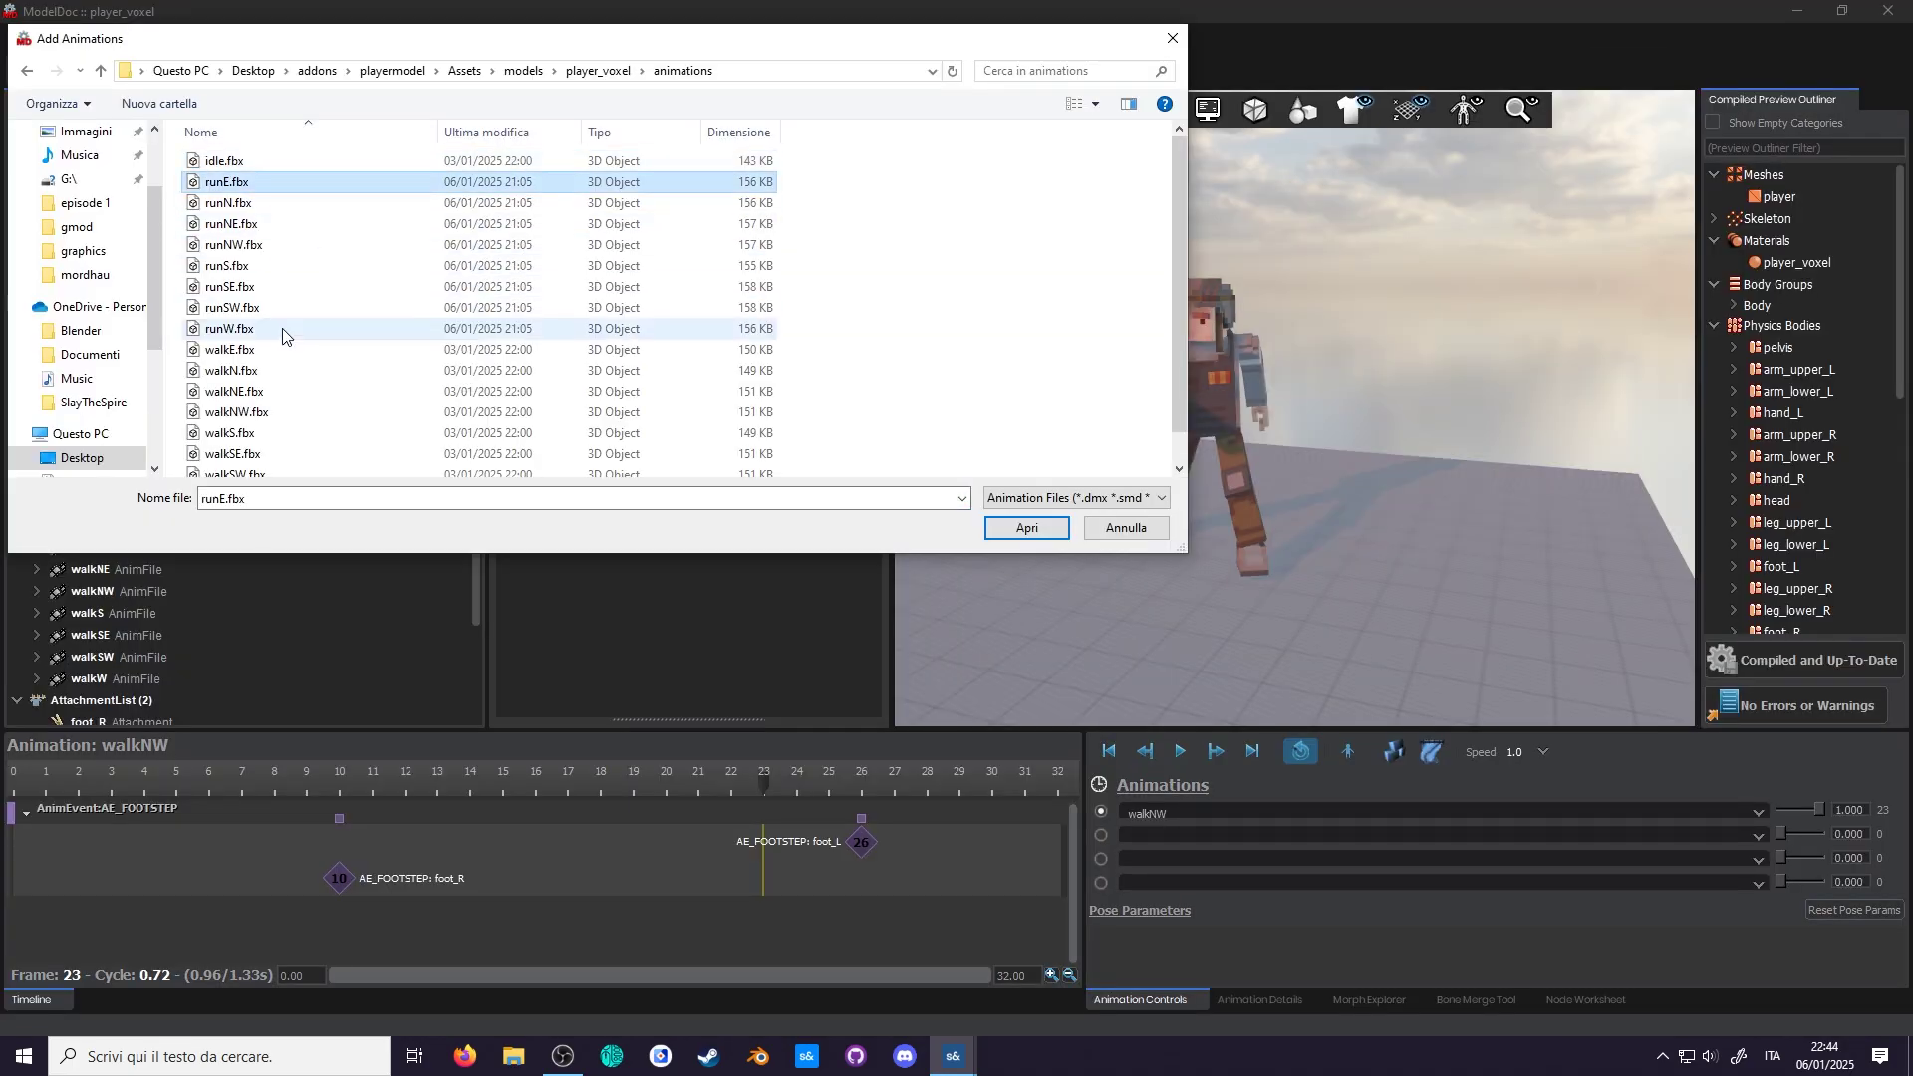
{"action": "left_click", "coordinate": [1026, 528]}
Step: Add an AnimStartLoop node to runN with Start Loop Frame 5 and recompile the model
{"action": "left_click_drag", "start_coordinate": [156, 794], "coordinate": [169, 793]}
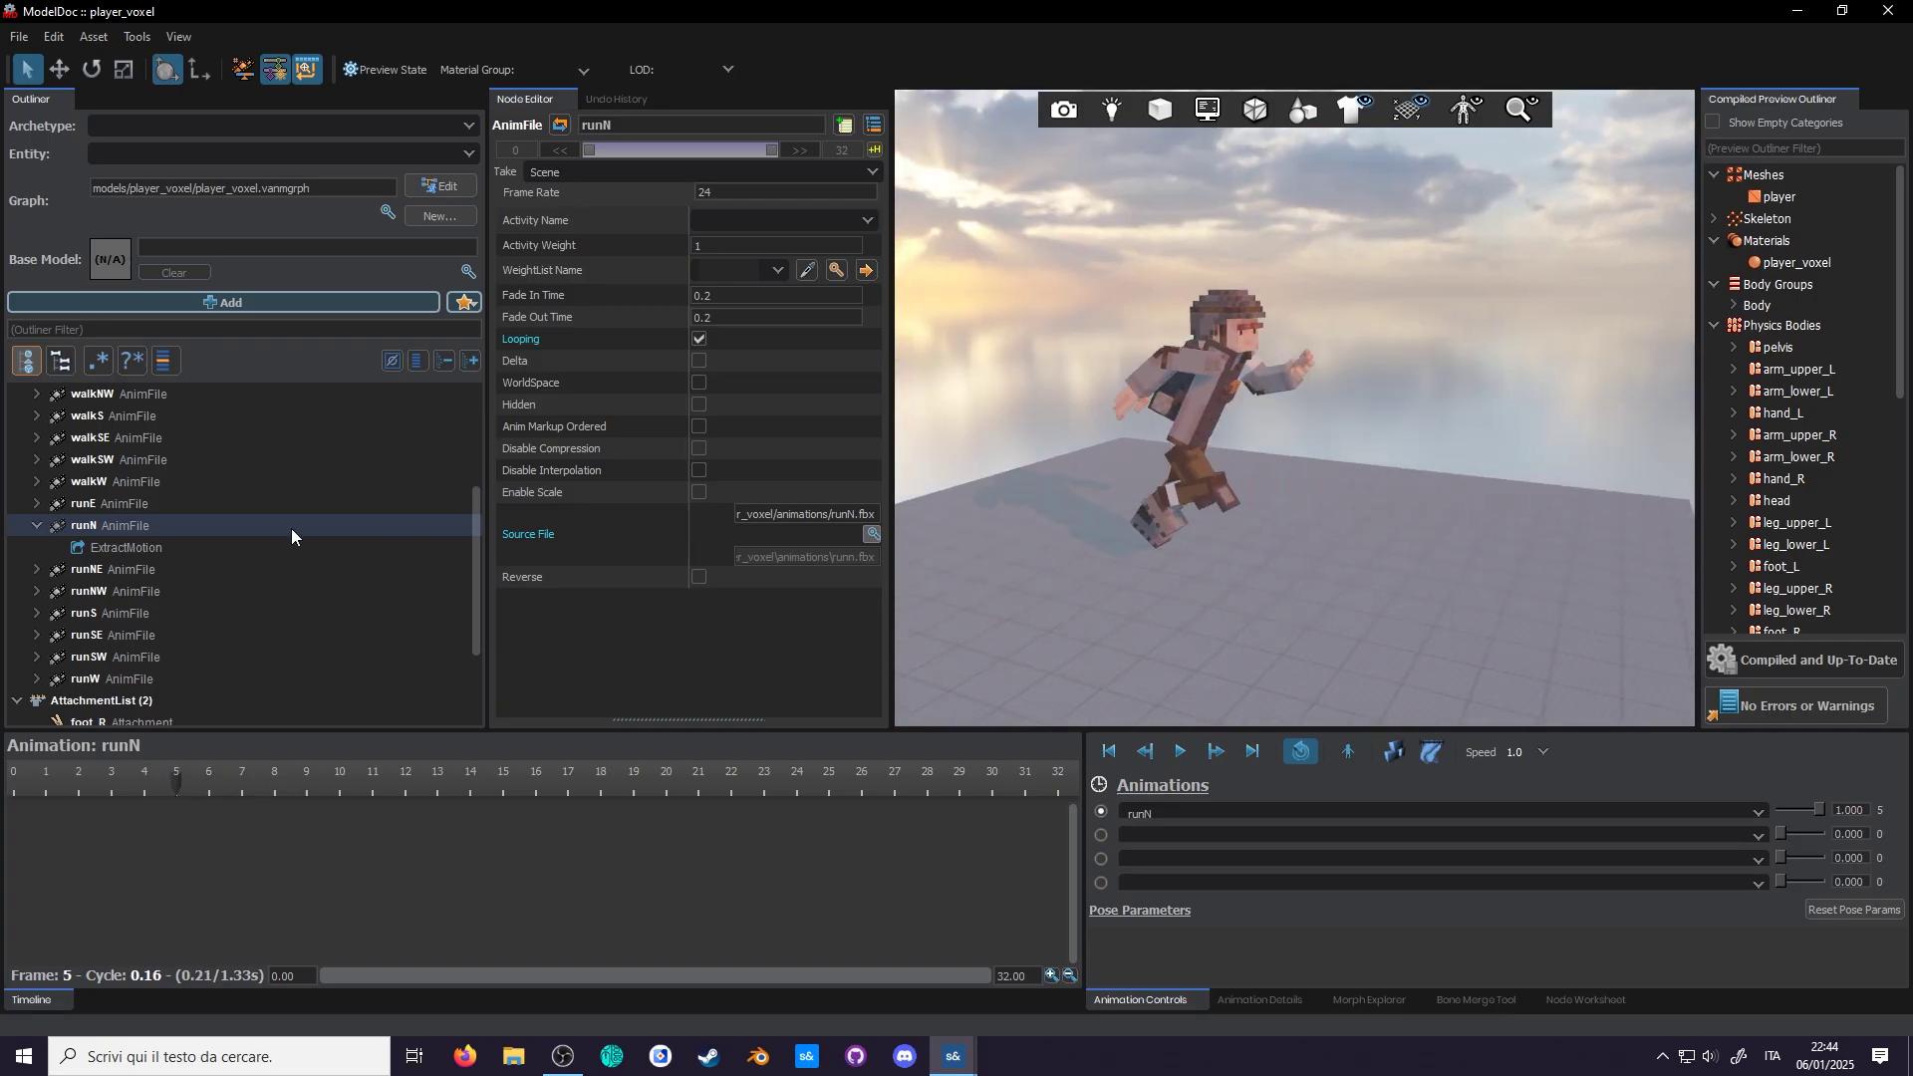
{"action": "right_click", "coordinate": [145, 522]}
{"action": "left_click", "coordinate": [289, 558]}
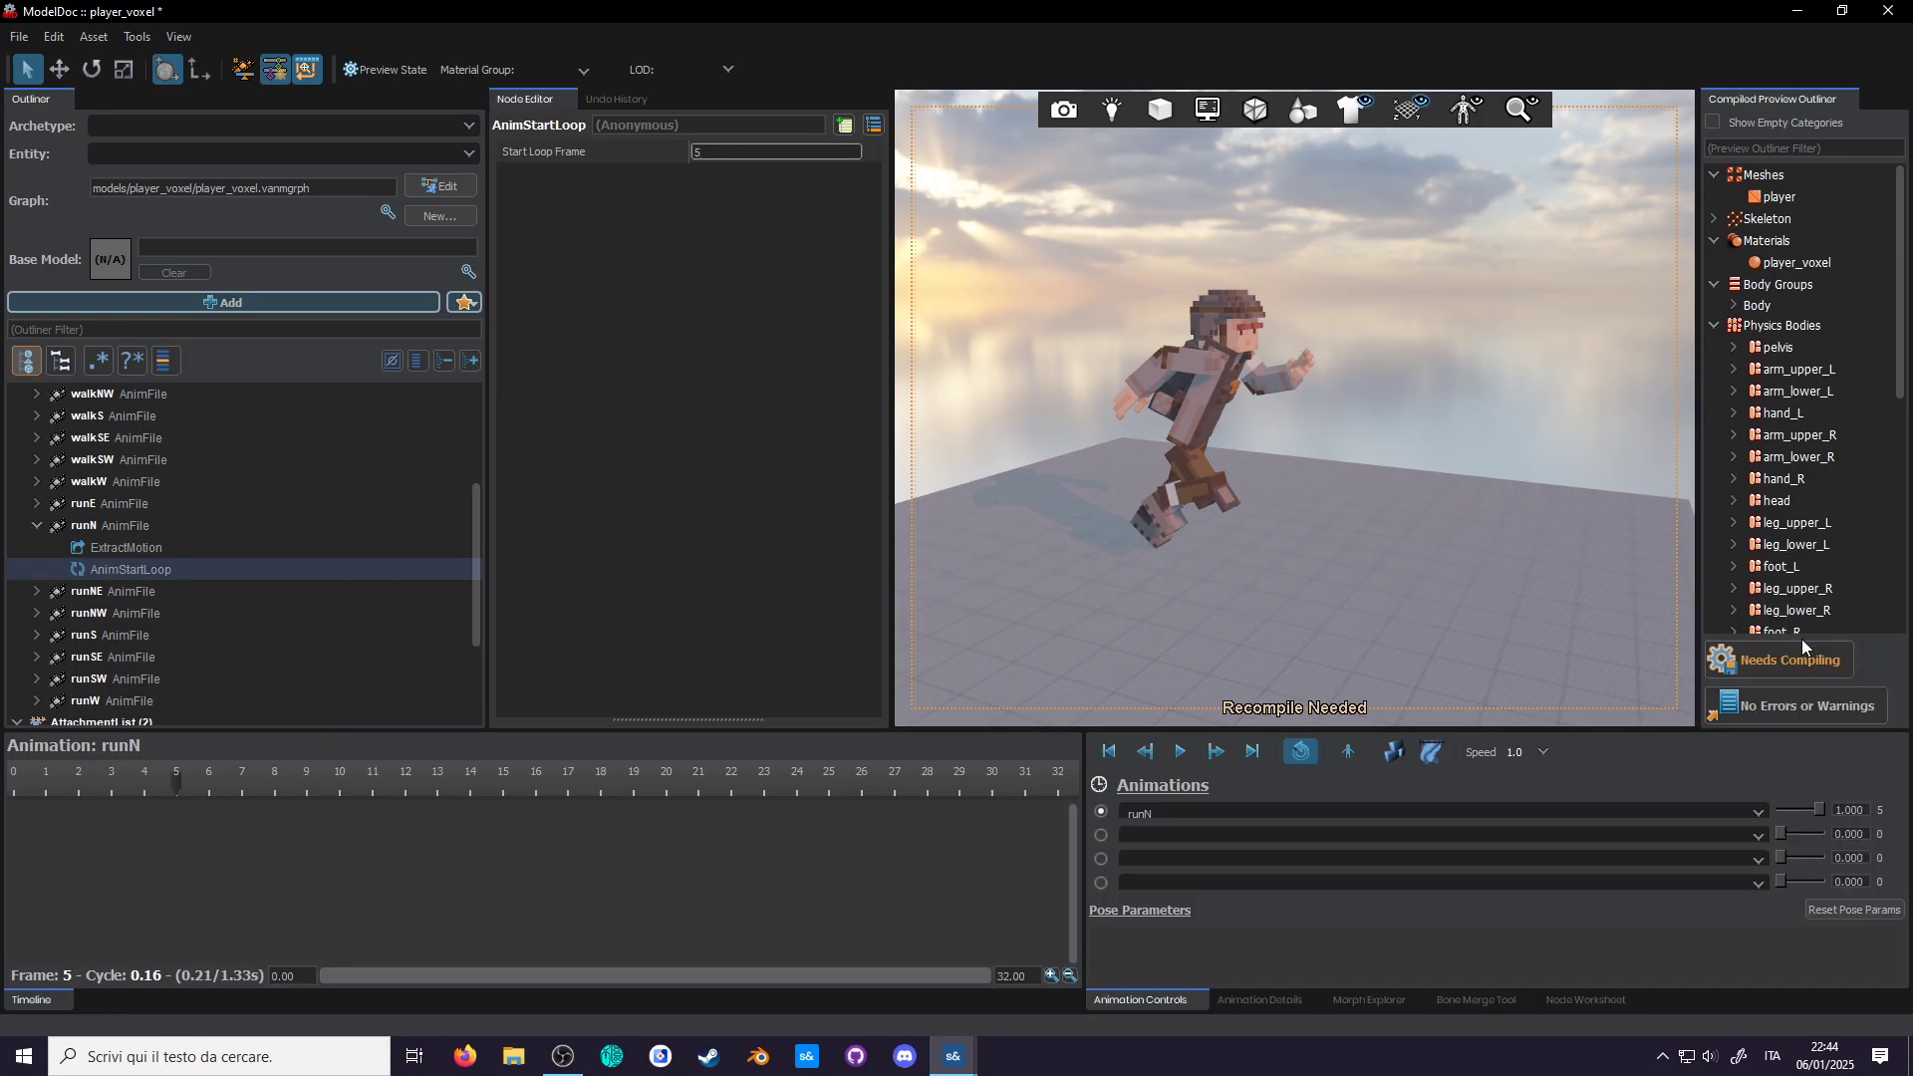
{"action": "left_click", "coordinate": [1805, 658]}
{"action": "left_click", "coordinate": [122, 528]}
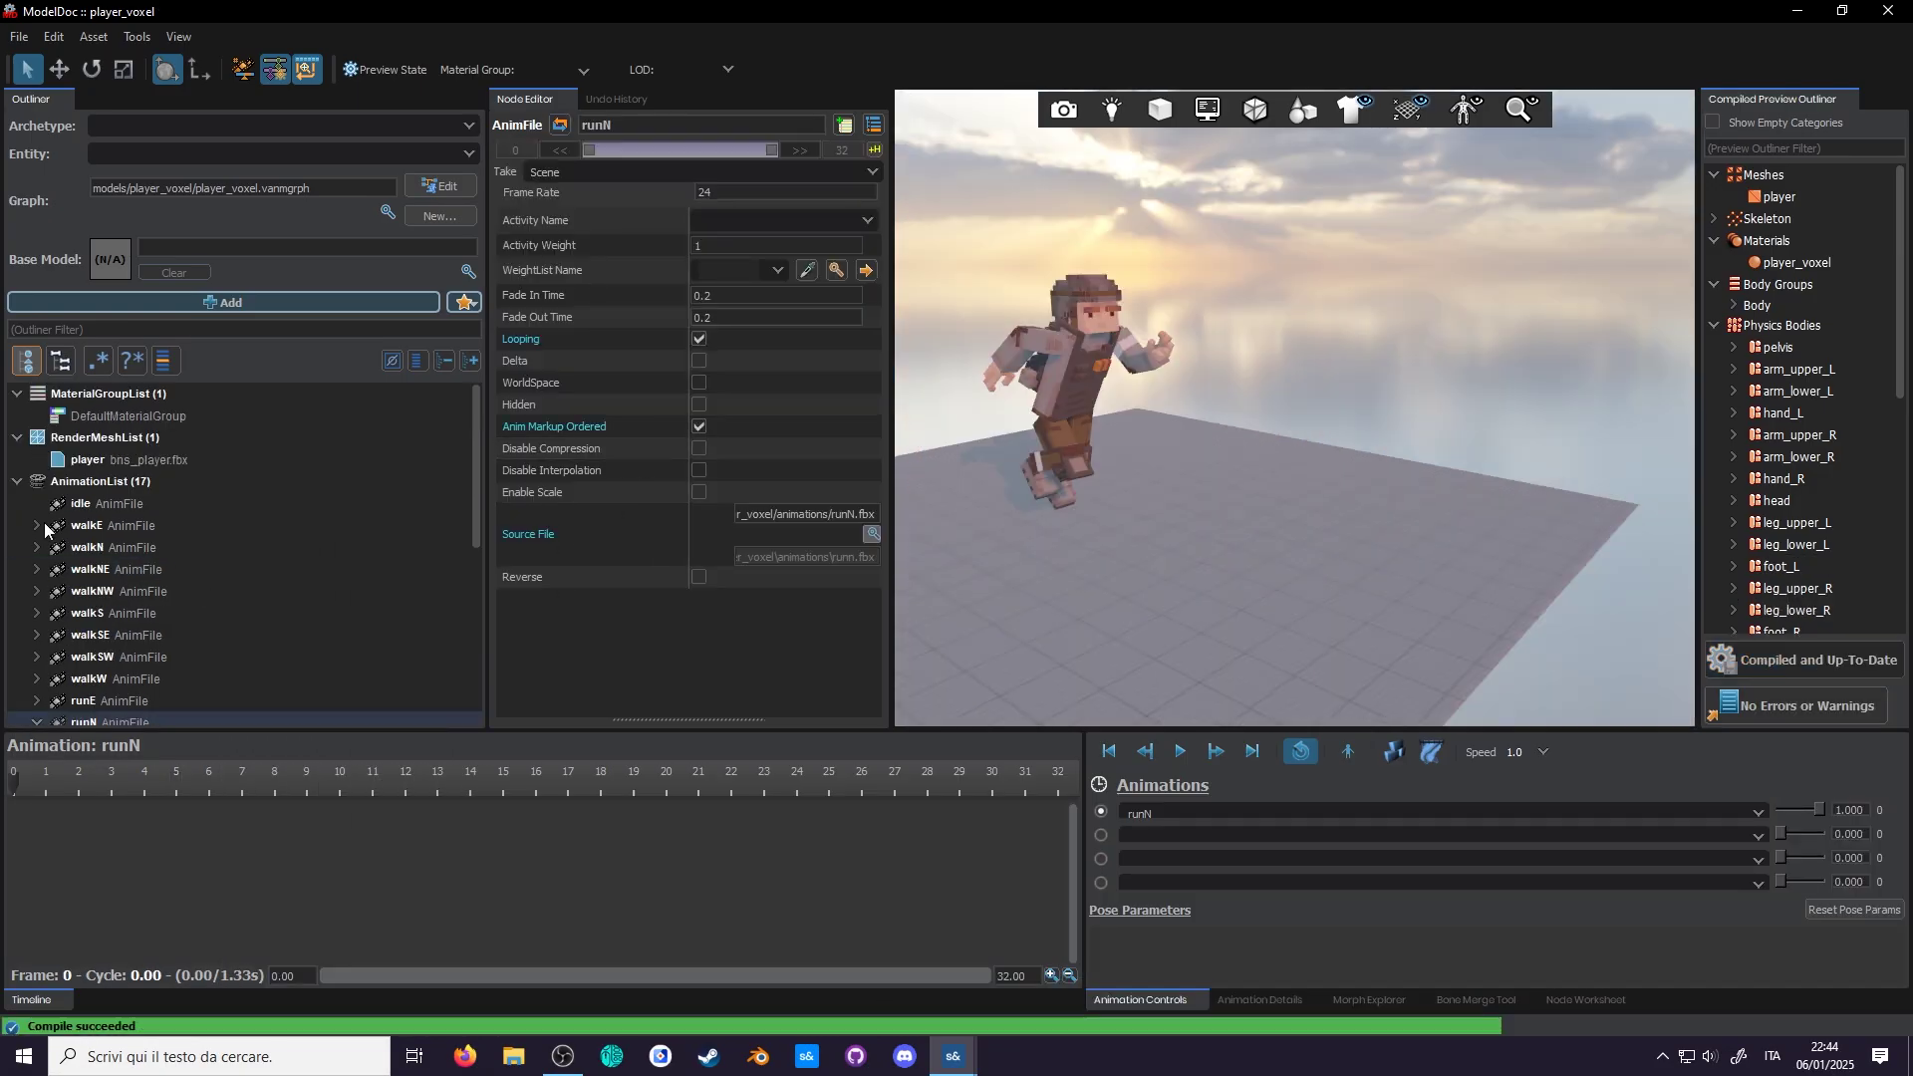
Step: Copy both AE_FOOTSTEP events from walkN to runN
{"action": "left_click", "coordinate": [37, 547]}
{"action": "left_click", "coordinate": [118, 614]}
{"action": "left_click", "coordinate": [122, 635], "text": "shift"}
{"action": "left_click", "coordinate": [38, 547]}
{"action": "scroll", "coordinate": [42, 563], "scroll_direction": "down", "scroll_amount": 2}
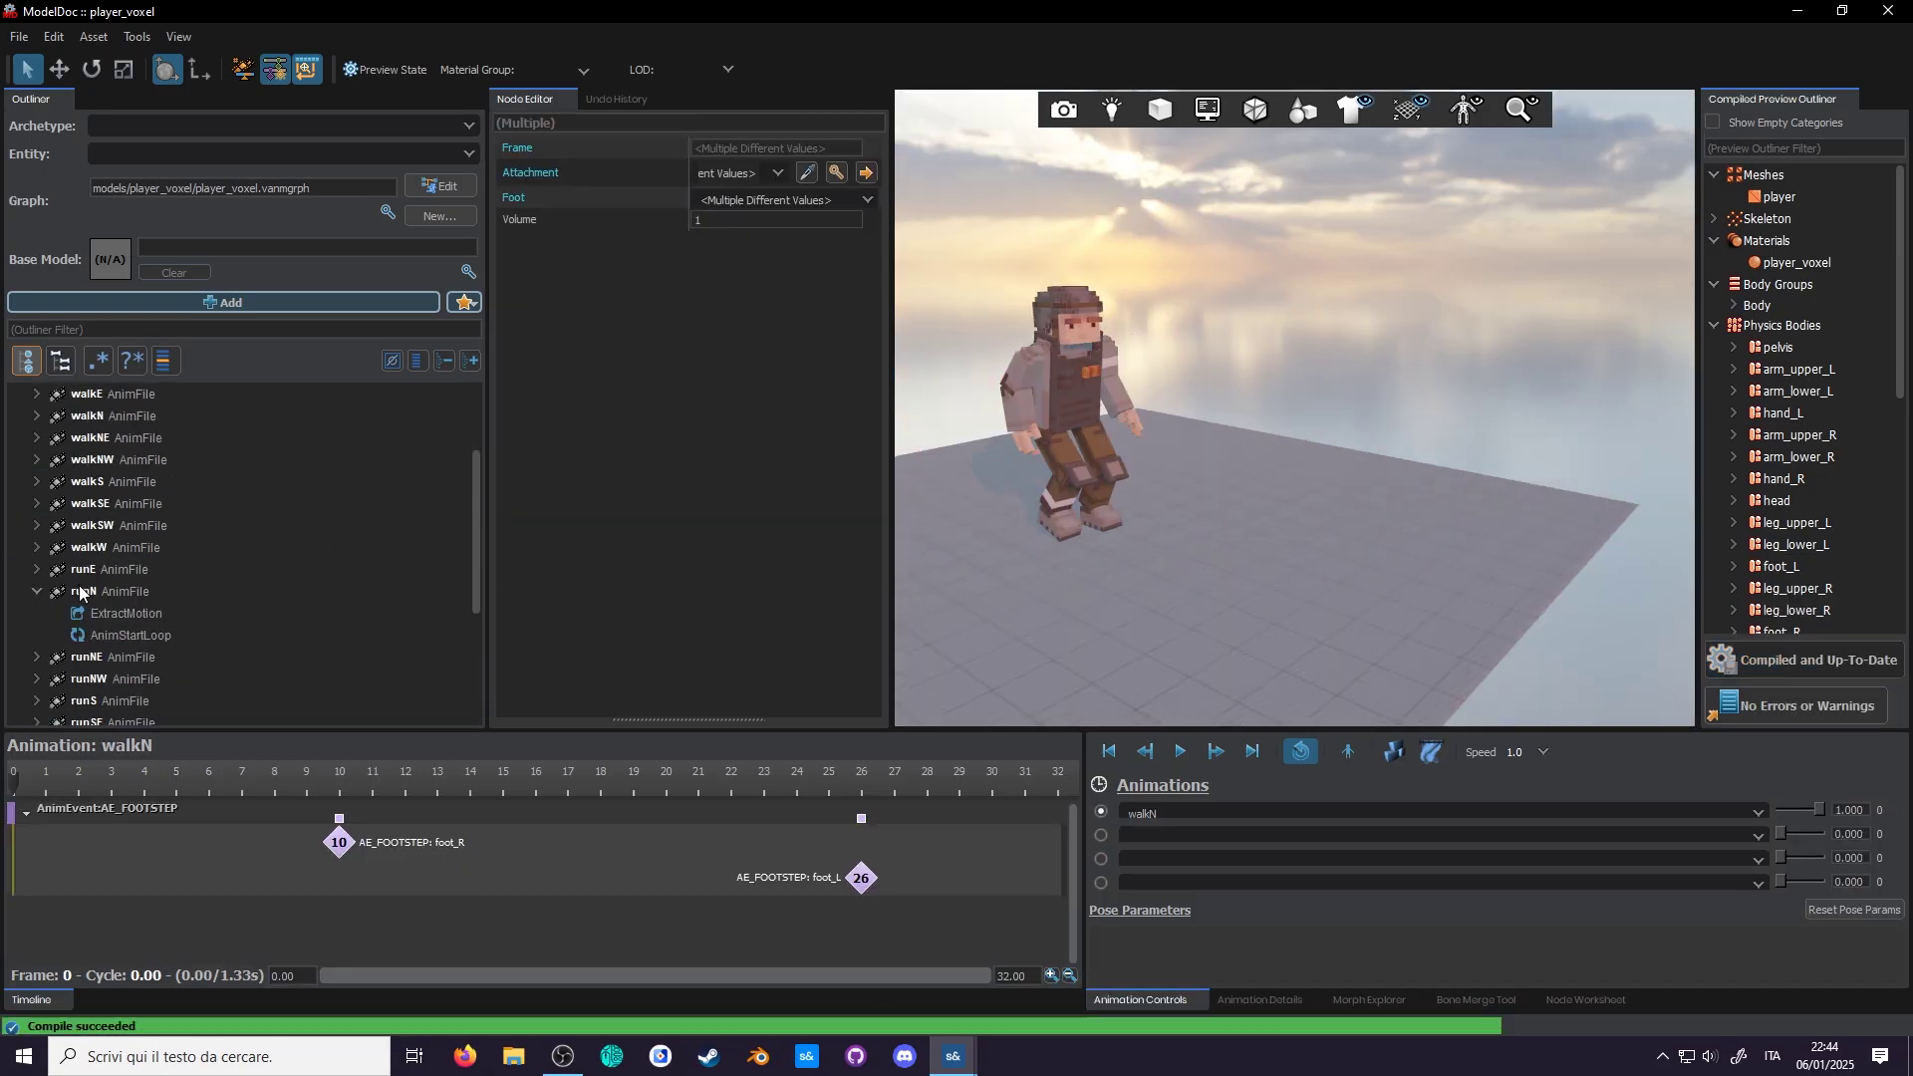
{"action": "left_click", "coordinate": [80, 590]}
{"action": "key", "text": "ctrl+v"}
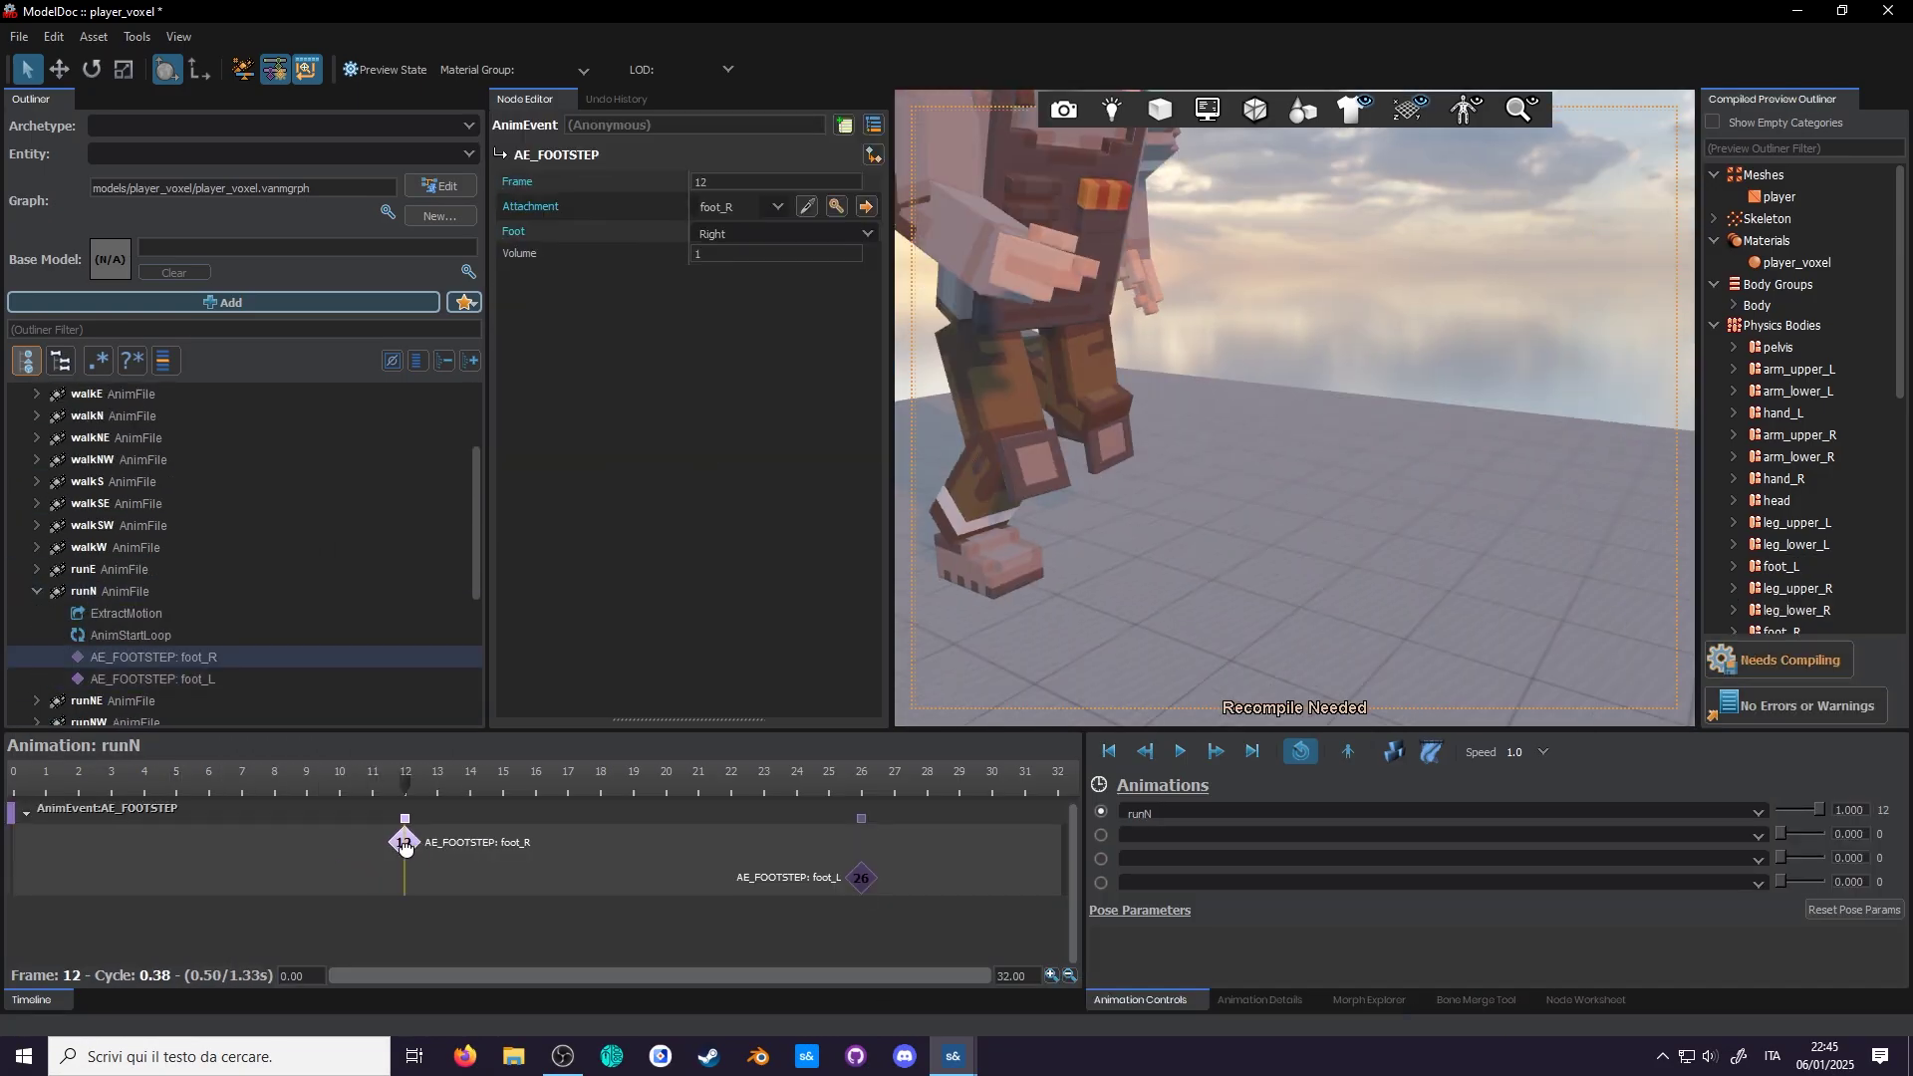
Step: Match runN's footstep events to its foot contacts at frame 10 for foot_R and frame 26 for foot_L, and recompile
{"action": "left_click_drag", "start_coordinate": [402, 842], "coordinate": [273, 842]}
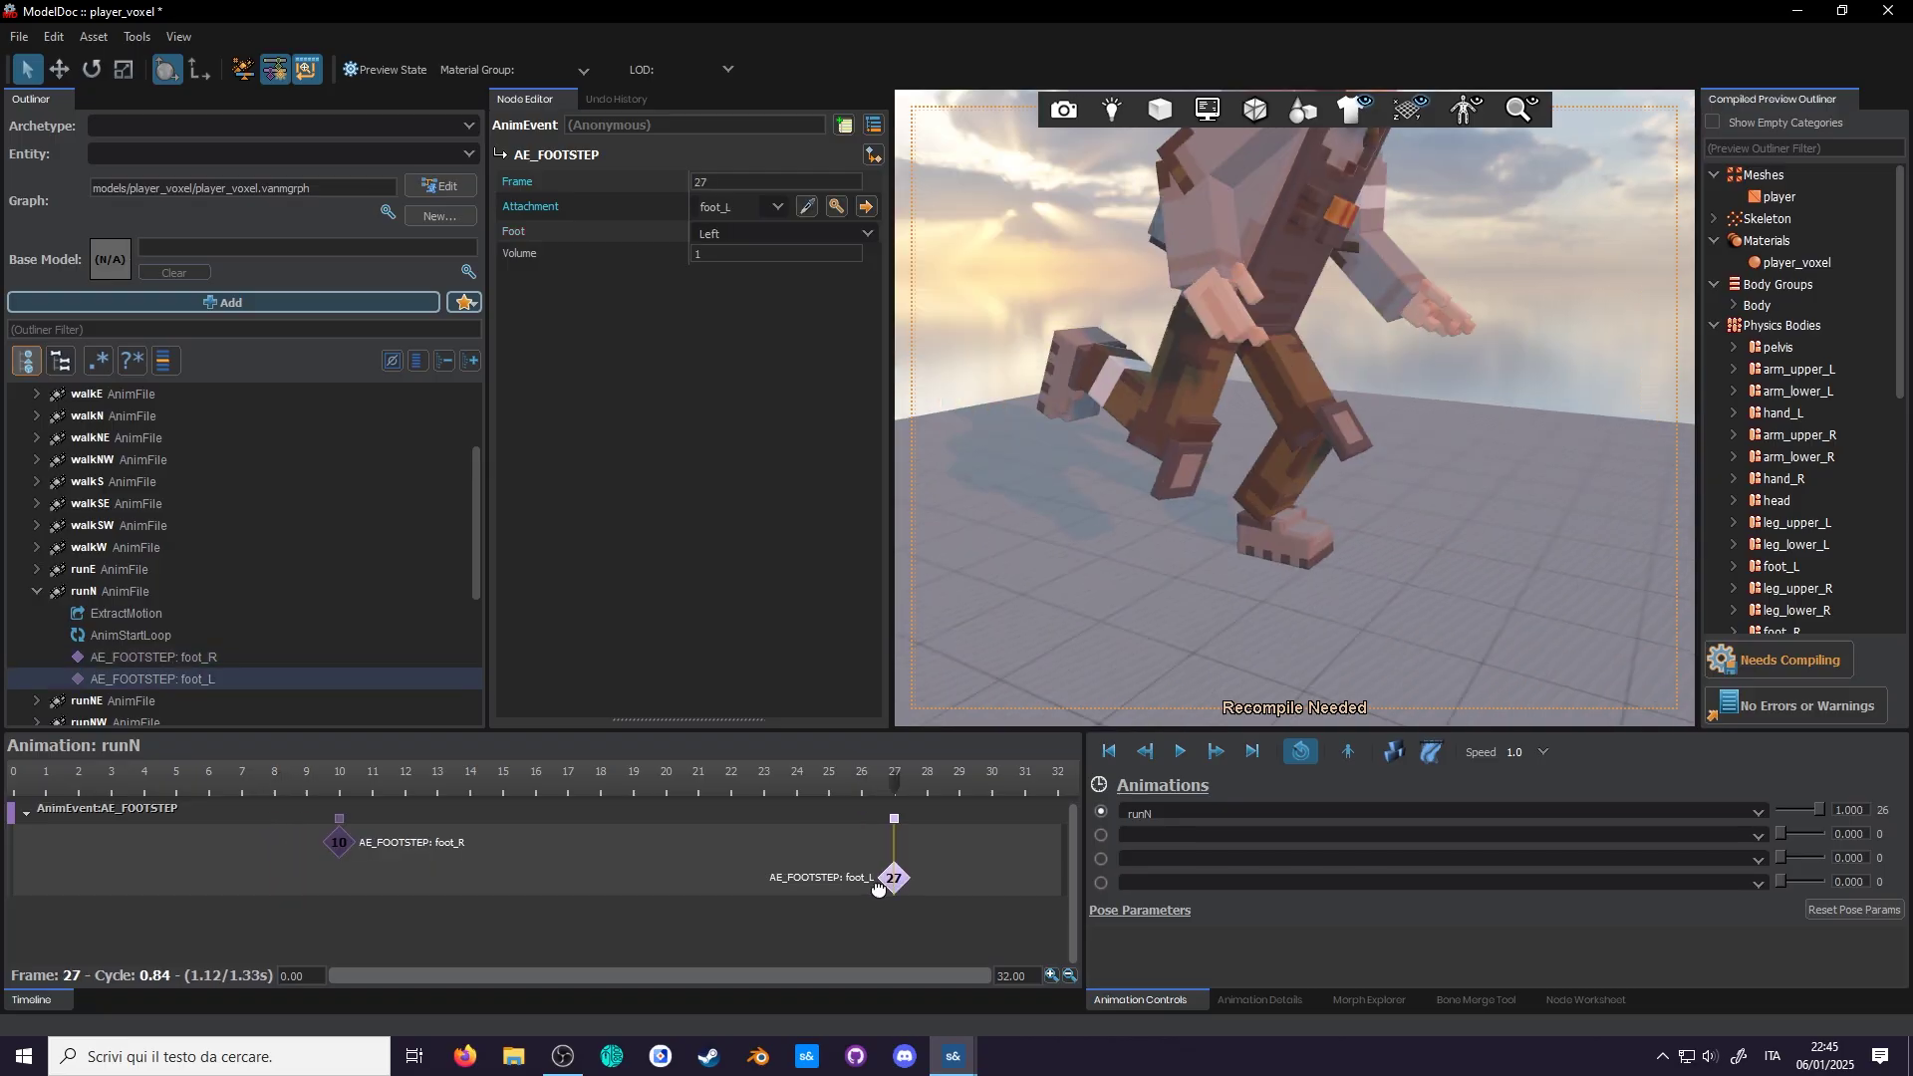
{"action": "left_click_drag", "start_coordinate": [889, 884], "coordinate": [863, 885]}
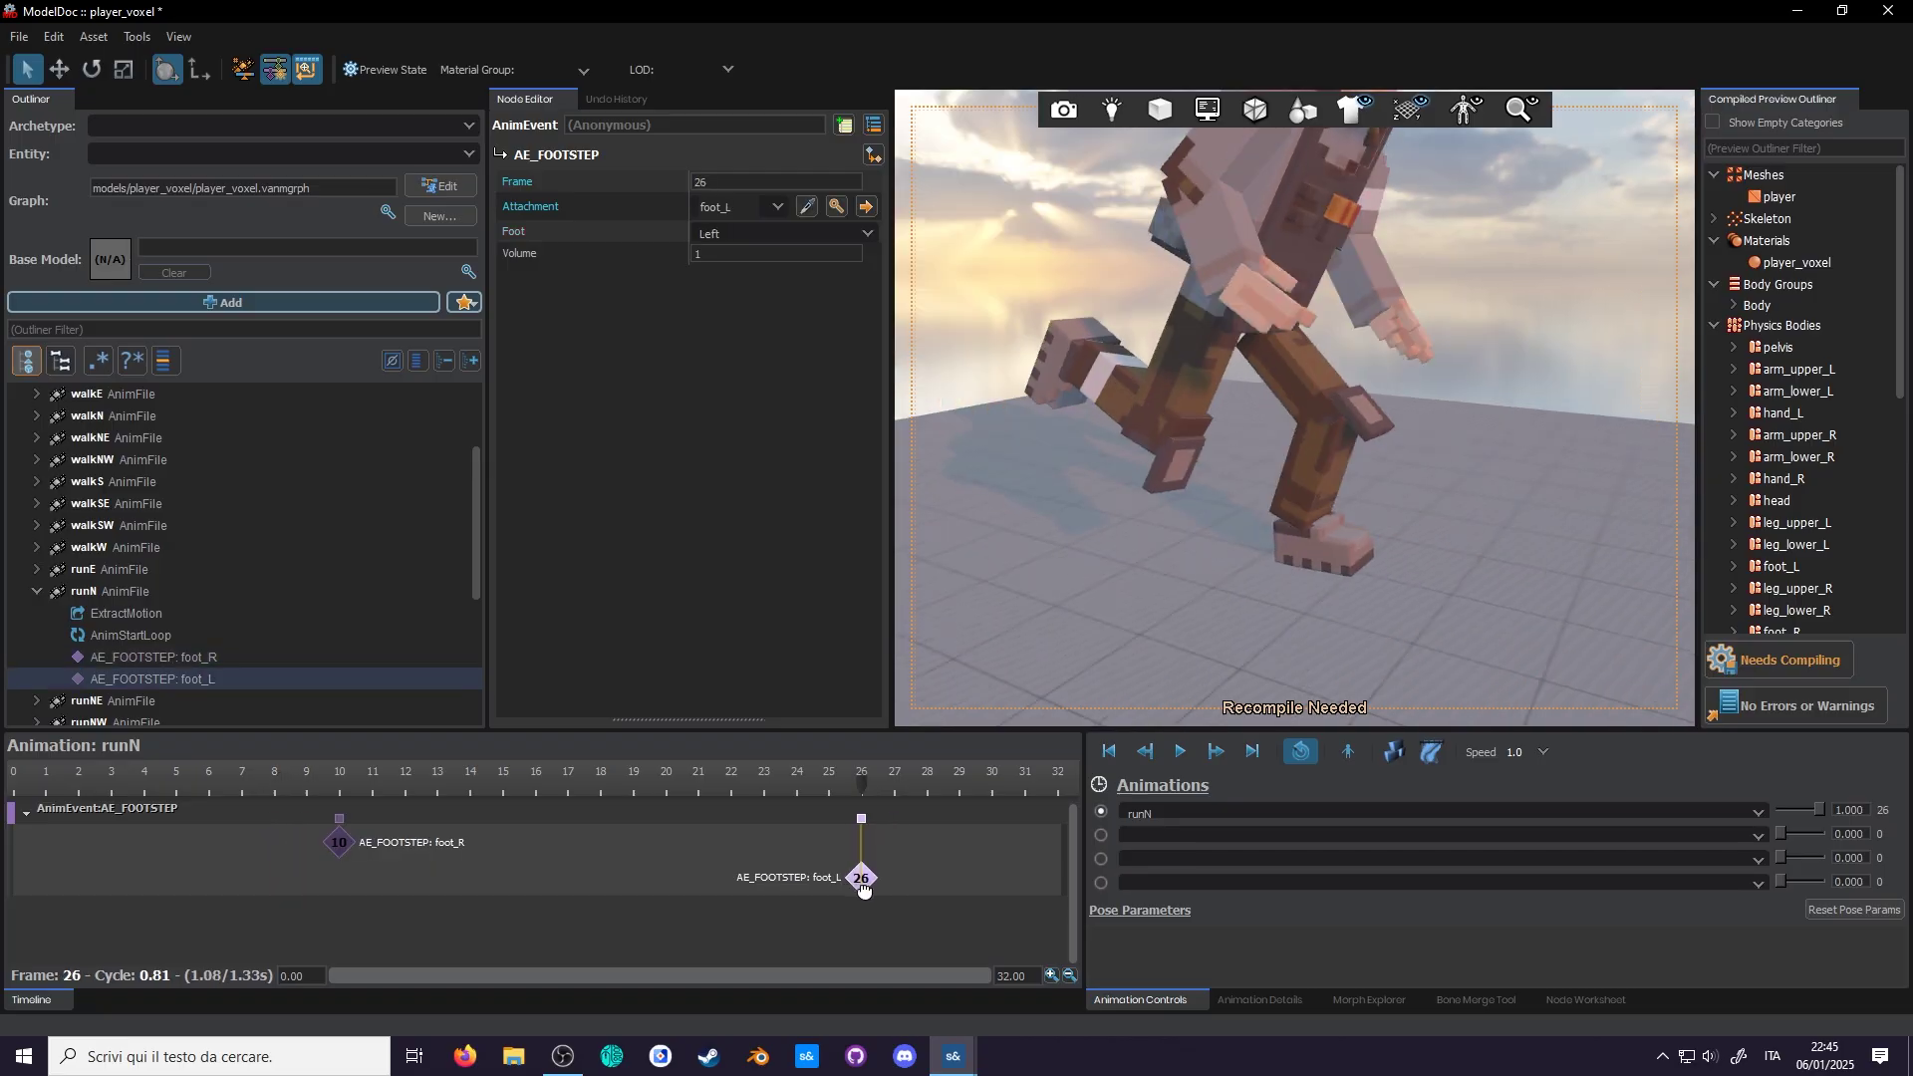
{"action": "left_click", "coordinate": [1774, 657]}
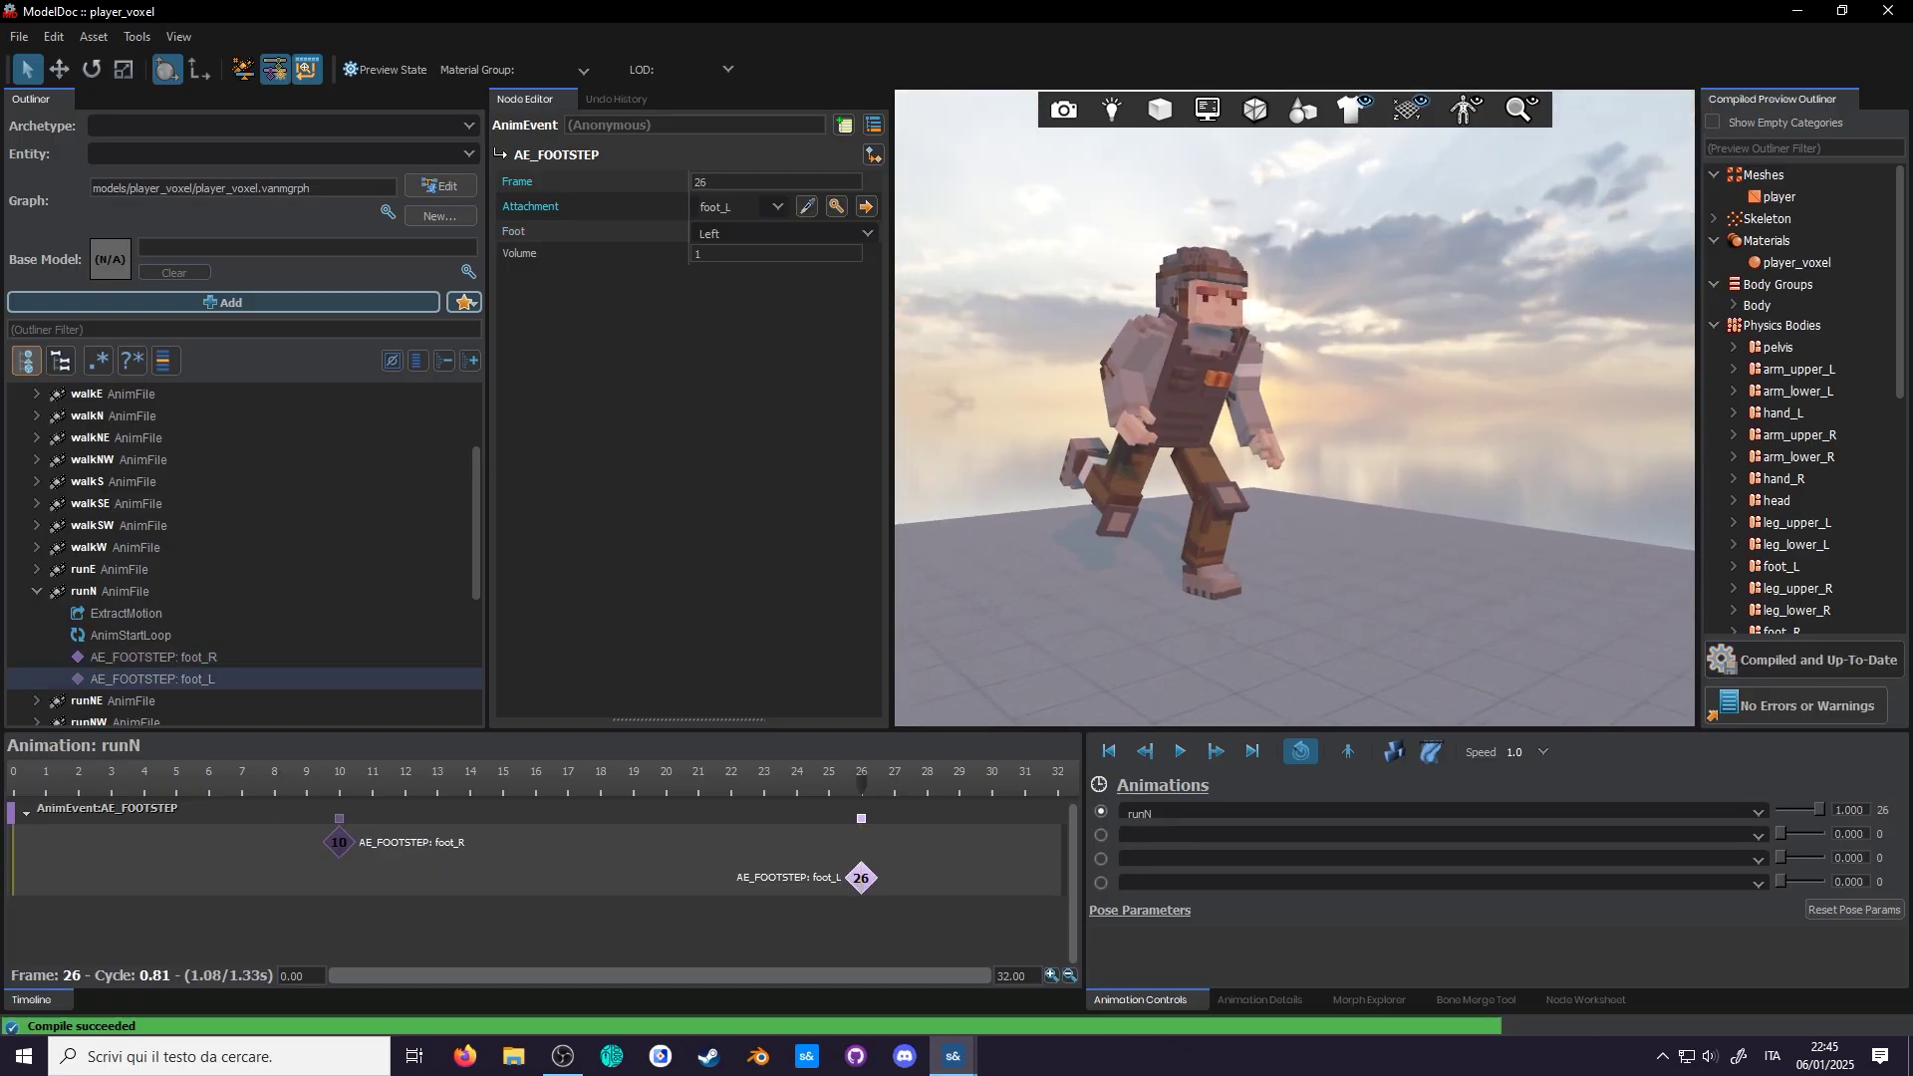
Step: Copy runN's AnimStartLoop node and both footstep events to all the other run animations
{"action": "left_click", "coordinate": [149, 547]}
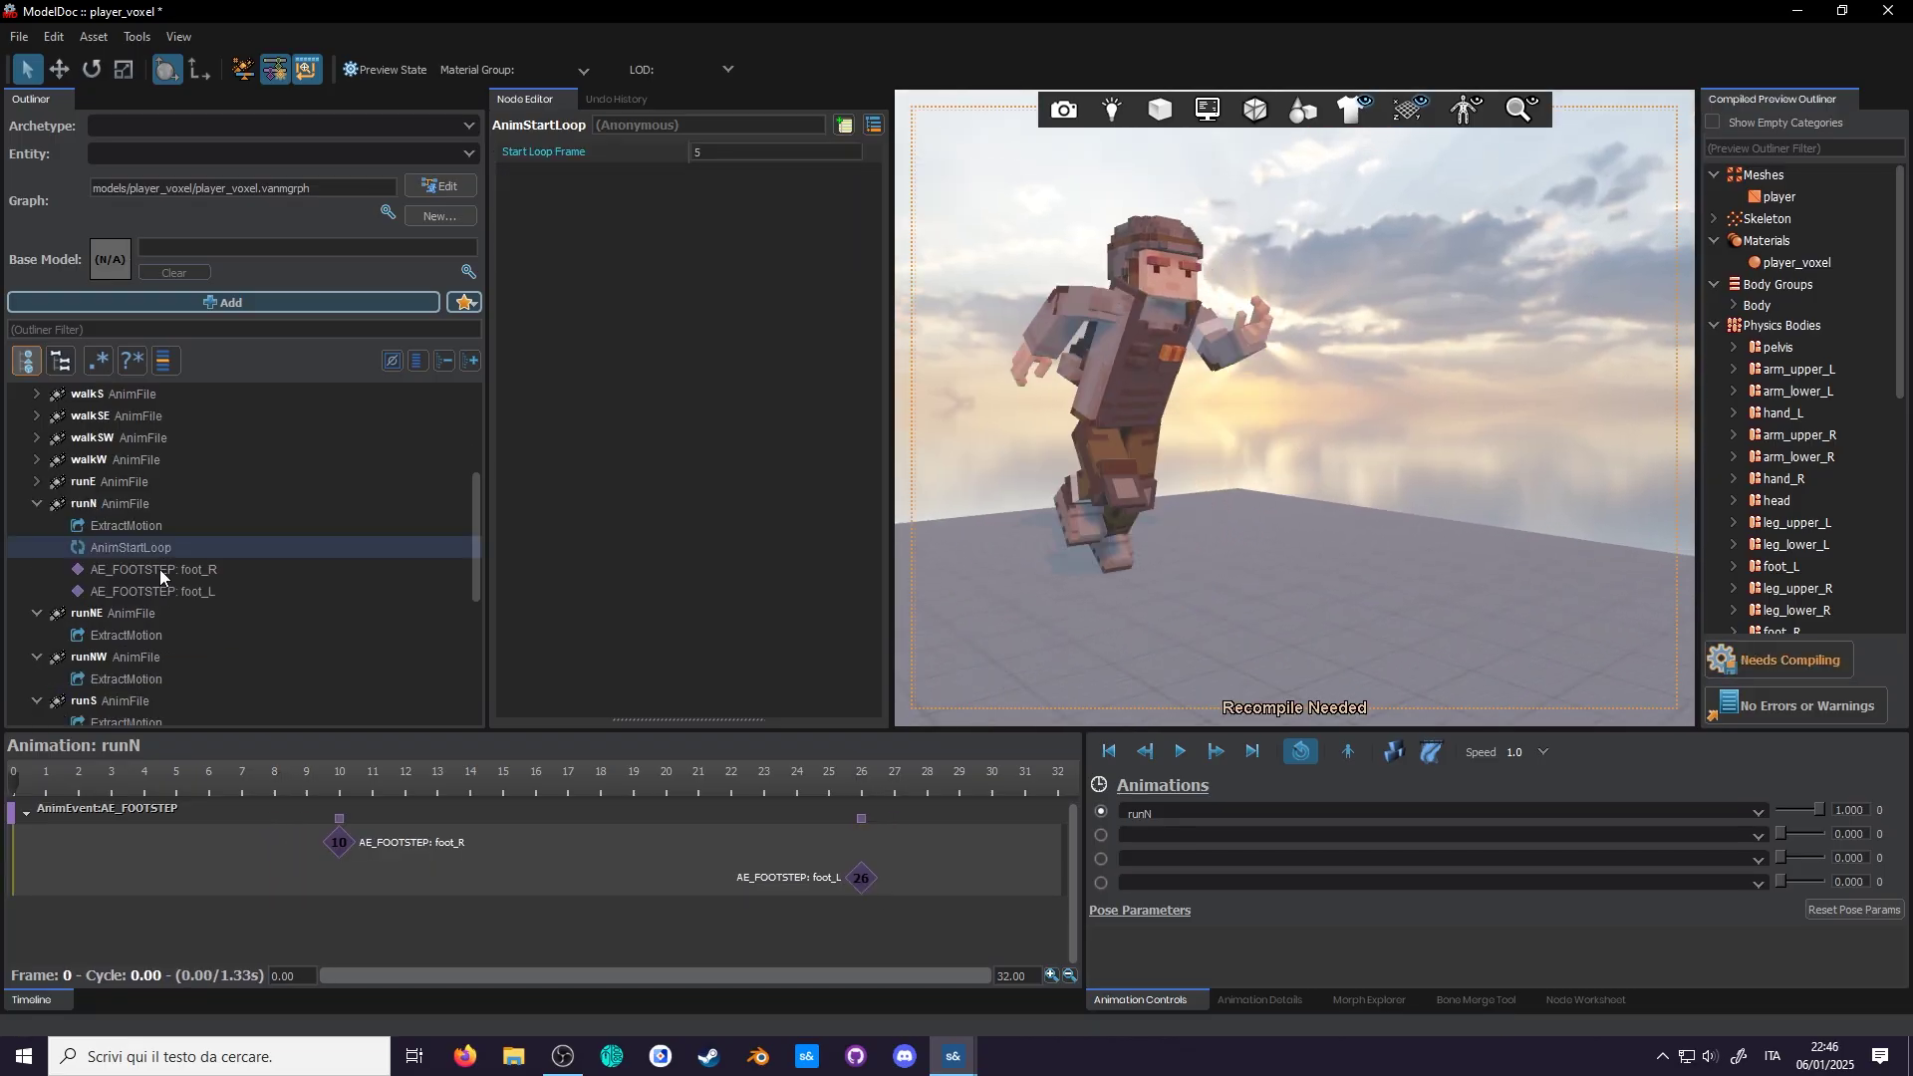
{"action": "left_click", "coordinate": [159, 591], "text": "shift"}
{"action": "left_click", "coordinate": [167, 617]}
{"action": "key", "text": "ctrl+v"}
{"action": "scroll", "coordinate": [159, 597], "scroll_direction": "down", "scroll_amount": 5}
{"action": "left_click", "coordinate": [127, 524]}
{"action": "key", "text": "ctrl+v"}
{"action": "left_click", "coordinate": [128, 524]}
{"action": "key", "text": "ctrl+v"}
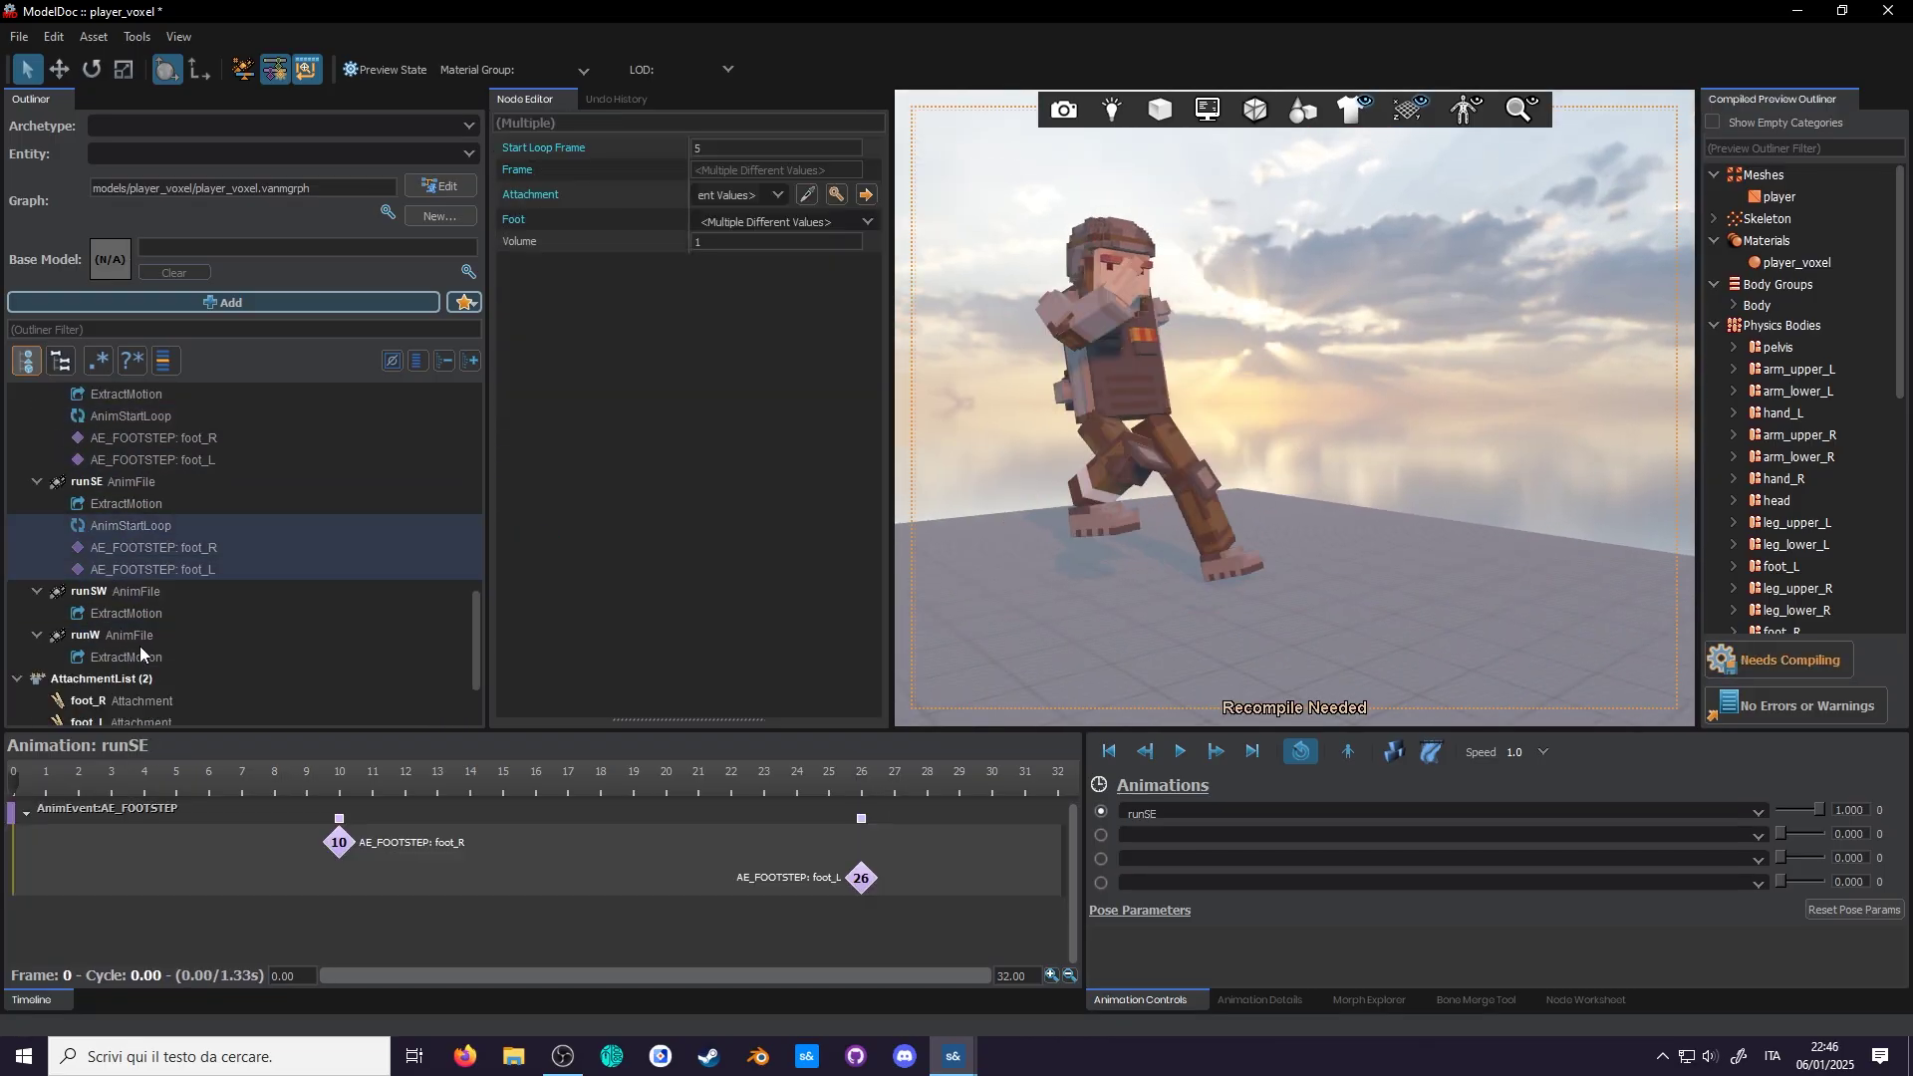
{"action": "left_click", "coordinate": [124, 612]}
{"action": "key", "text": "ctrl+v"}
{"action": "left_click", "coordinate": [111, 627]}
Step: Enable Anim Markup Ordered on all the run animations and save the model
{"action": "scroll", "coordinate": [111, 628], "scroll_direction": "up", "scroll_amount": 9}
{"action": "left_click", "coordinate": [102, 568], "text": "shift"}
{"action": "left_click", "coordinate": [698, 632]}
{"action": "key", "text": "ctrl+s"}
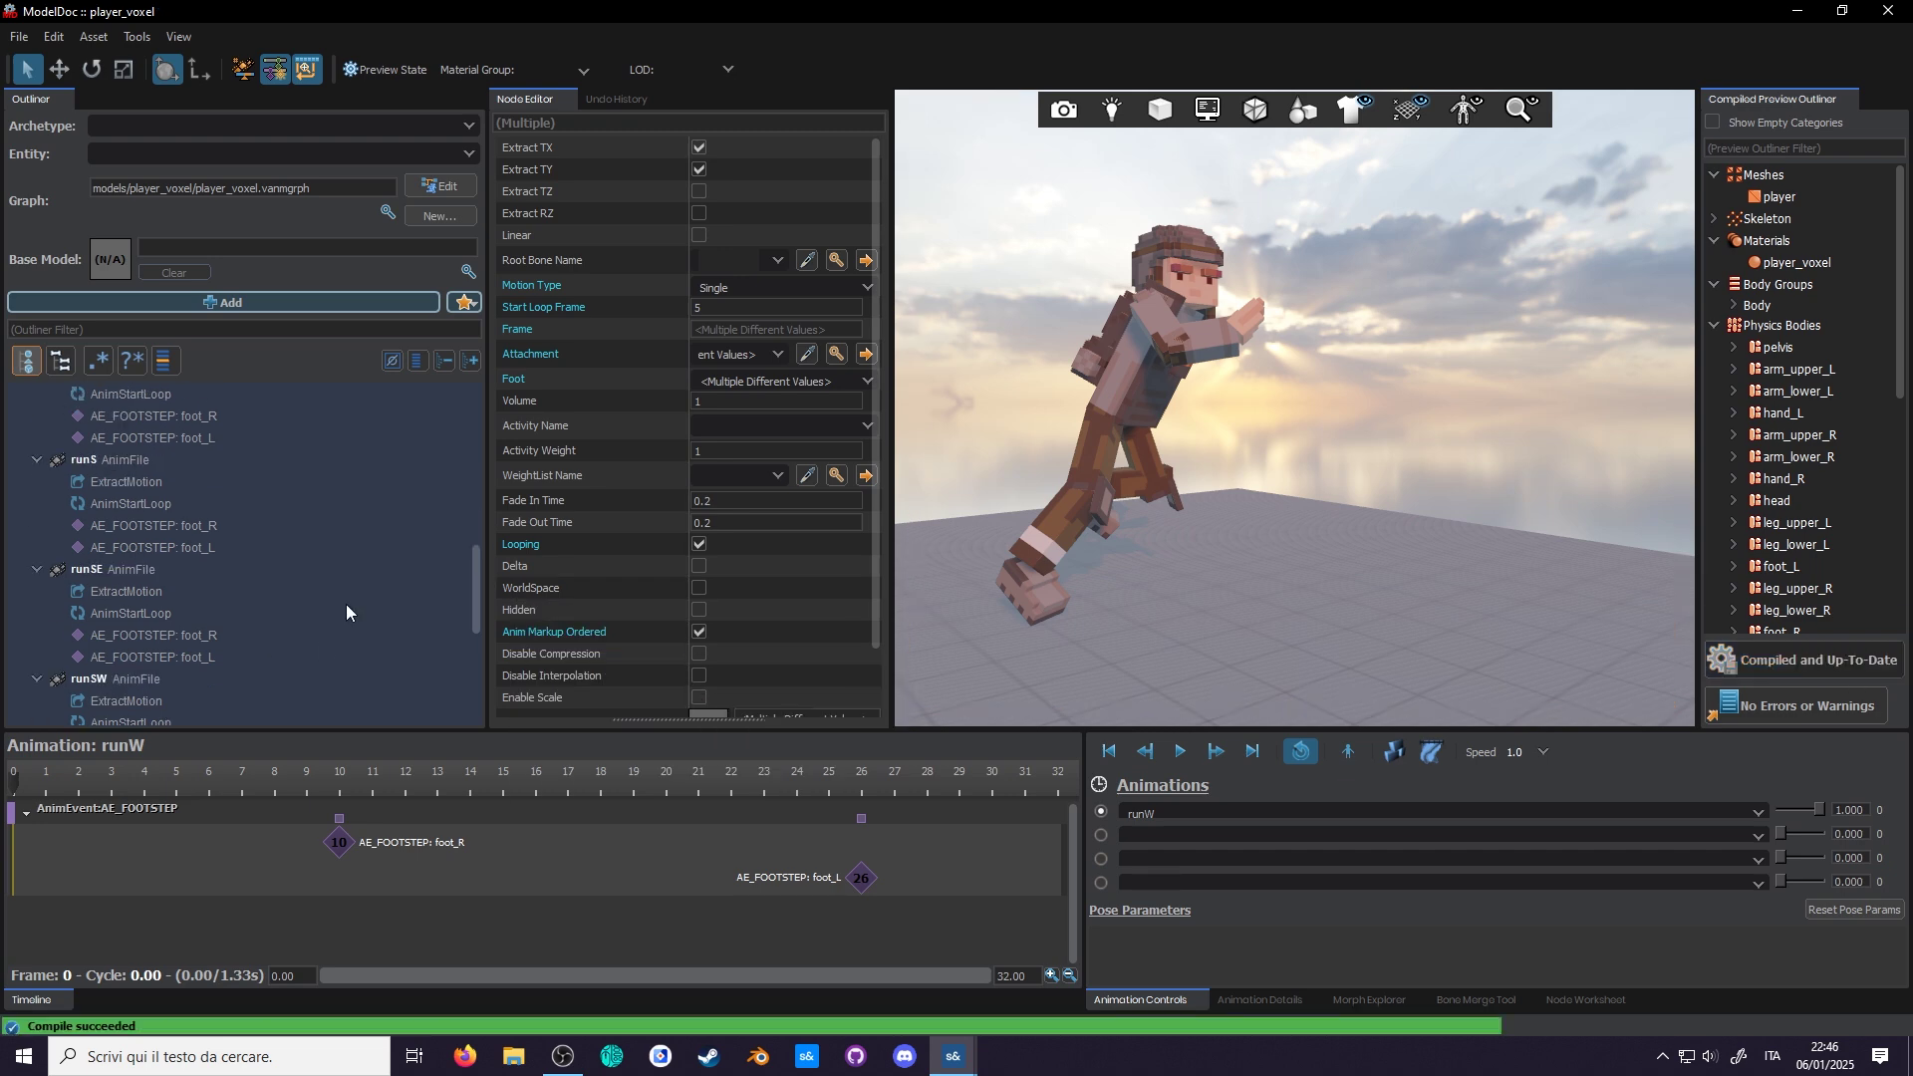
{"action": "scroll", "coordinate": [154, 572], "scroll_direction": "down", "scroll_amount": 8}
{"action": "left_click", "coordinate": [130, 569]}
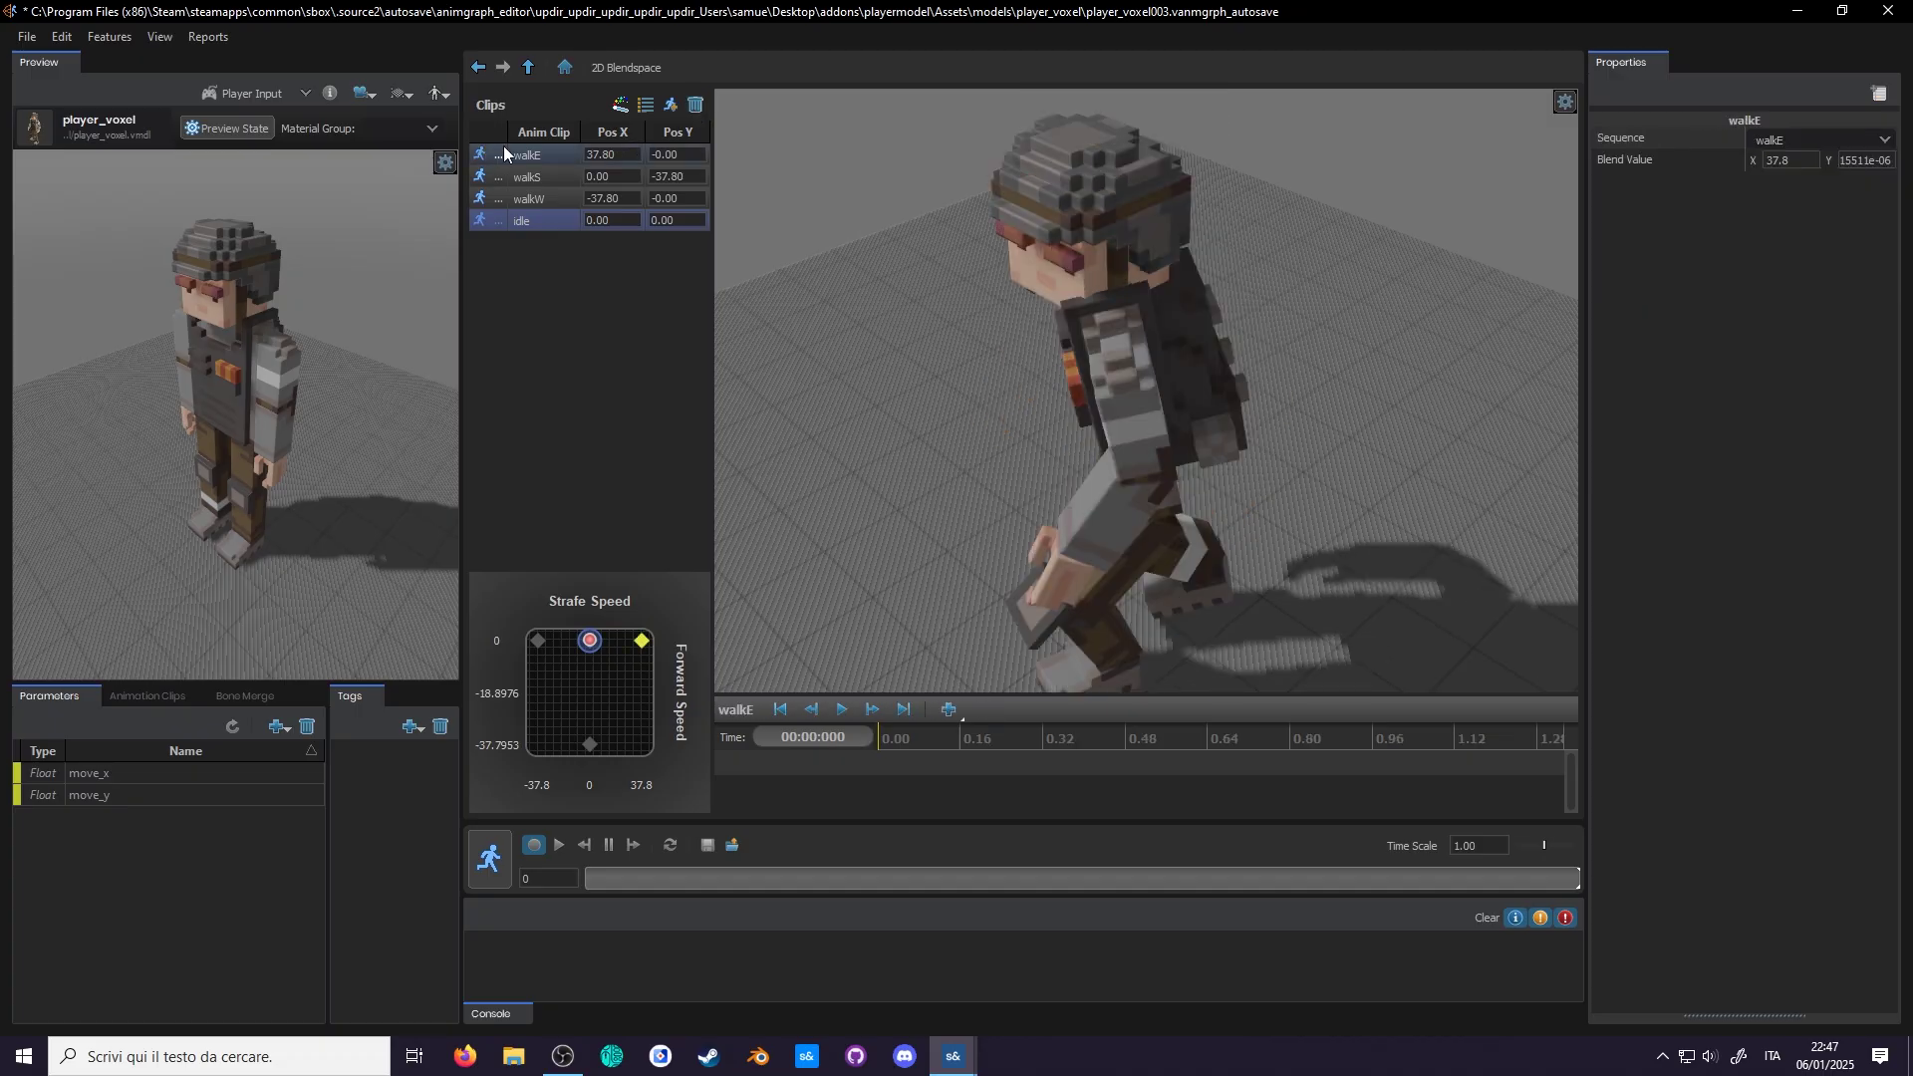
Step: Remove the existing walk clips from the 2D Blendspace in the animation graph
{"action": "left_click", "coordinate": [694, 106]}
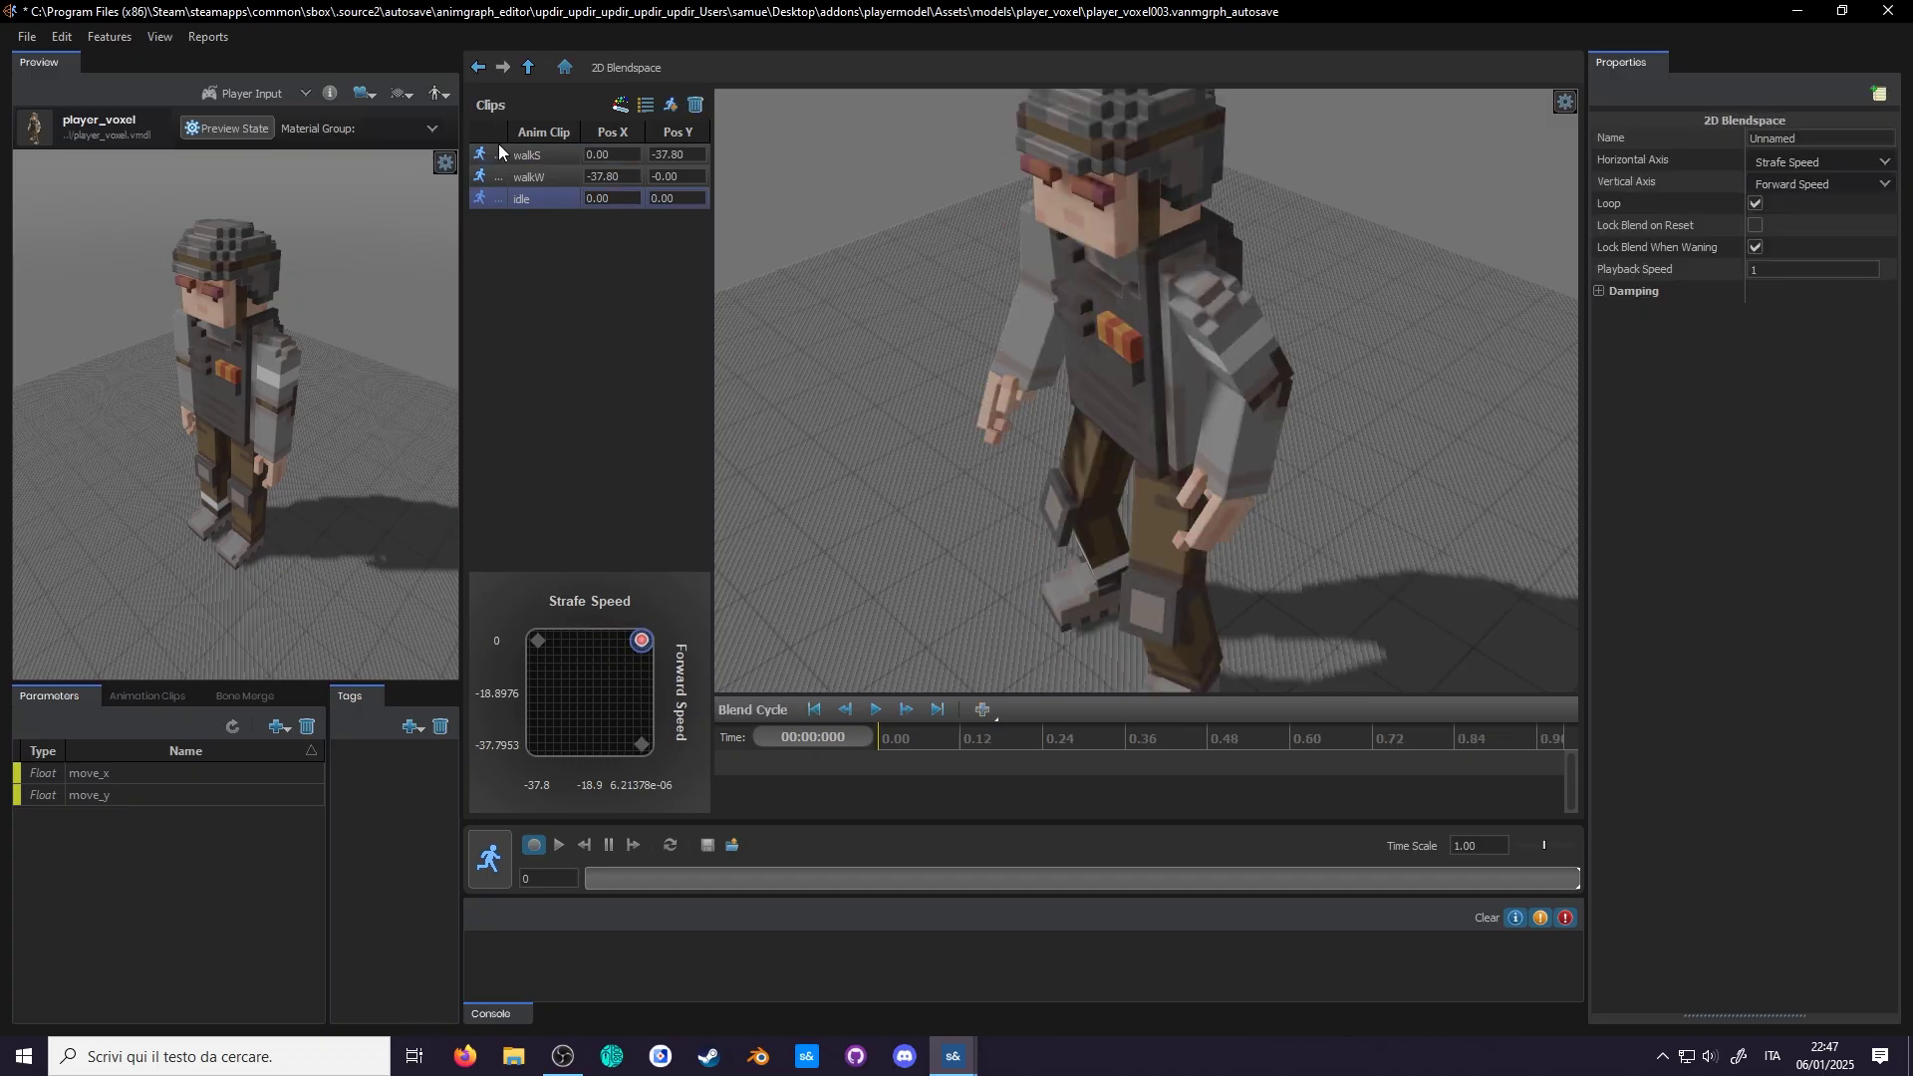
{"action": "left_click", "coordinate": [695, 106]}
{"action": "left_click", "coordinate": [698, 110]}
Step: Add the idle clip and all directional run and walk clips to the 2D Blendspace
{"action": "left_click", "coordinate": [621, 106]}
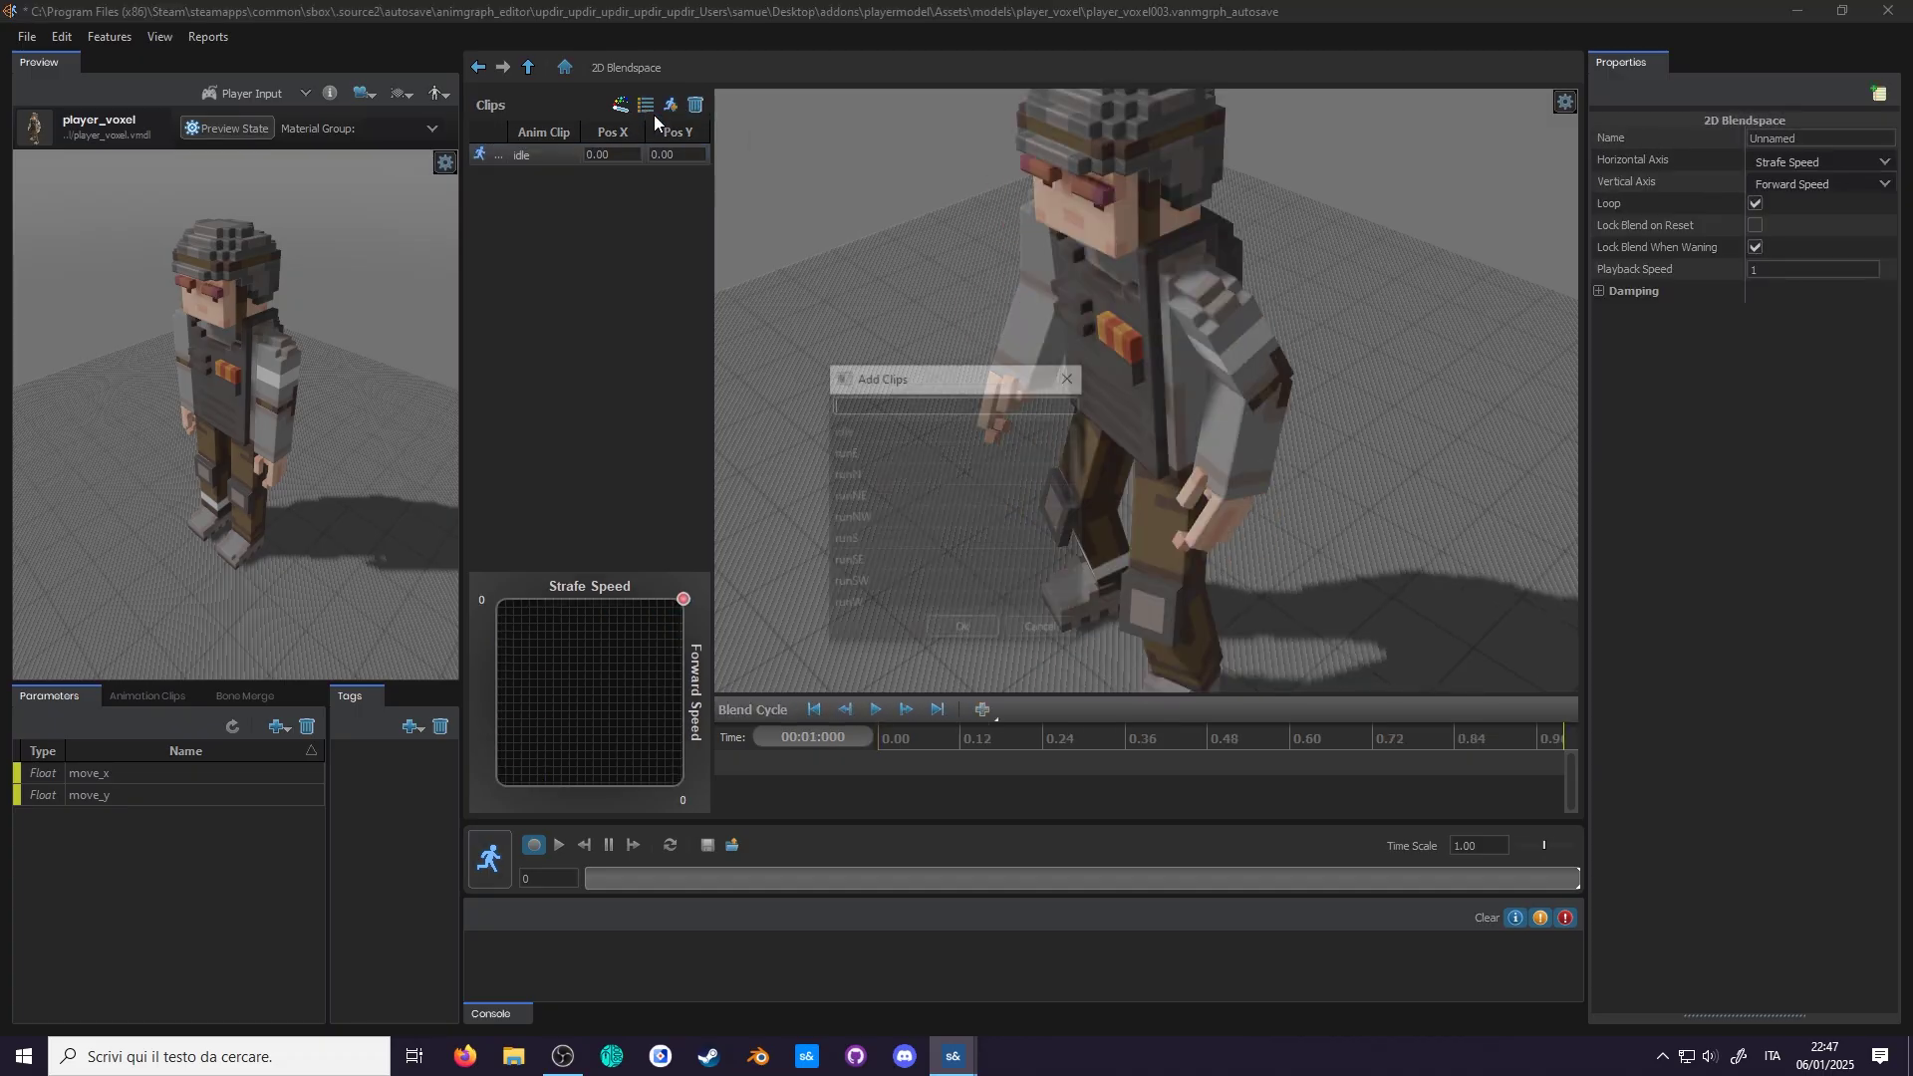
{"action": "scroll", "coordinate": [886, 450], "scroll_direction": "down", "scroll_amount": 5}
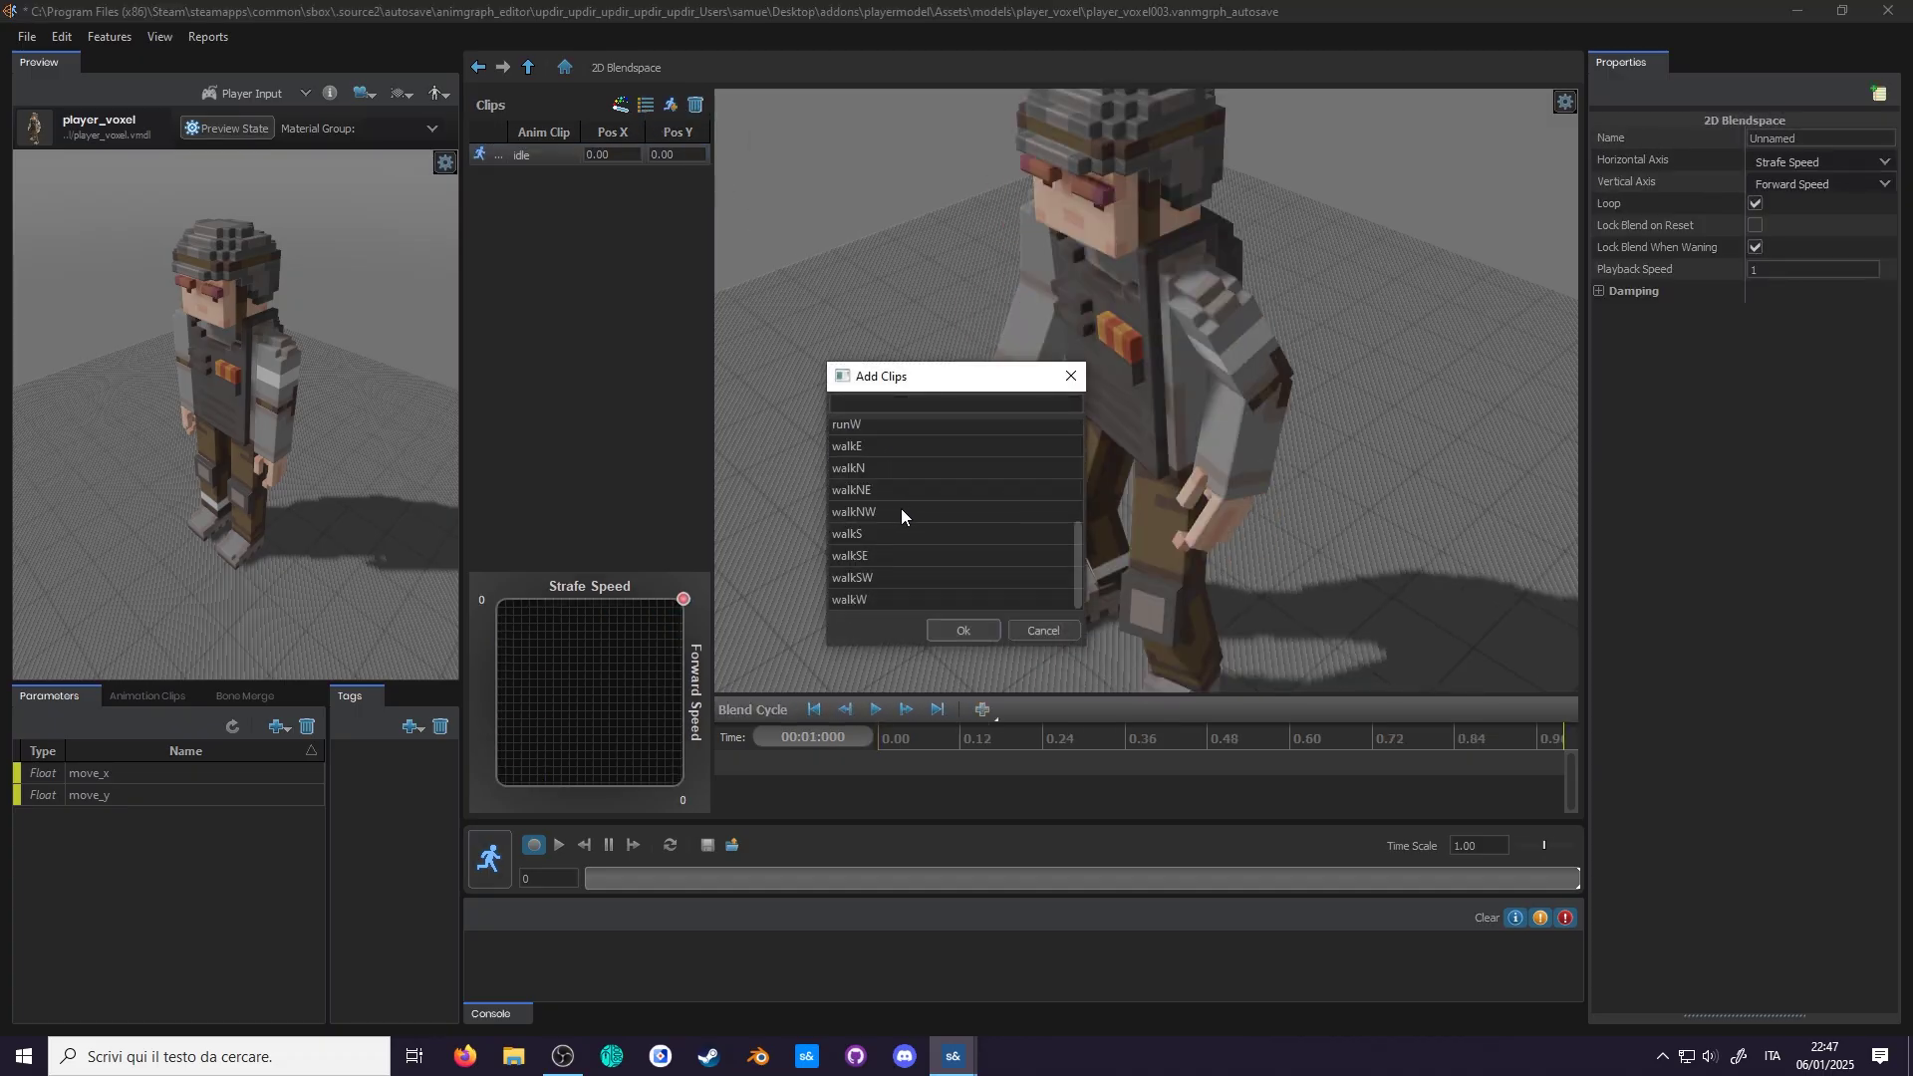
{"action": "left_click", "coordinate": [954, 630]}
{"action": "left_click", "coordinate": [622, 104]}
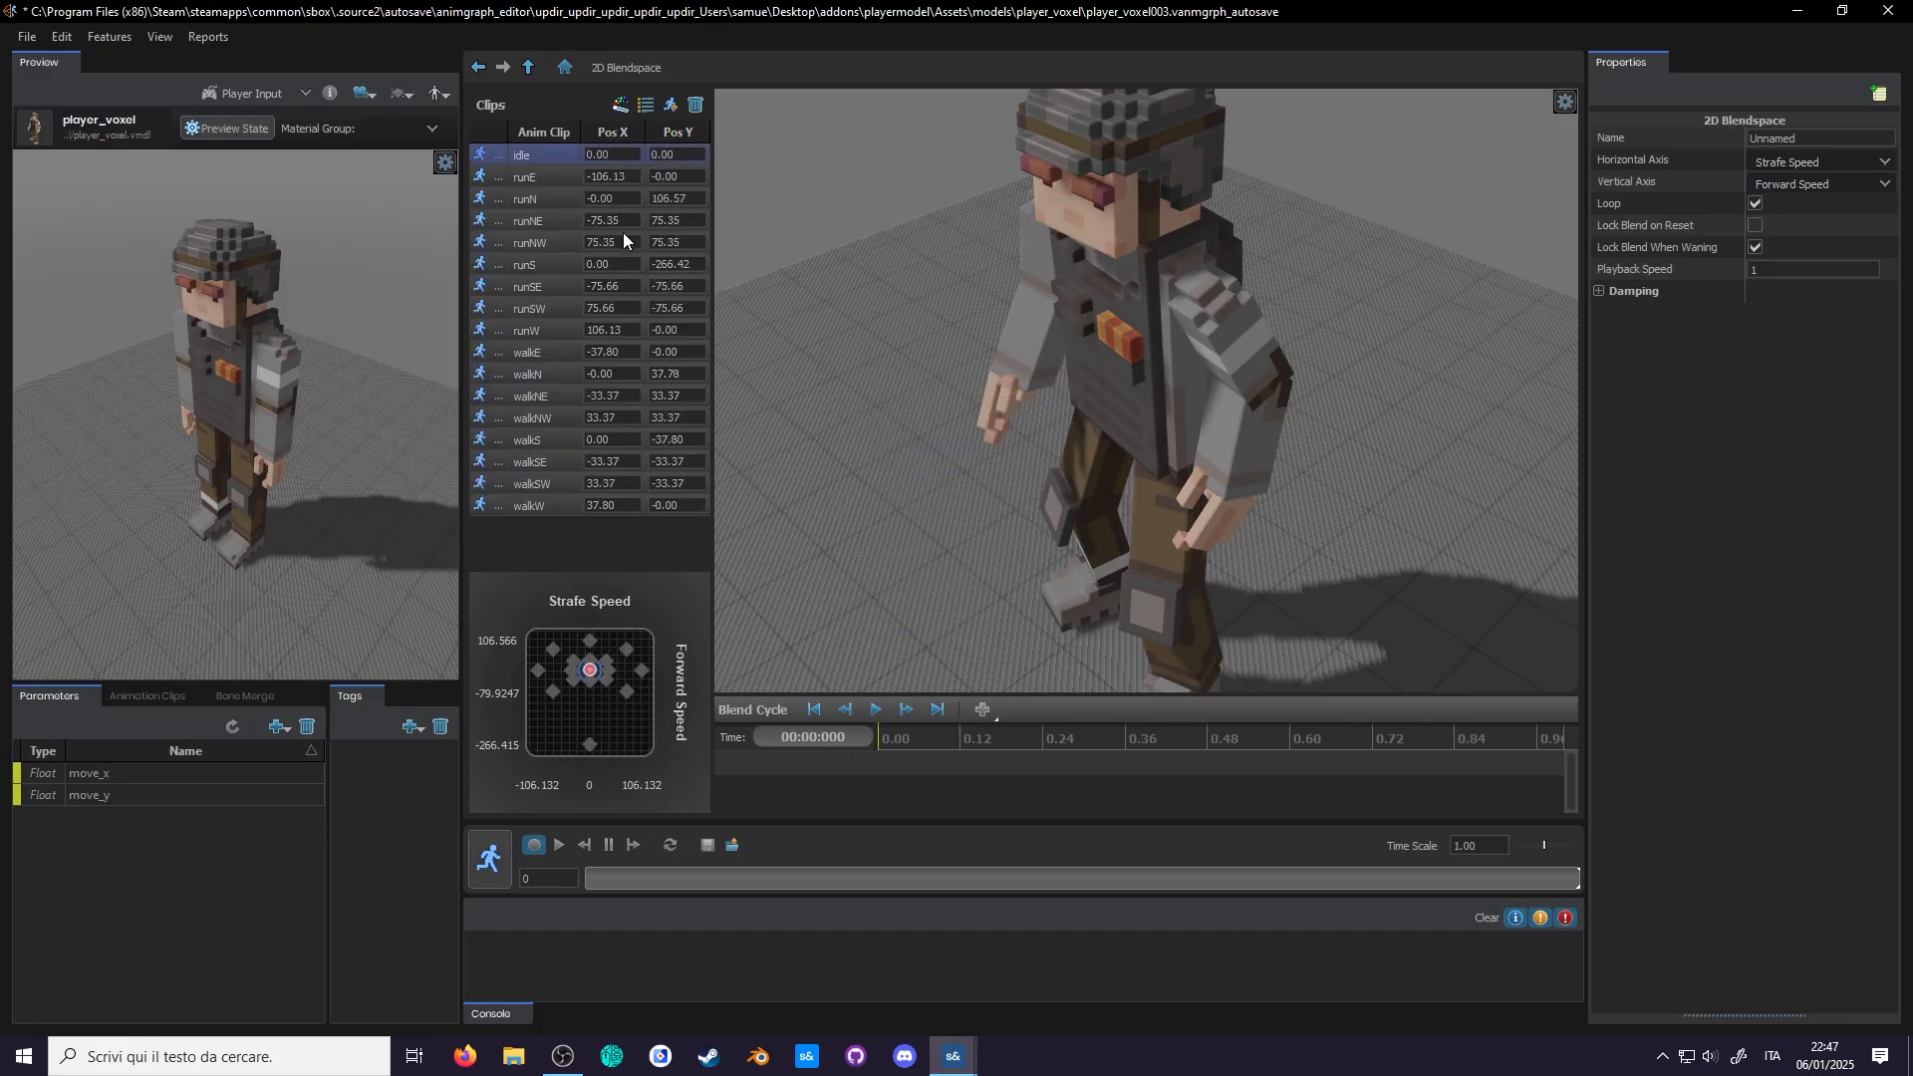
Step: Compare the runS and runN positions in the Blendspace by moving the blend point between them
{"action": "left_click", "coordinate": [590, 745]}
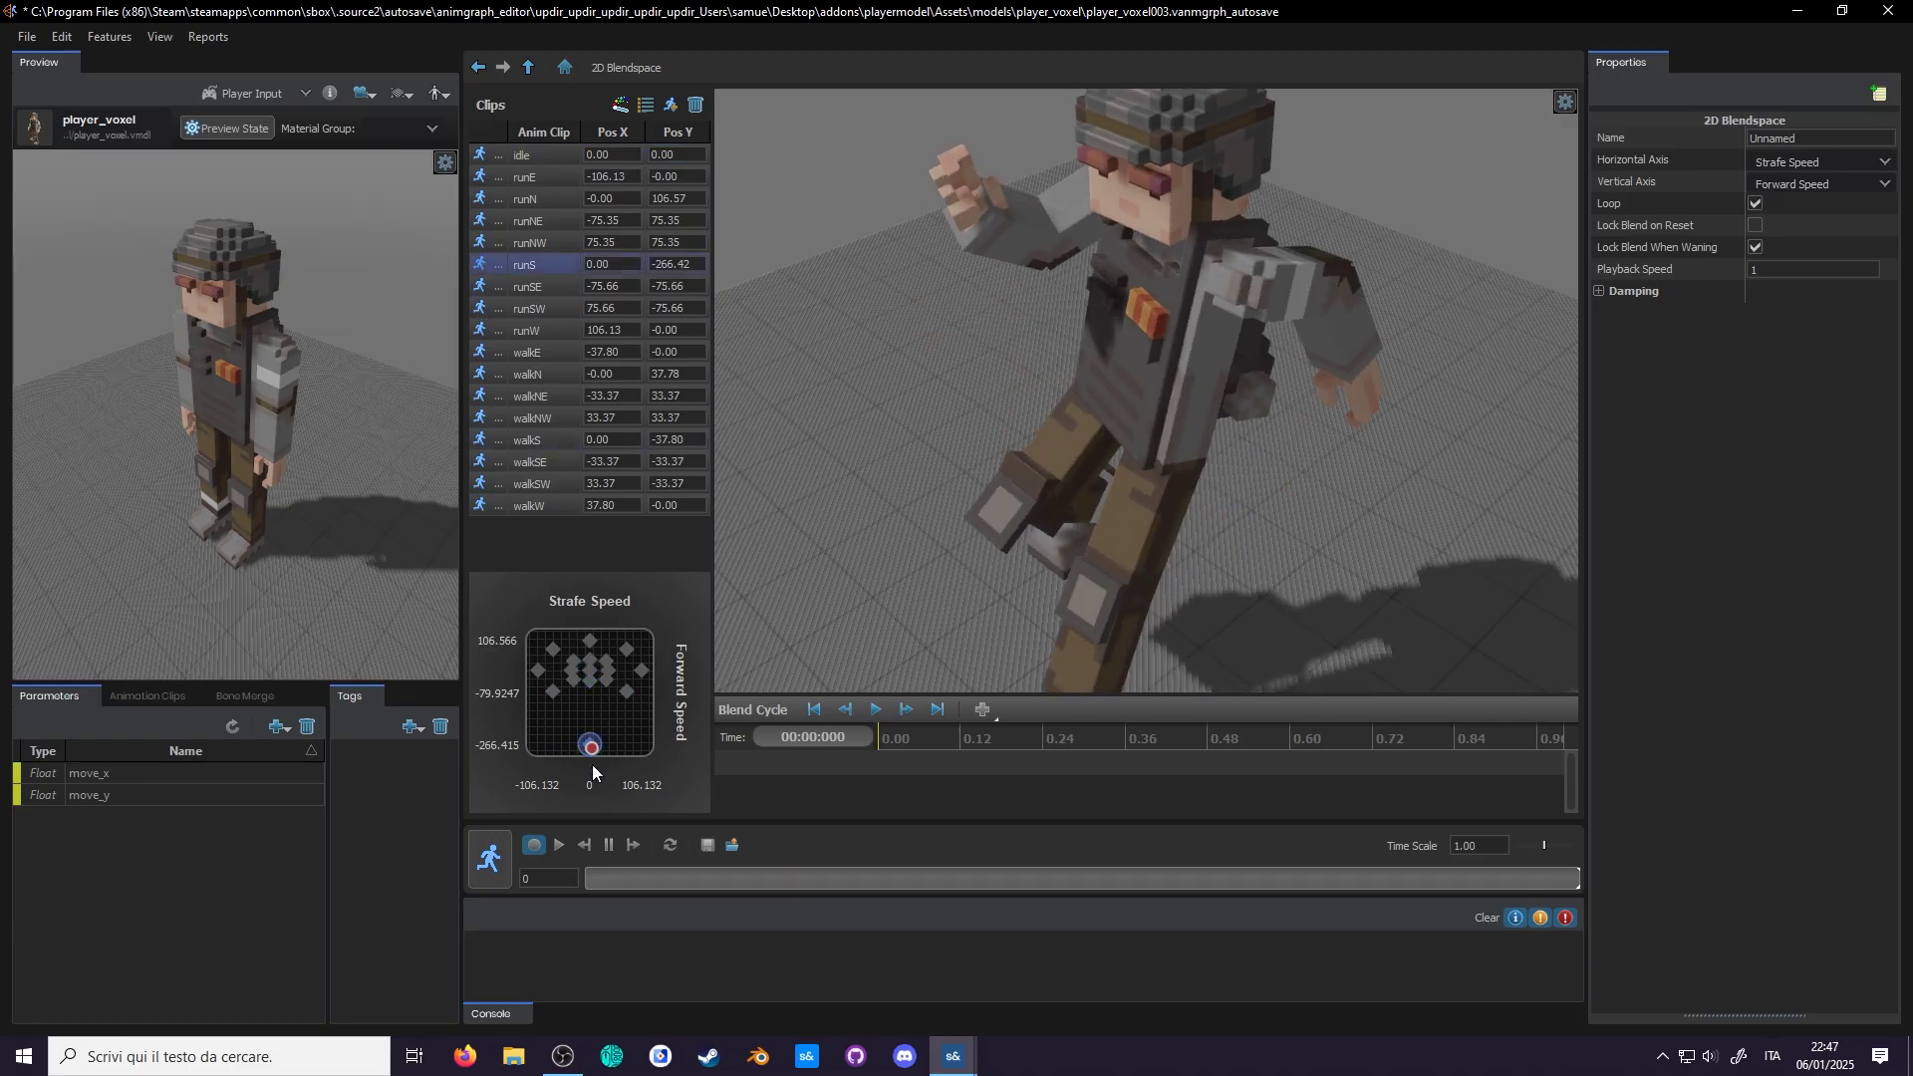
{"action": "left_click", "coordinate": [591, 637]}
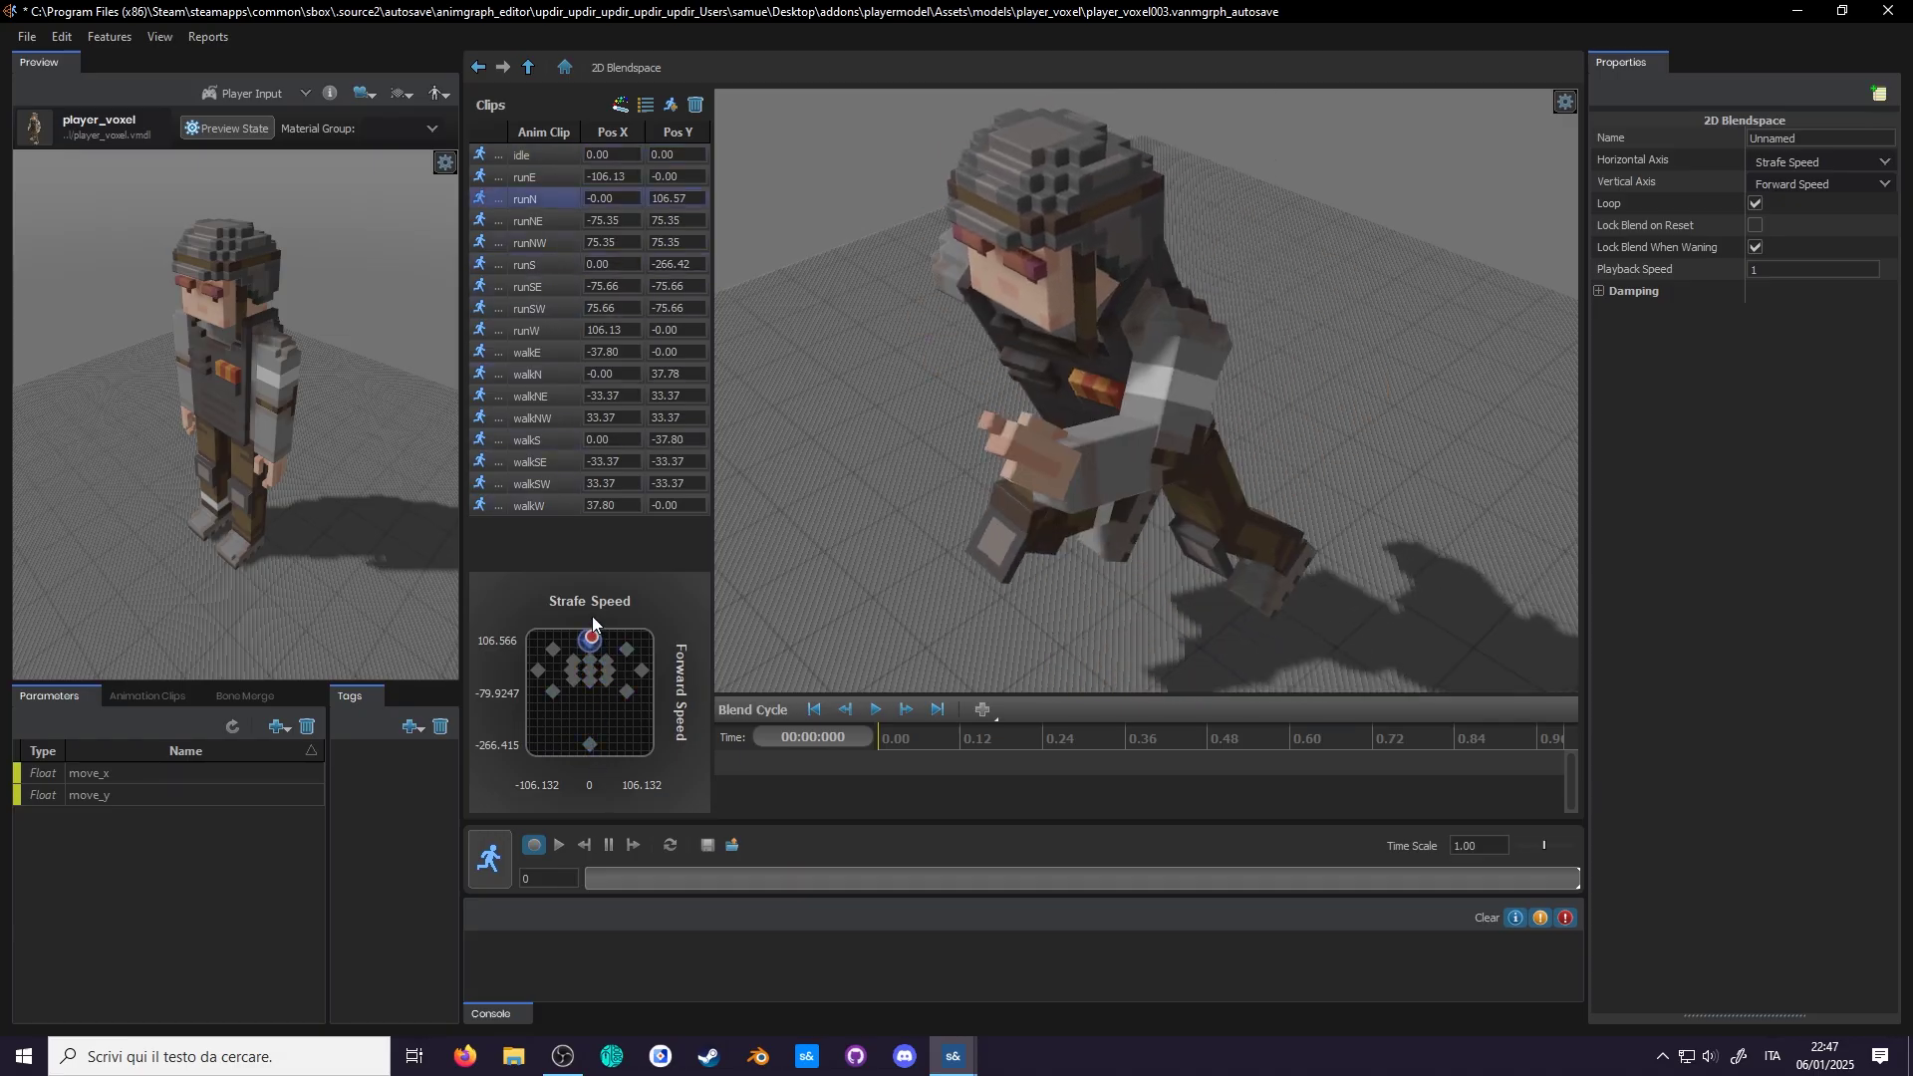
{"action": "left_click_drag", "start_coordinate": [592, 639], "coordinate": [594, 799]}
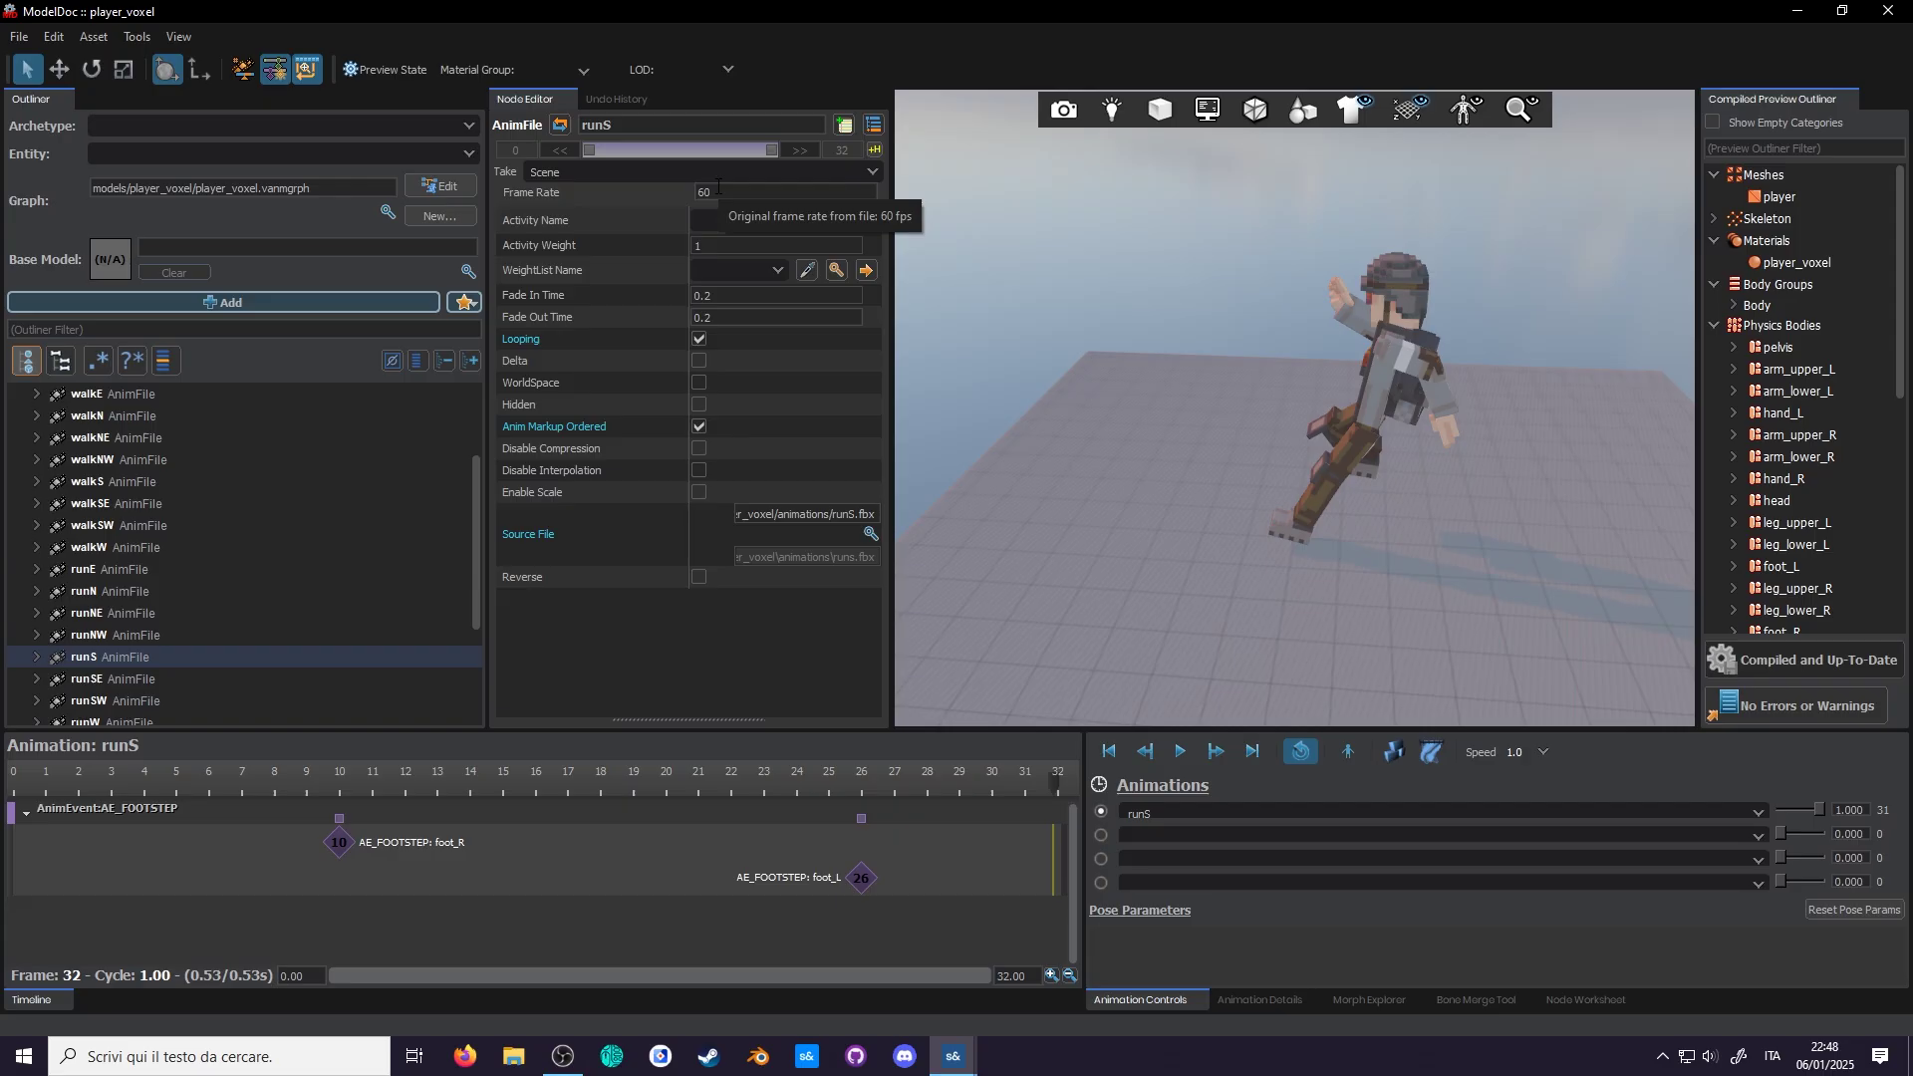
Step: Compare the Frame Rate and playback of runS with the other run animations in ModelDoc
{"action": "scroll", "coordinate": [163, 619], "scroll_direction": "up", "scroll_amount": 1}
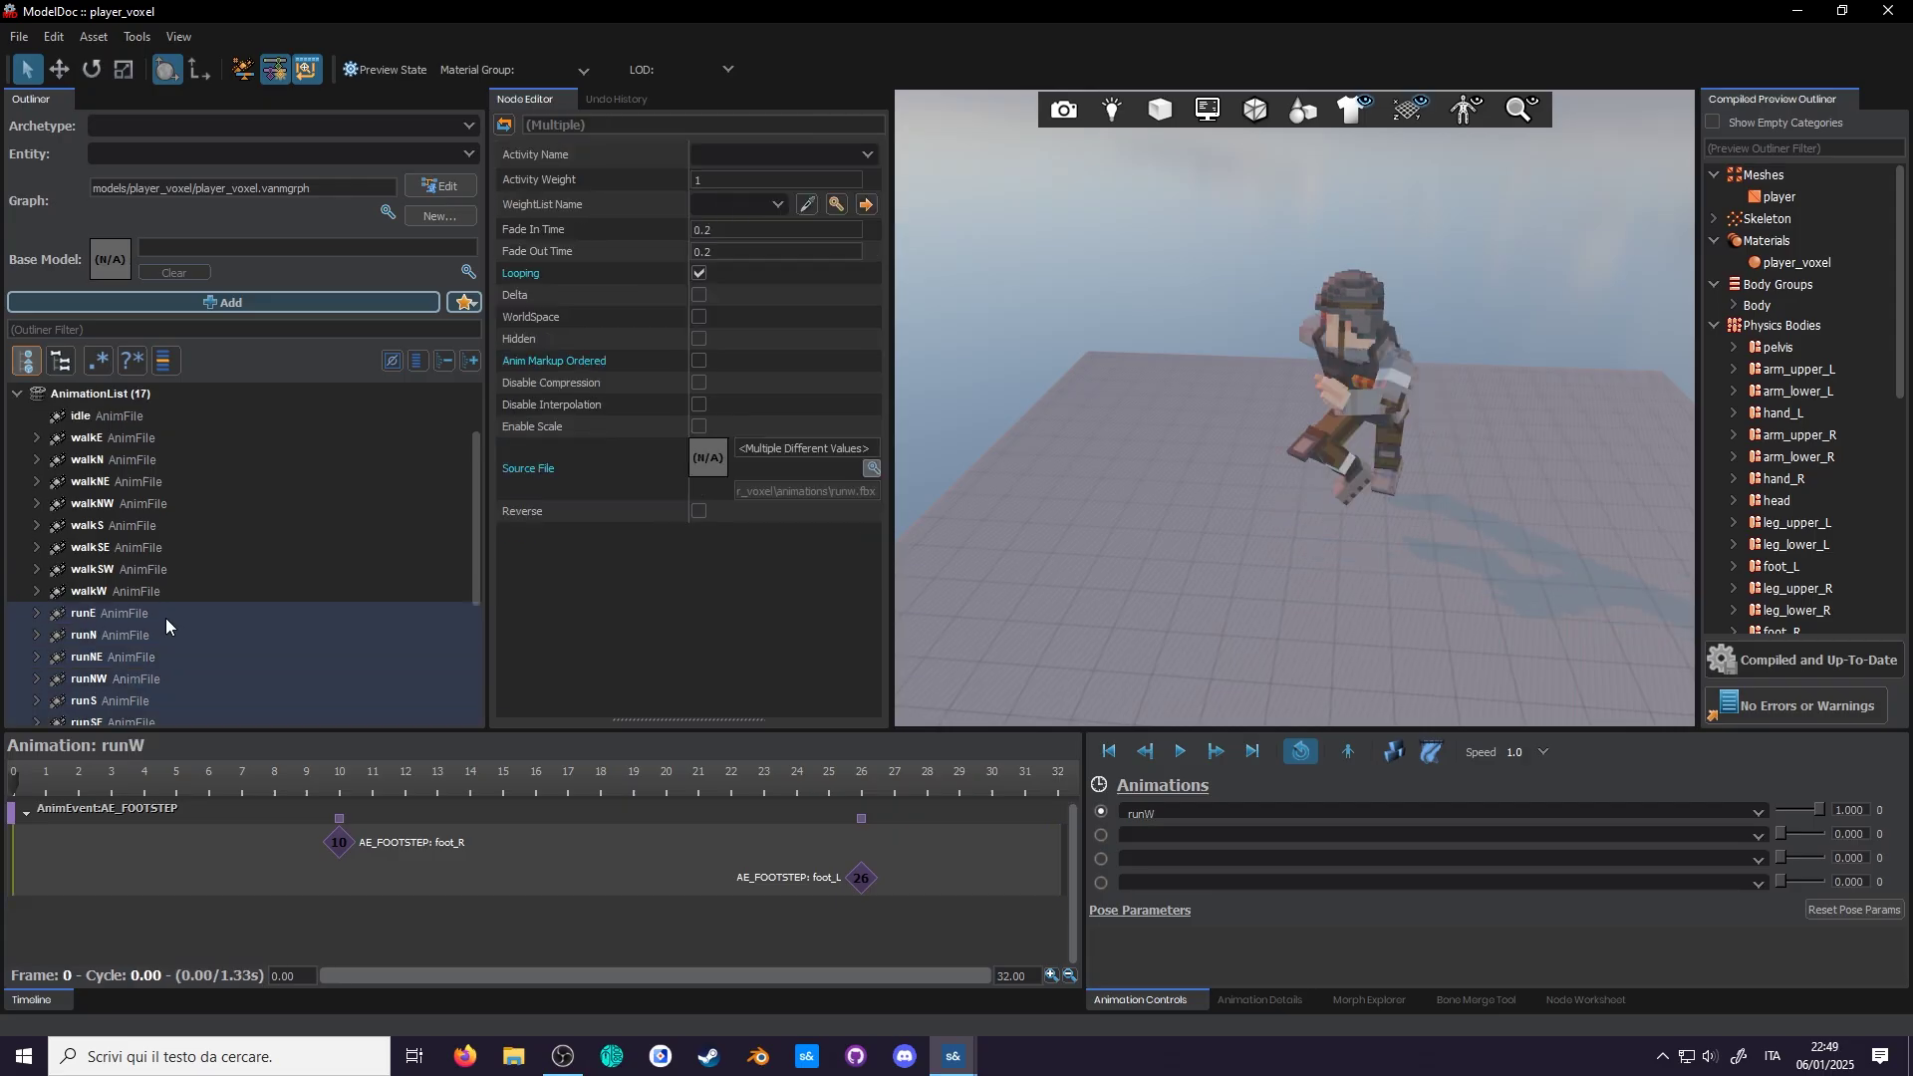
{"action": "left_click", "coordinate": [165, 615]}
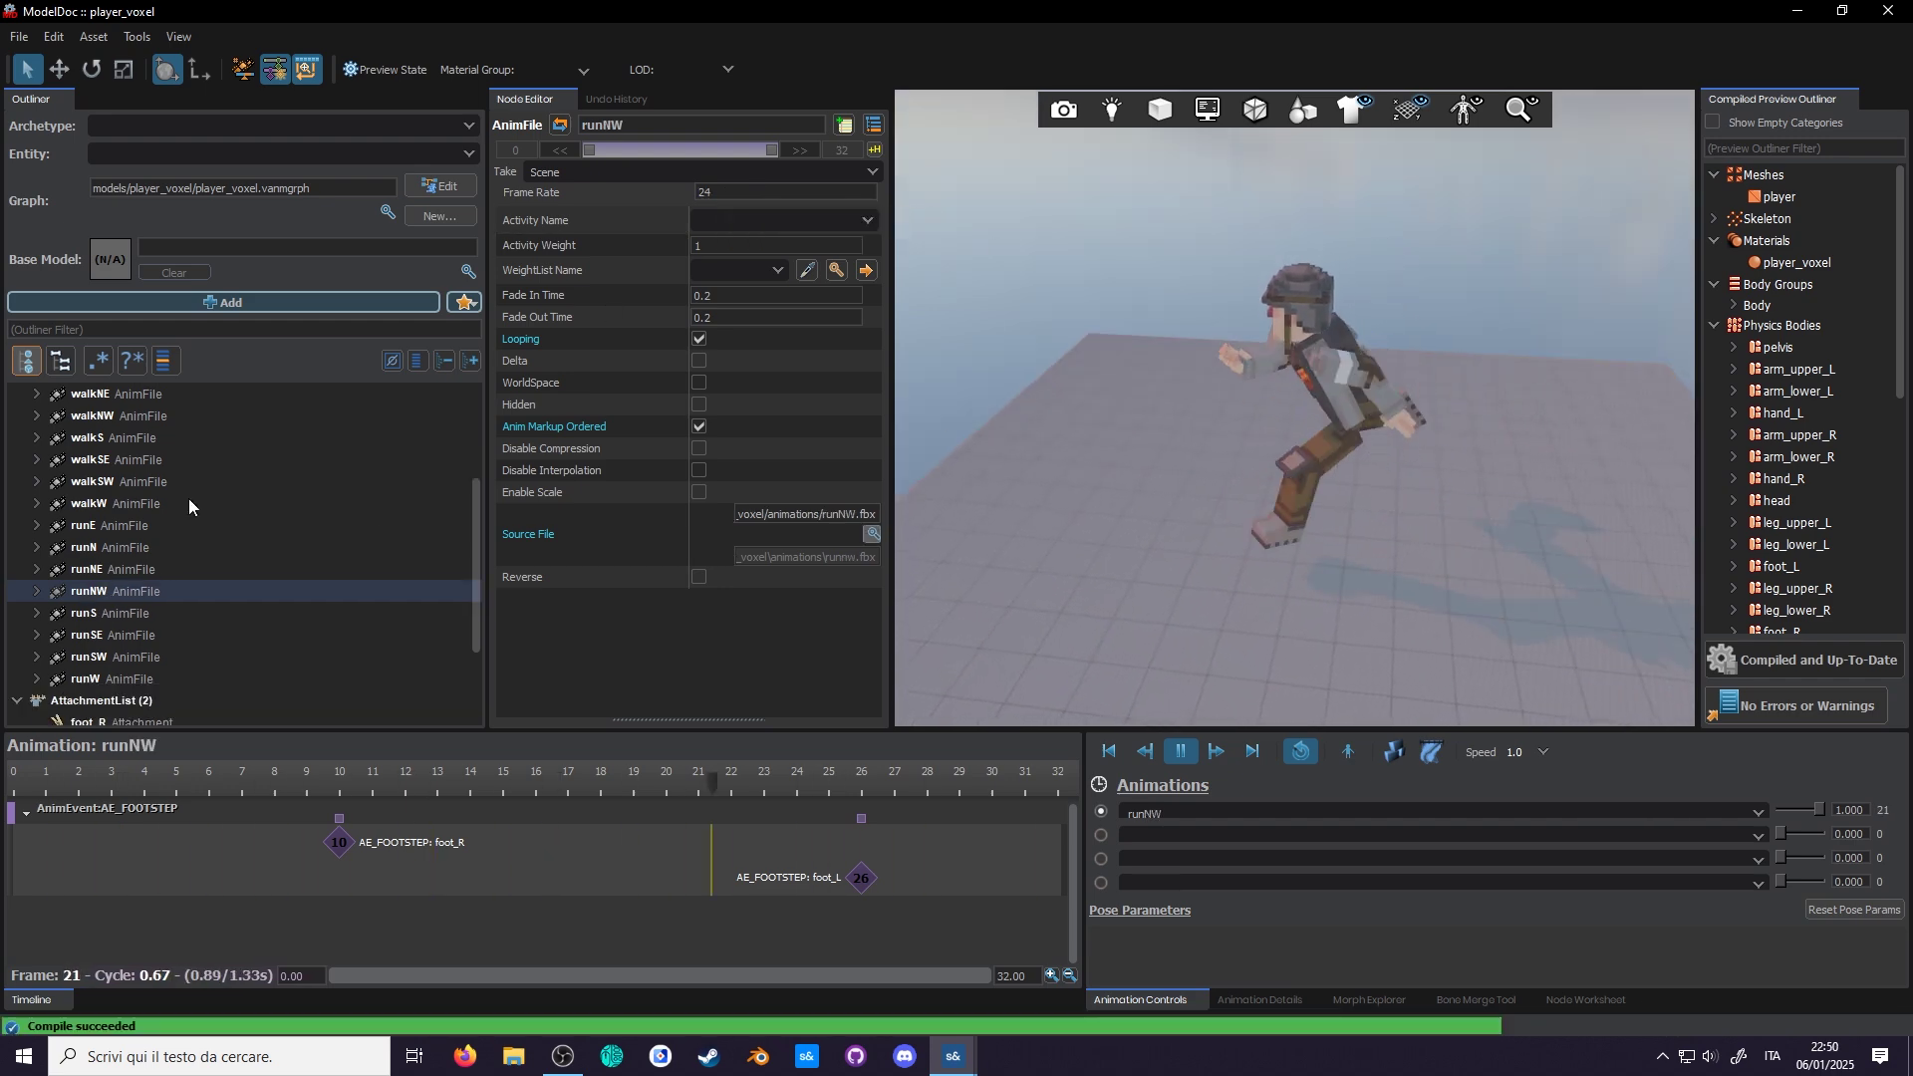
{"action": "left_click", "coordinate": [99, 613]}
{"action": "left_click", "coordinate": [112, 547]}
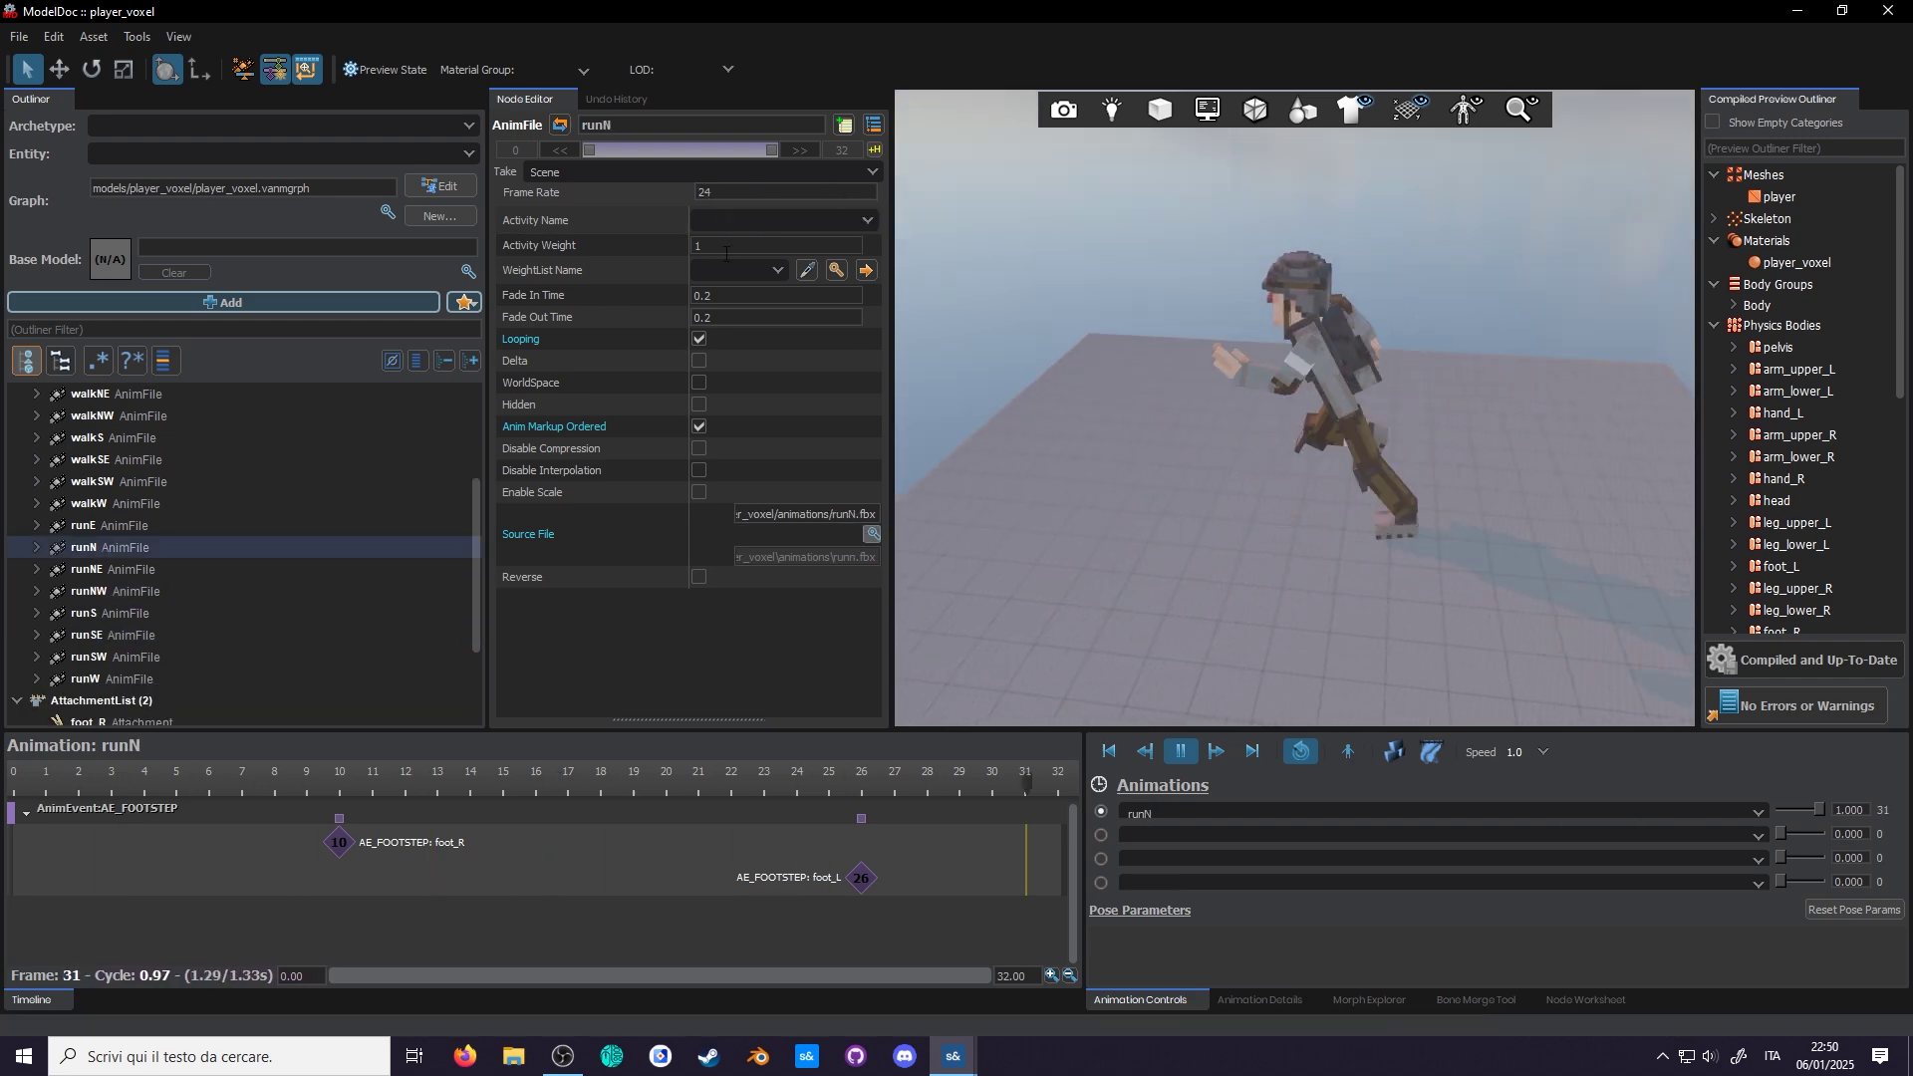
Step: Set the Frame Rate of runN, runE, runNE, runNW and runSE to 60
{"action": "double_click", "coordinate": [757, 192]}
{"action": "type", "text": "60"}
{"action": "left_click", "coordinate": [112, 525]}
{"action": "double_click", "coordinate": [757, 192]}
{"action": "type", "text": "60"}
{"action": "left_click", "coordinate": [112, 569]}
{"action": "double_click", "coordinate": [757, 193]}
{"action": "type", "text": "60"}
{"action": "left_click", "coordinate": [112, 591]}
{"action": "double_click", "coordinate": [758, 192]}
{"action": "type", "text": "60"}
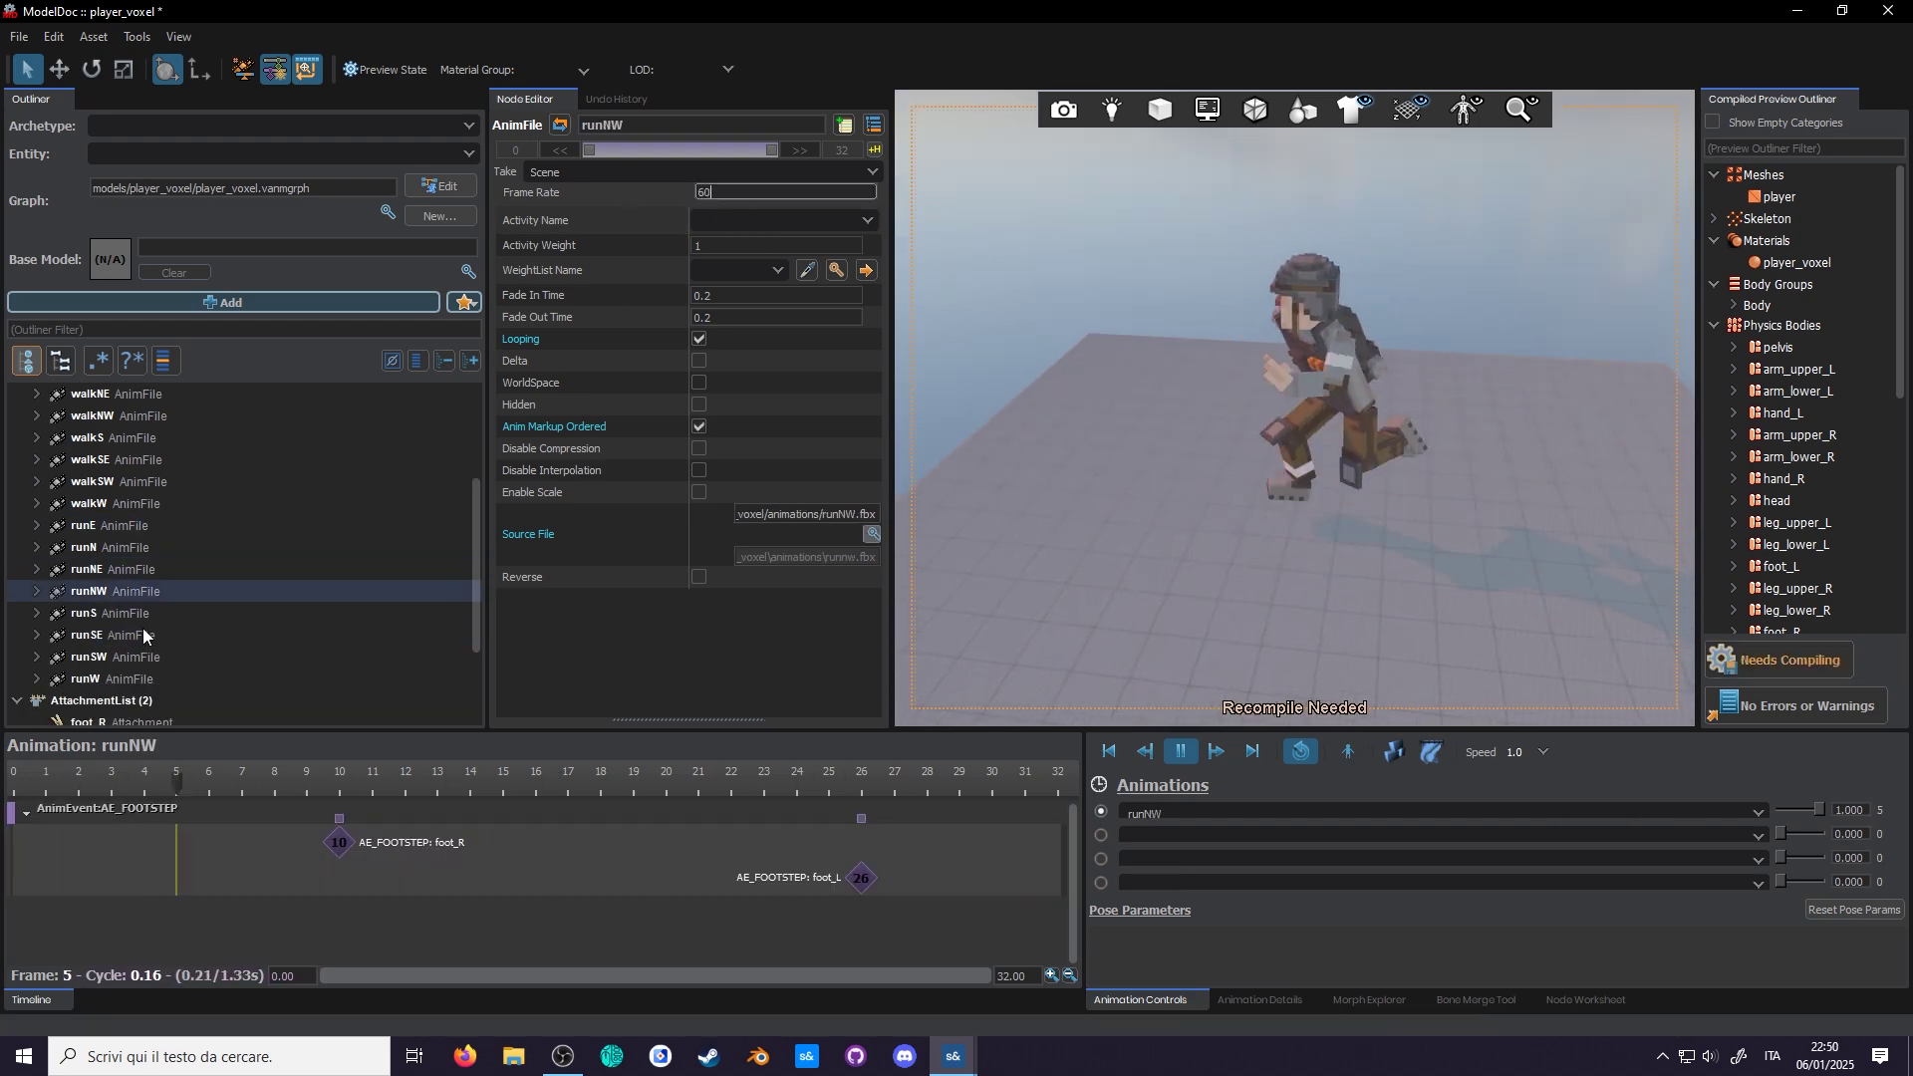
{"action": "left_click", "coordinate": [129, 635]}
{"action": "double_click", "coordinate": [757, 192]}
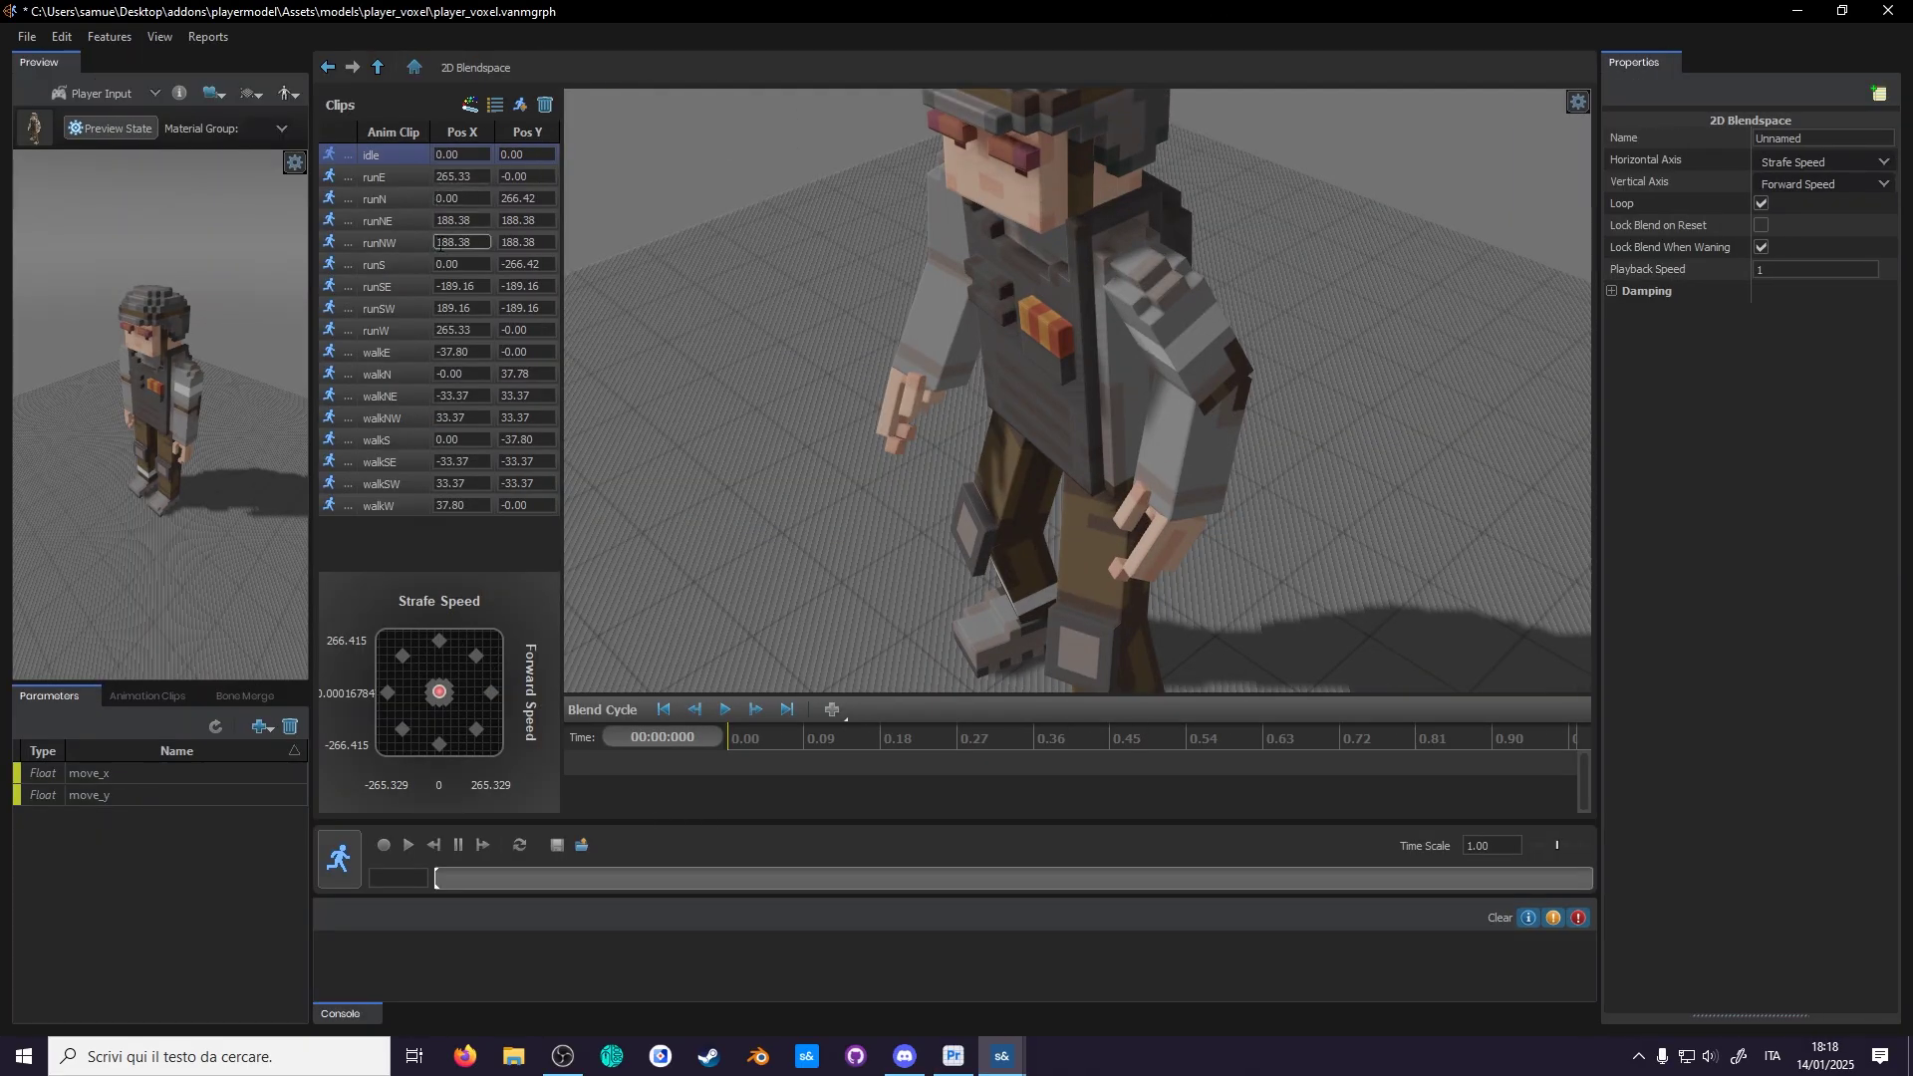
Step: Flip the Pos X signs in the Blendspace: runNW -188.38, runSE 189.16, runSW -189.16, runW -265.33, walkE 37.80 and walkNE 33.37
{"action": "type", "text": "-"}
{"action": "left_click", "coordinate": [440, 286]}
{"action": "key", "text": "BackSpace"}
{"action": "left_click", "coordinate": [440, 308]}
{"action": "type", "text": "-"}
{"action": "left_click", "coordinate": [439, 395]}
{"action": "key", "text": "Delete"}
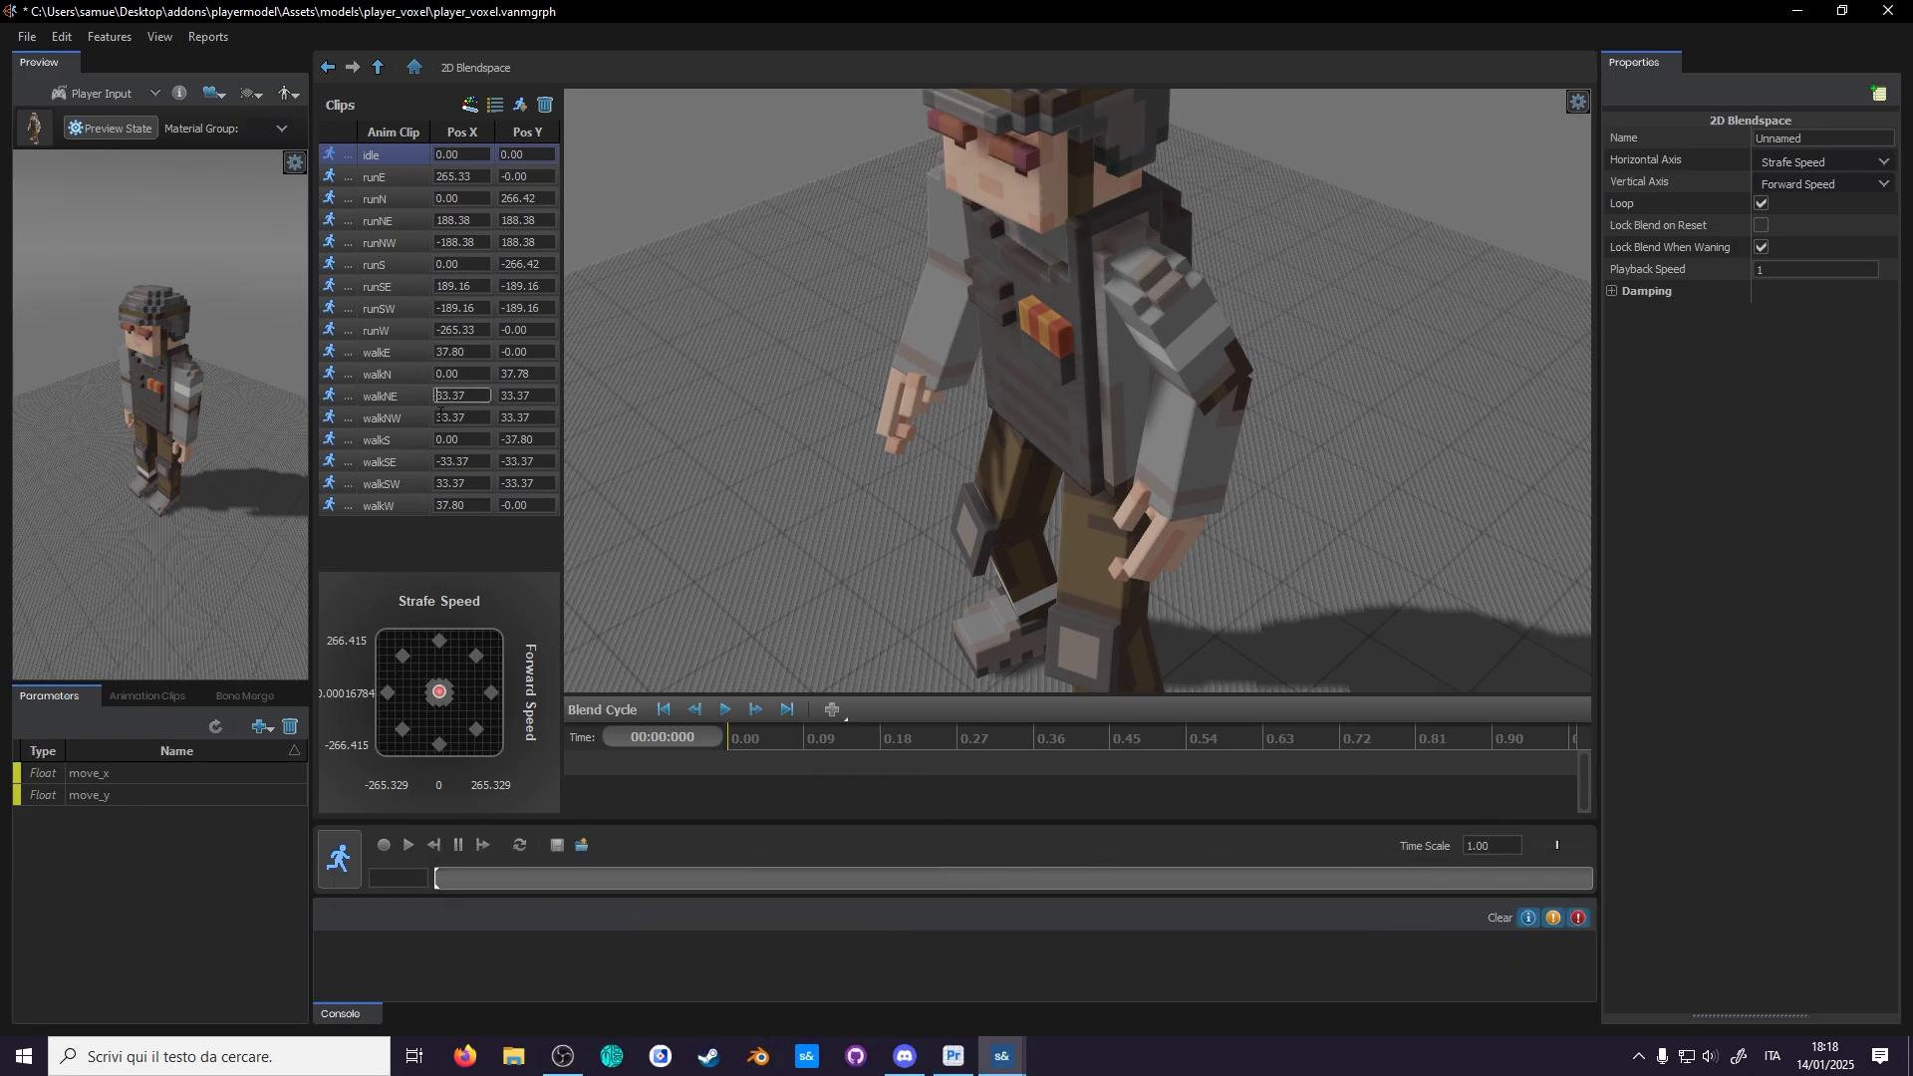
Step: Set both Blendspace axes to Parameter, using move_y for the horizontal axis and move_x for the vertical axis
{"action": "left_click", "coordinate": [1873, 196]}
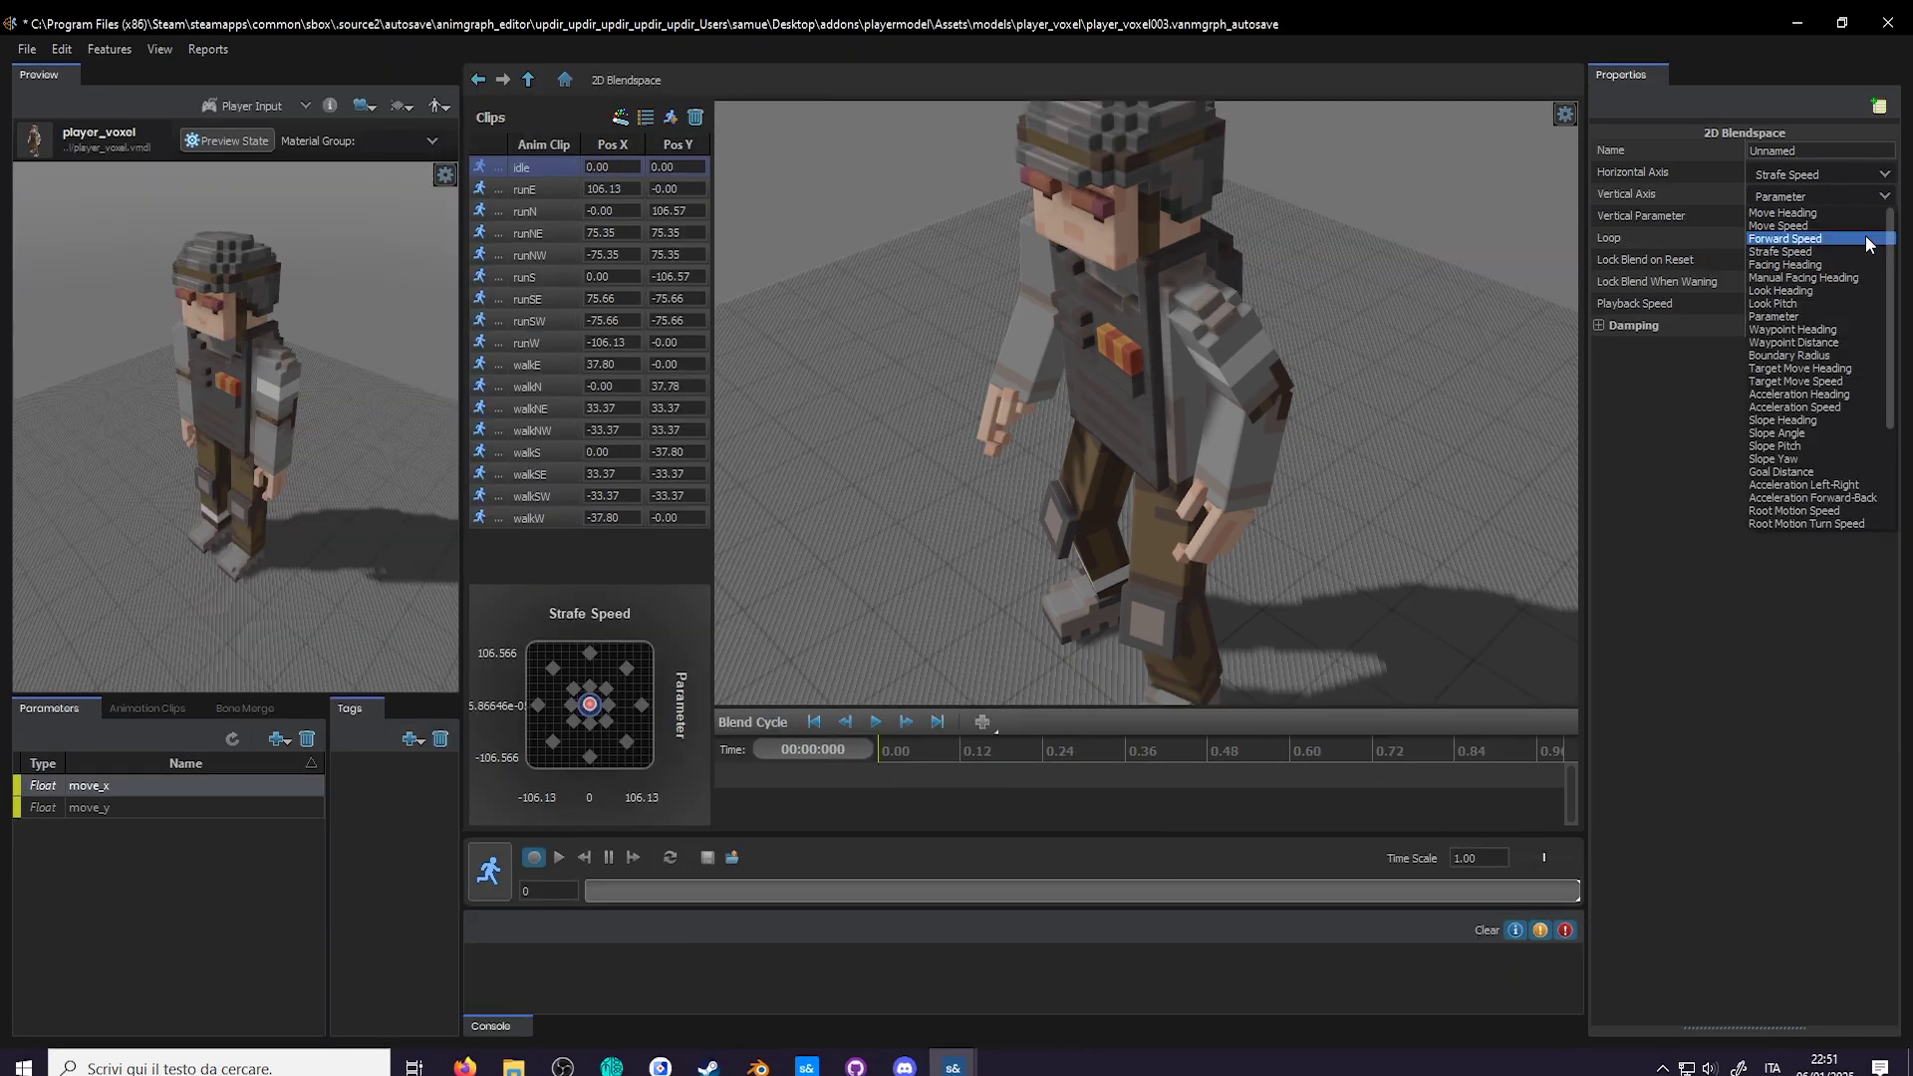
{"action": "left_click", "coordinate": [1883, 175]}
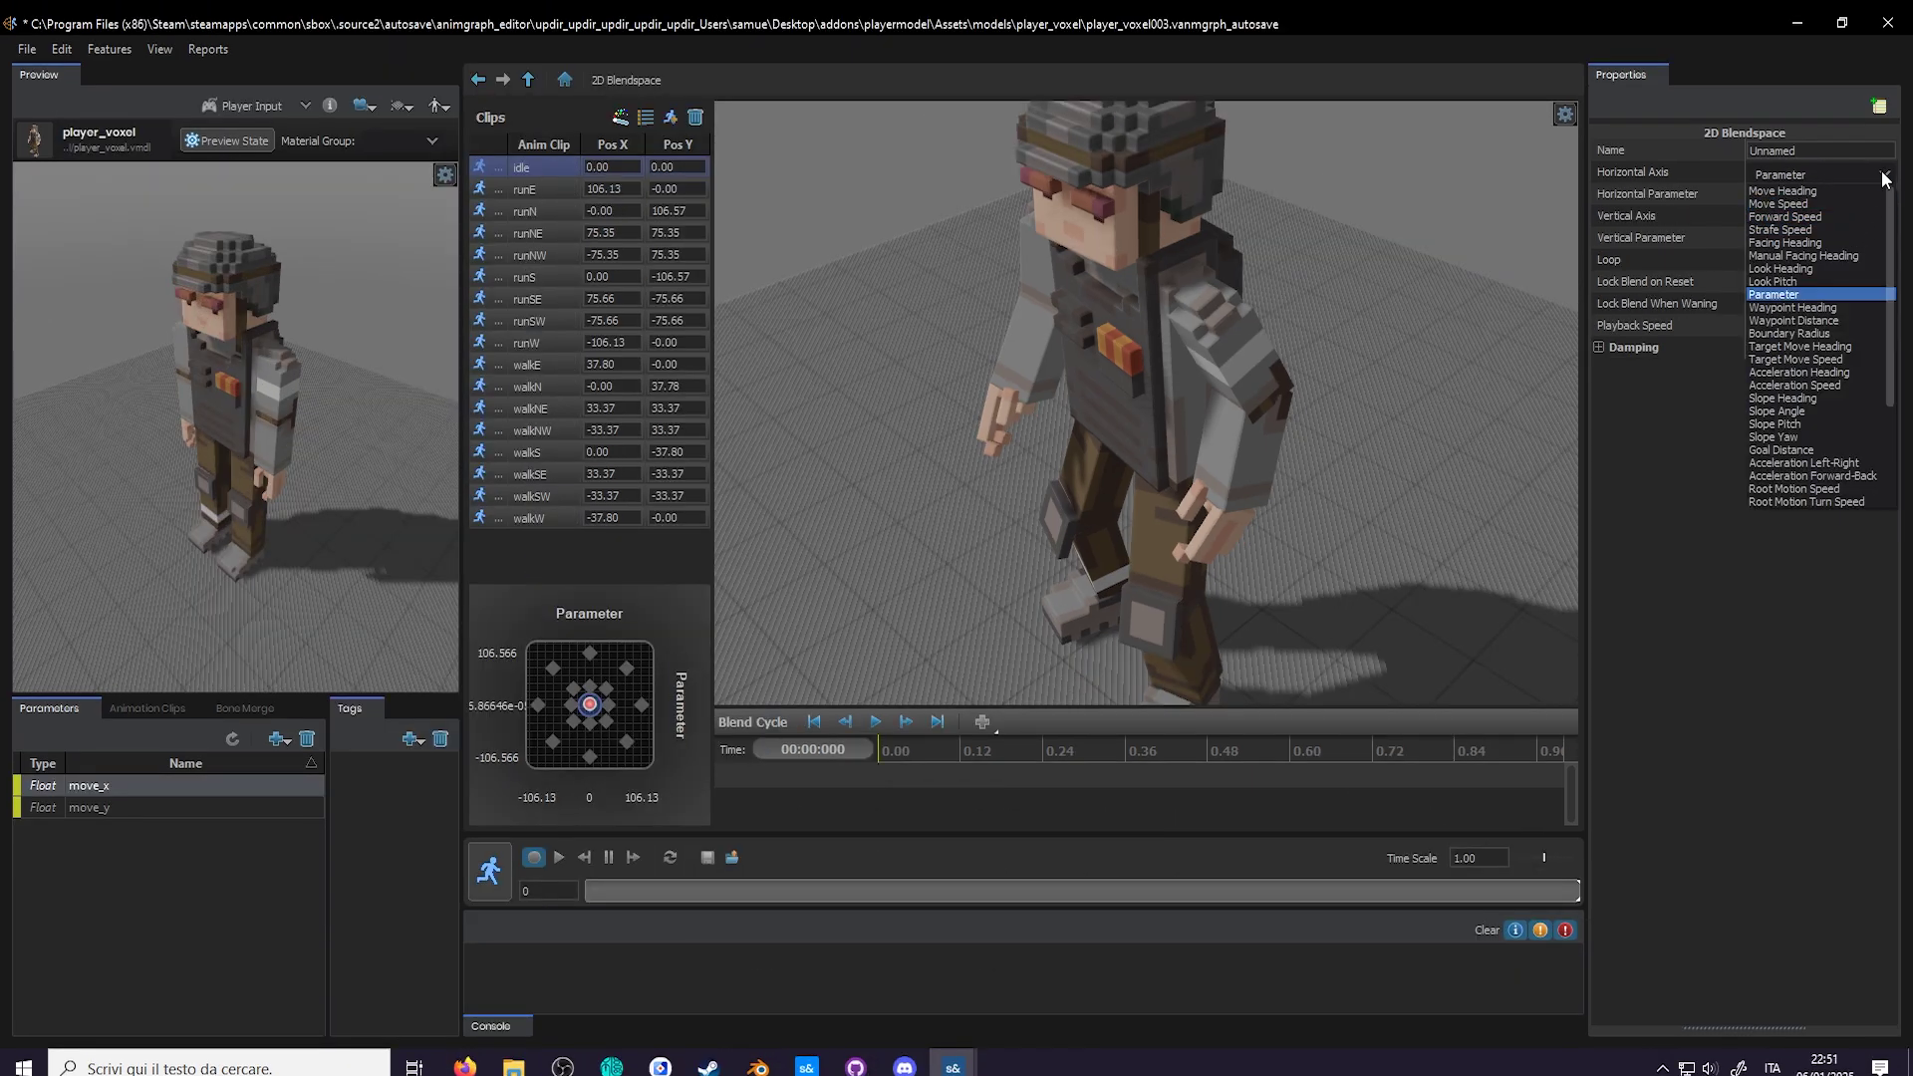
{"action": "left_click", "coordinate": [1886, 179]}
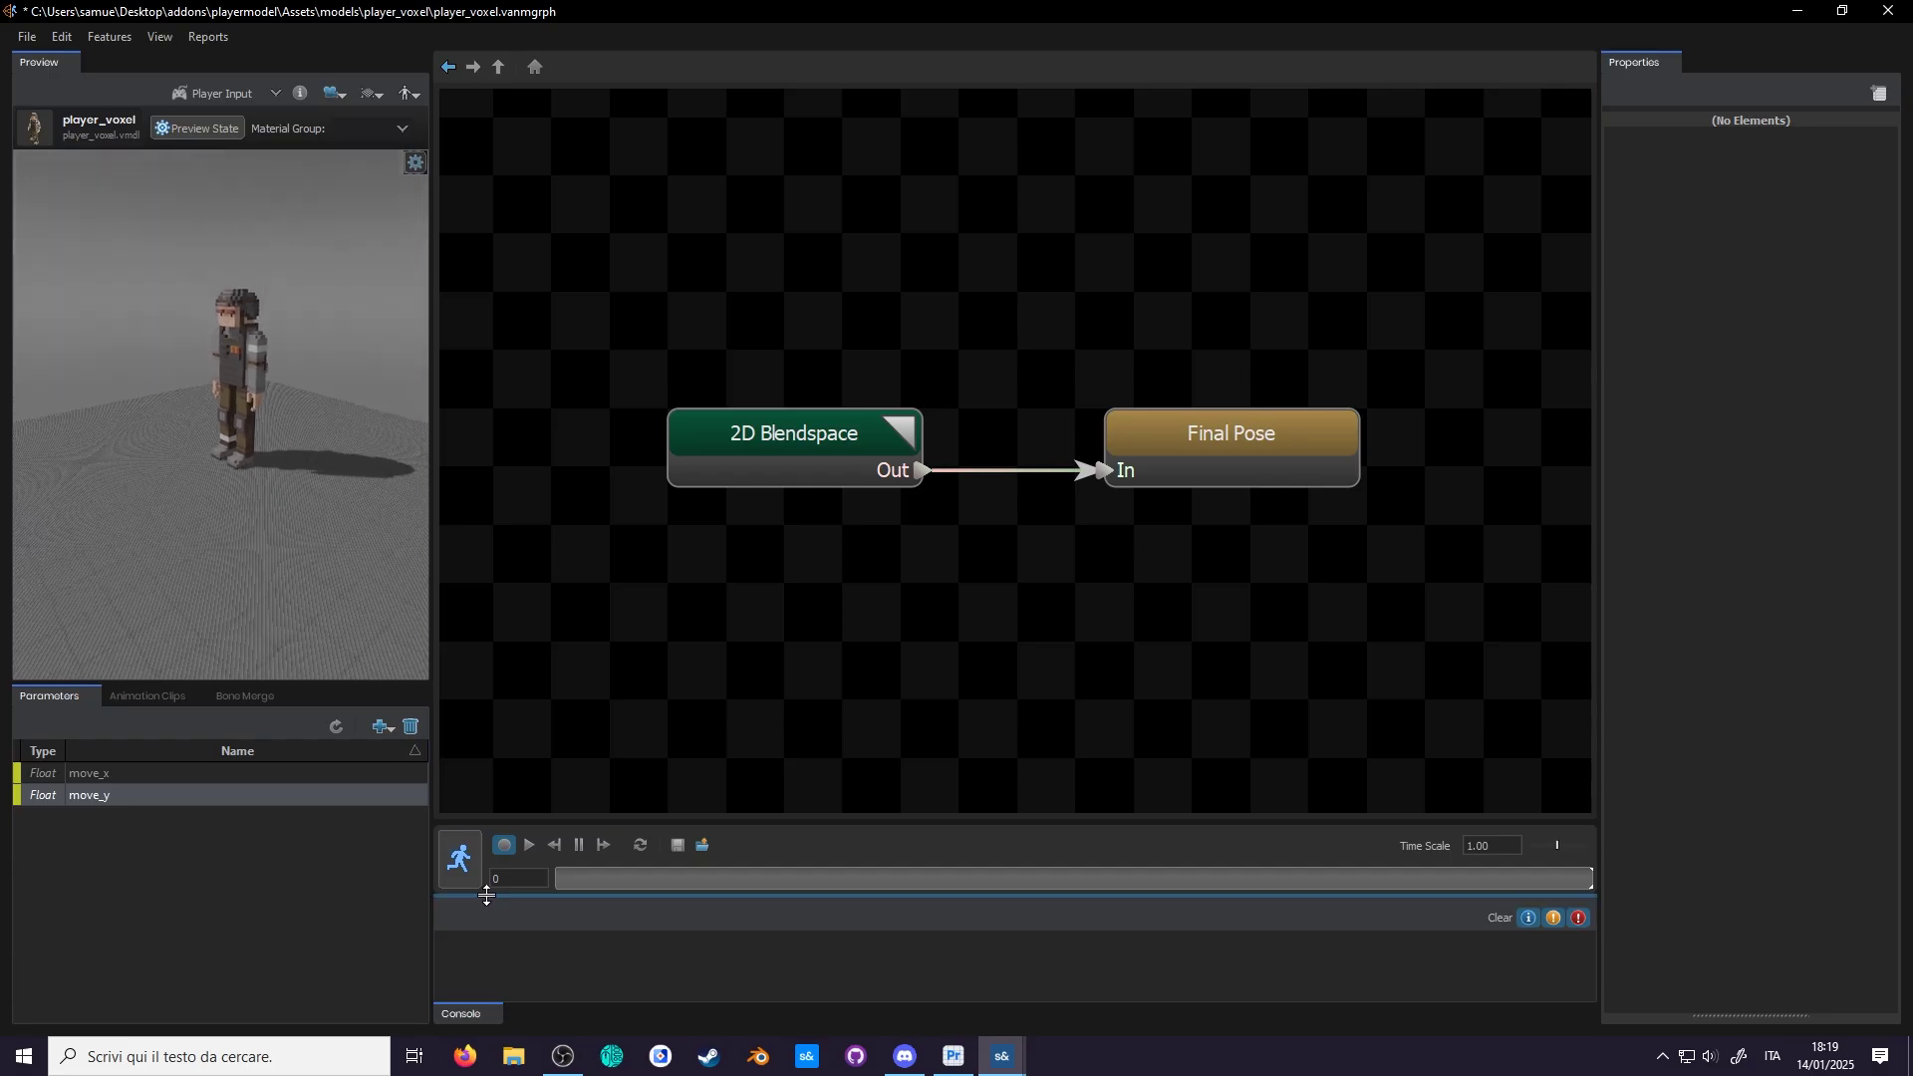
Step: Preview the graph while varying move_x and raising move_y to 100, stop the preview and open move_x's properties
{"action": "left_click", "coordinate": [443, 850]}
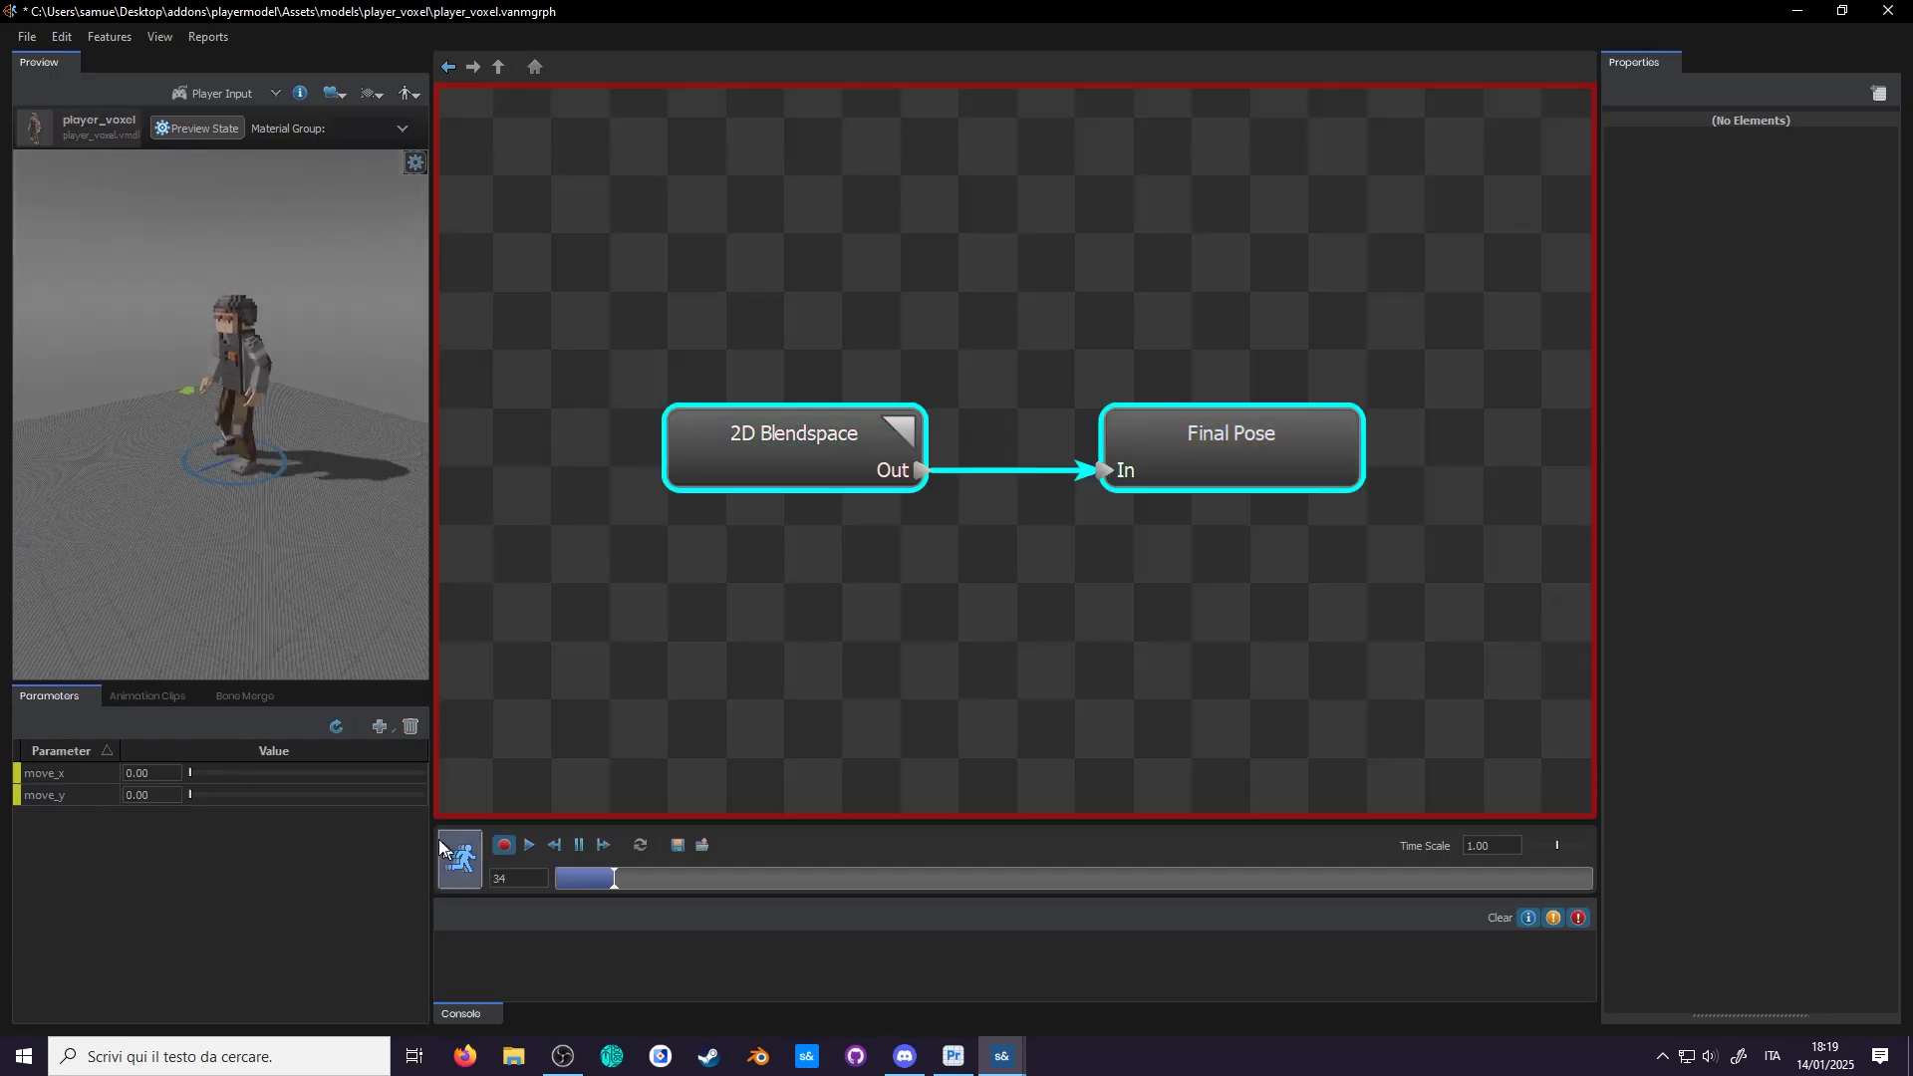
{"action": "left_click_drag", "start_coordinate": [194, 776], "coordinate": [234, 776]}
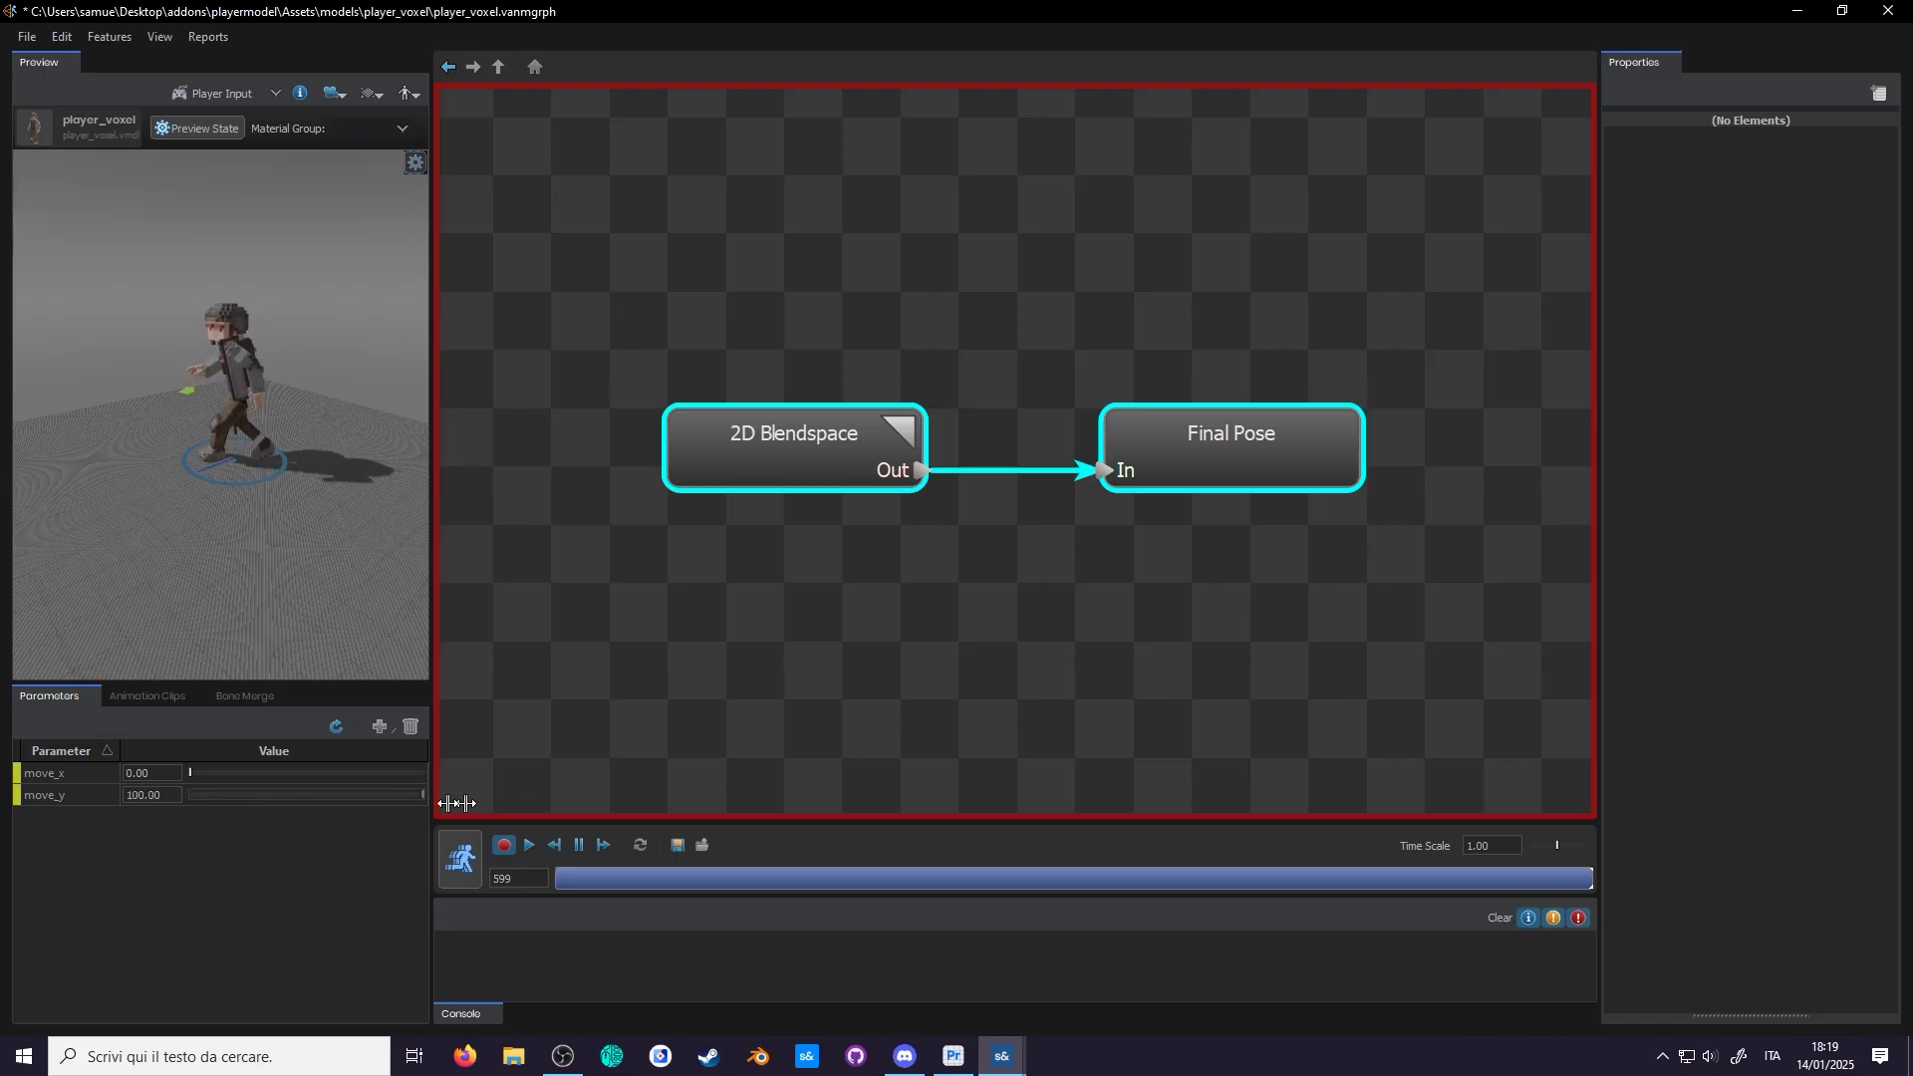
{"action": "left_click", "coordinate": [461, 860]}
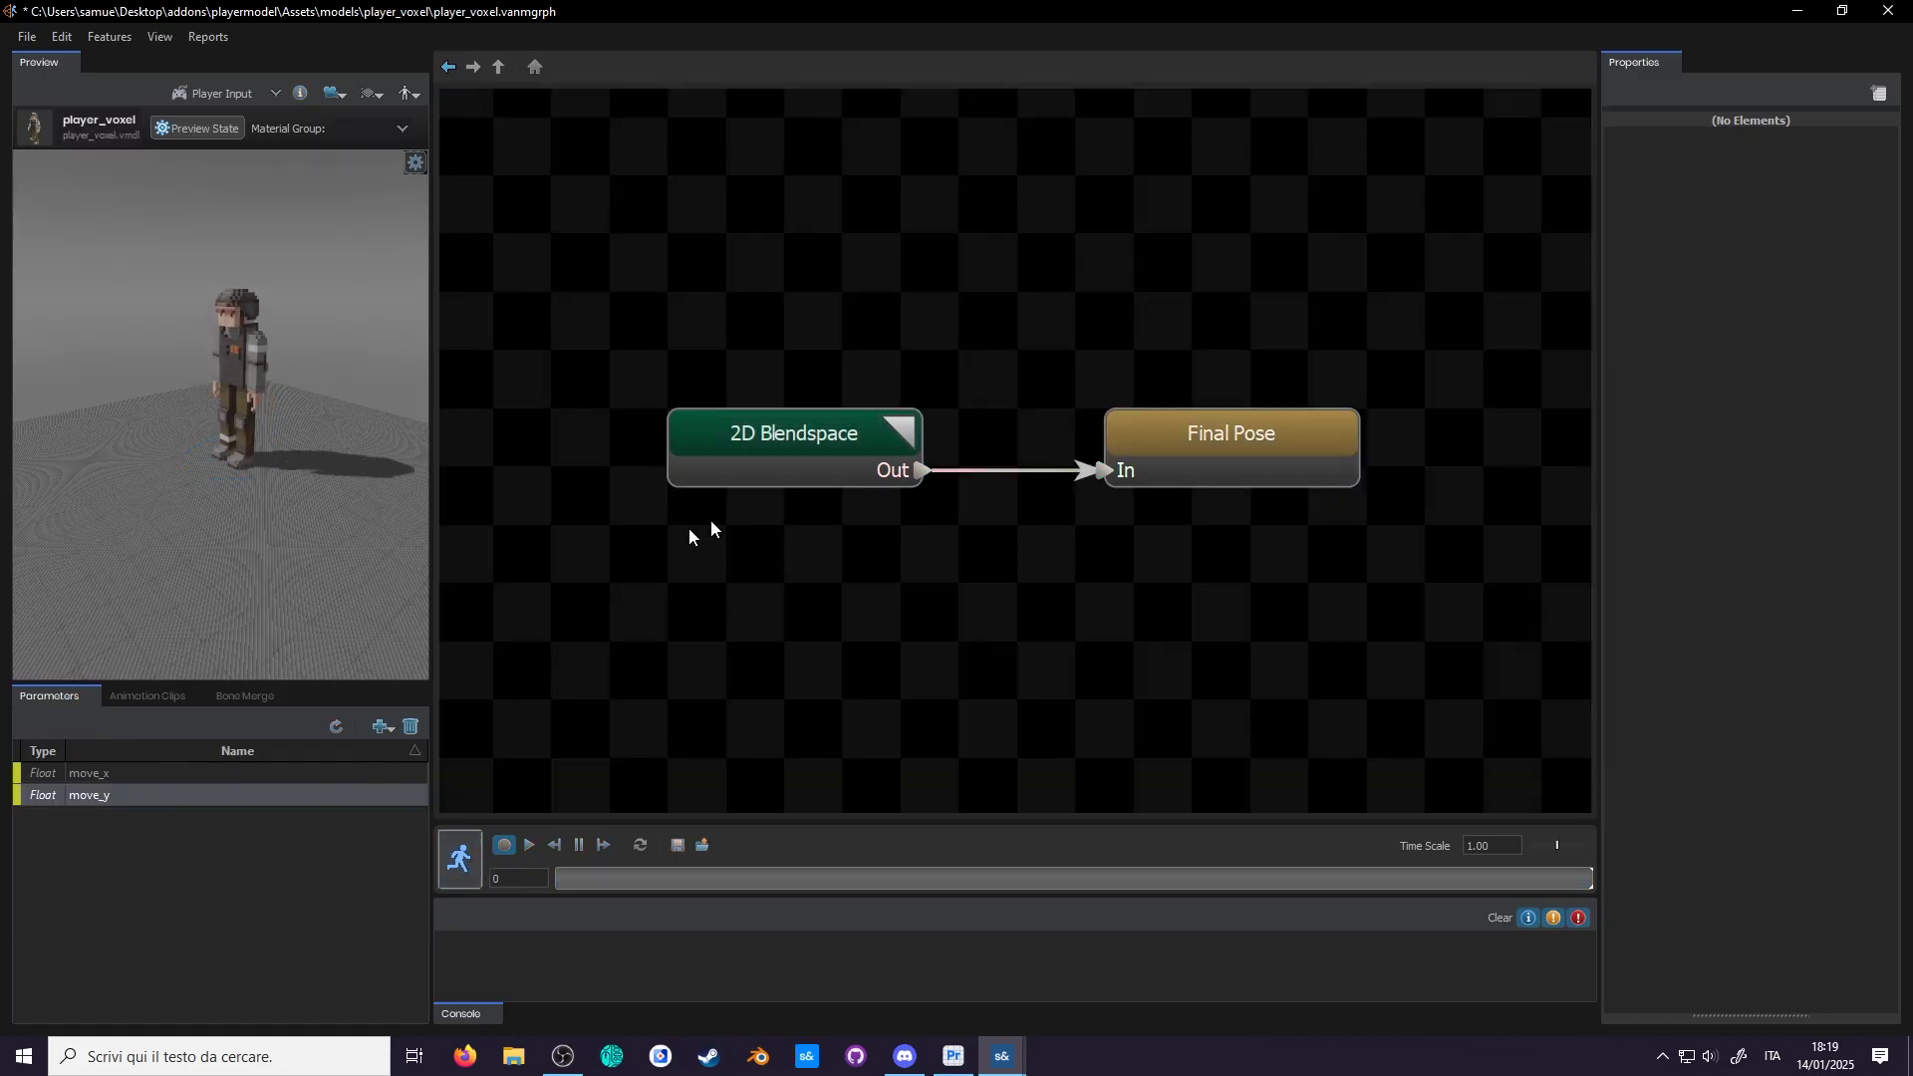
{"action": "left_click", "coordinate": [88, 773]}
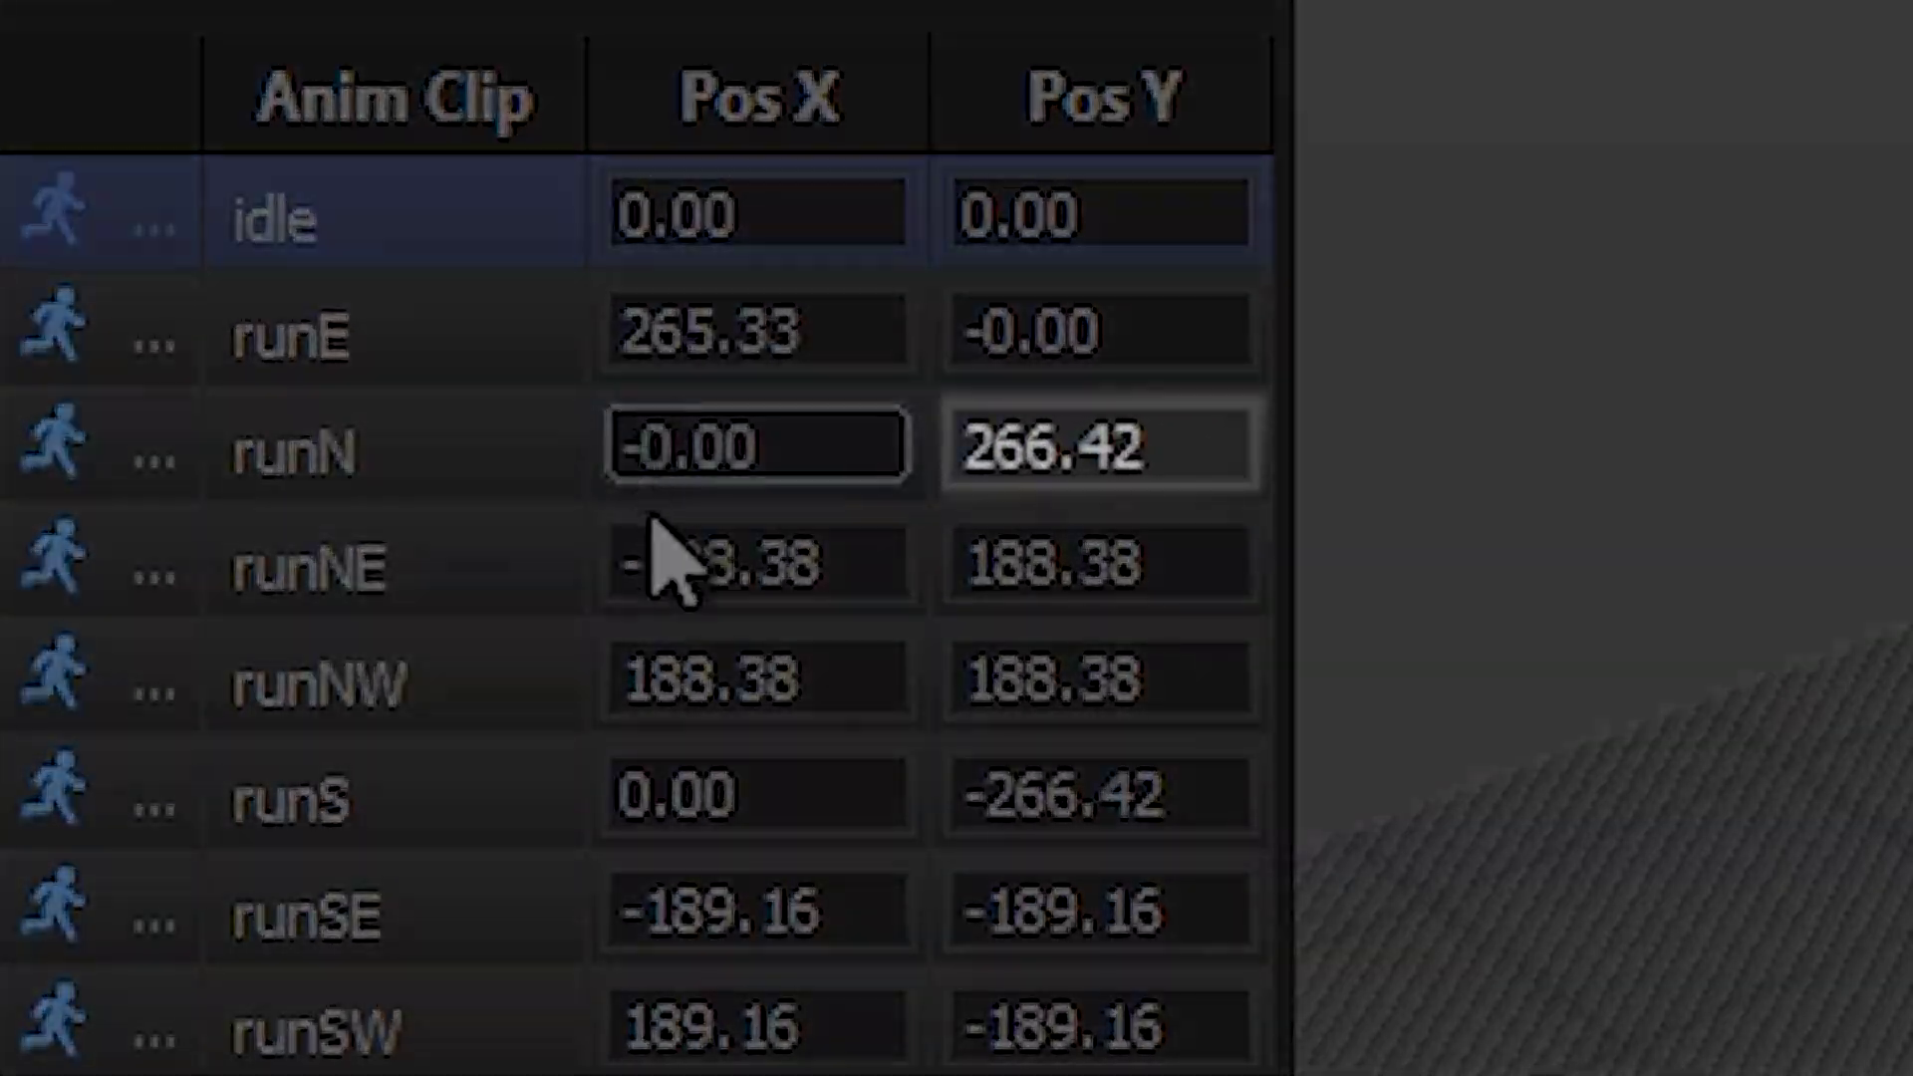
Step: Remove the minus sign from the Pos X of runN and runNE, making them 0.00 and 188.38
{"action": "key", "text": "Delete"}
{"action": "left_click", "coordinate": [659, 563]}
{"action": "key", "text": "Delete"}
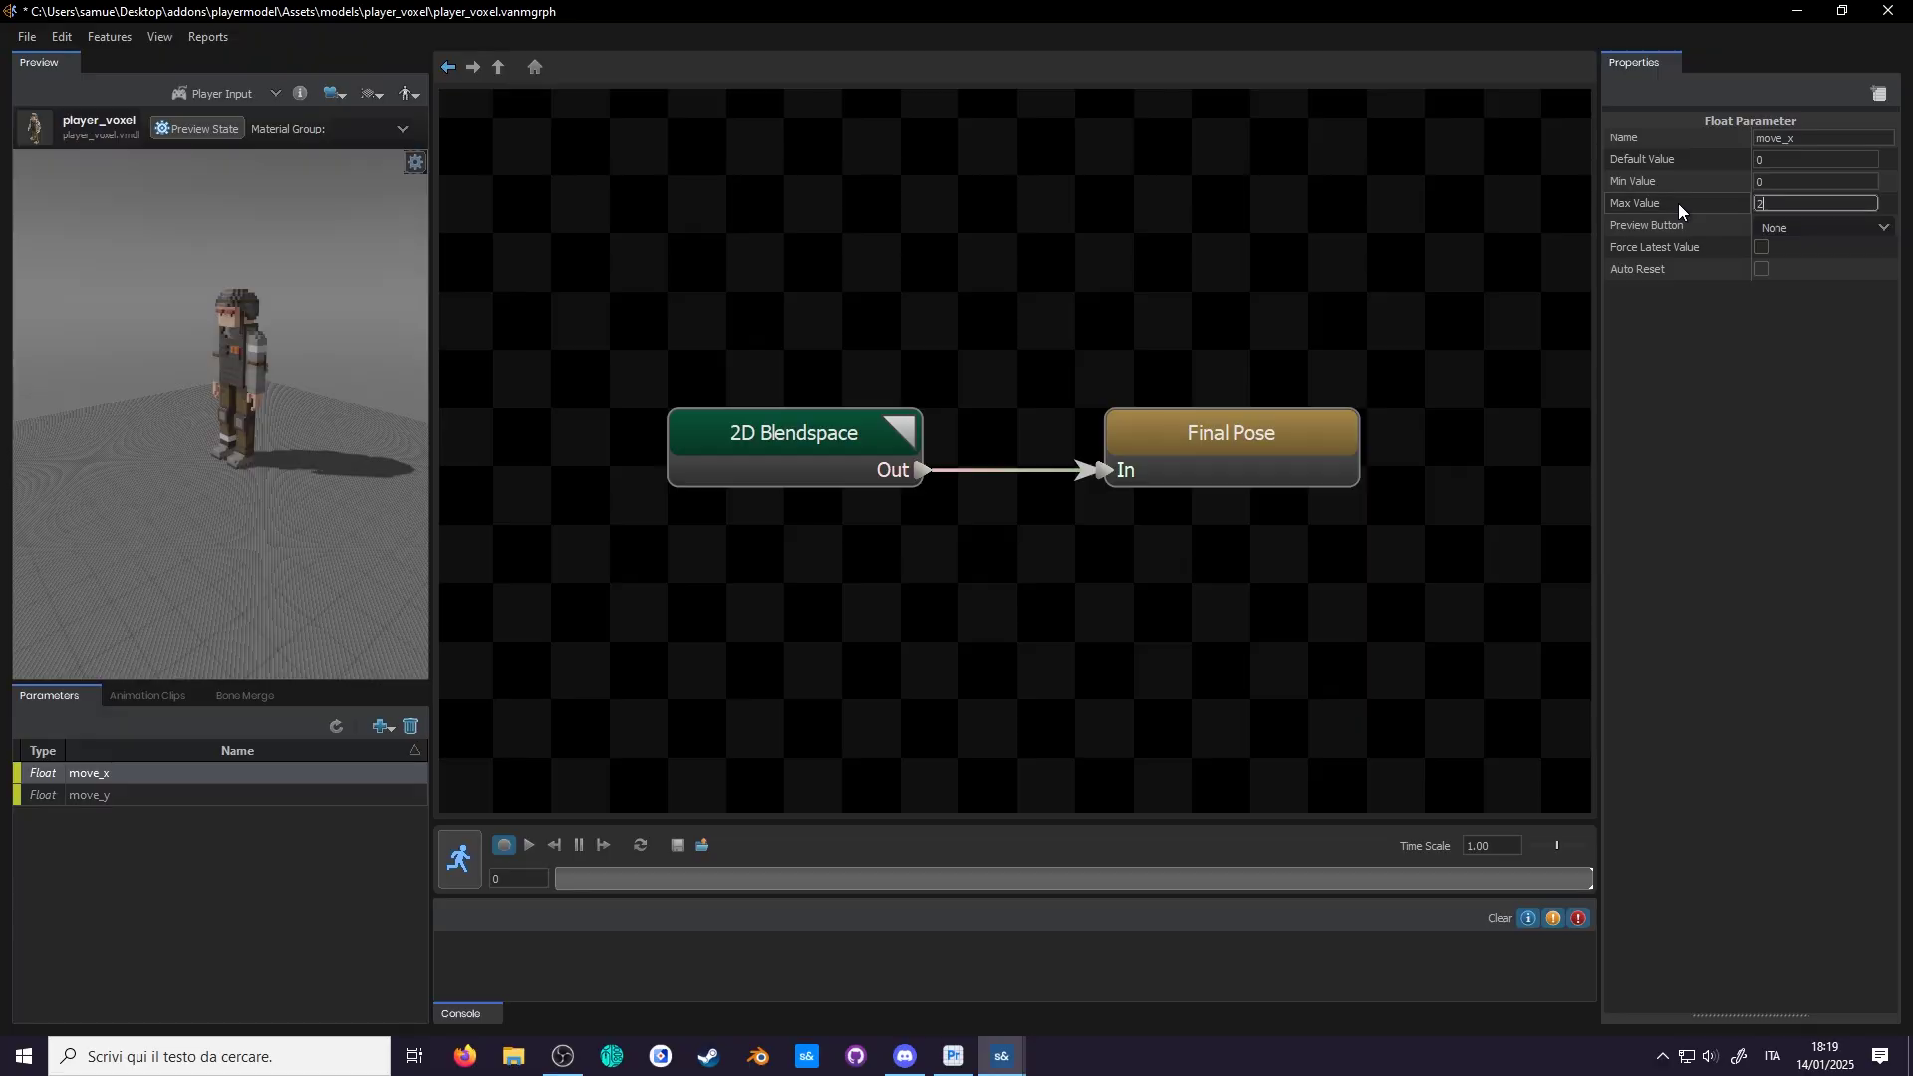
Step: Set the move_x parameter's Max Value to 266 and Min Value to -266
{"action": "type", "text": "66"}
{"action": "key", "text": "shift+Tab"}
{"action": "type", "text": "-266"}
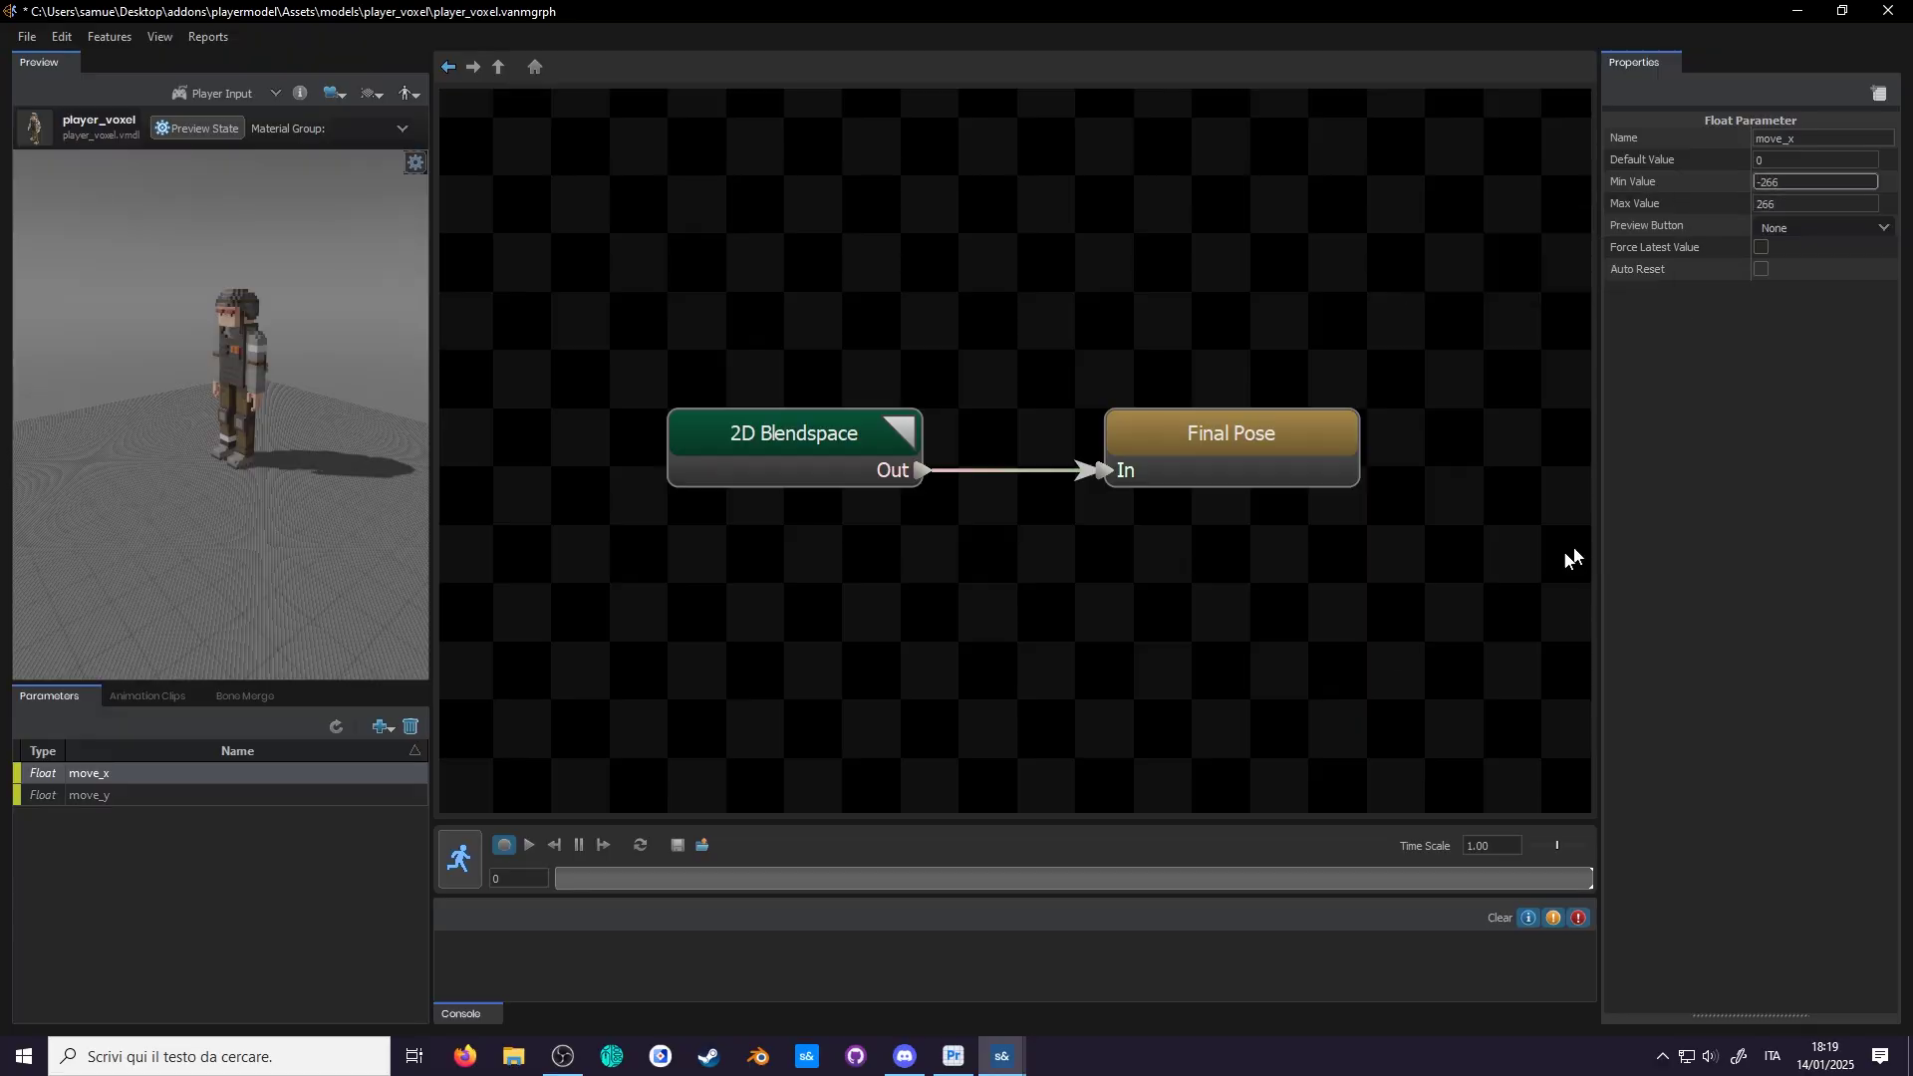
Step: Set the move_y parameter's Max Value to 266 and Min Value to -266, and start the graph preview
{"action": "left_click", "coordinate": [84, 797]}
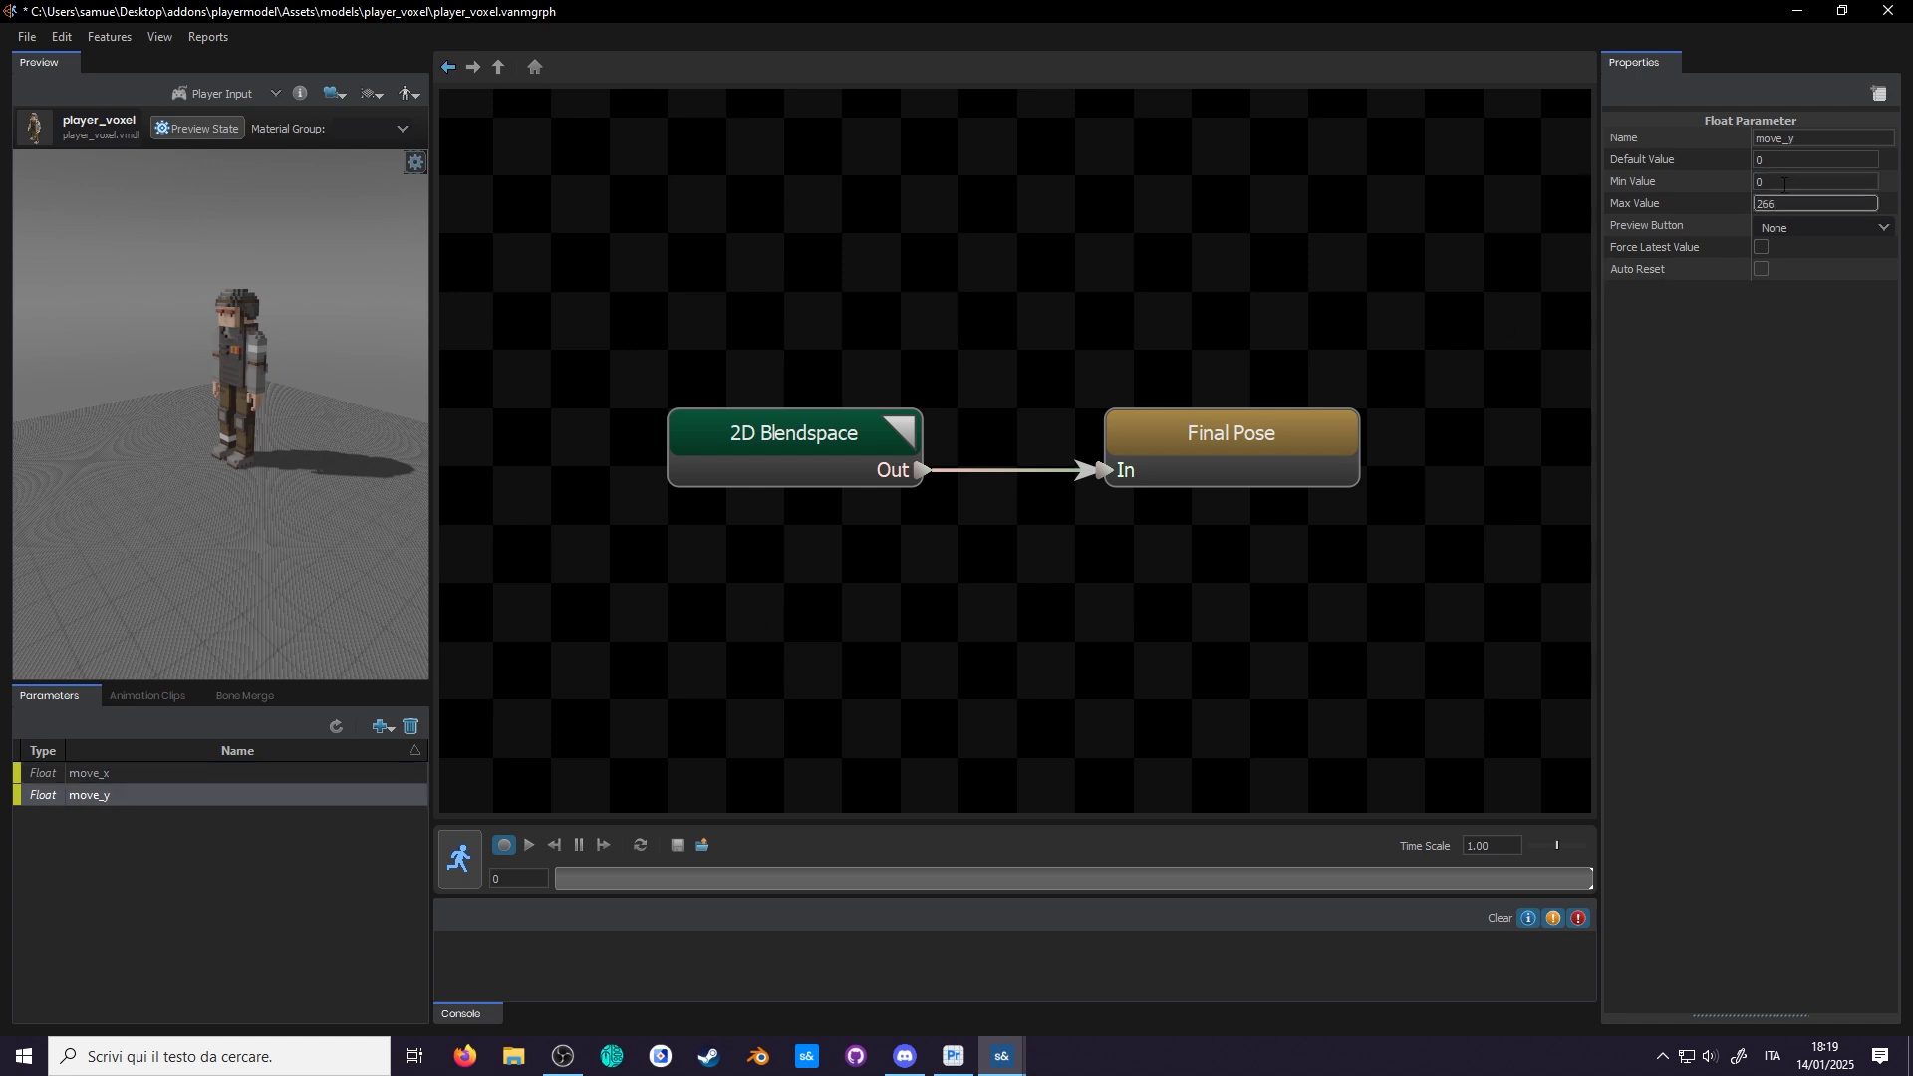
{"action": "left_click_drag", "start_coordinate": [1785, 184], "coordinate": [1628, 182]}
{"action": "type", "text": "-266"}
{"action": "left_click", "coordinate": [1729, 465]}
{"action": "left_click", "coordinate": [458, 873]}
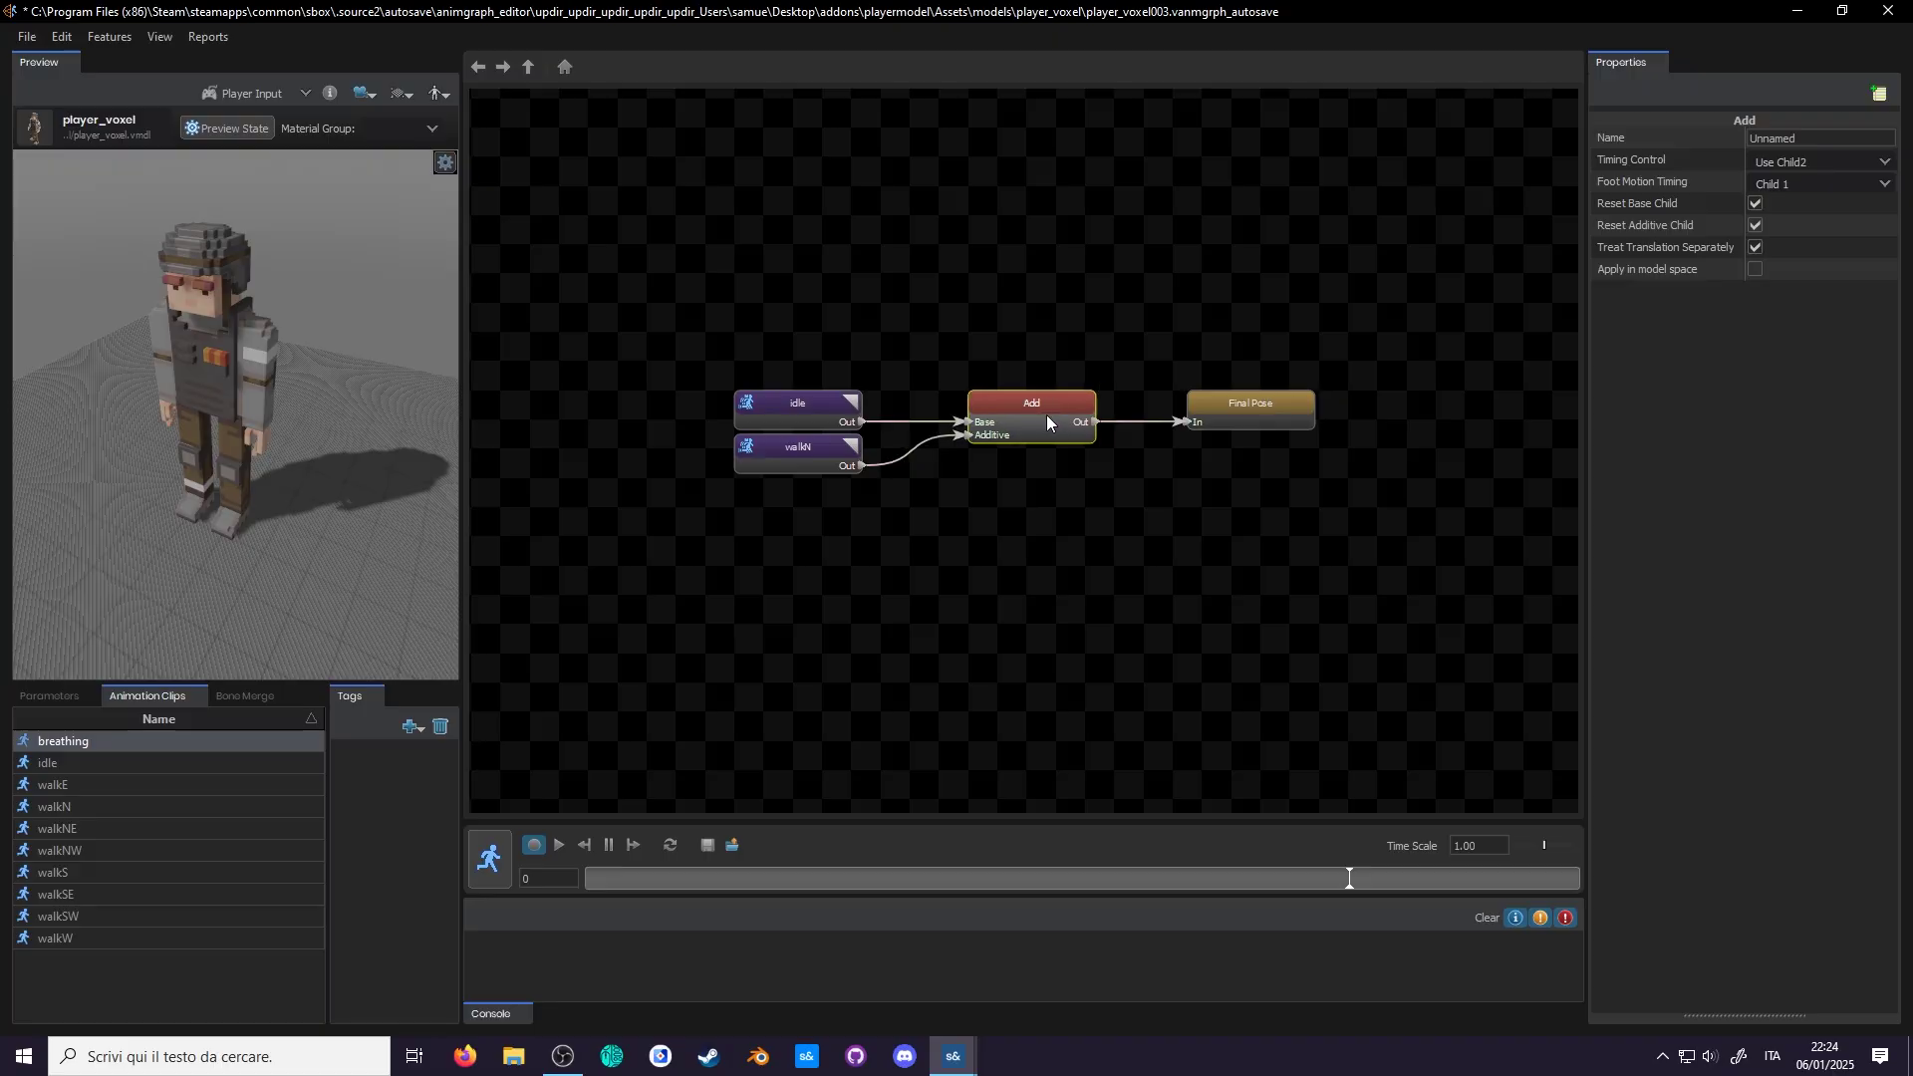
Step: Preview the graph in which an Add node layers walkN onto idle with Timing Control set to Use Child2
{"action": "left_click", "coordinate": [491, 864]}
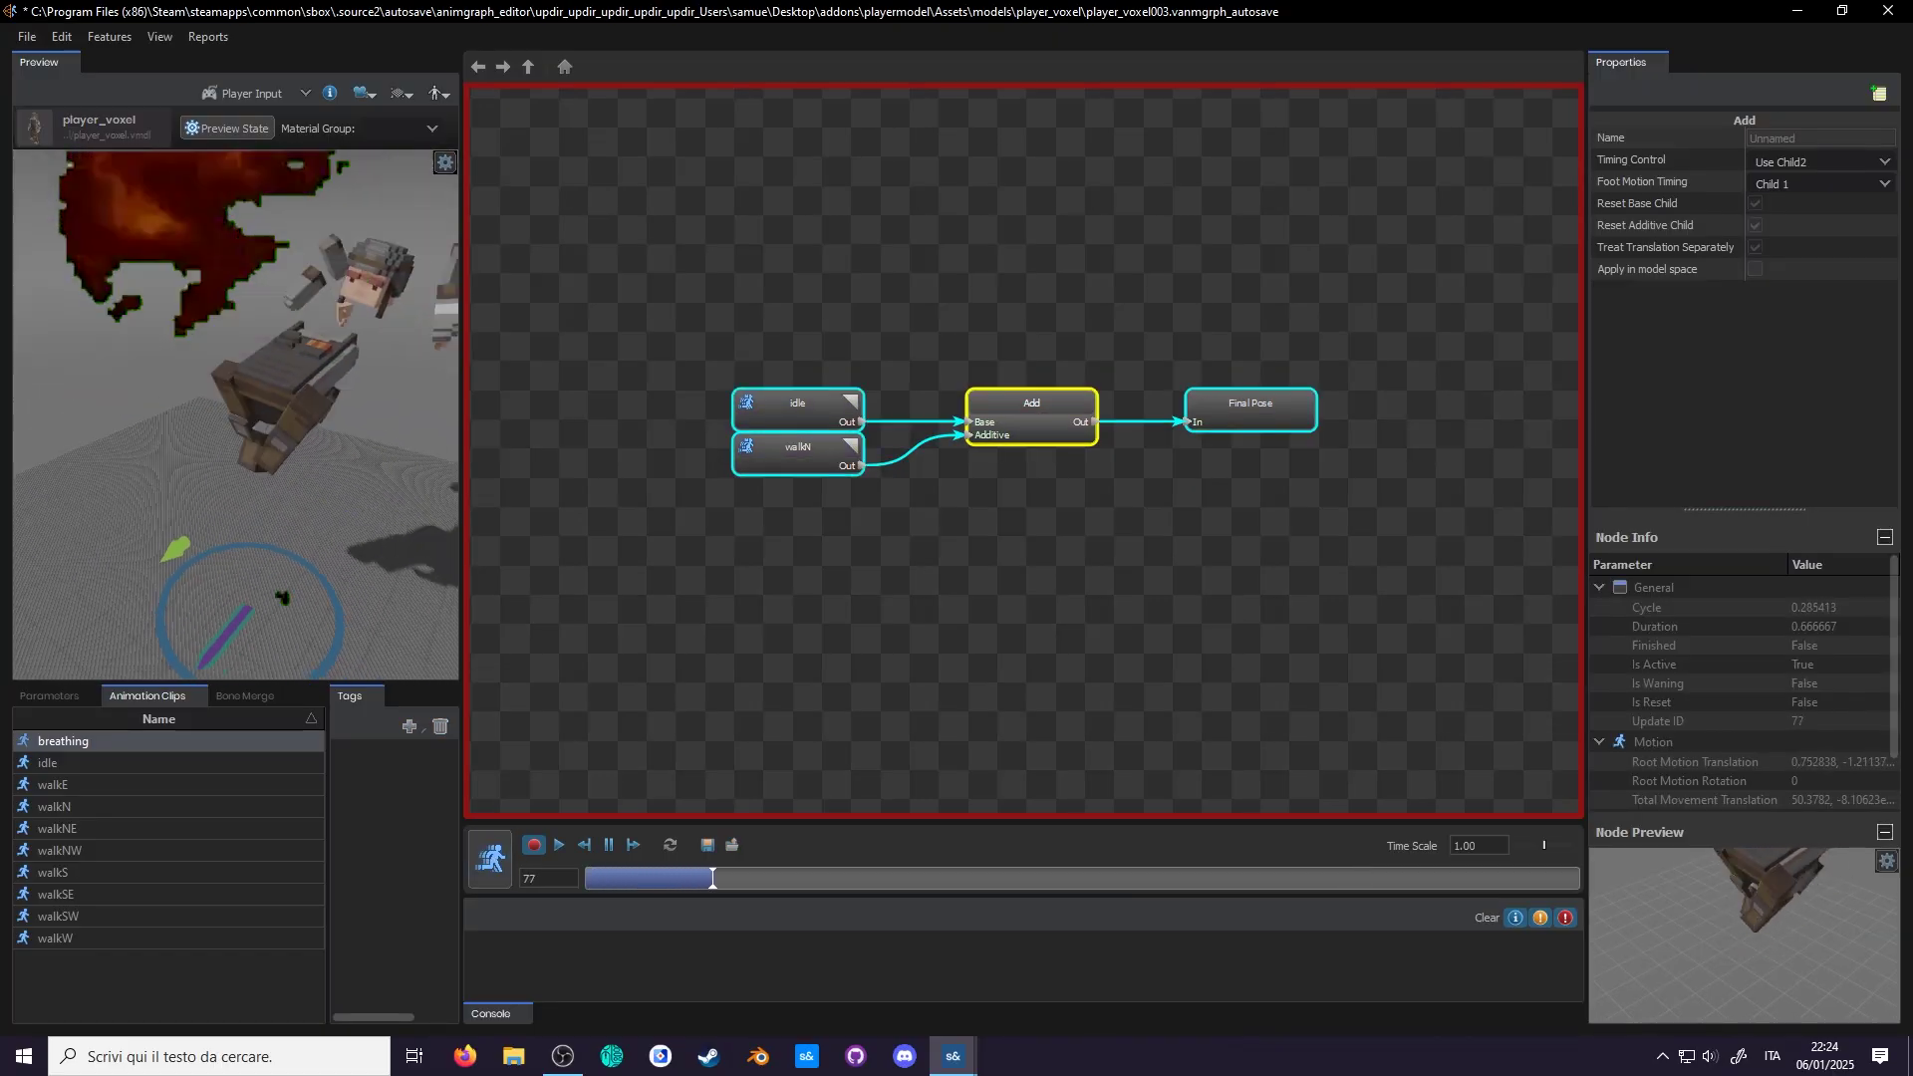